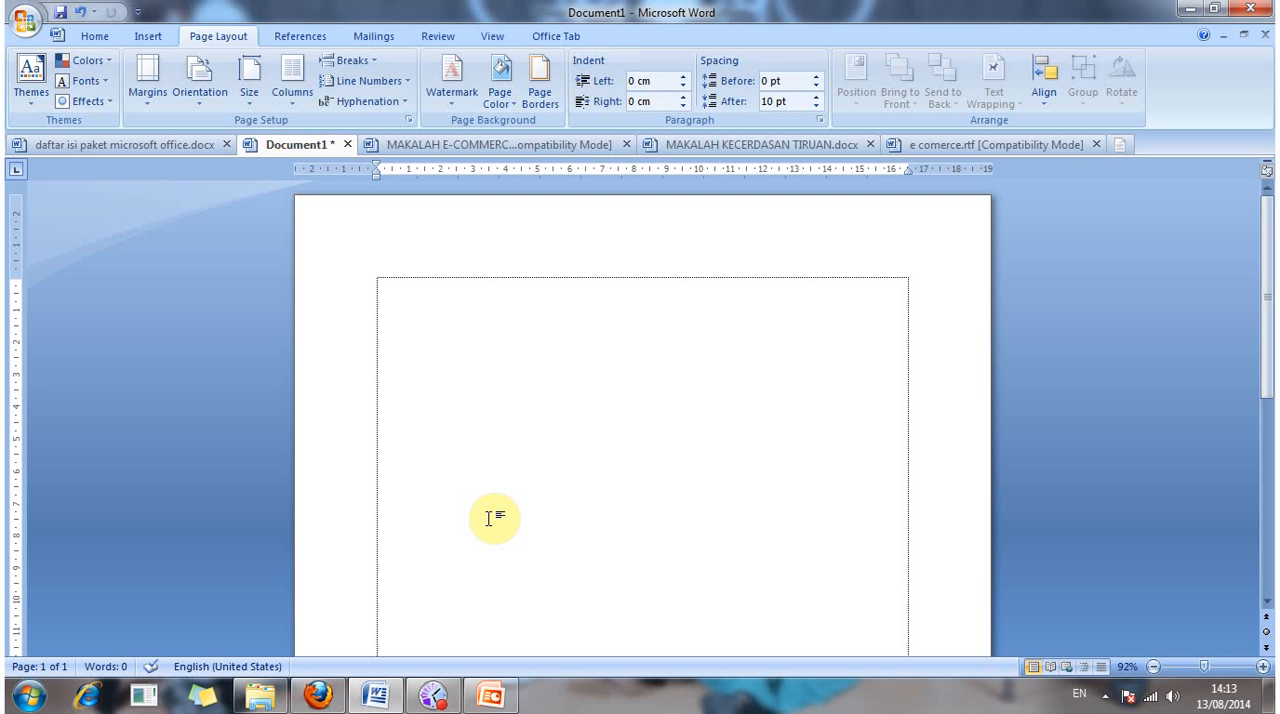
click(297, 40)
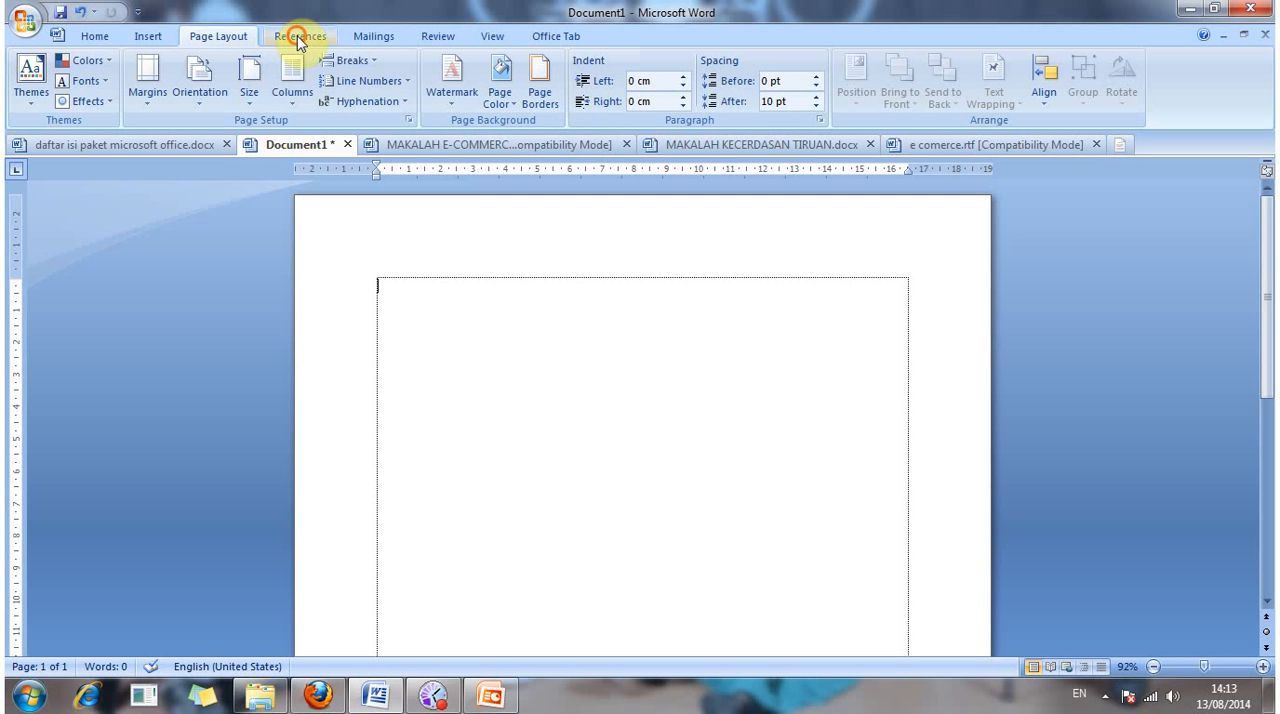
click(384, 33)
click(435, 35)
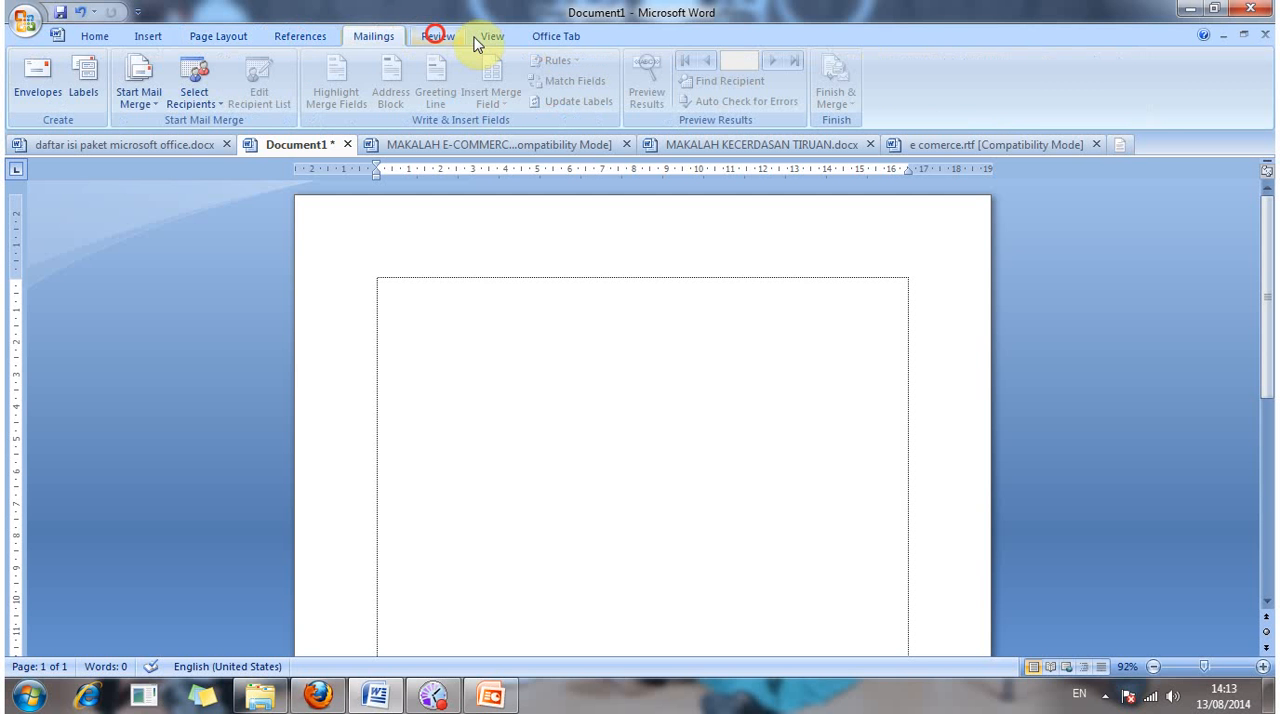
click(491, 38)
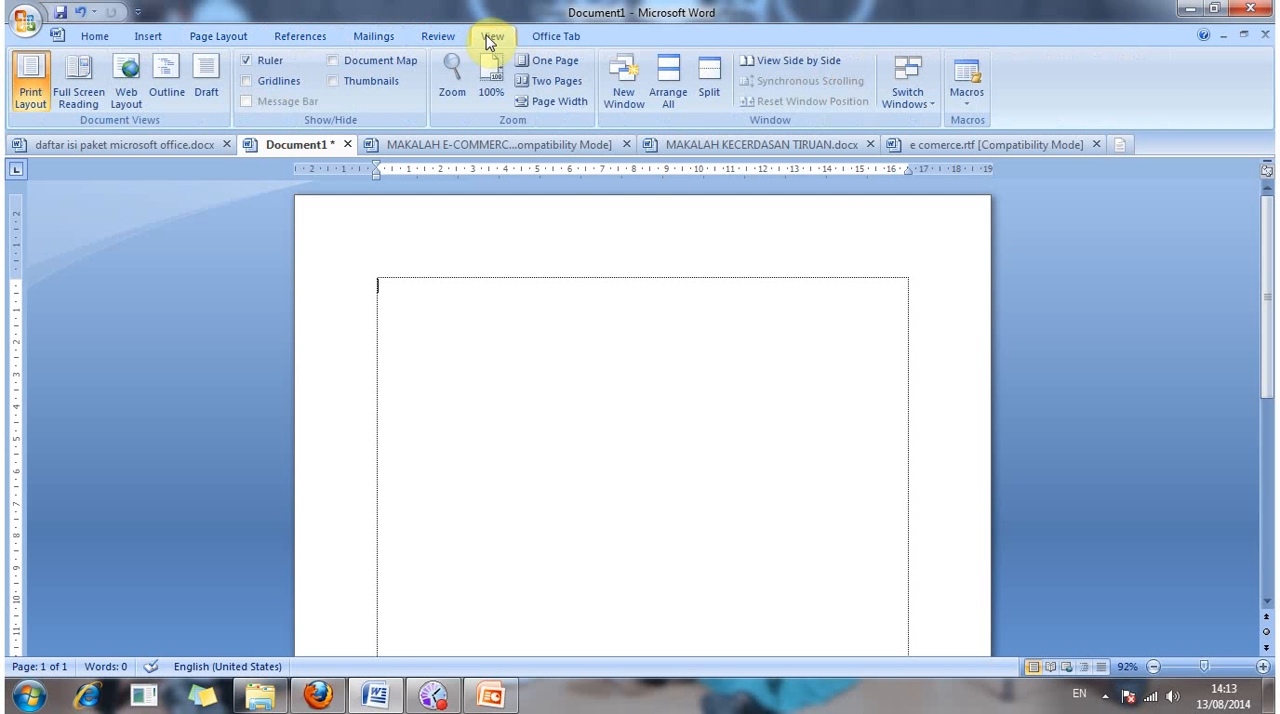
click(447, 40)
click(378, 36)
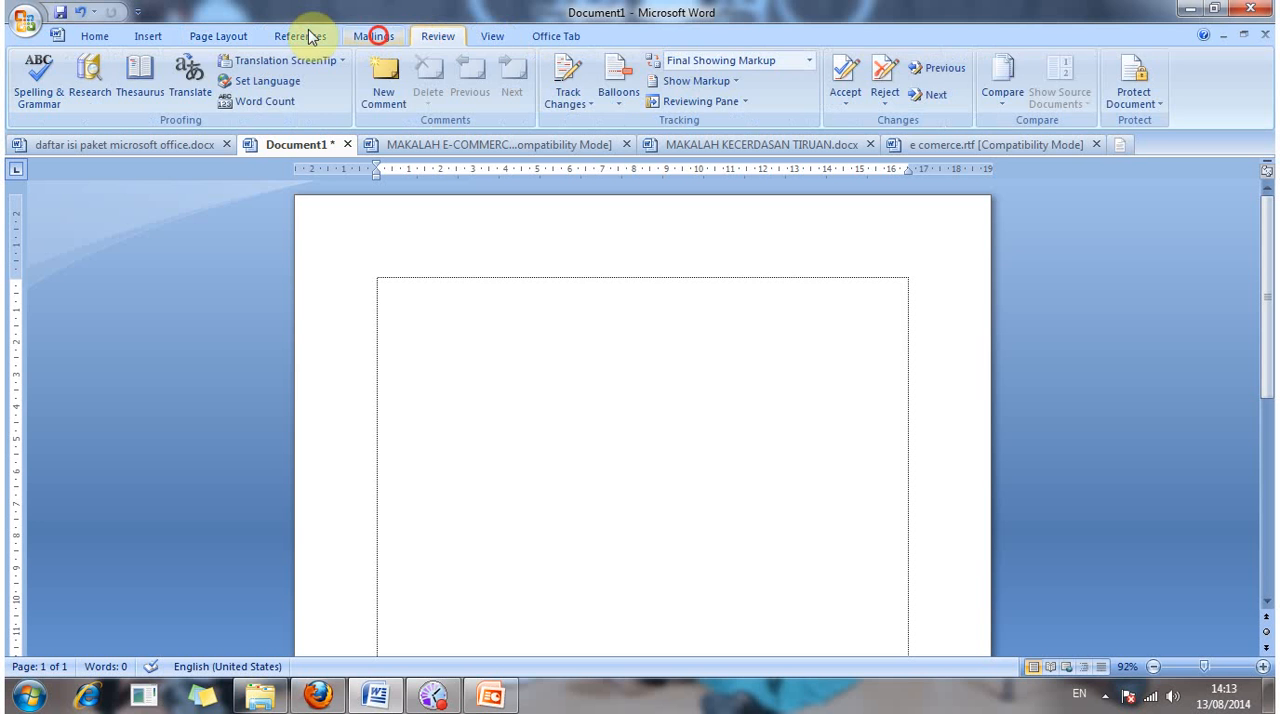
click(306, 33)
click(221, 36)
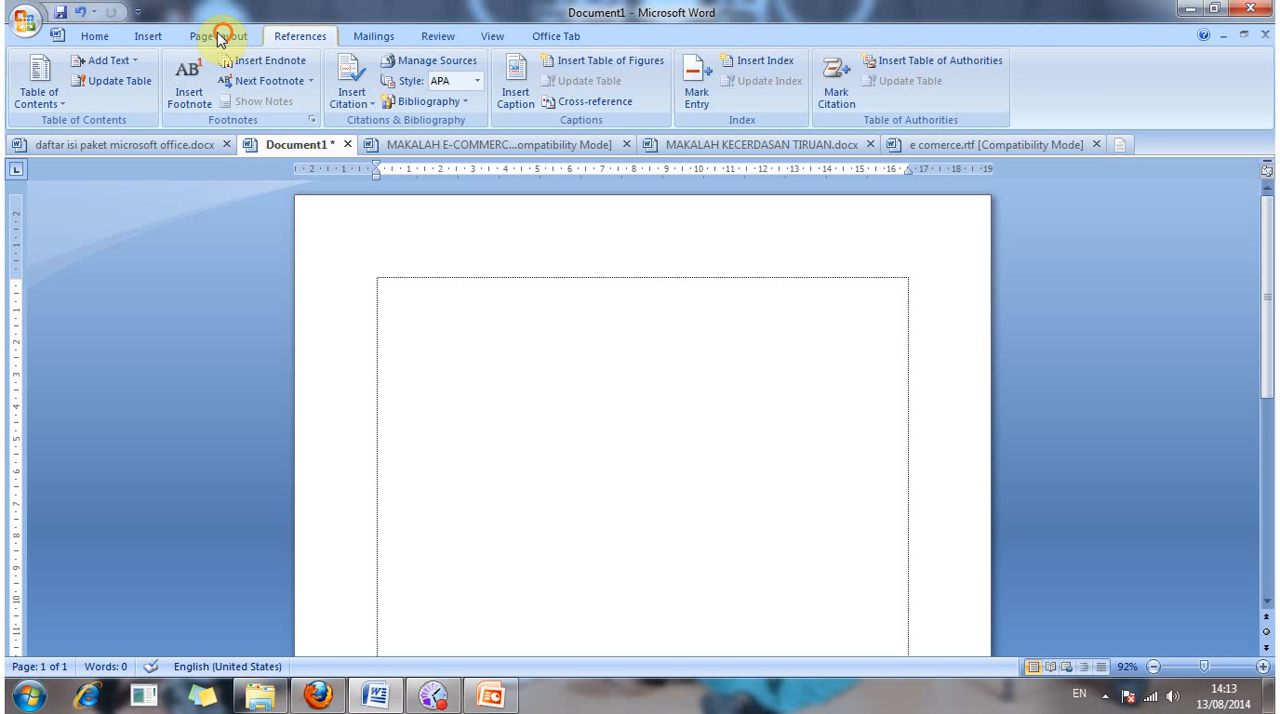
click(155, 35)
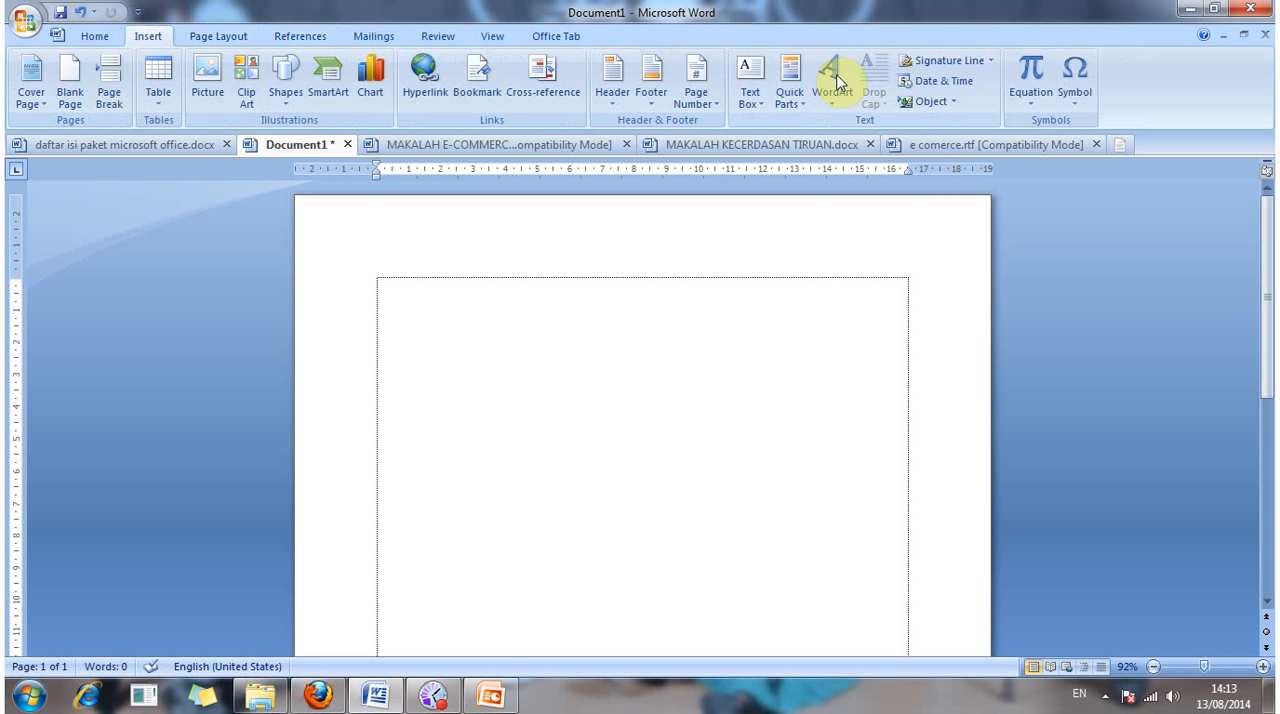
click(836, 80)
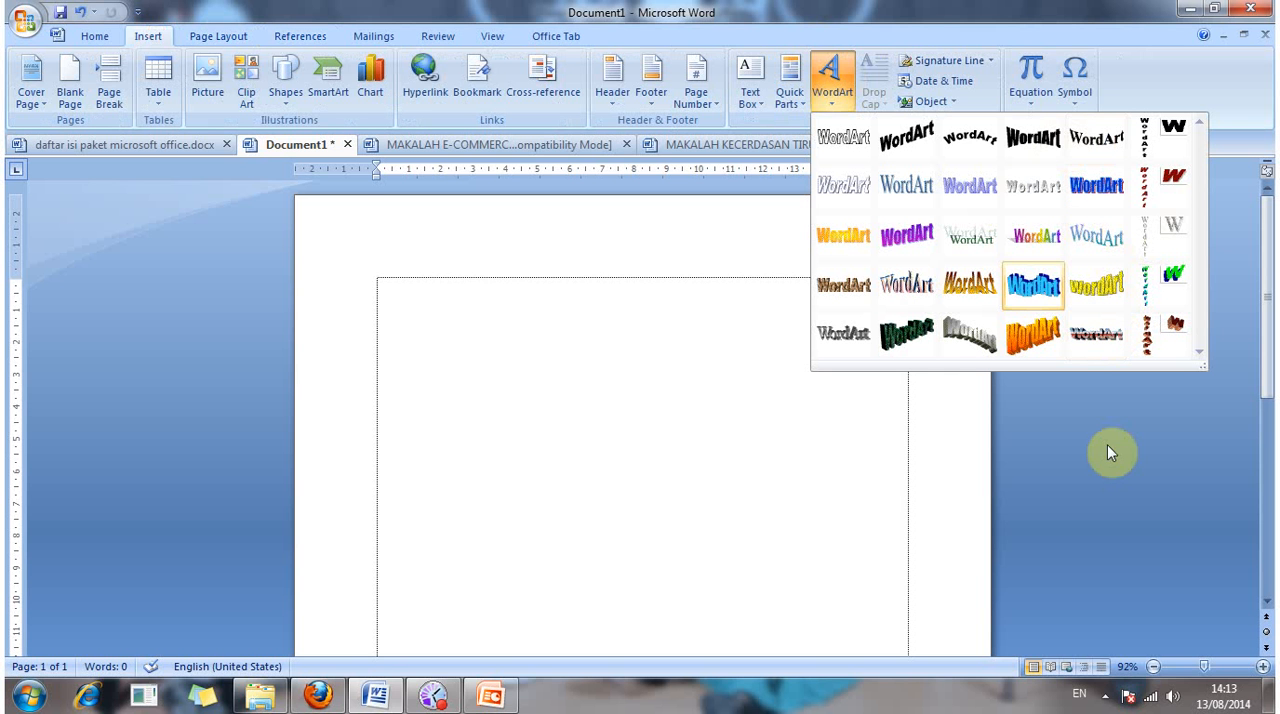
click(150, 38)
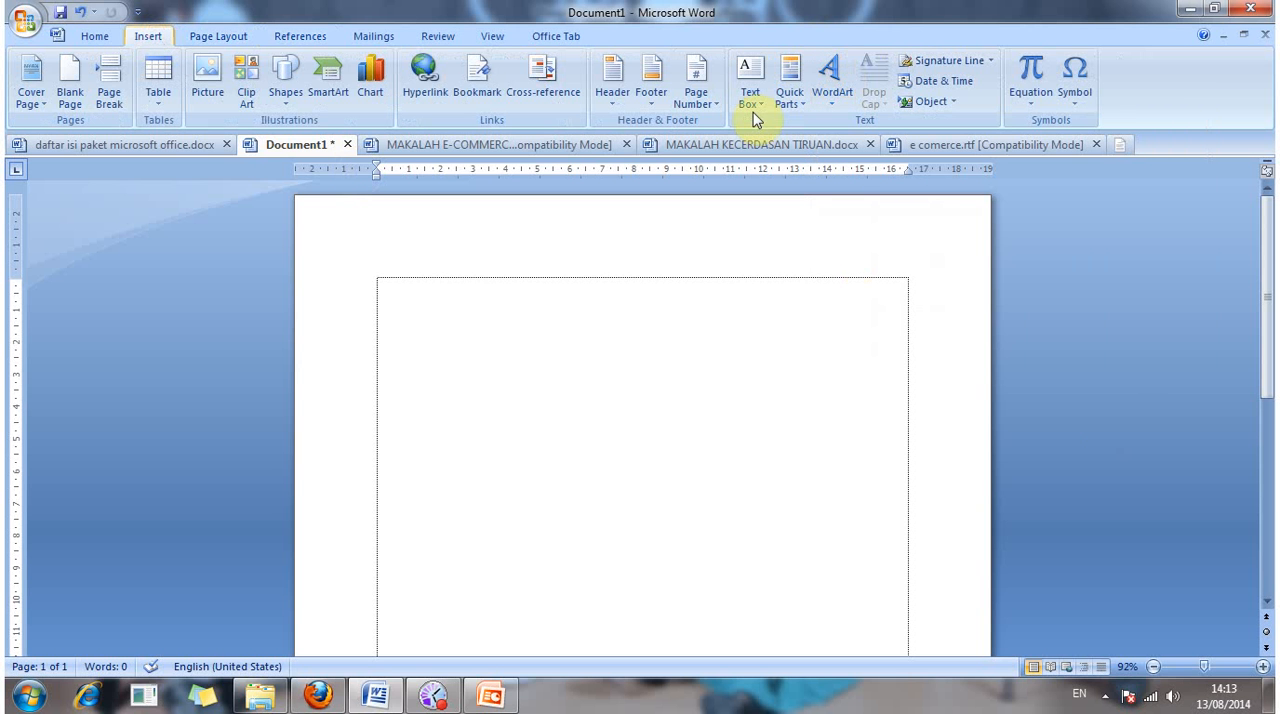
click(825, 78)
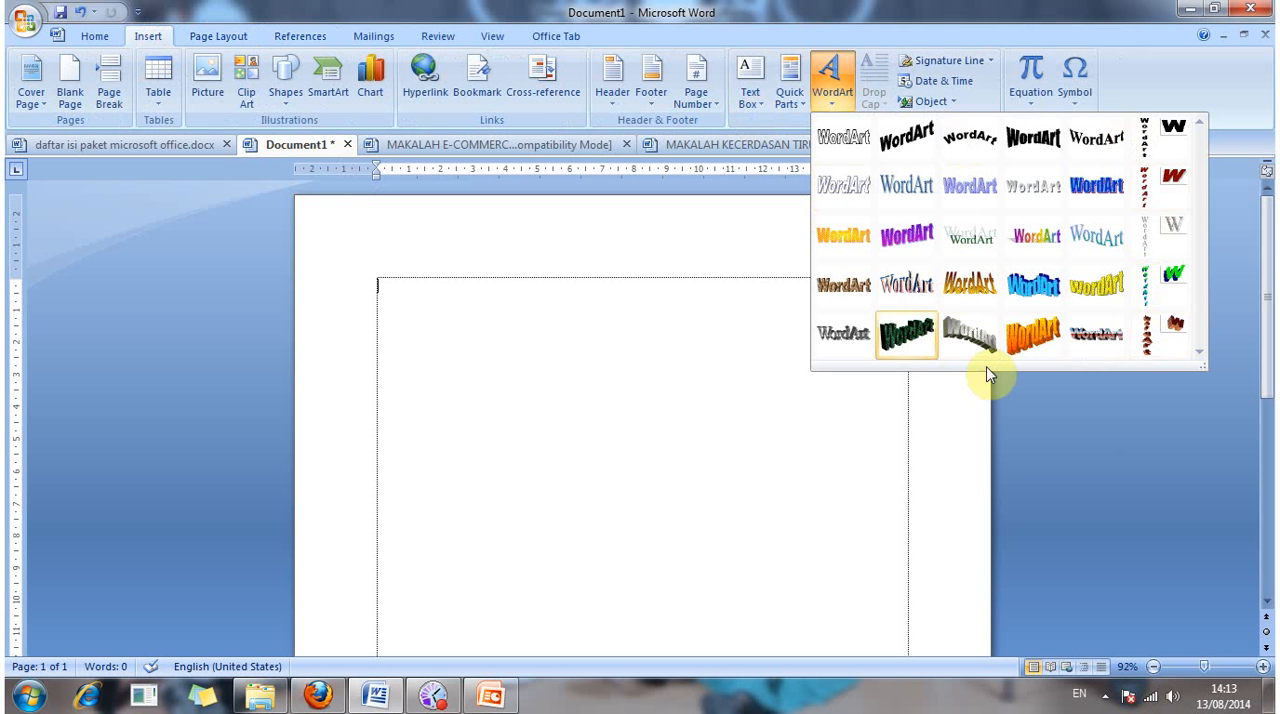
click(998, 412)
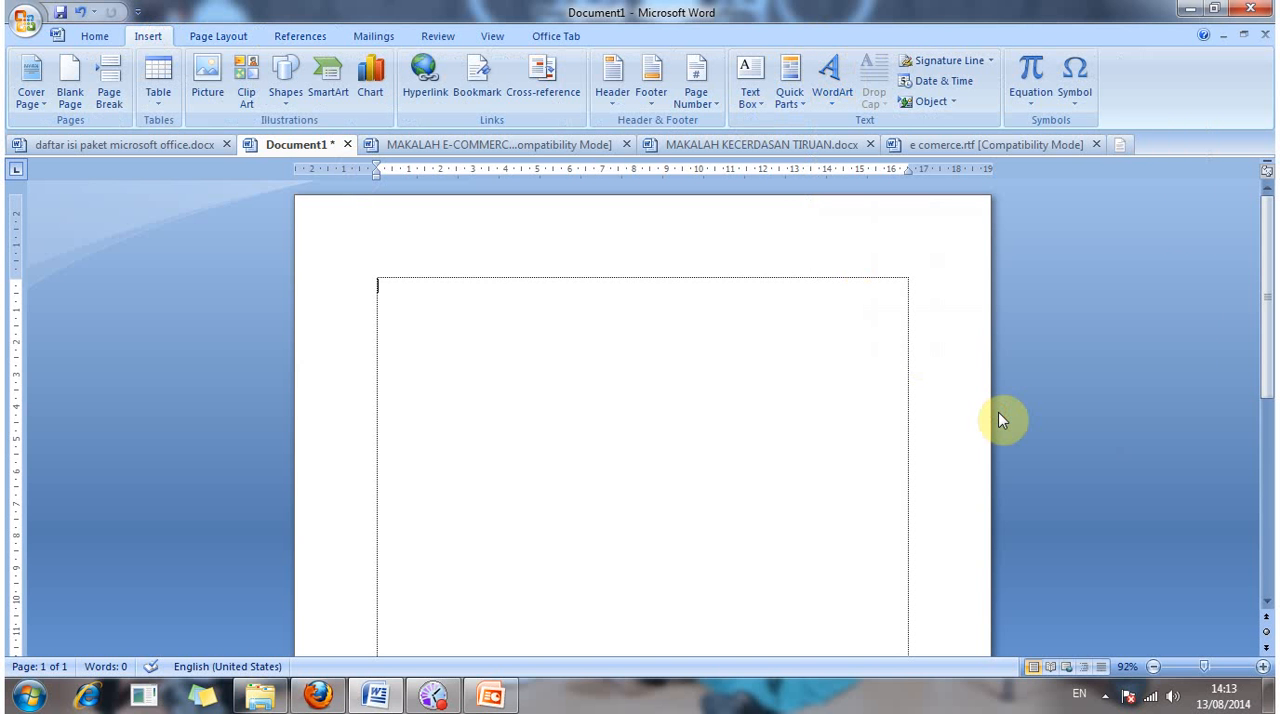
click(95, 37)
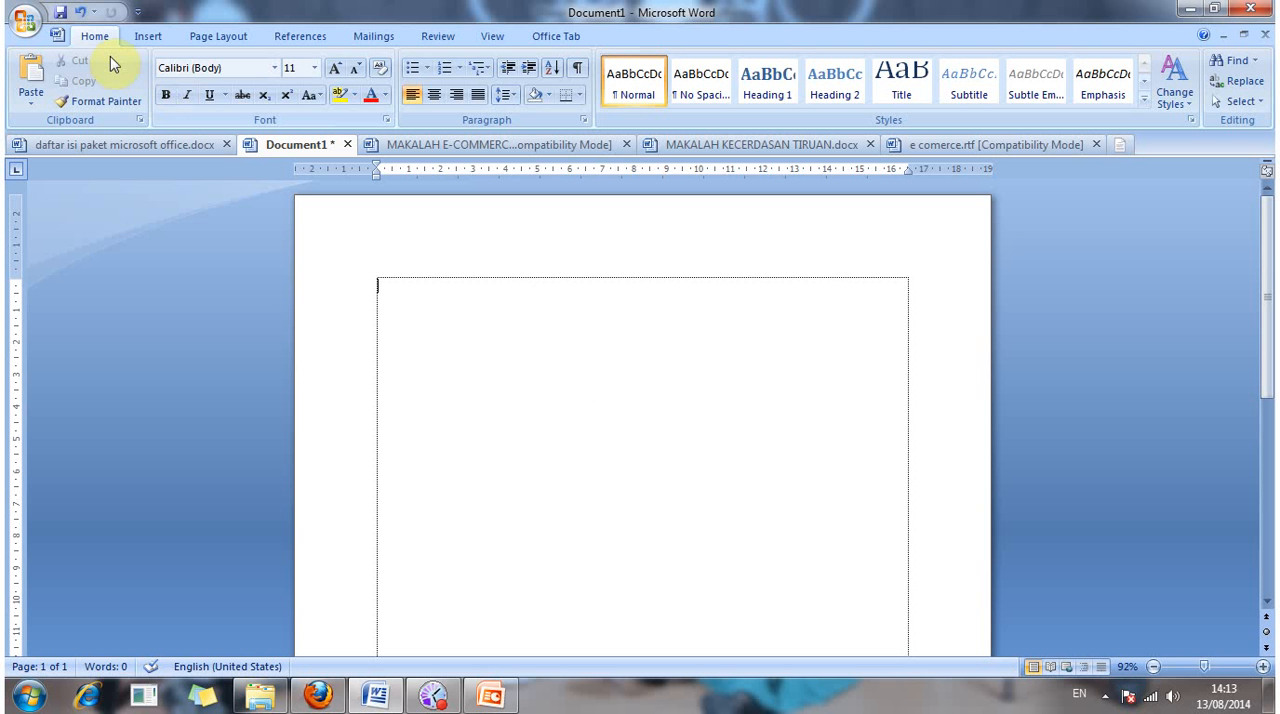
Step: Start a WordArt in the blue style with a dark red shadow and replace its placeholder text with "Ecommerce"
key(alt)
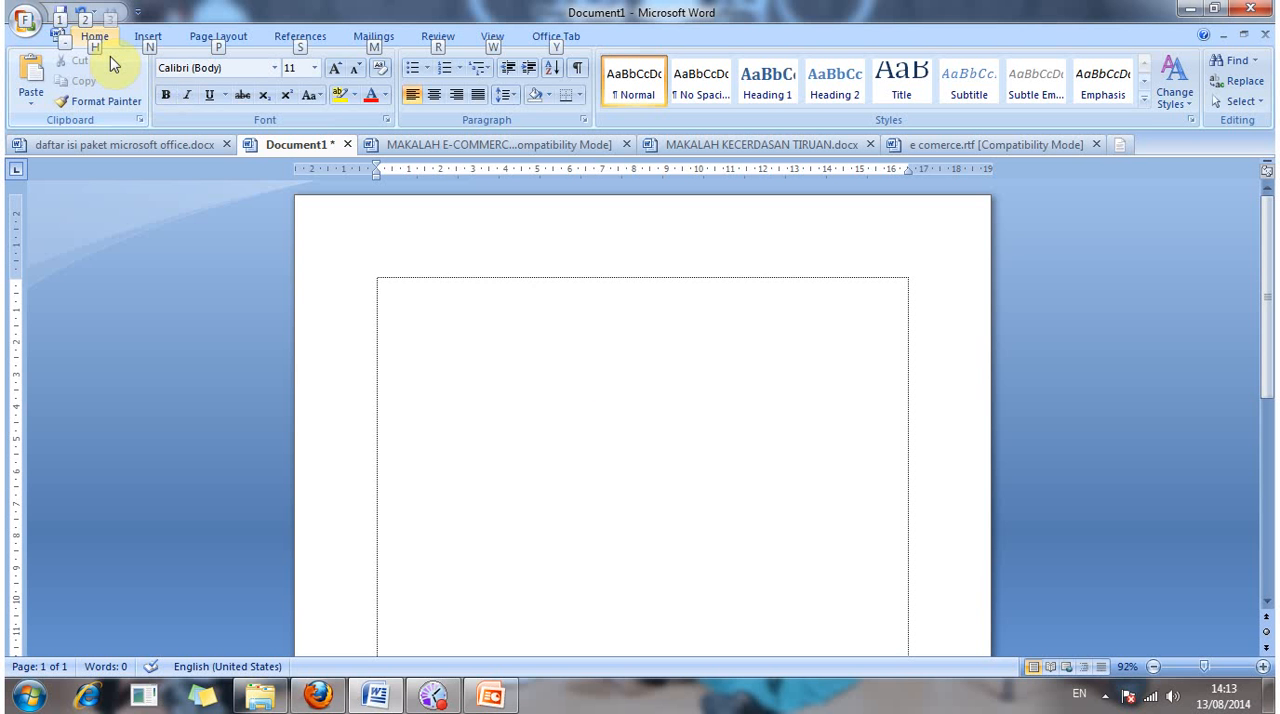
key(n)
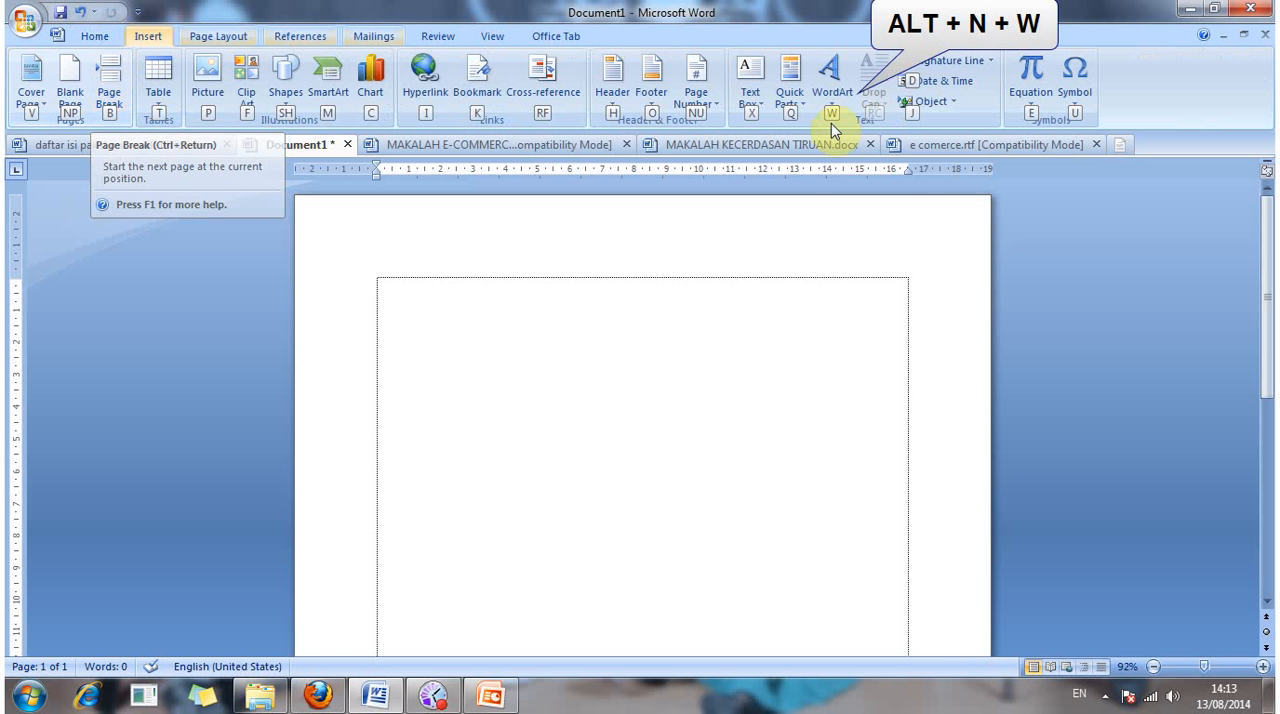
key(w)
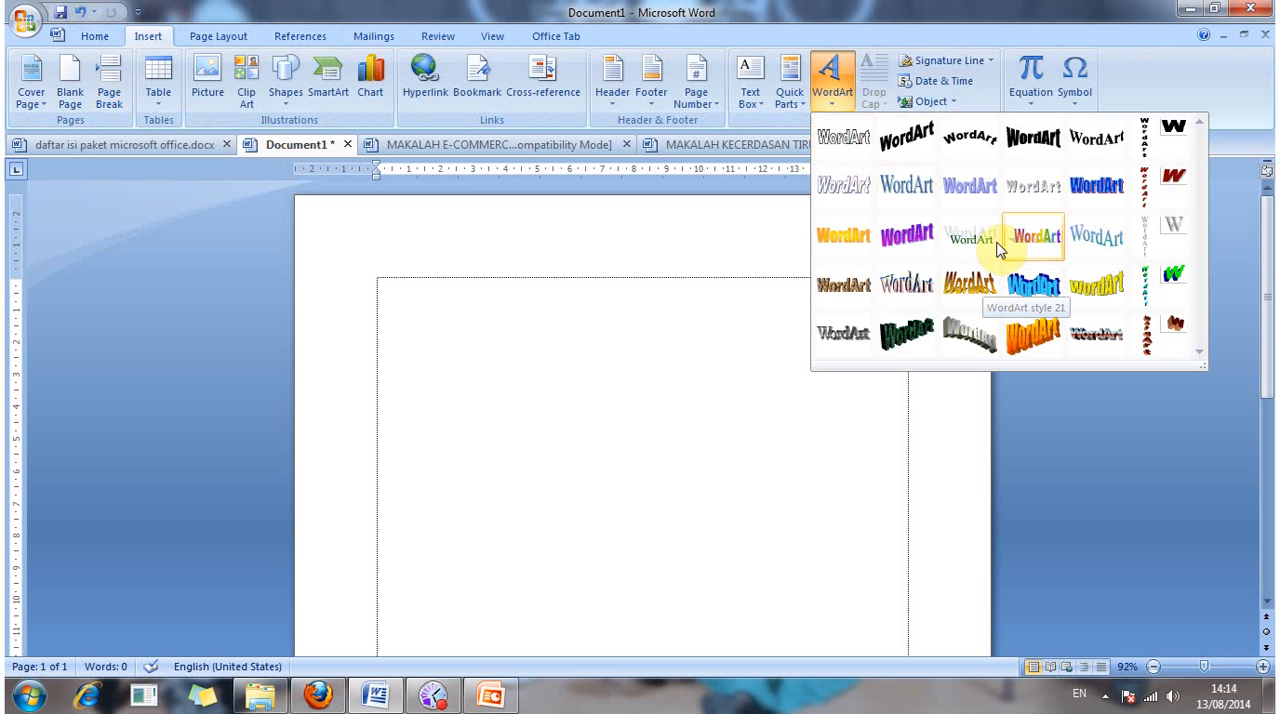
click(1097, 188)
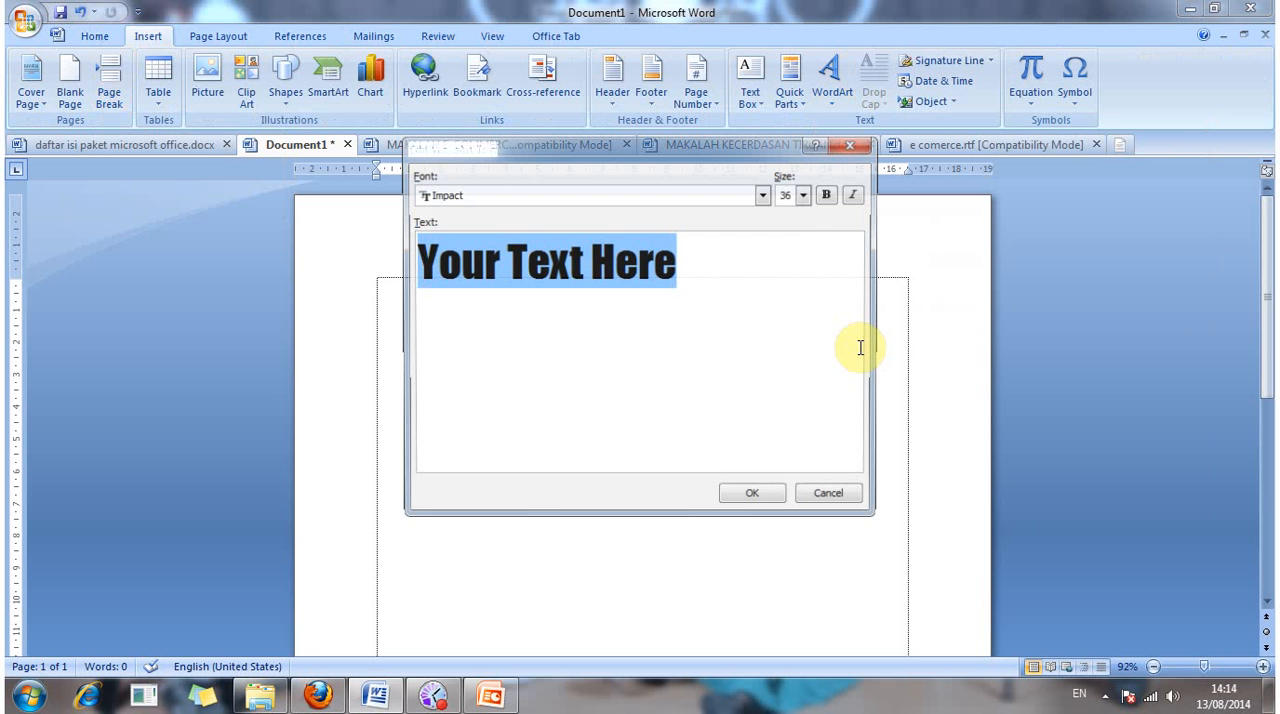
key(BackSpace)
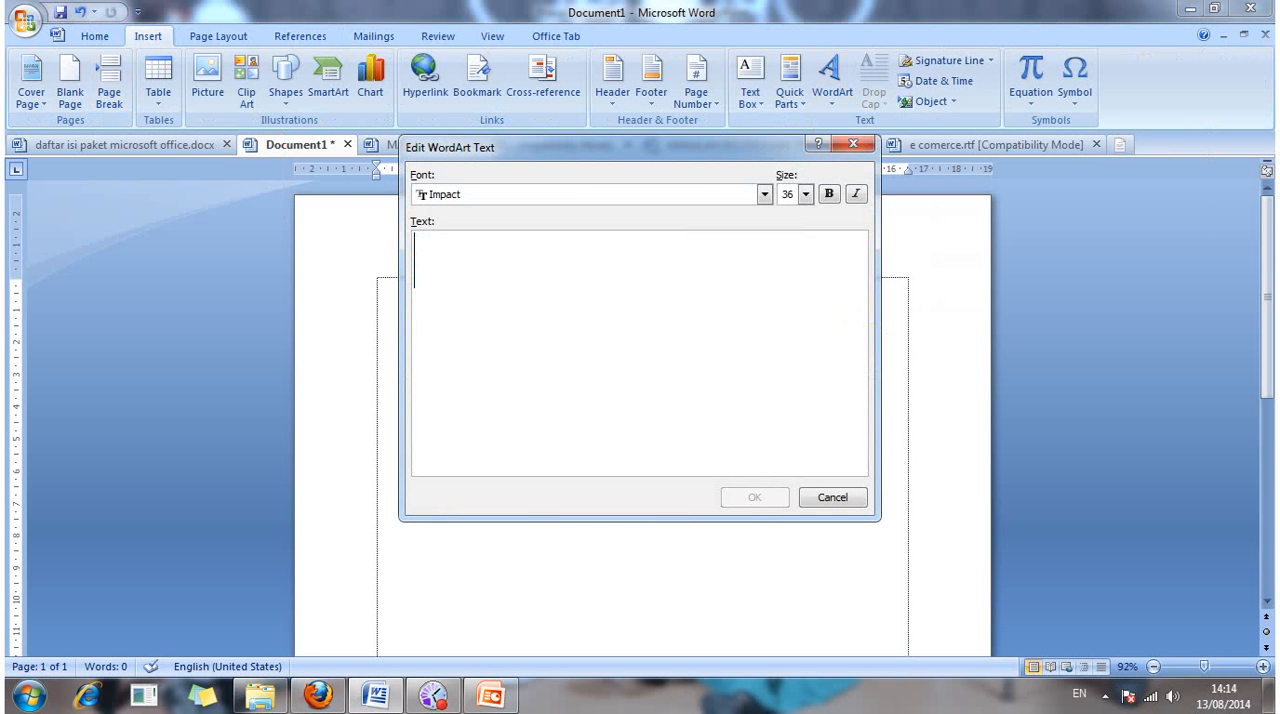
text(E)
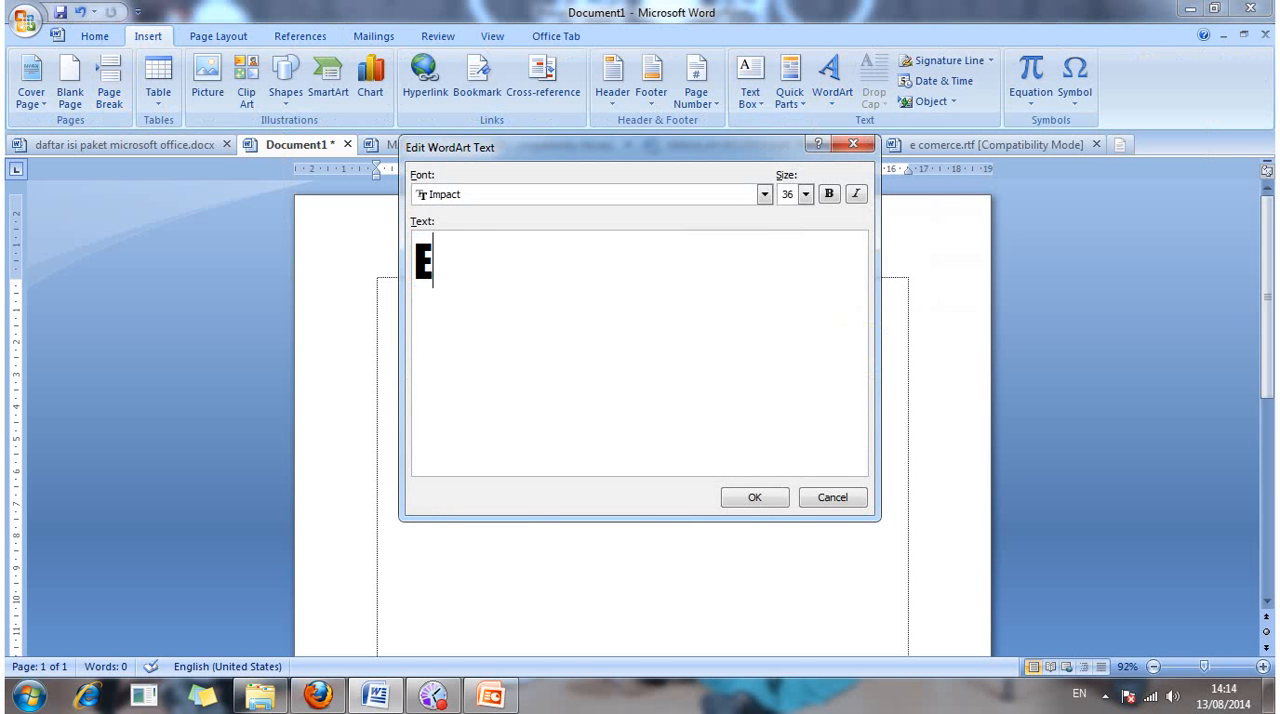
text(commerce)
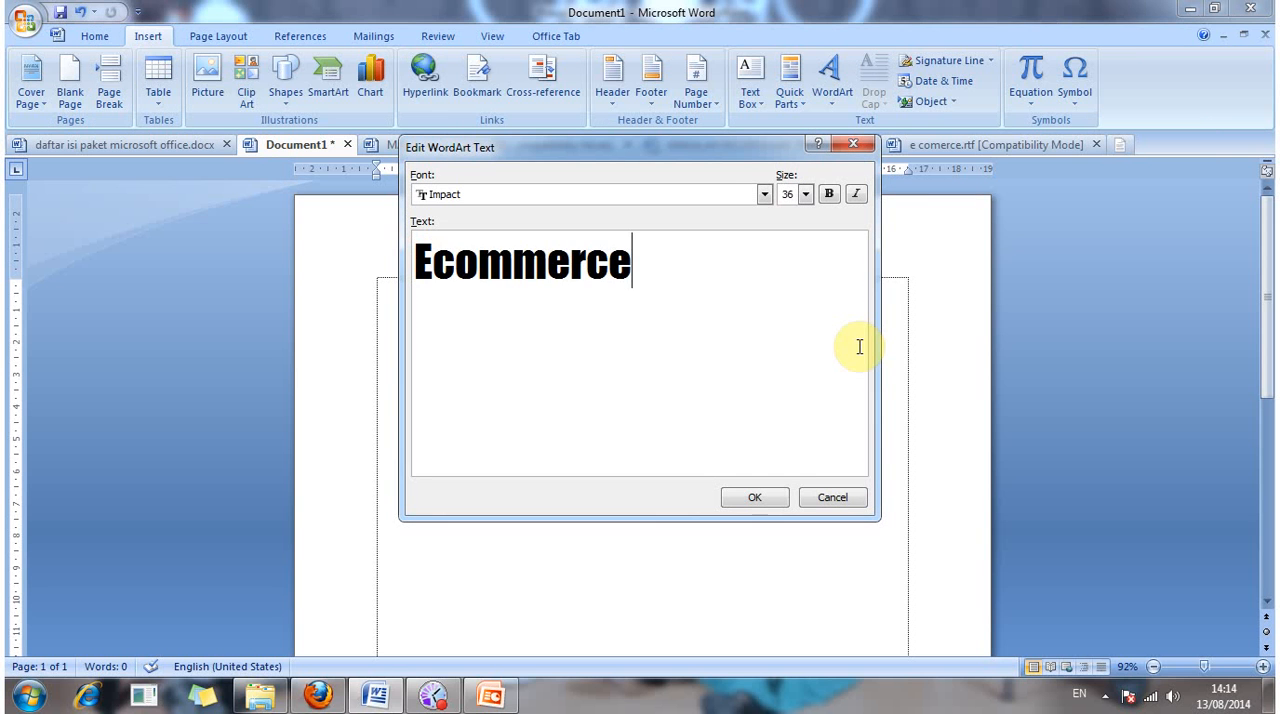
Step: Choose the Impact font at size 36 for the WordArt text and insert it into the document
key(ctrl+a)
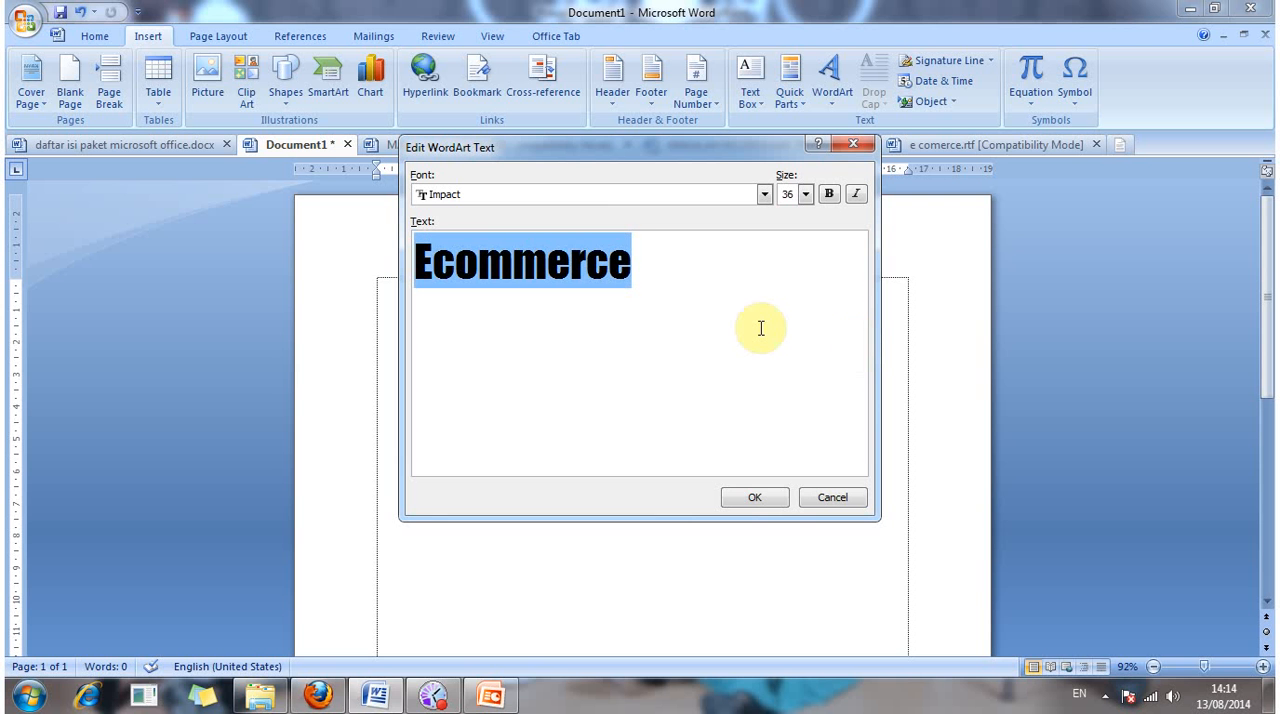
click(763, 196)
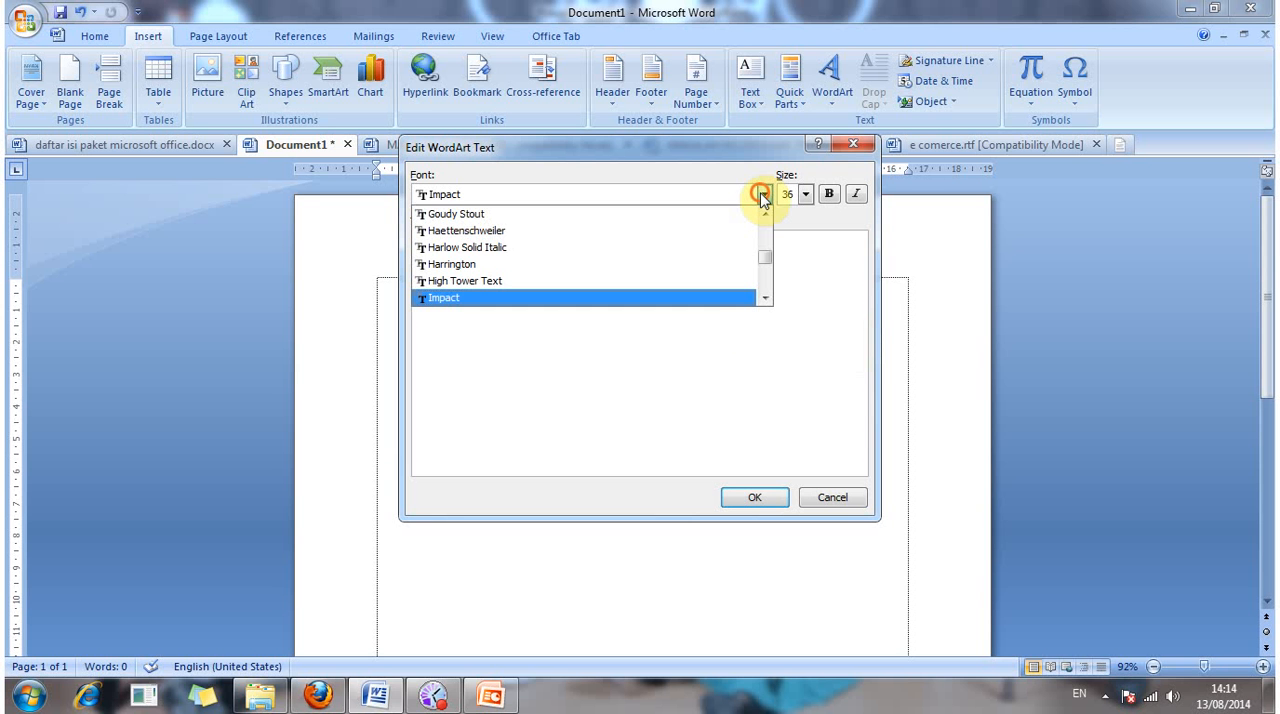
click(661, 296)
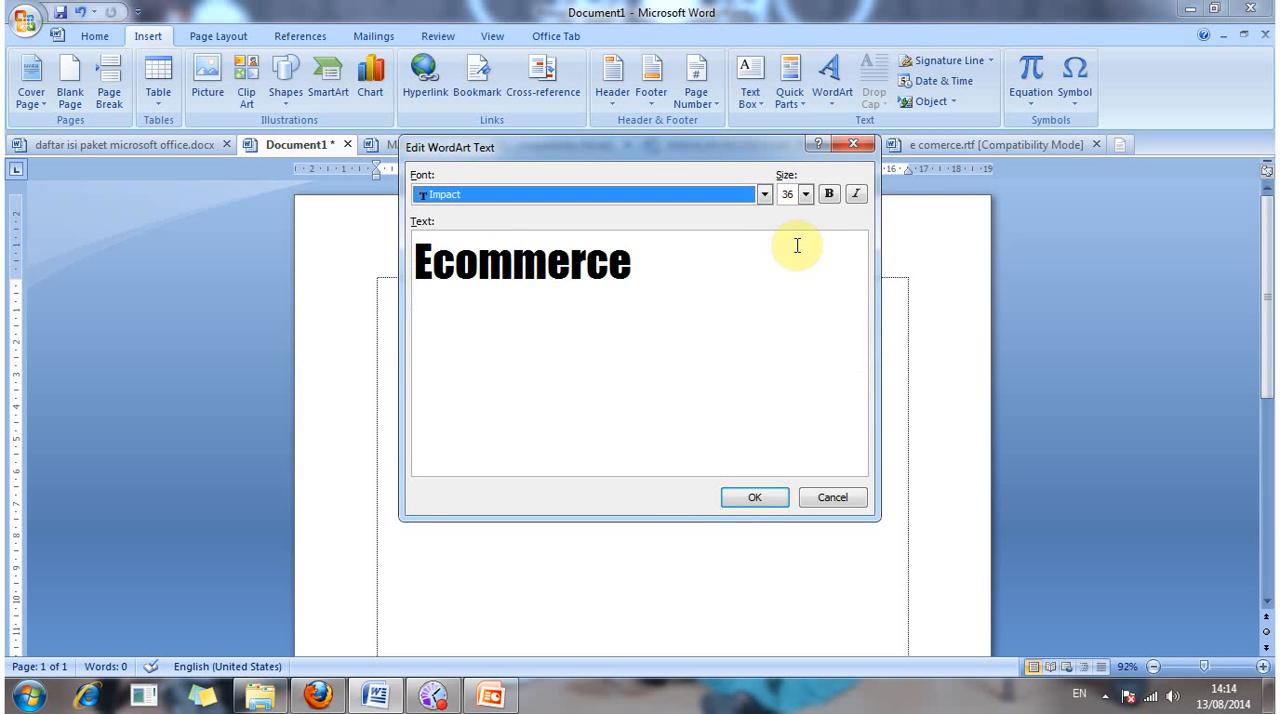
click(735, 274)
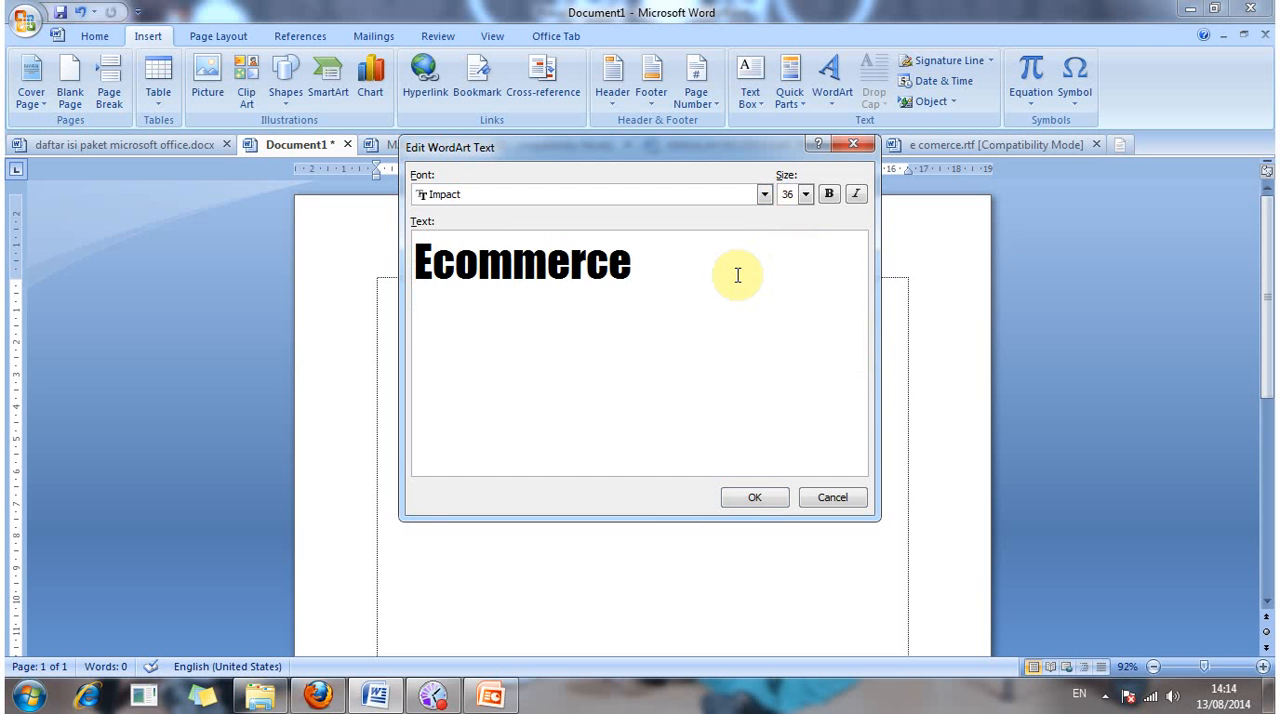
key(ctrl+a)
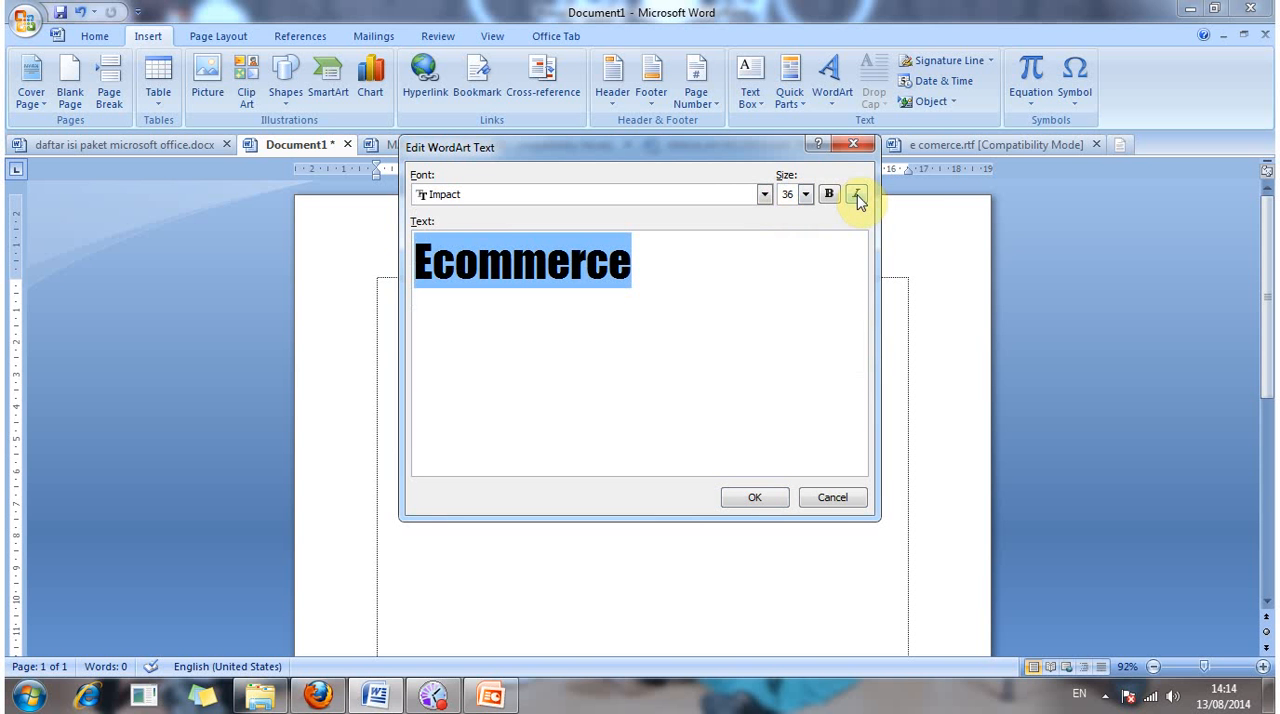
click(806, 194)
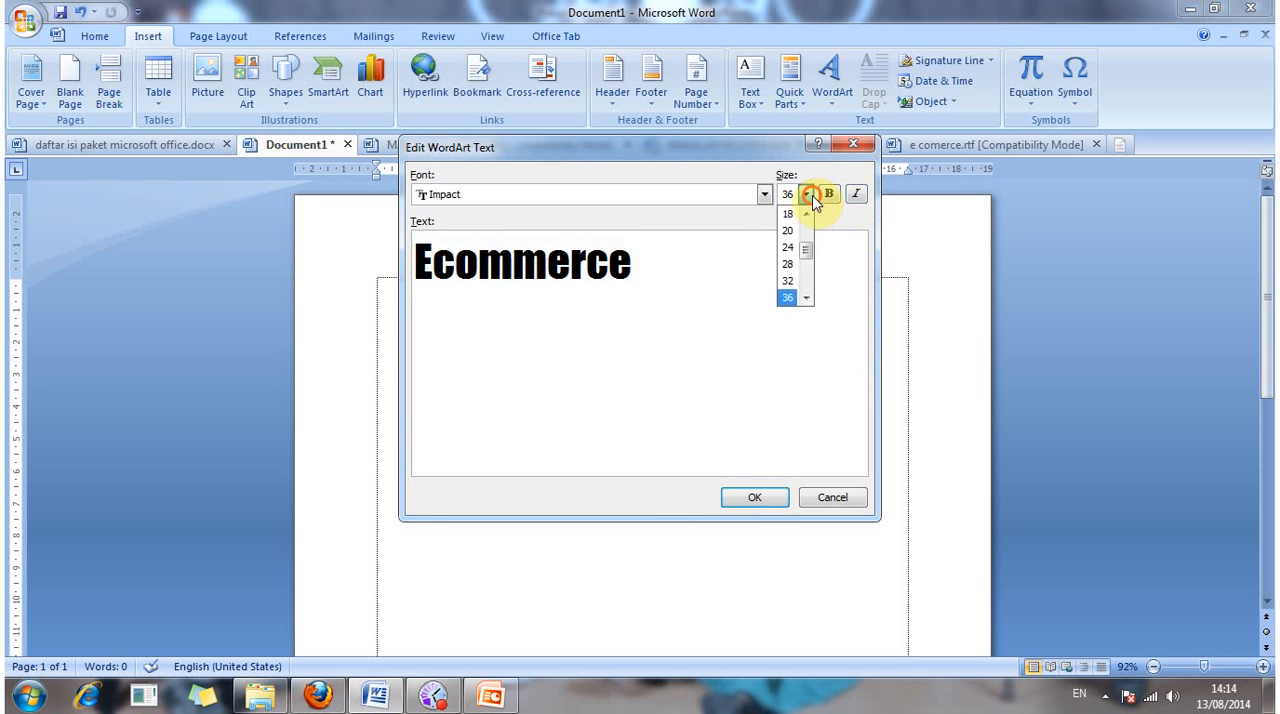
drag(806, 251, 870, 294)
click(870, 294)
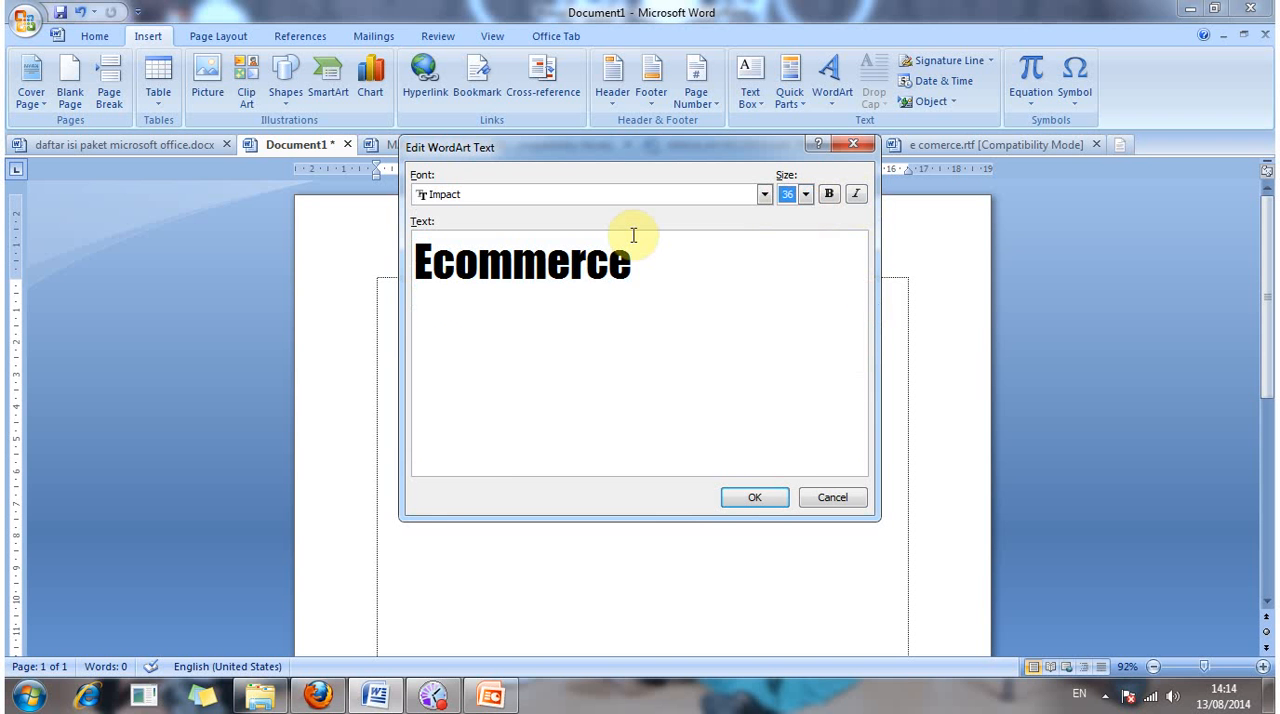
click(768, 495)
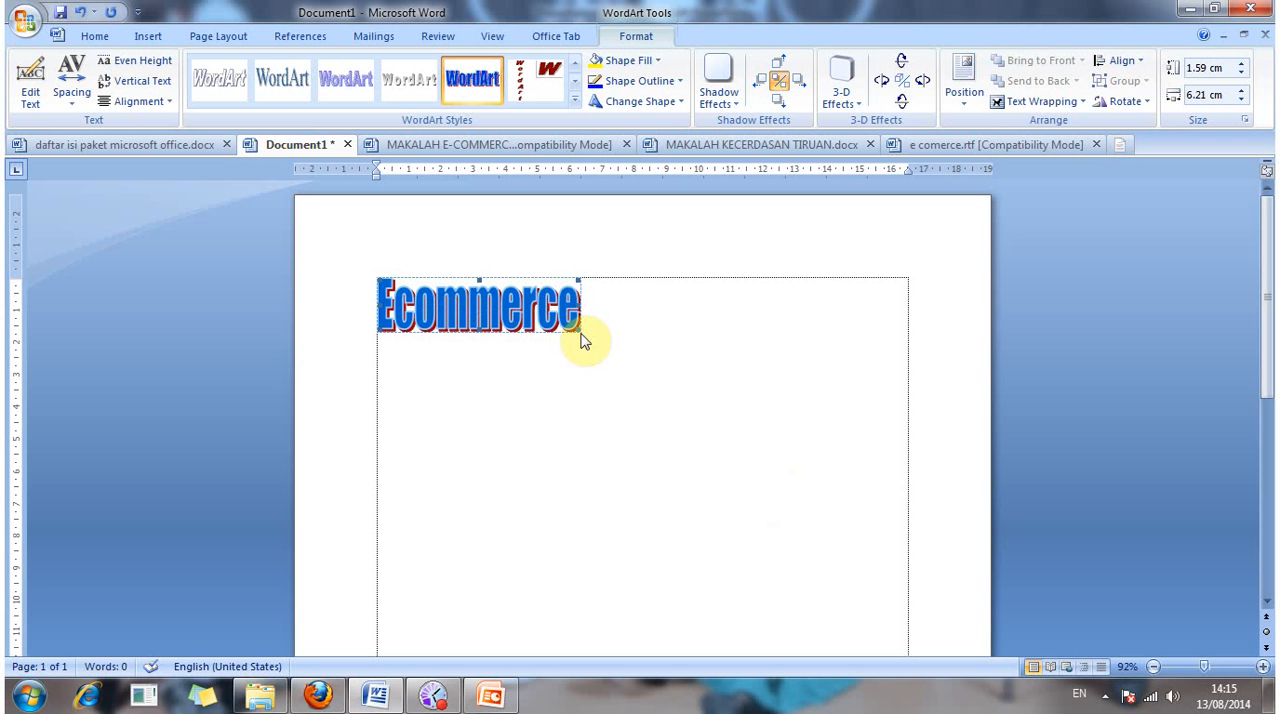
Step: Set the wrapping style of the "Ecommerce" WordArt to In front of text
right_click(468, 308)
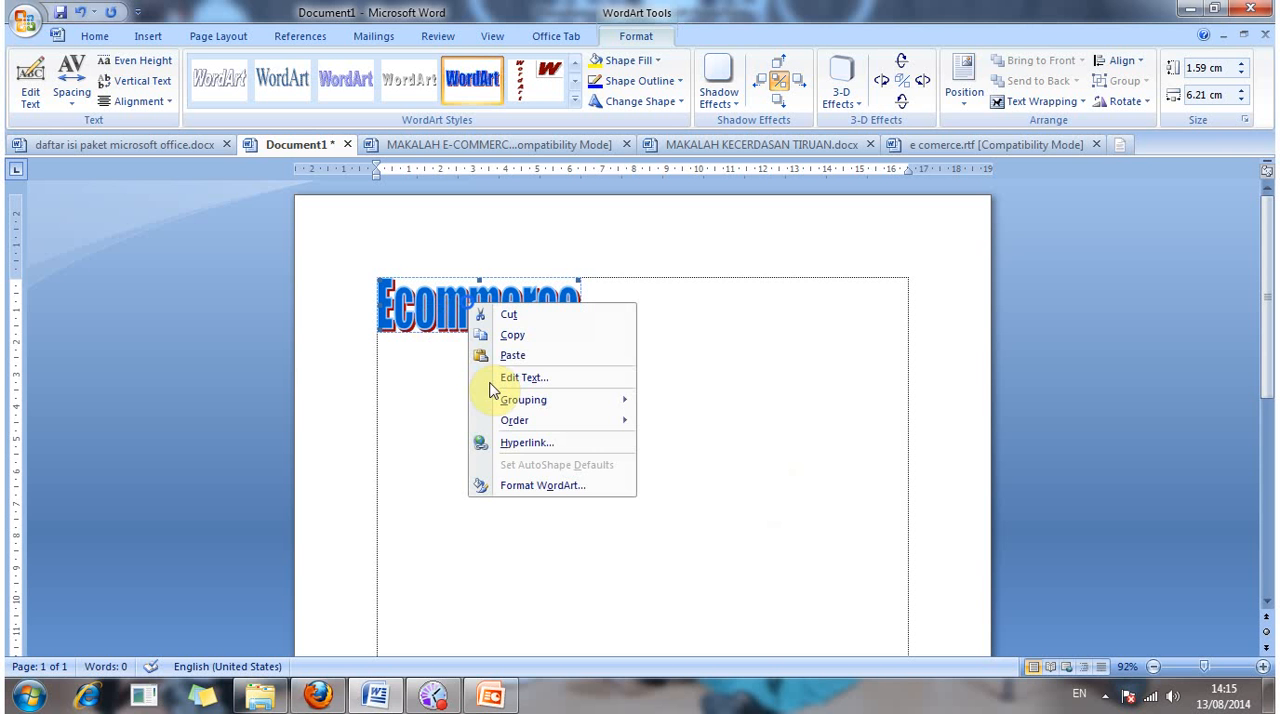
click(543, 486)
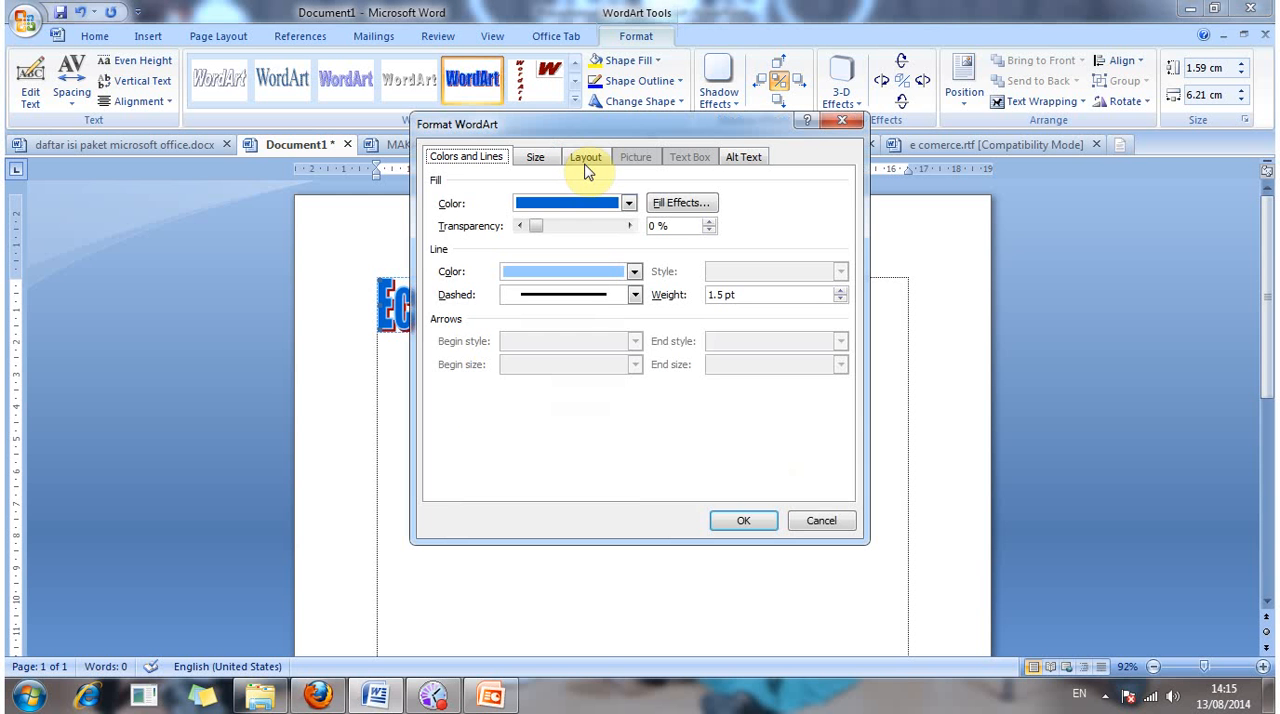
click(585, 160)
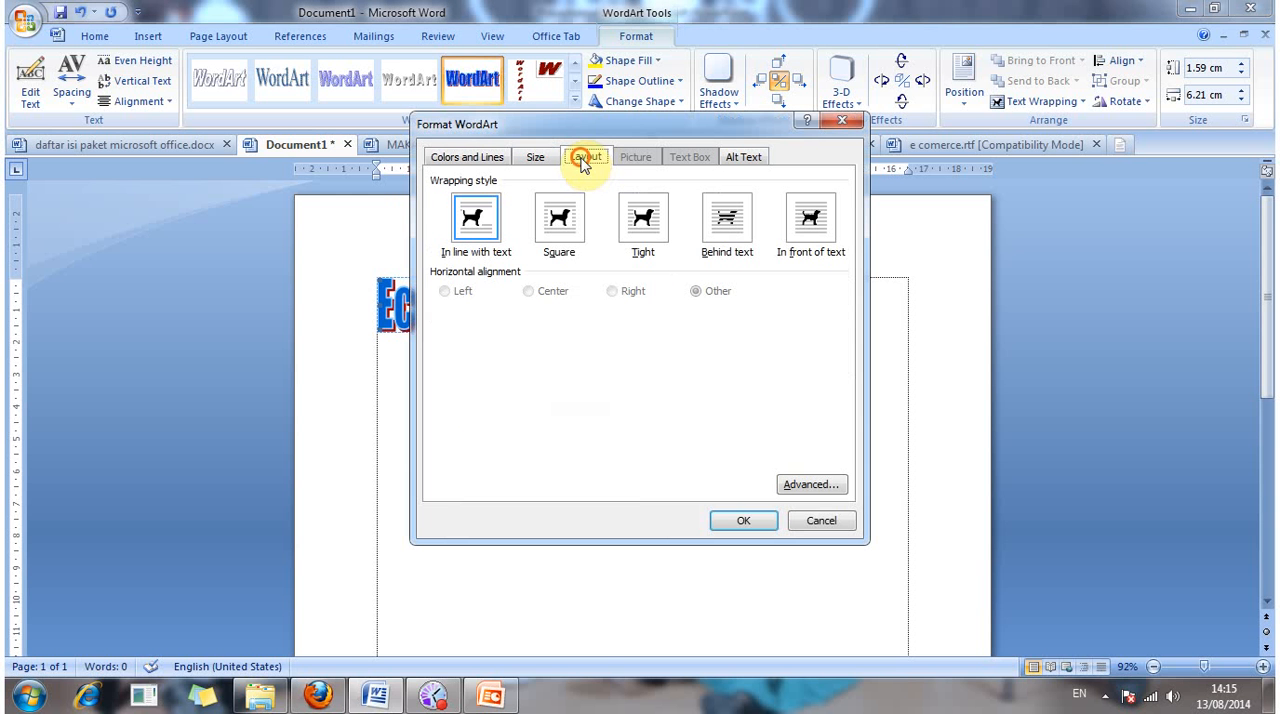
click(806, 232)
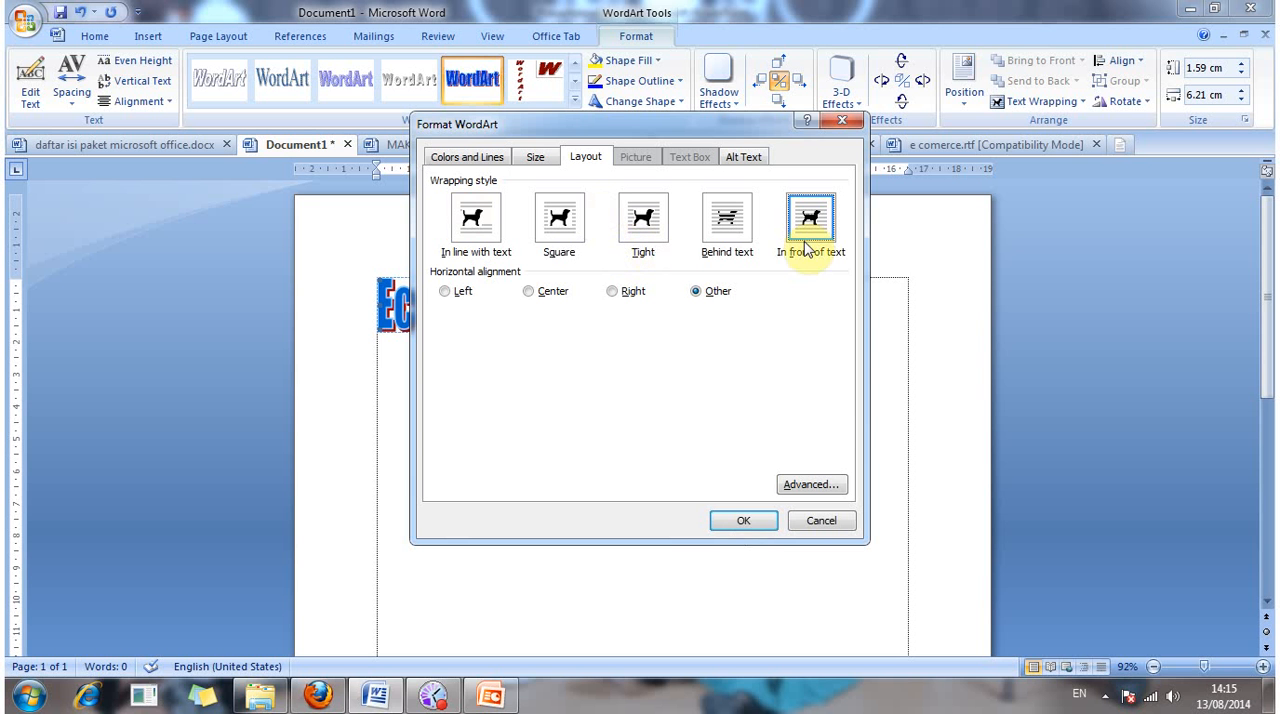
click(758, 520)
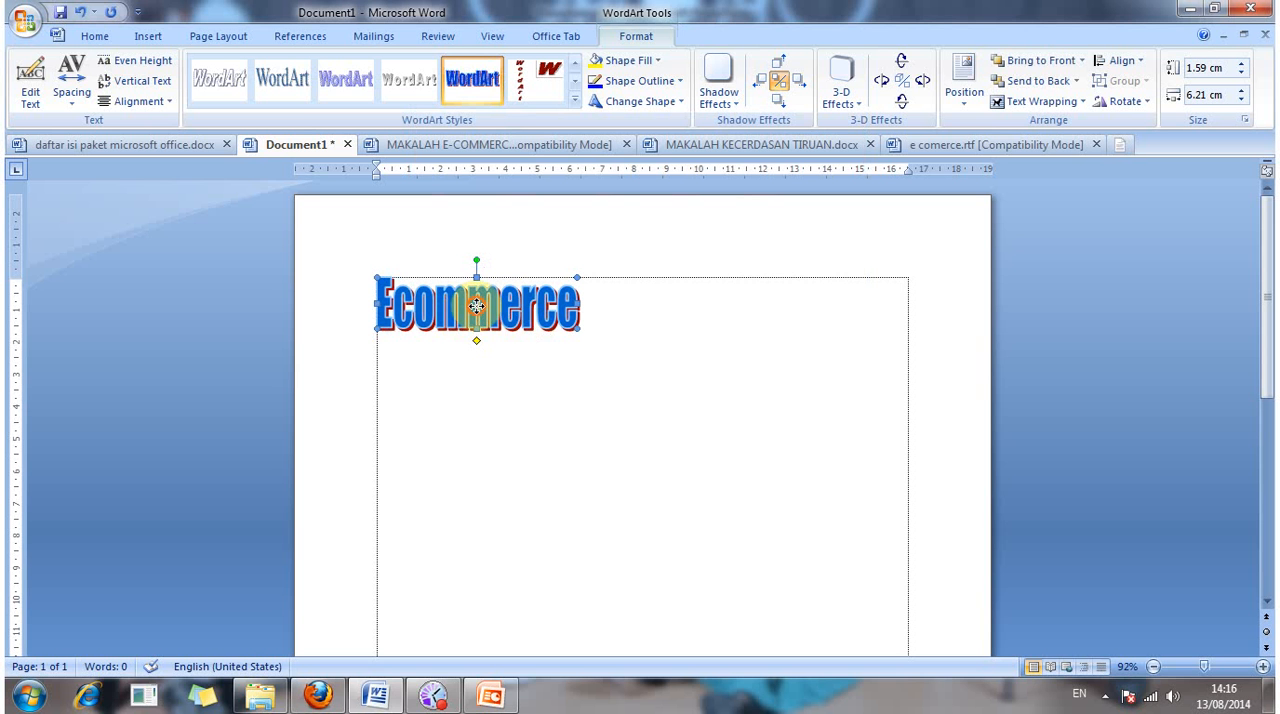
Step: Move the "Ecommerce" WordArt to the horizontal centre near the page's upper margin and enlarge it from its corner
drag(476, 305, 622, 341)
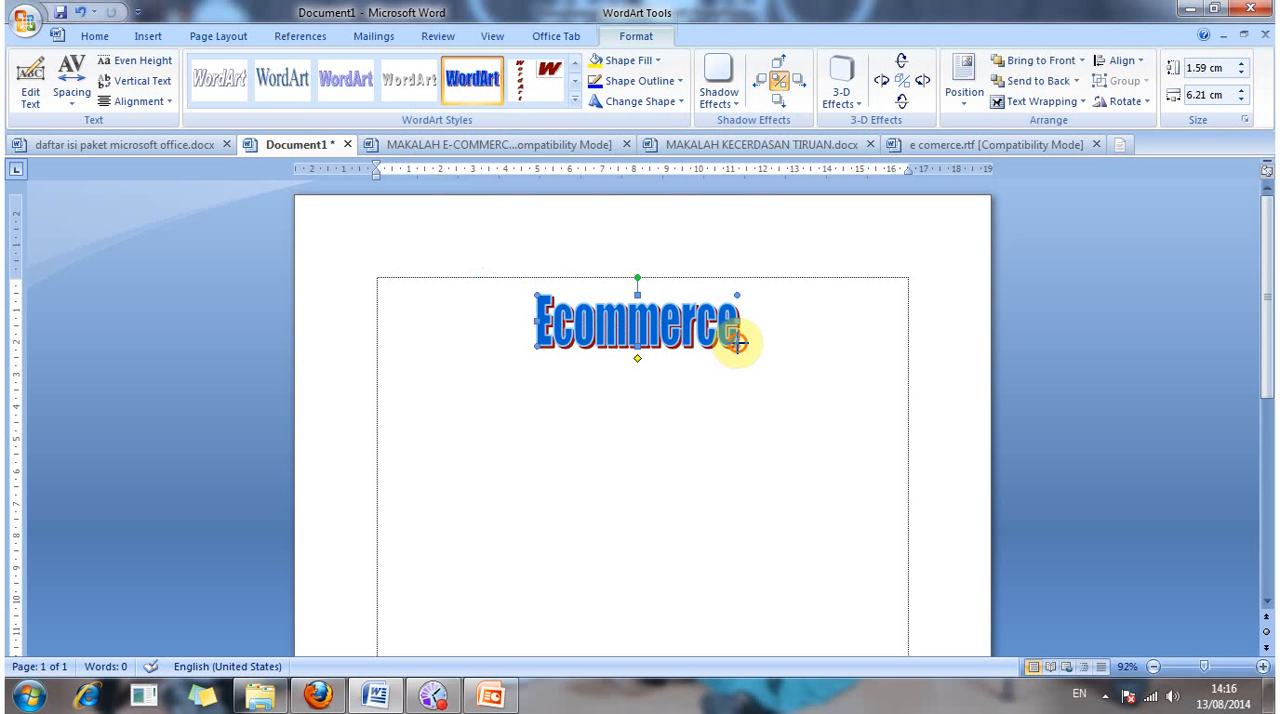
drag(739, 347, 794, 370)
drag(660, 340, 660, 341)
click(690, 411)
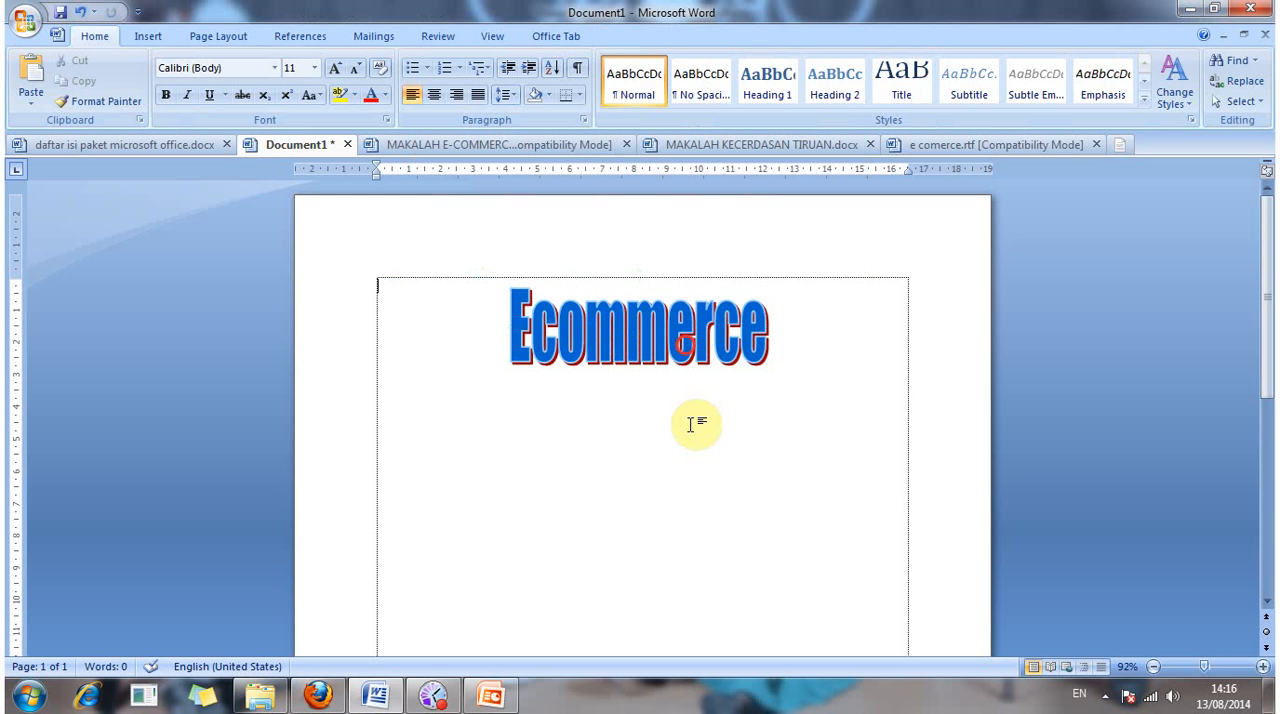
click(692, 429)
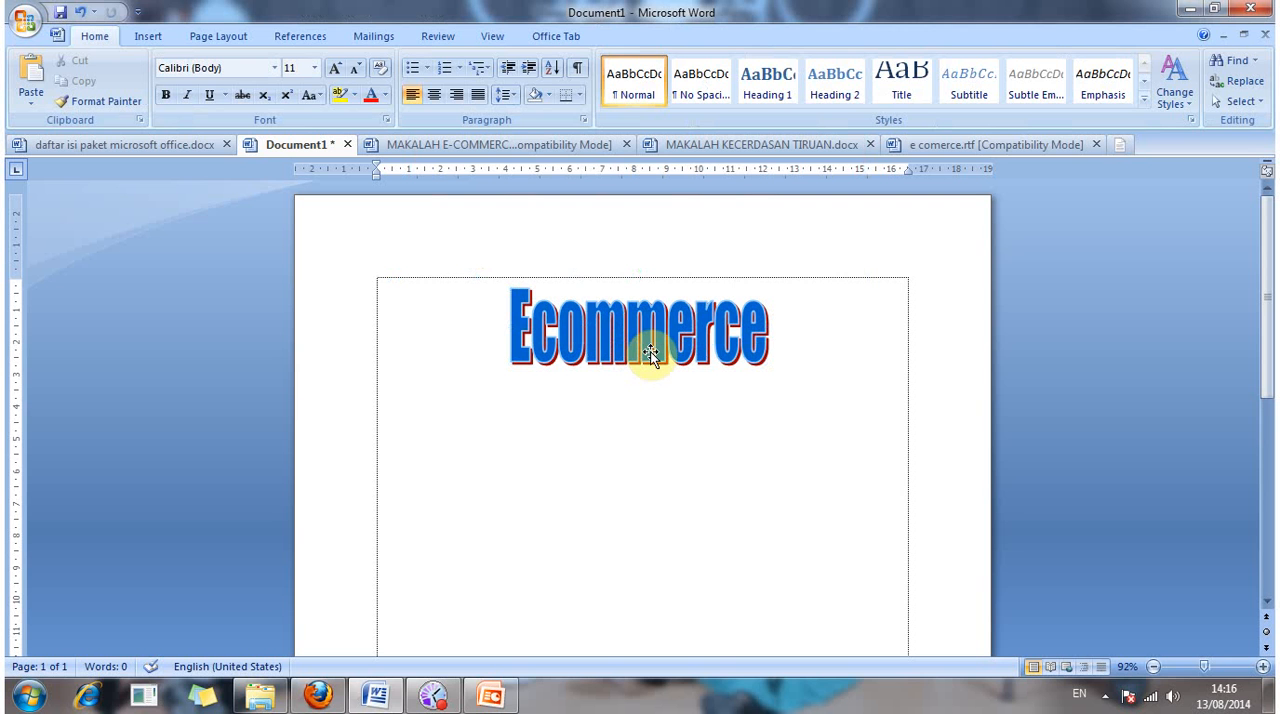
click(660, 322)
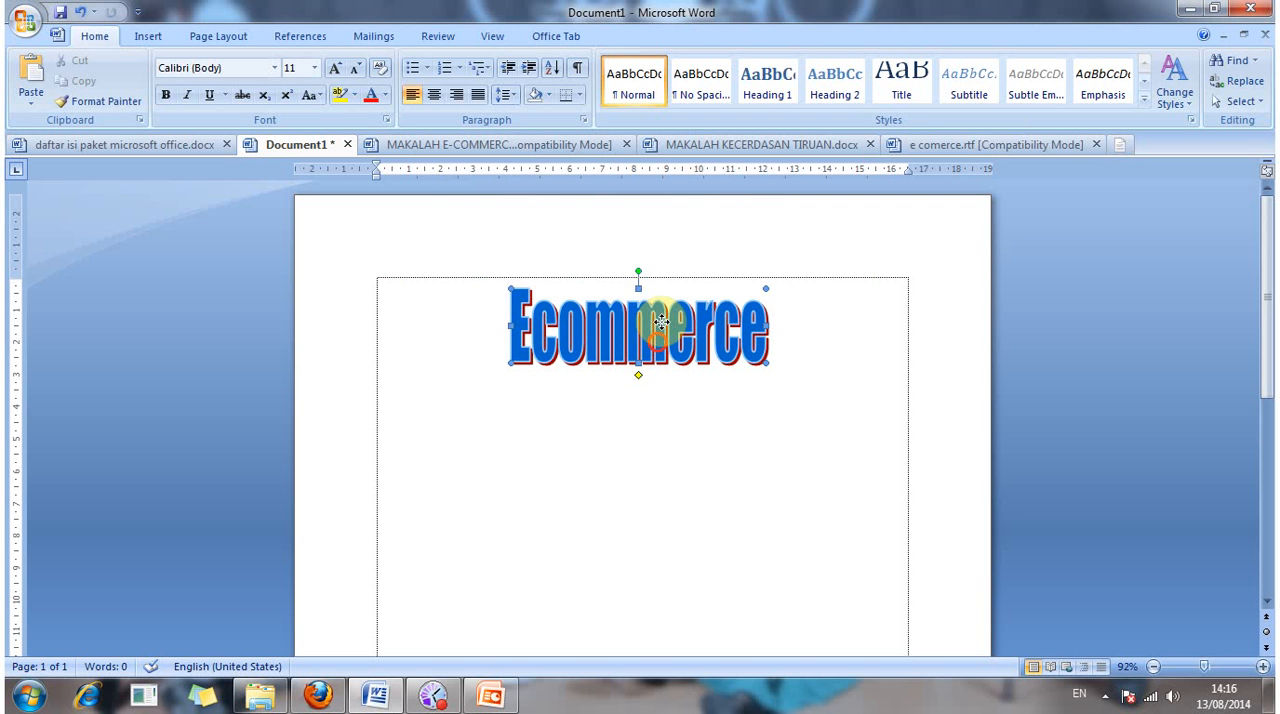
Step: Move the "Ecommerce" WordArt up so its upper edge meets the page's upper margin, and deselect it
drag(661, 322, 664, 338)
drag(664, 338, 661, 330)
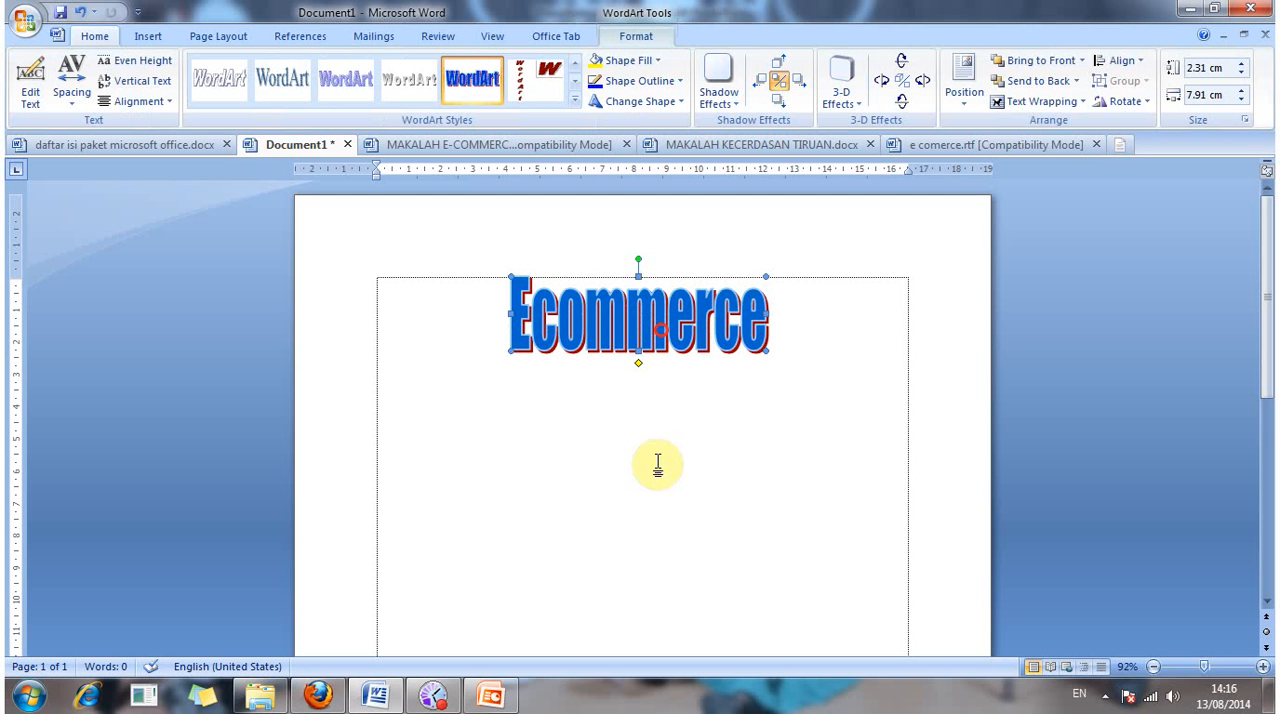
click(768, 357)
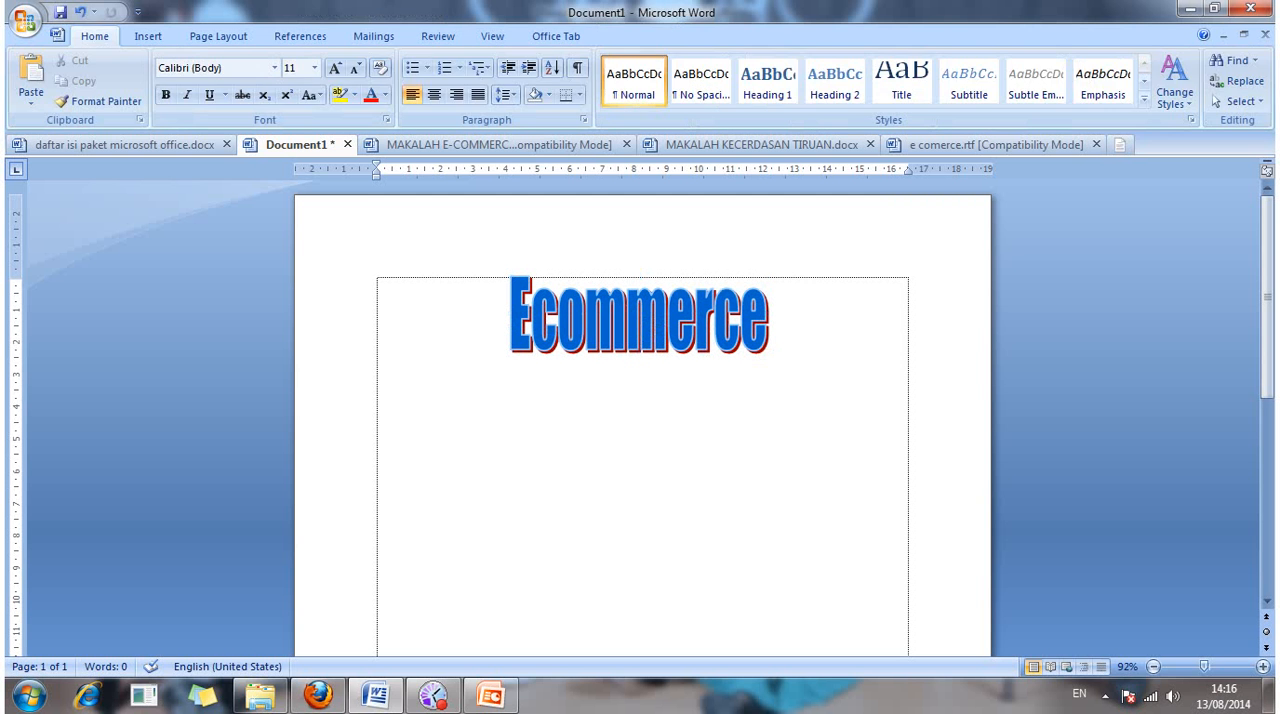
Step: Add blank paragraphs so that the insertion point sits on an empty line below the "Ecommerce" title
key(Return)
key(BackSpace)
click(777, 380)
double_click(778, 381)
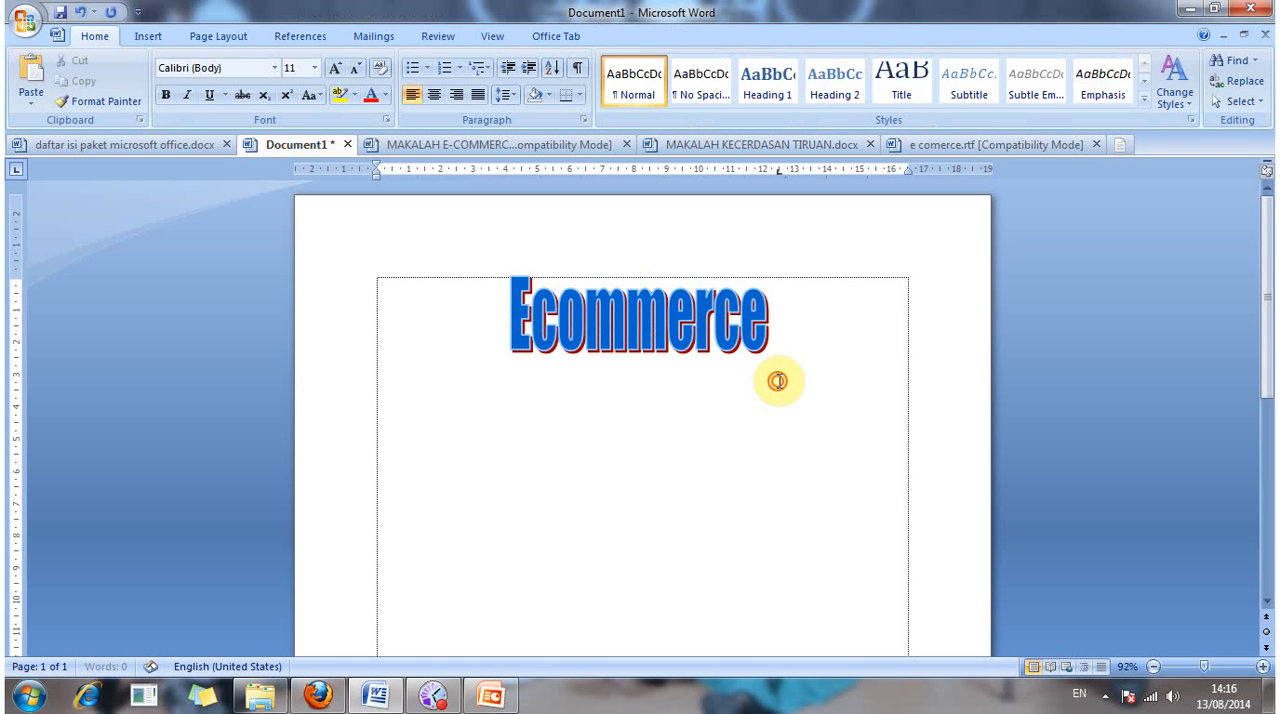
key(Return)
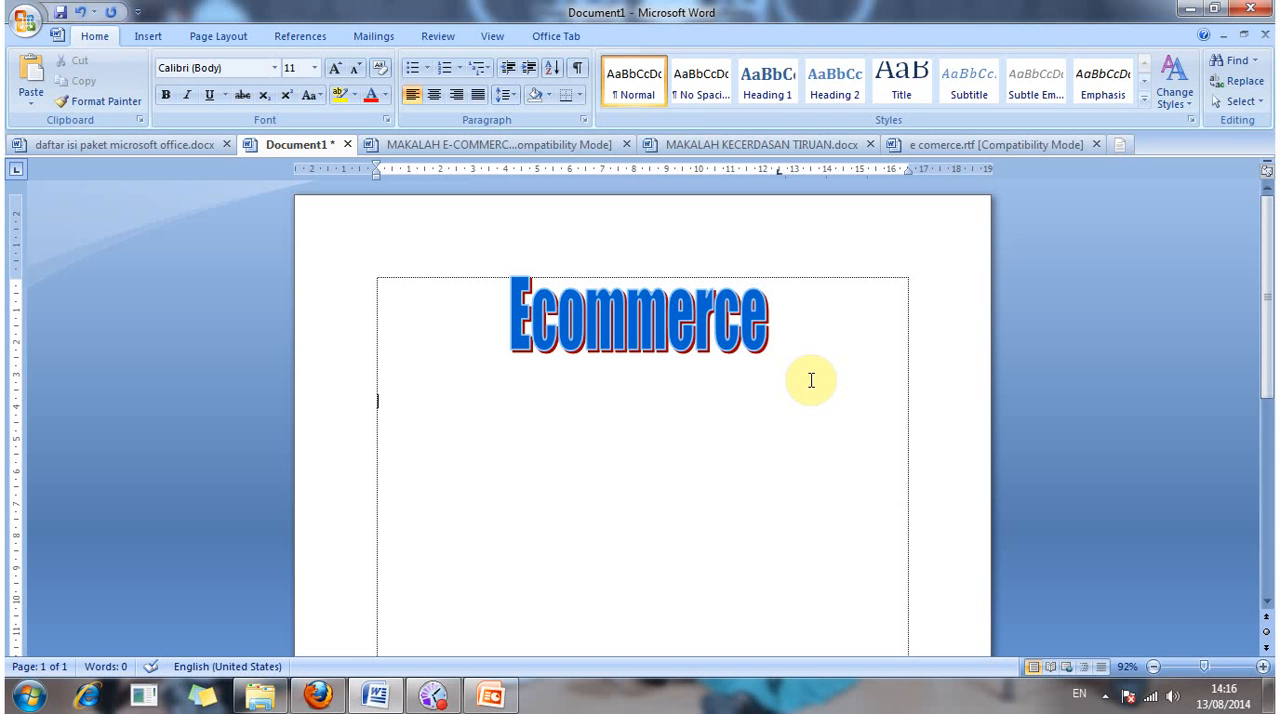
key(alt+o)
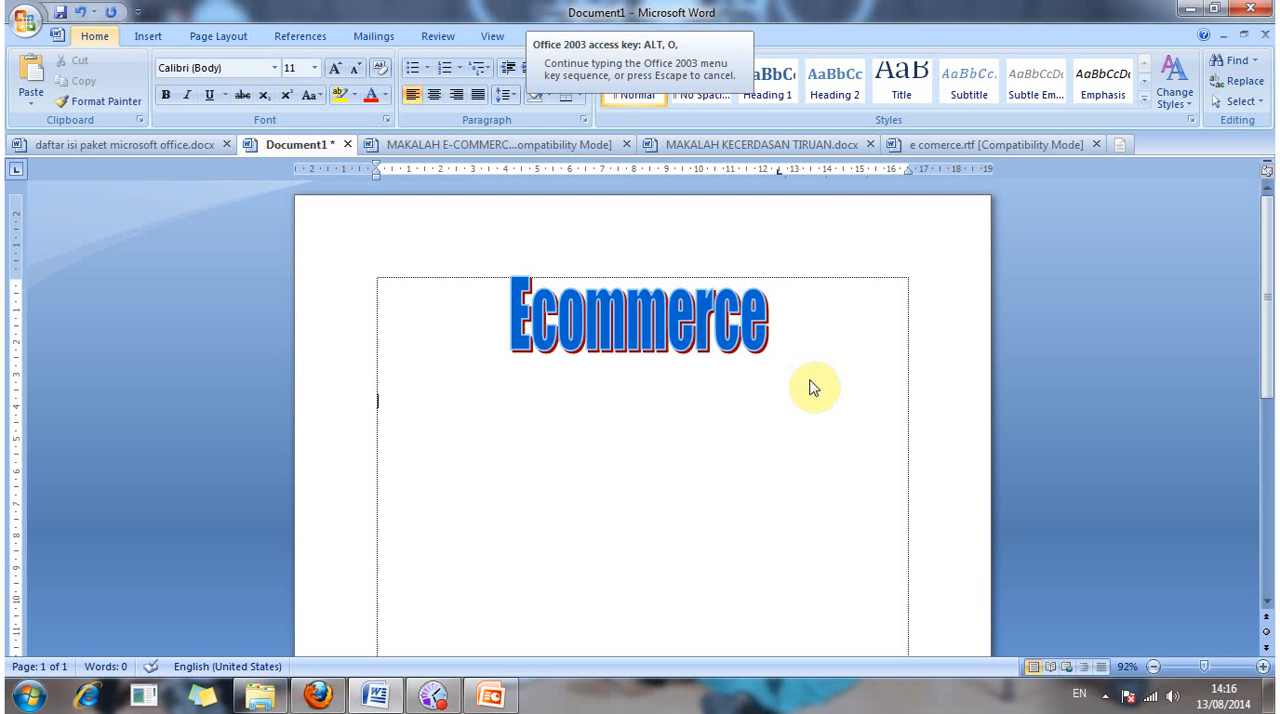
key(c)
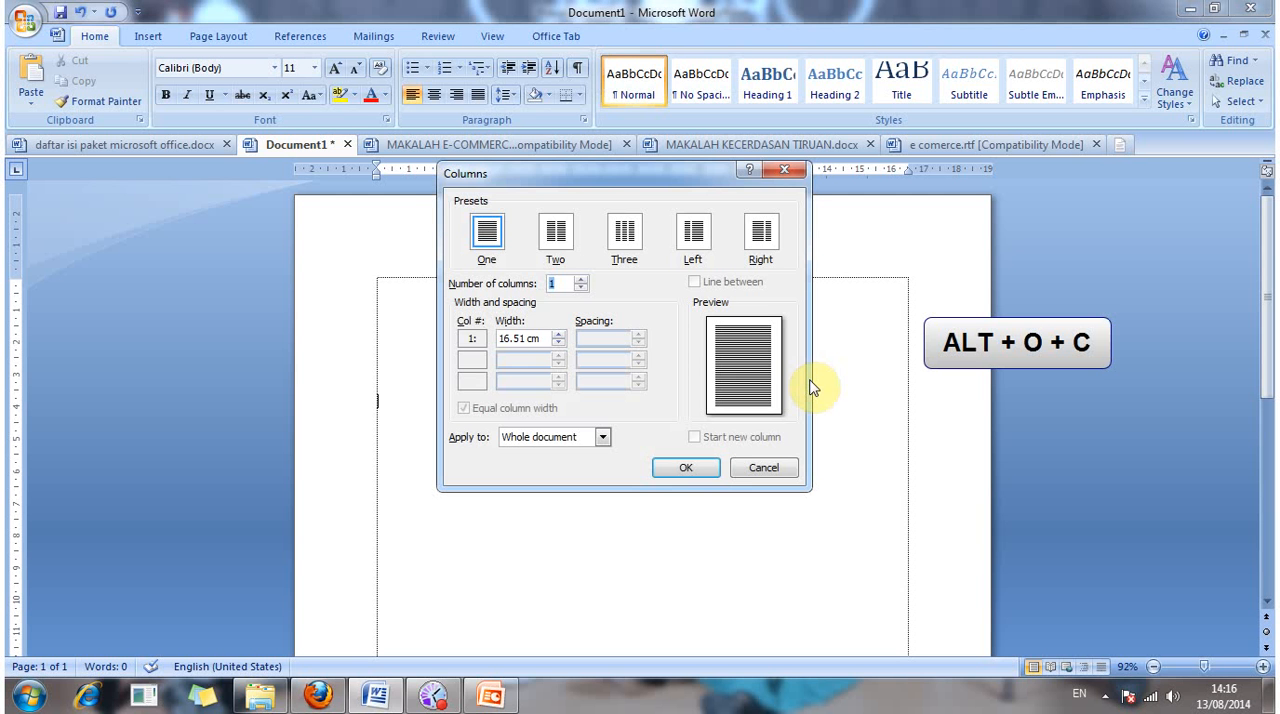
click(780, 169)
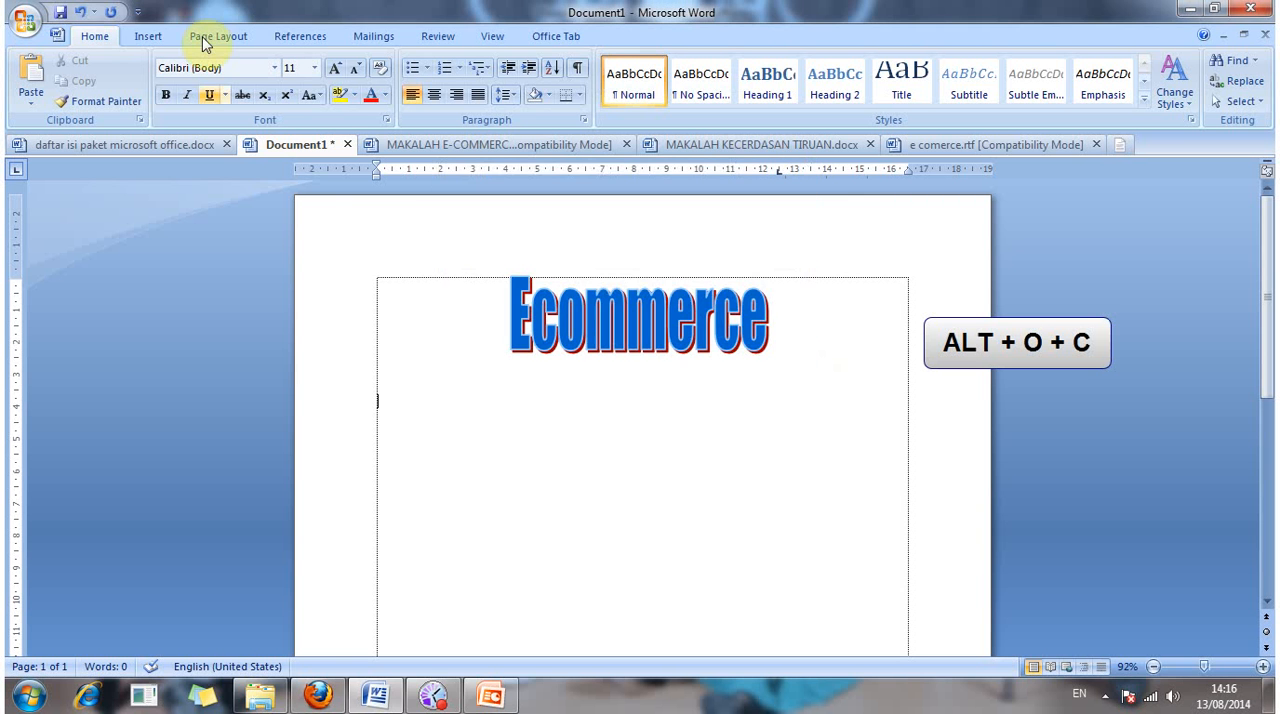
click(203, 40)
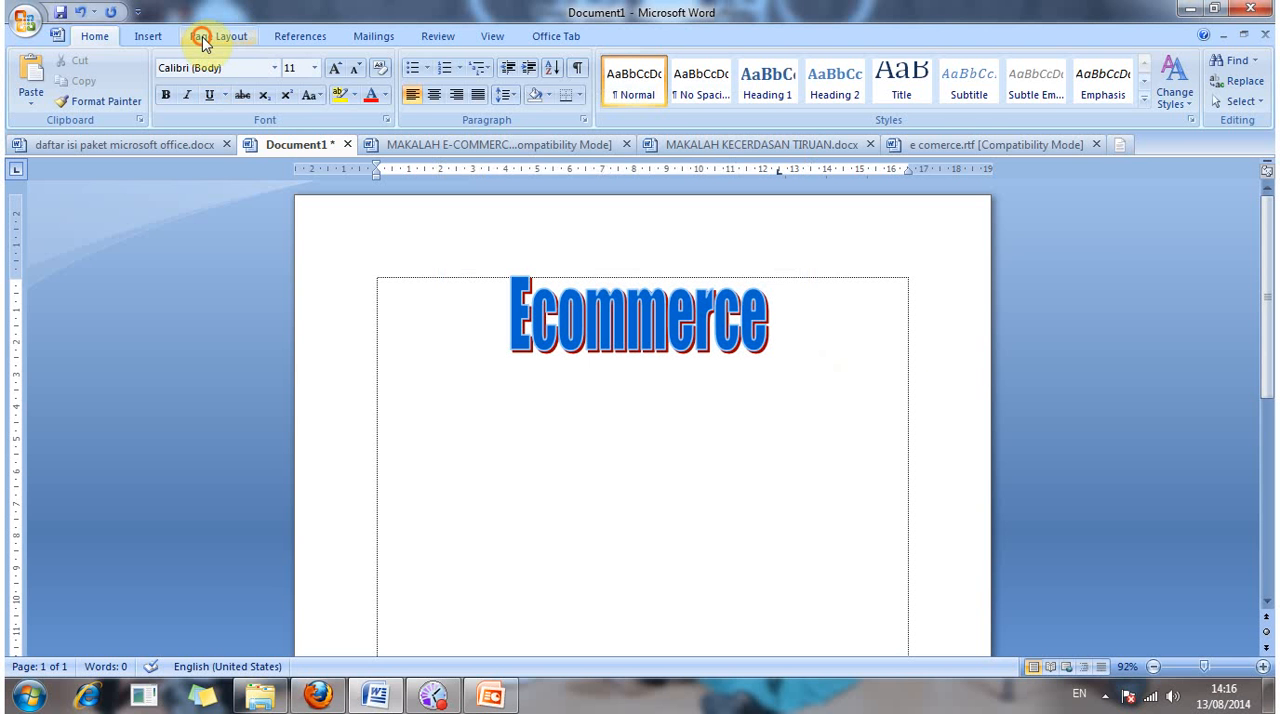
click(290, 104)
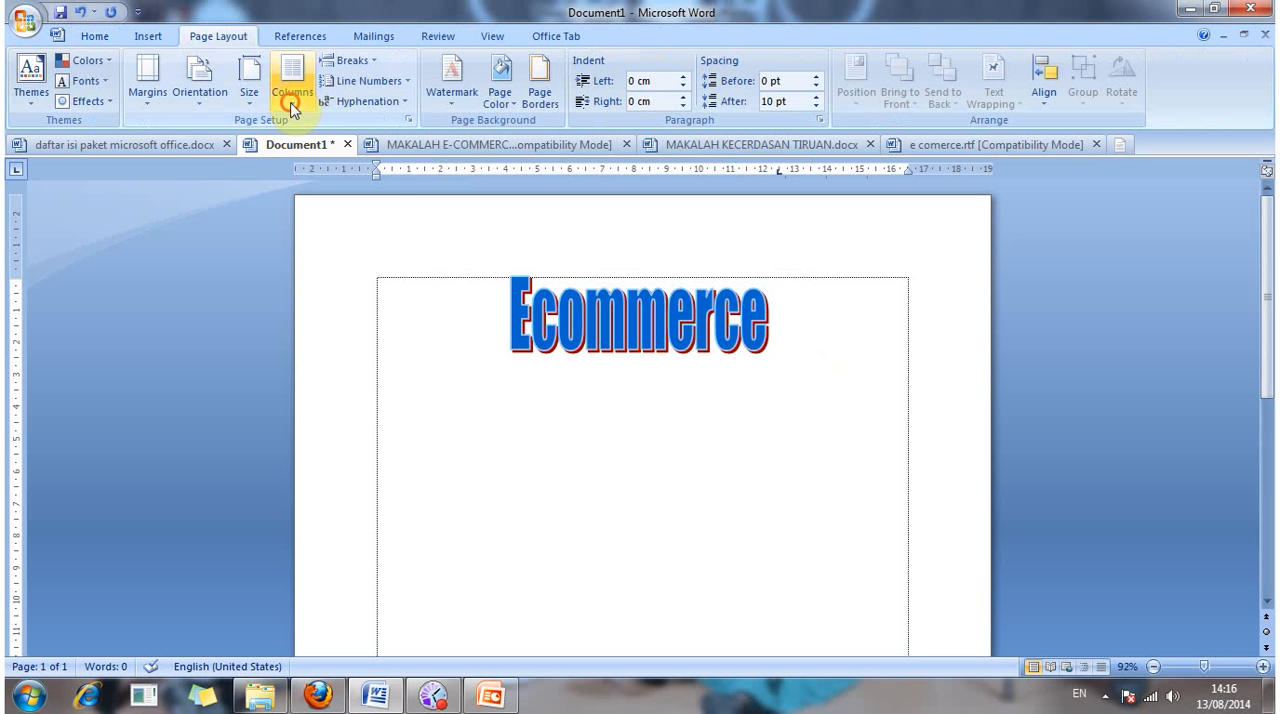
click(466, 400)
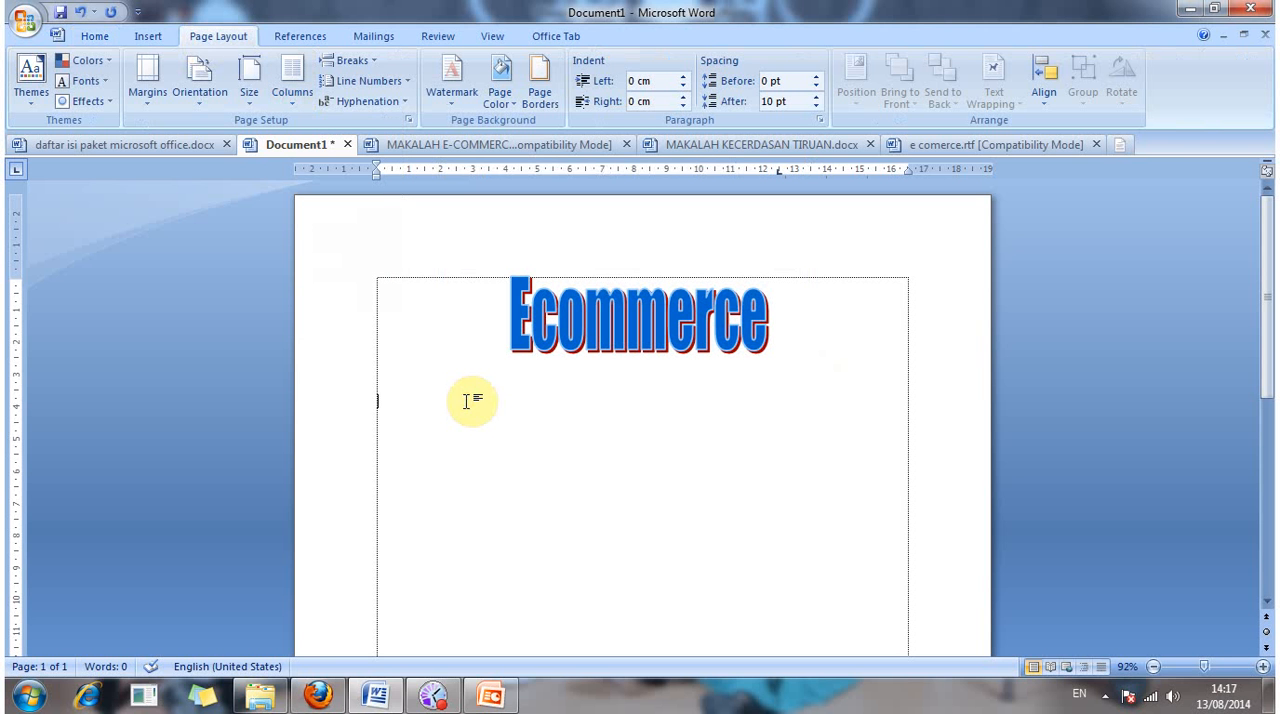
Step: Try the Left column preset on the whole document and undo it
key(alt)
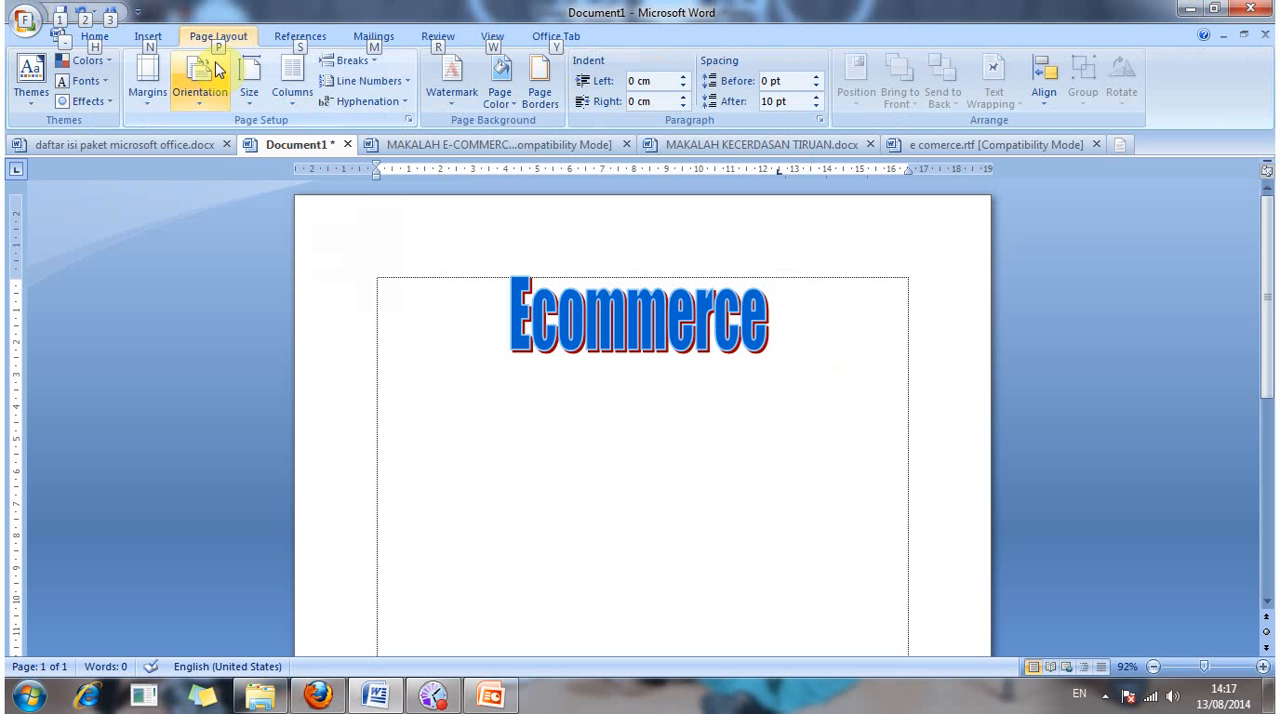
key(alt)
key(alt+p)
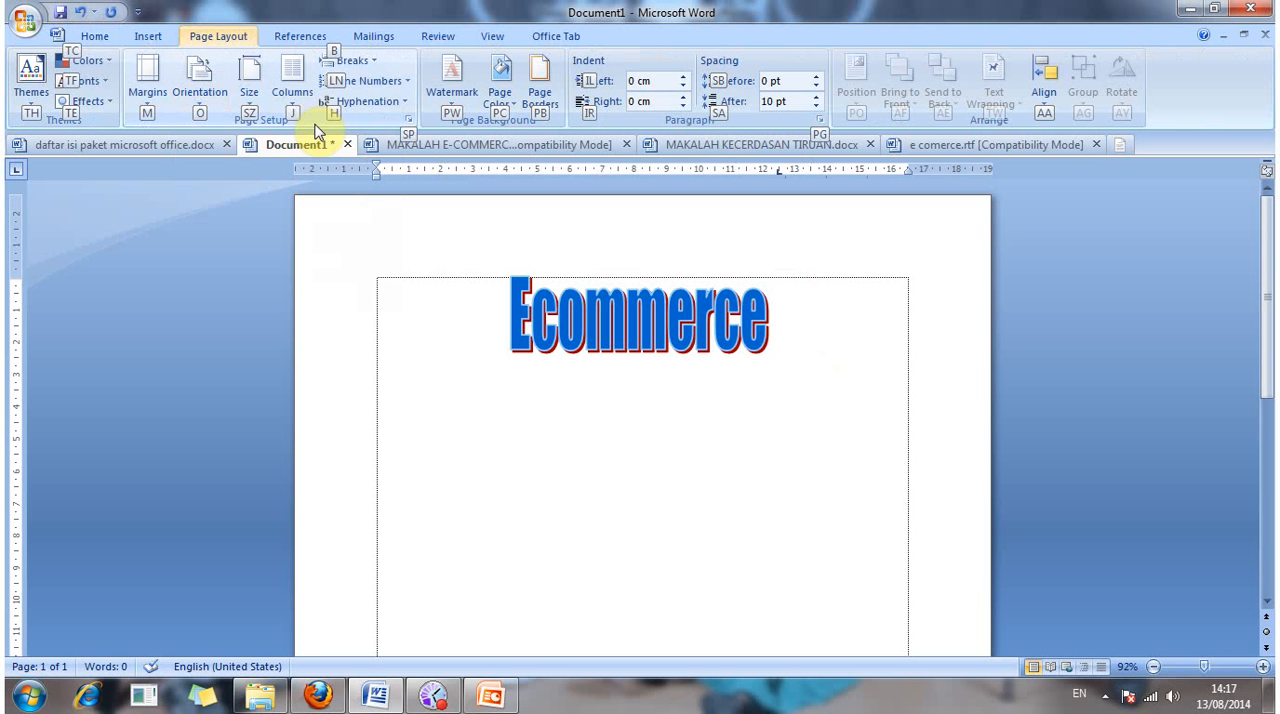
key(j)
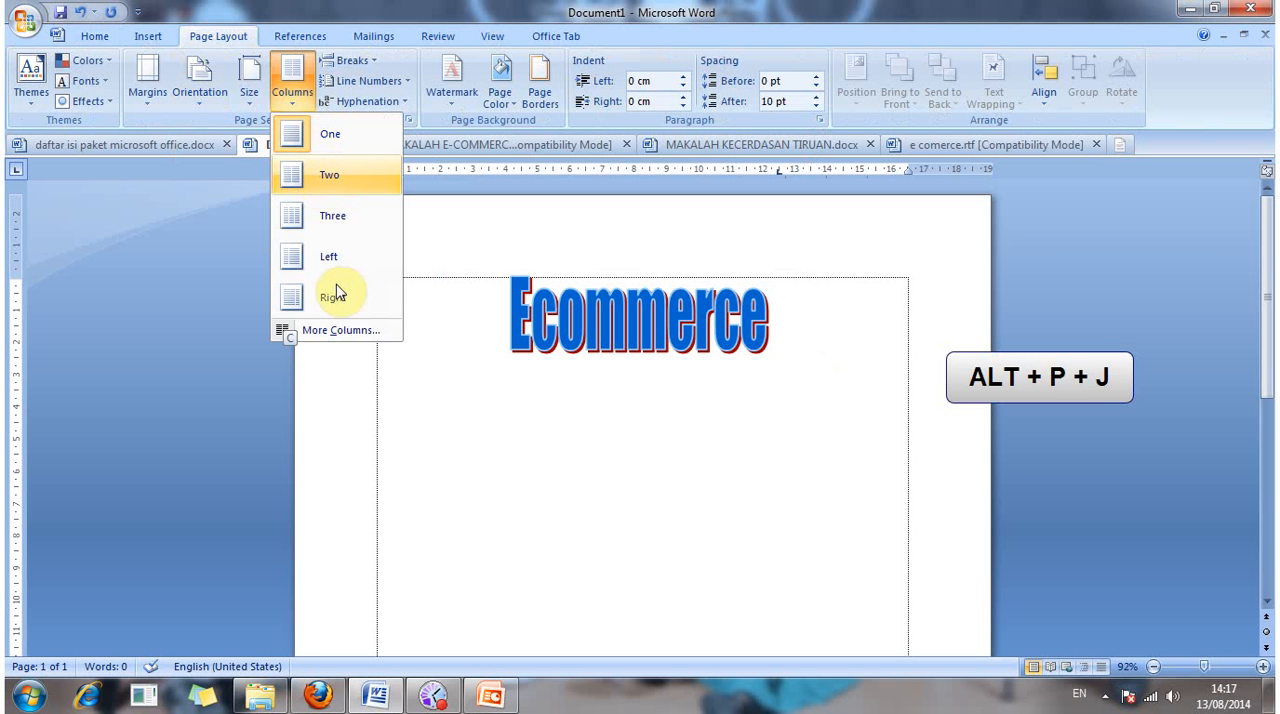
click(331, 259)
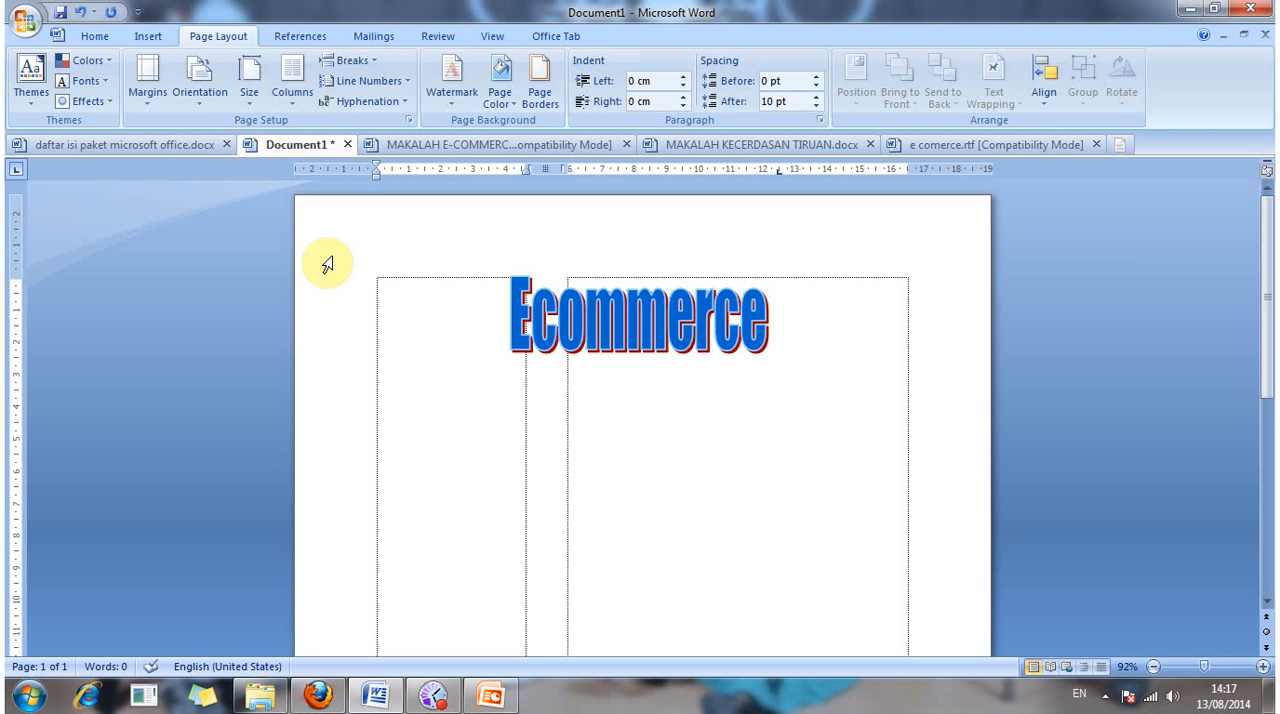
key(ctrl+z)
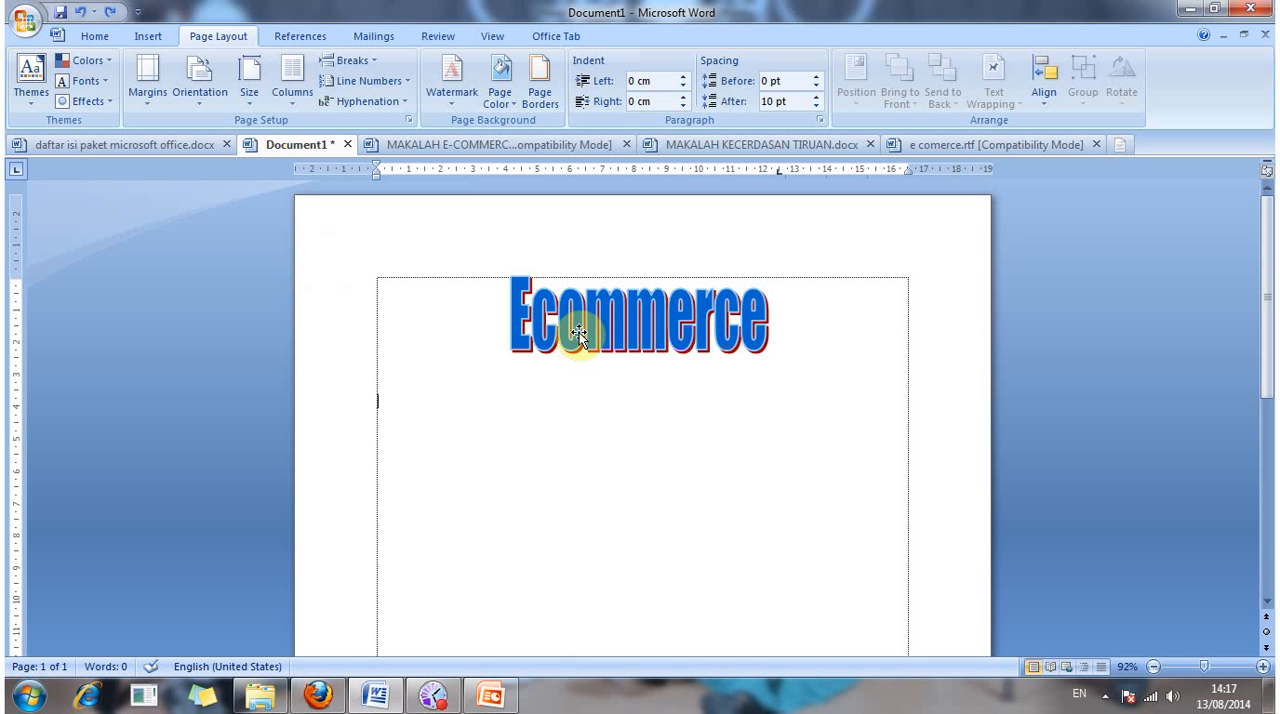
Step: Enter the placeholder word "menurut" on the line below the "Ecommerce" title
text(m)
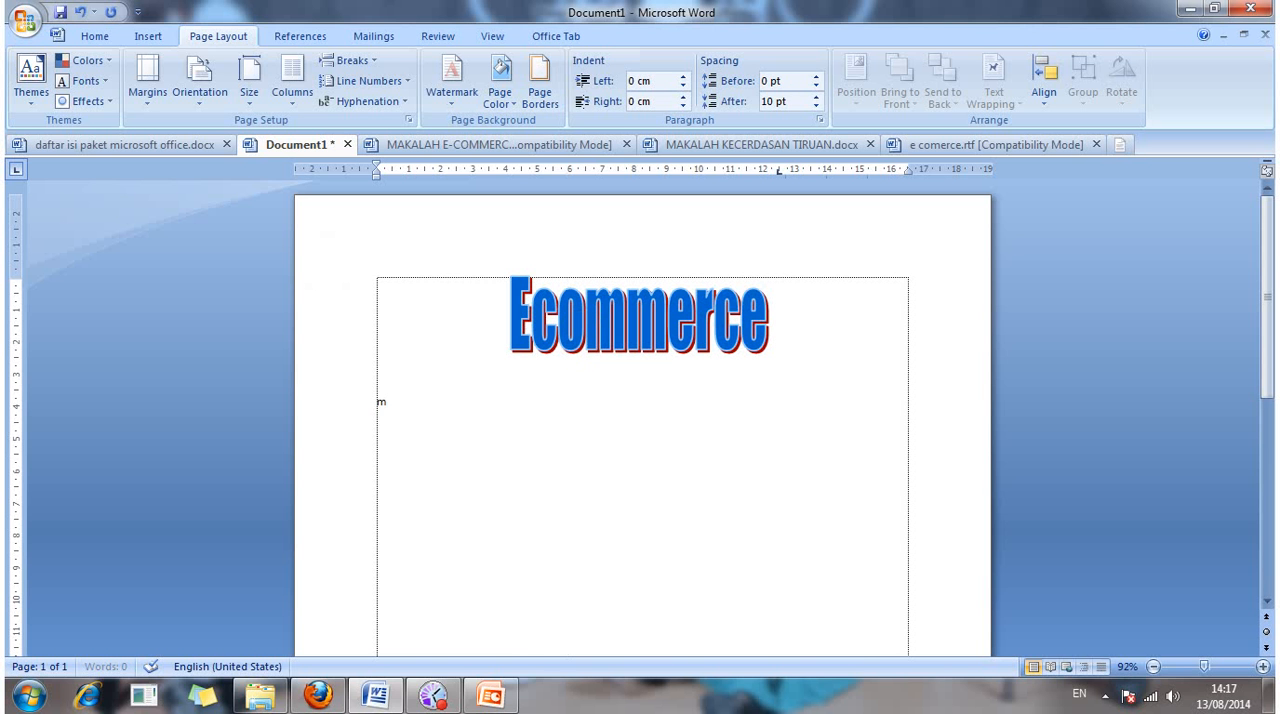
key(BackSpace)
text(menurut)
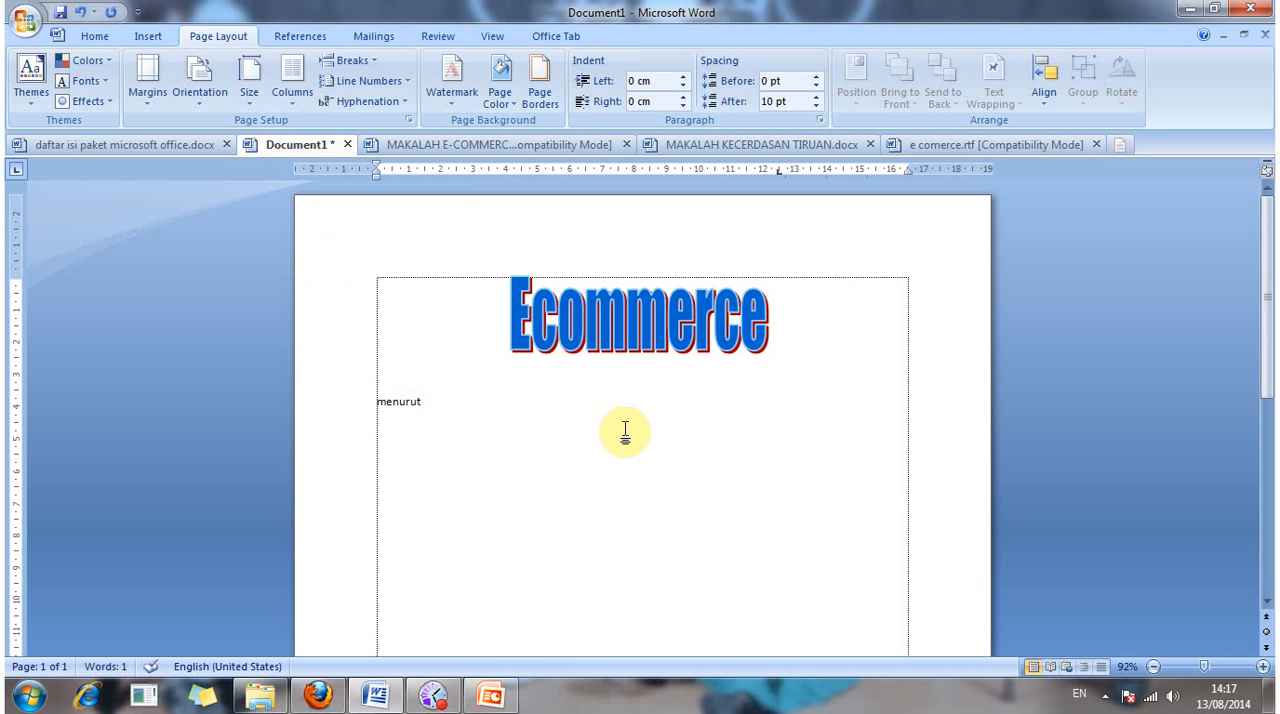
Step: Select the placeholder word and apply the Left column preset to the selected text only
key(ctrl+a)
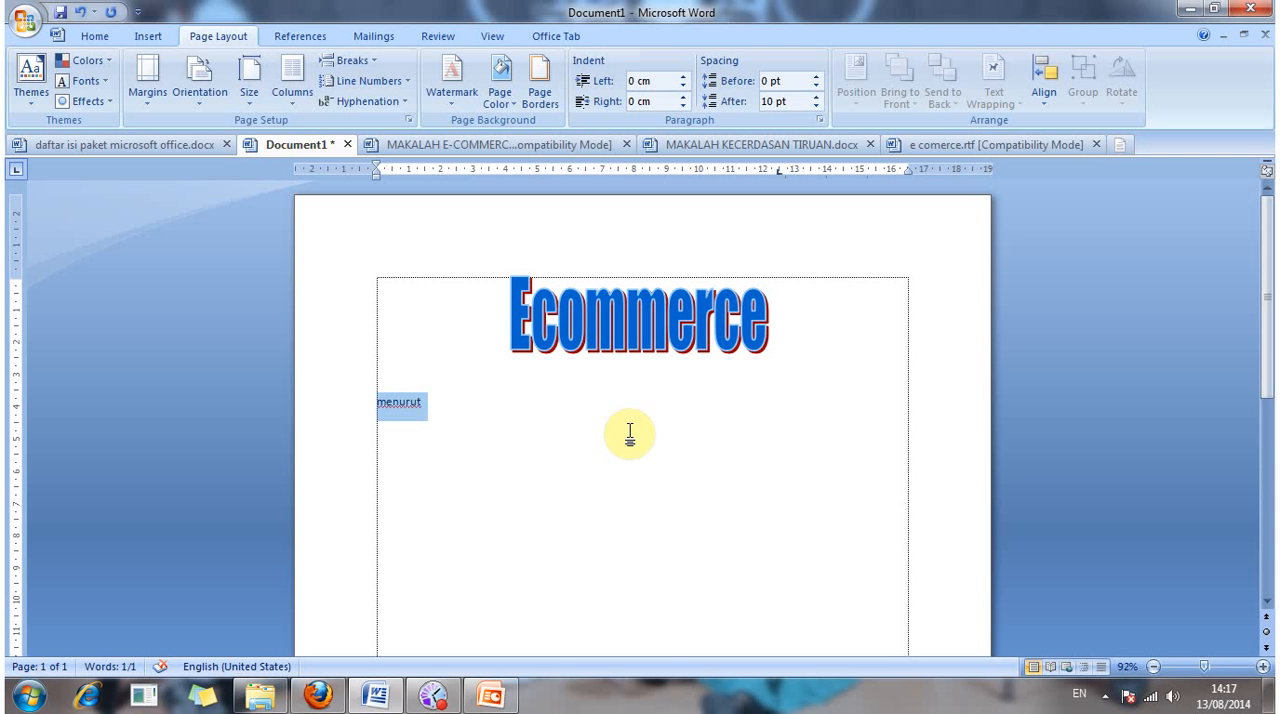
key(alt)
key(o)
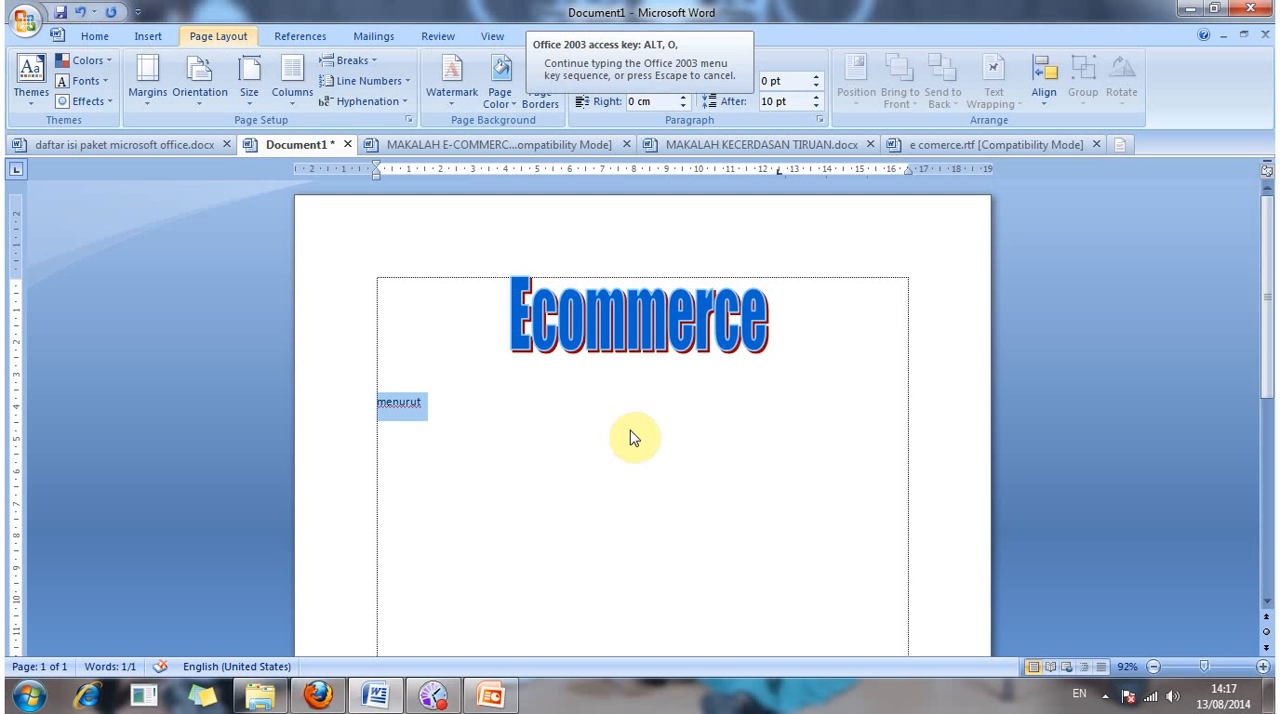
key(c)
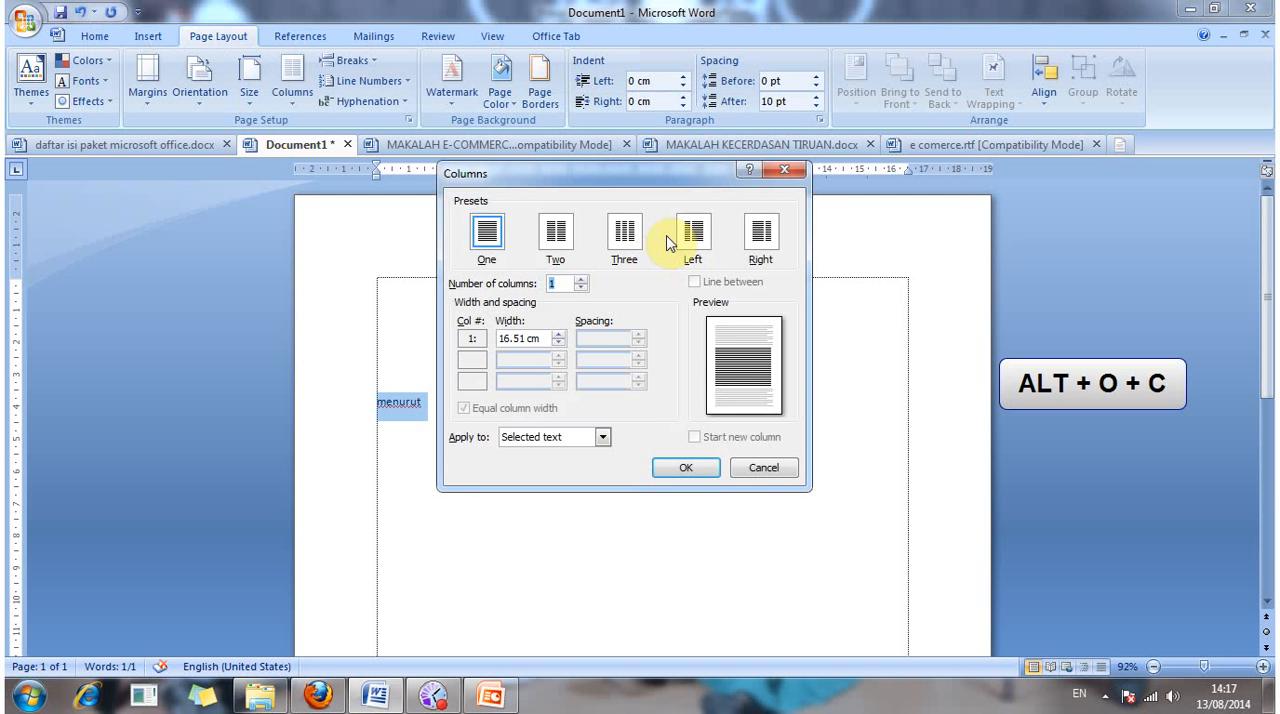
click(689, 233)
click(707, 469)
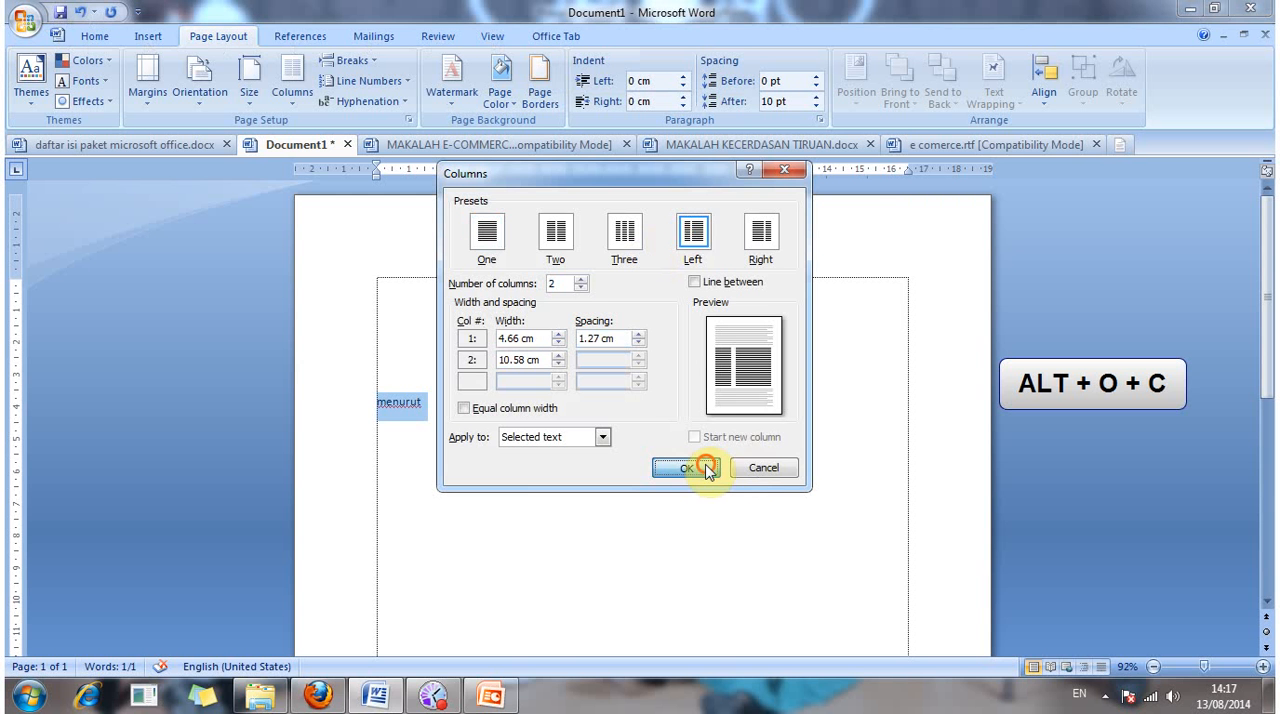
click(570, 359)
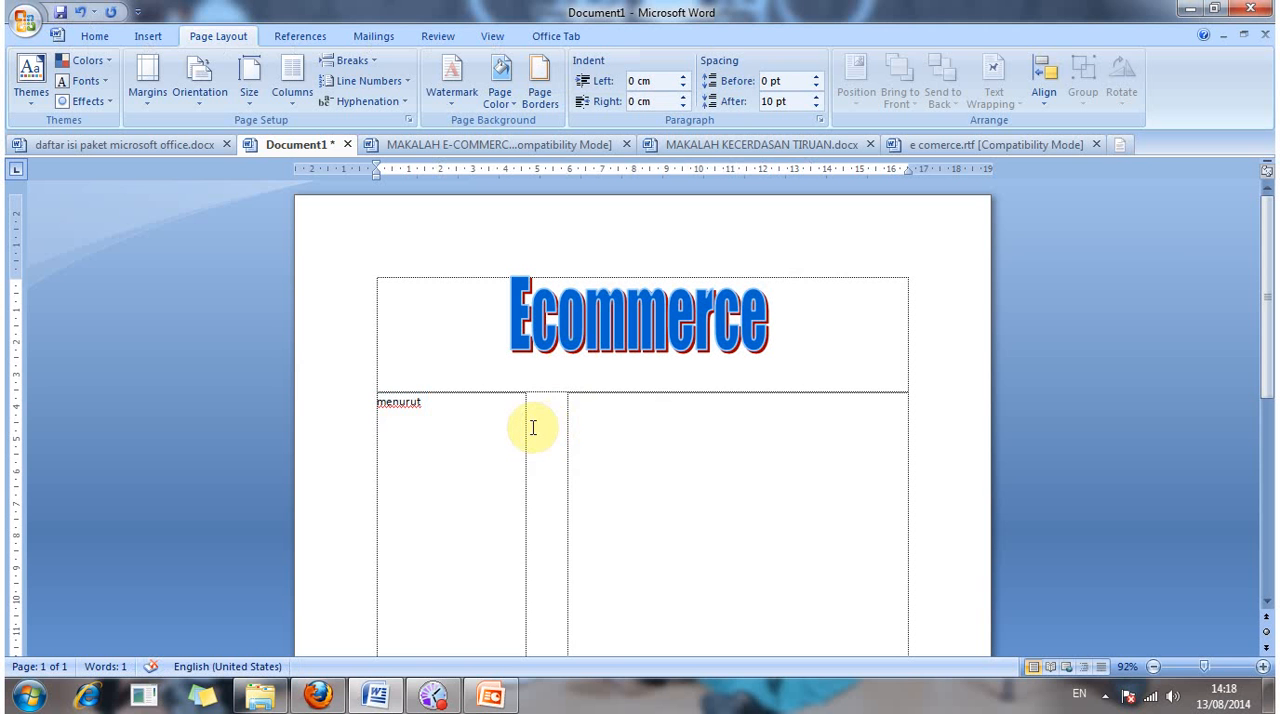
Step: Delete the word "menurut" from the narrow column below the title
click(425, 356)
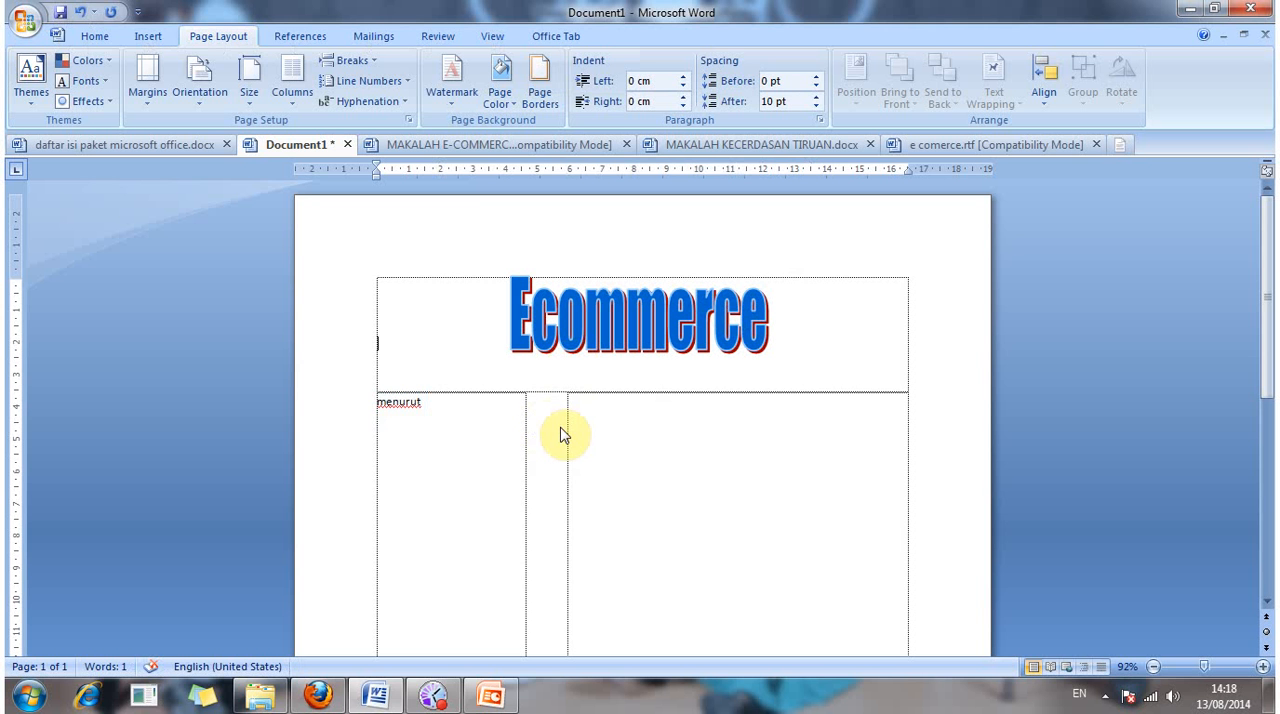
click(481, 443)
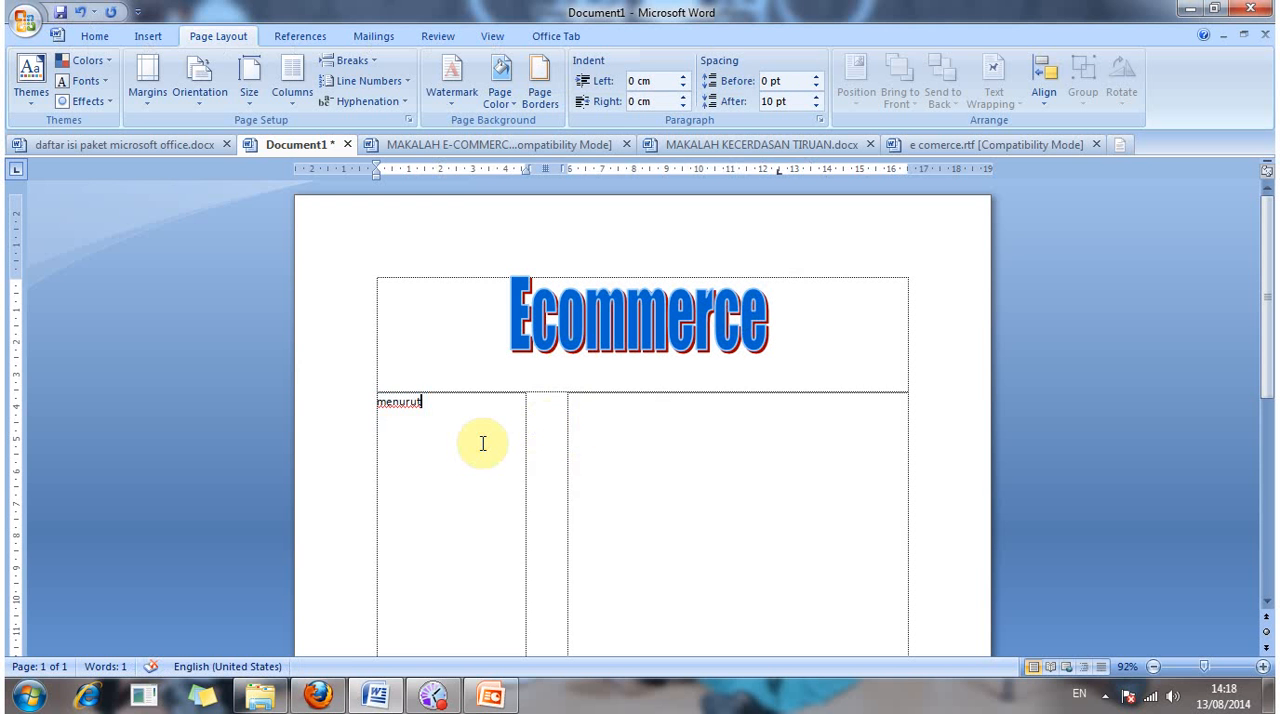
key(ctrl+BackSpace)
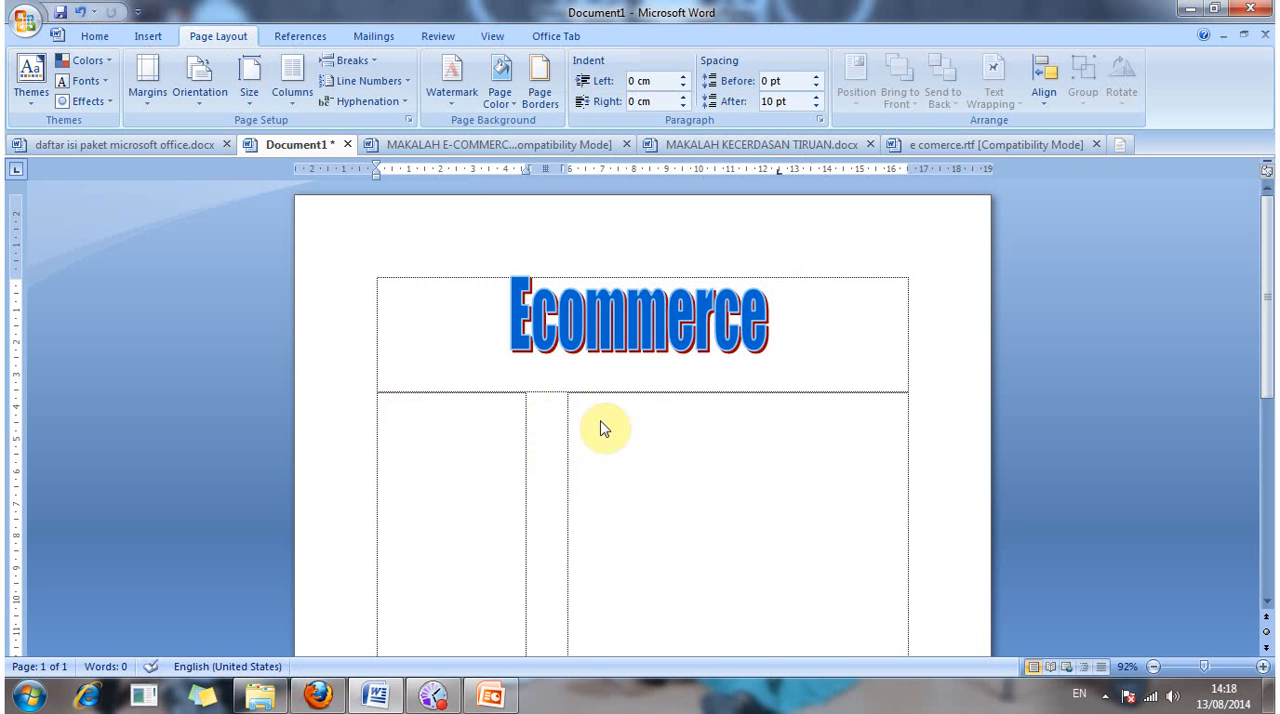
Step: Switch to the e comerce.rtf document and copy its selected paragraphs about e-commerce
click(777, 146)
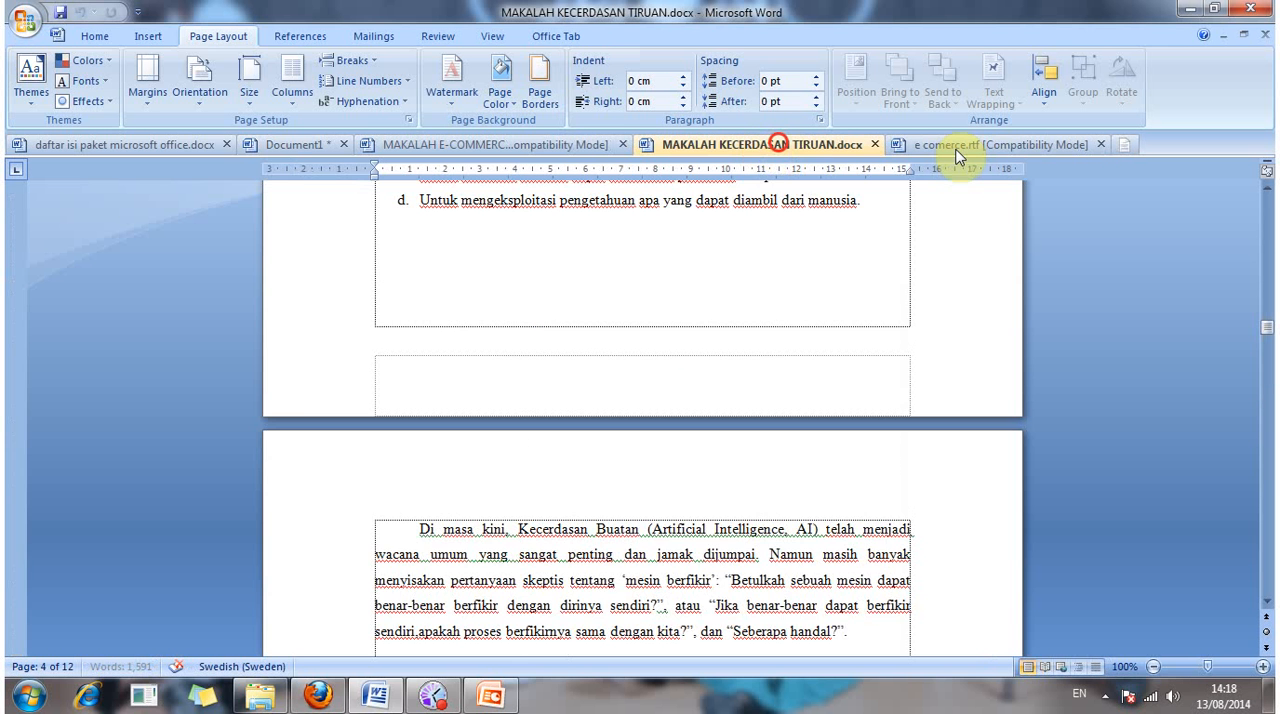
click(955, 147)
scroll(886, 360, up, 5)
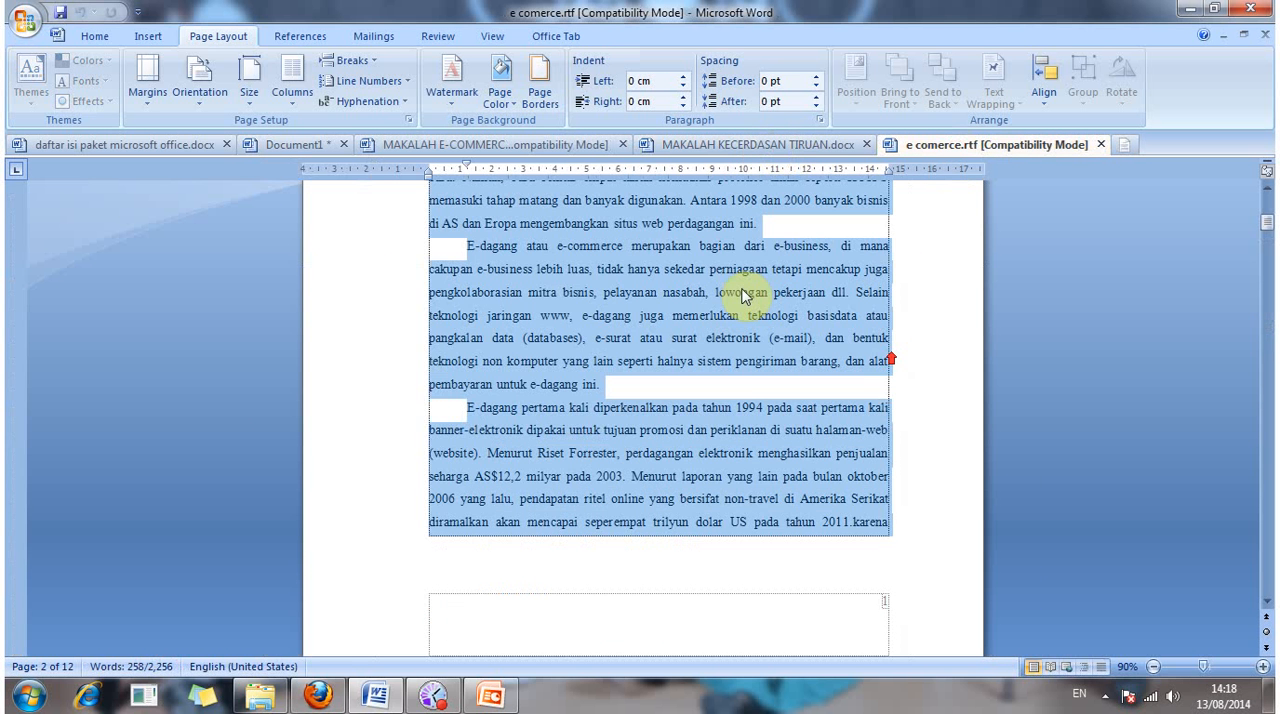
right_click(741, 289)
click(804, 321)
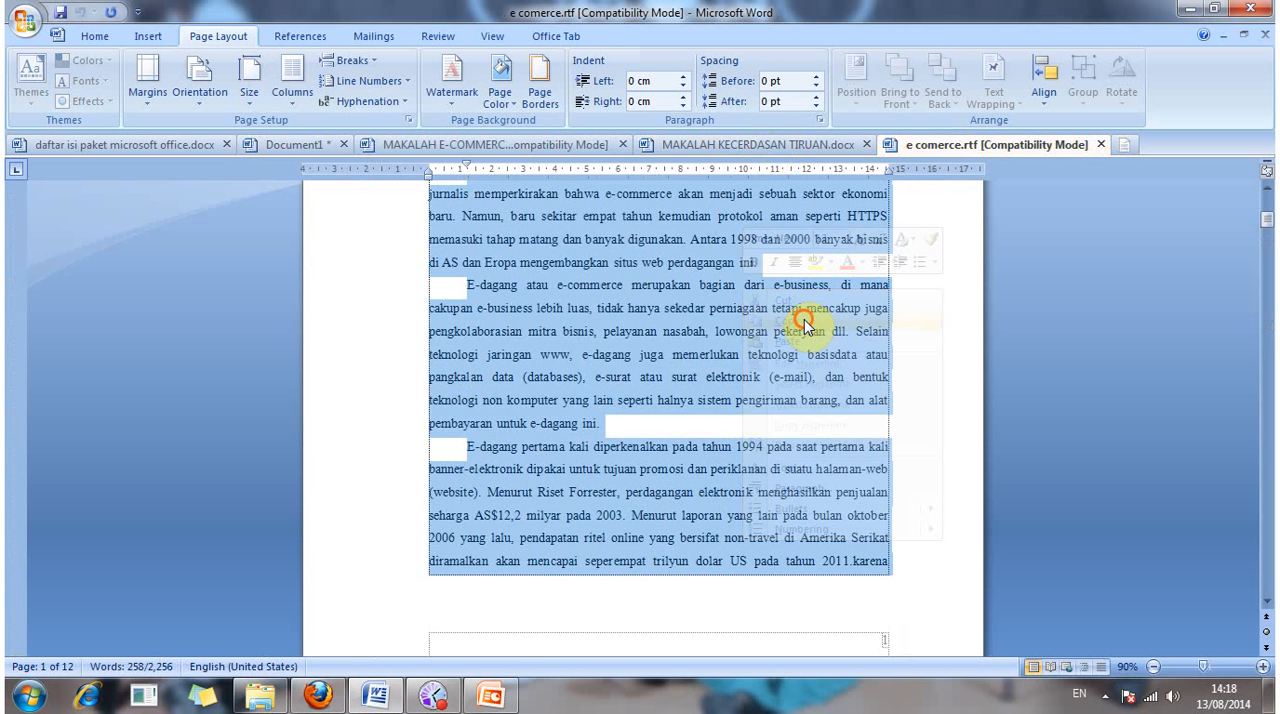
Step: Return to Document1 and paste the copied paragraphs at the start of the narrow column
click(509, 144)
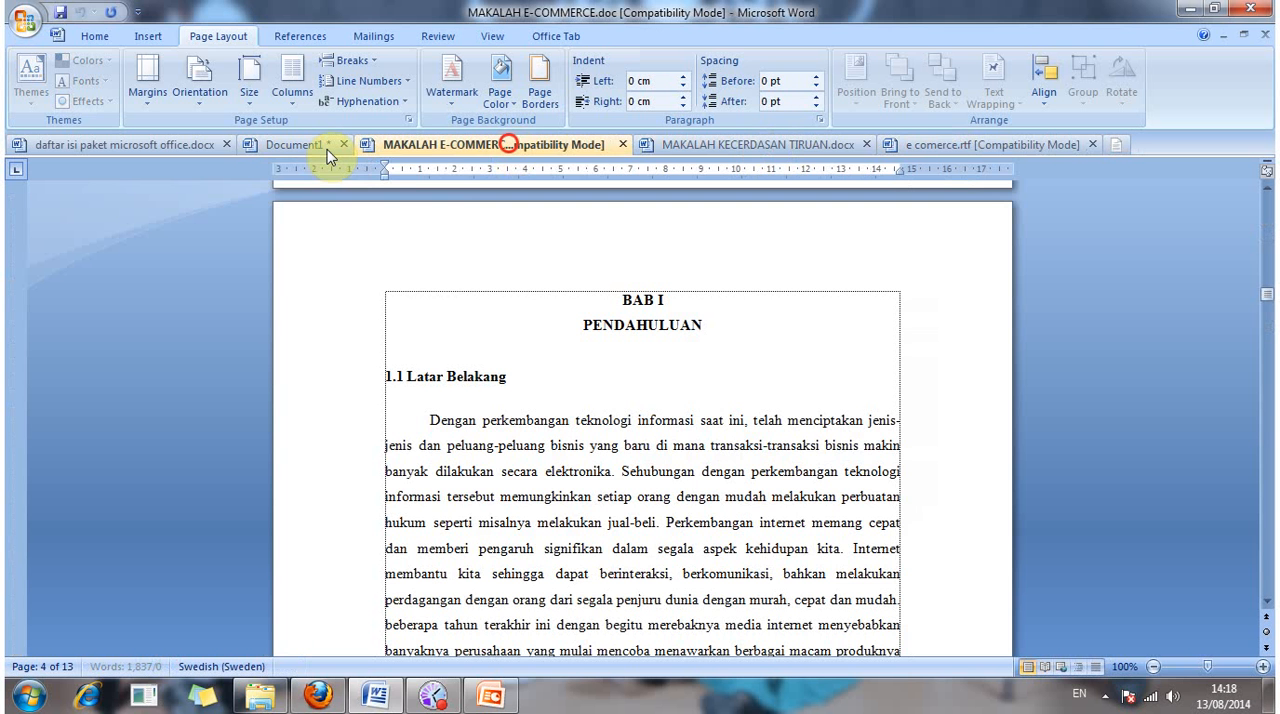
click(256, 146)
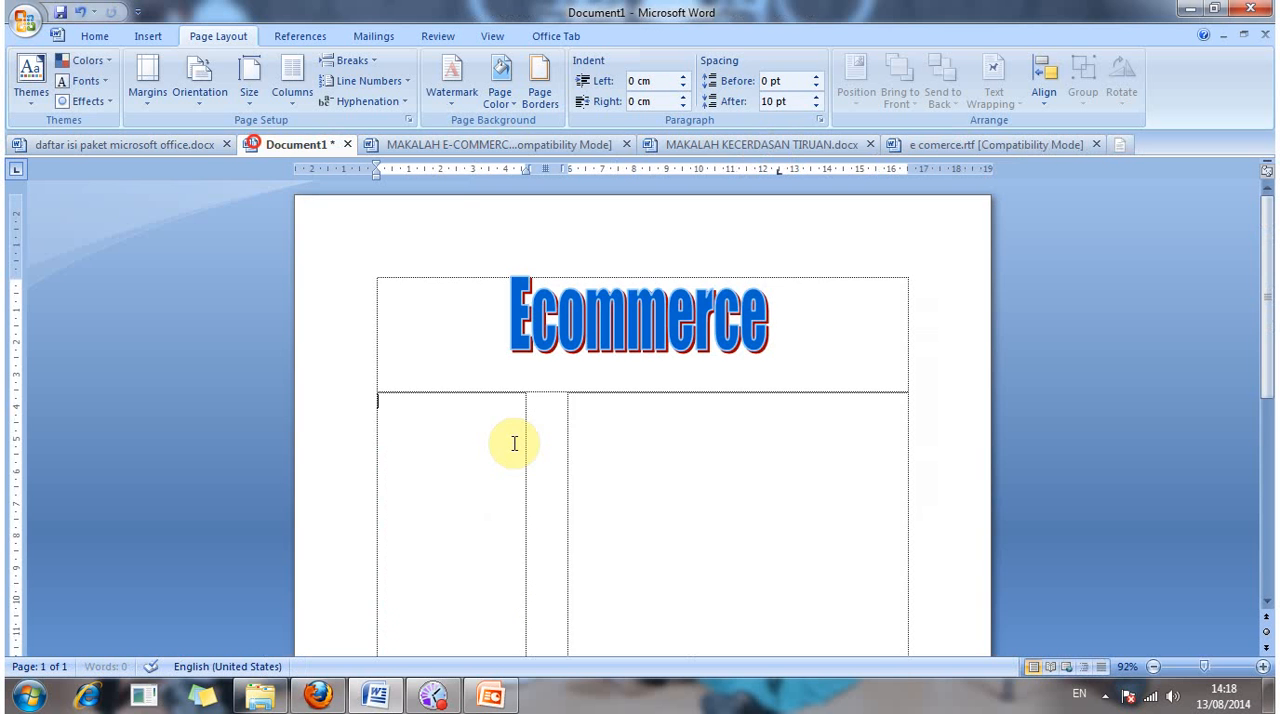
right_click(388, 421)
click(441, 218)
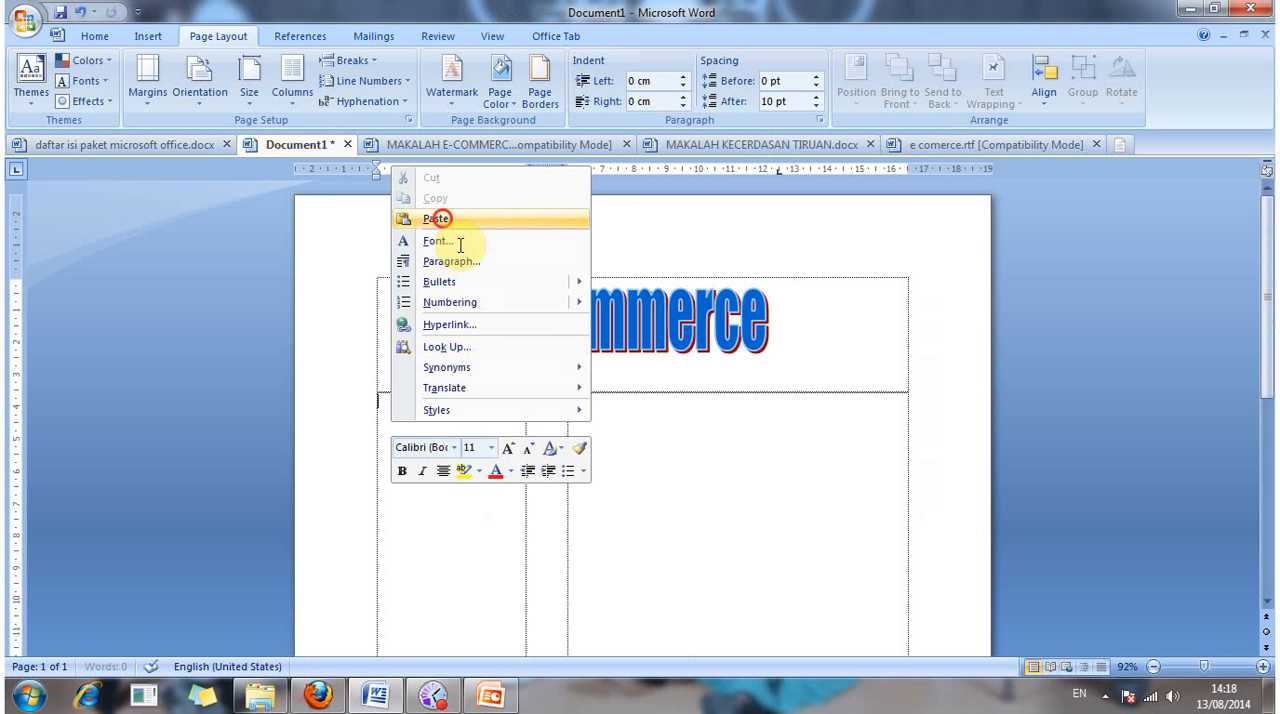
scroll(563, 418, up, 5)
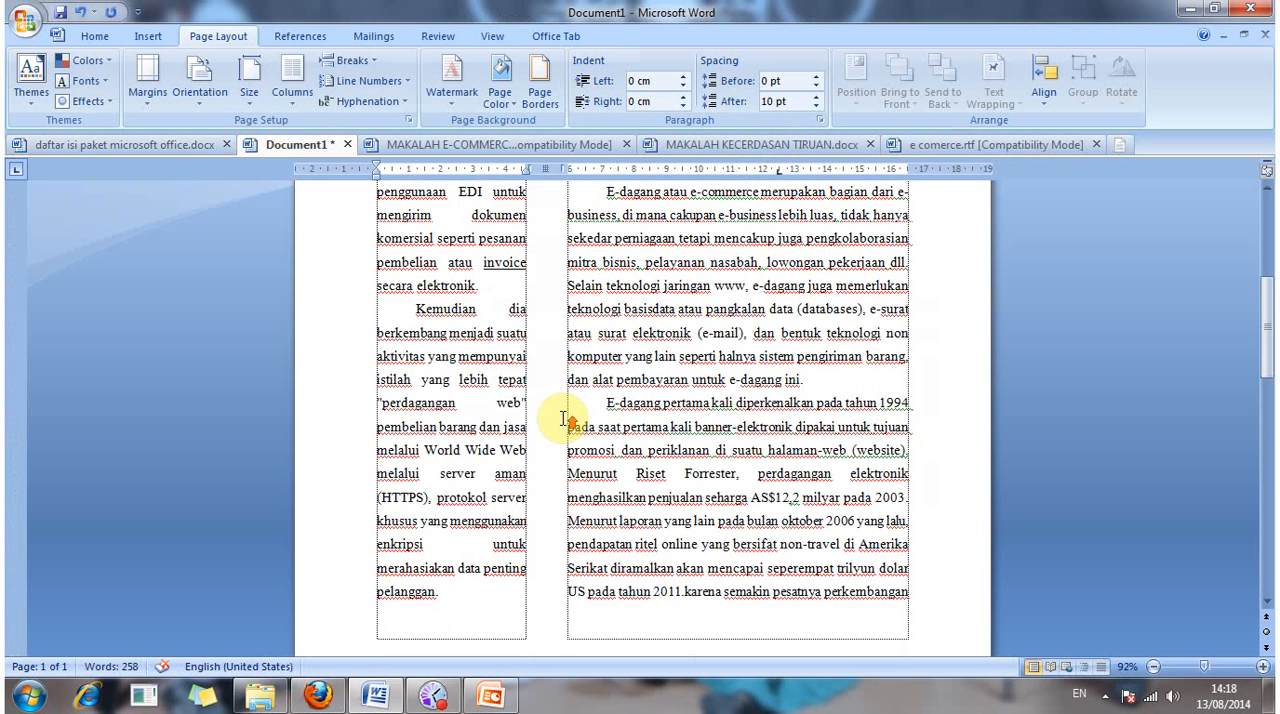
scroll(563, 418, up, 4)
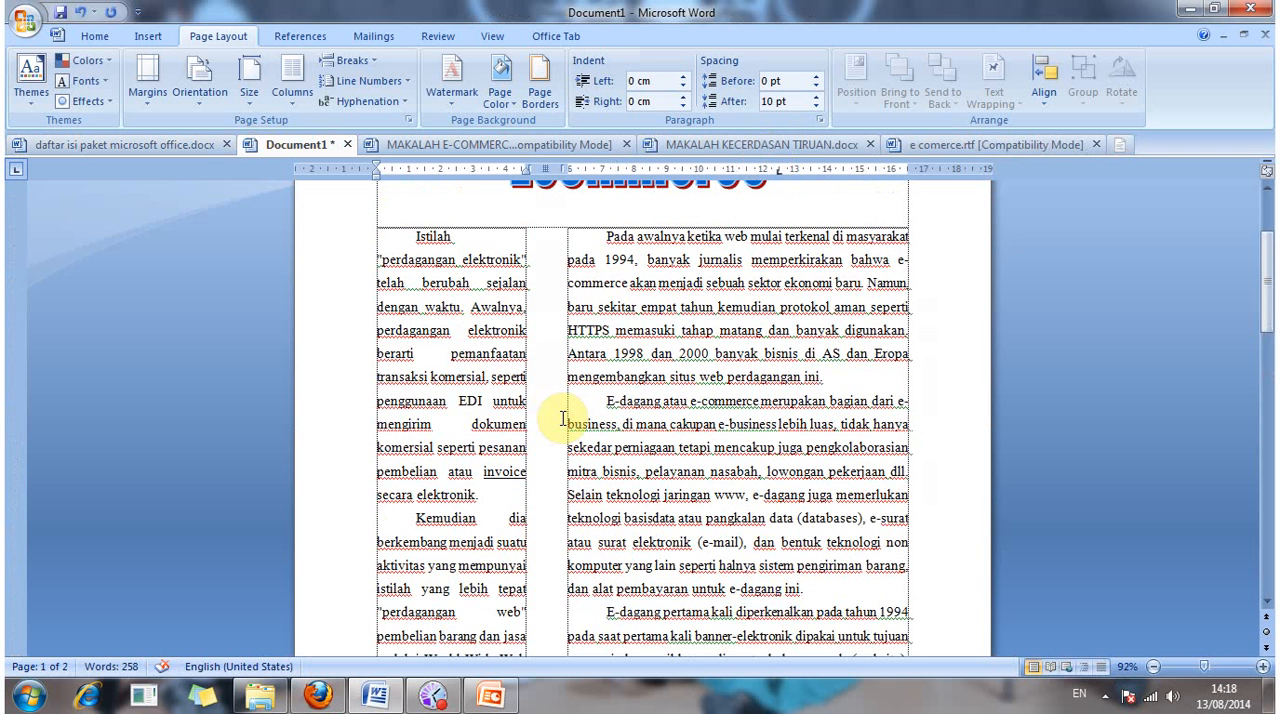
scroll(726, 383, down, 4)
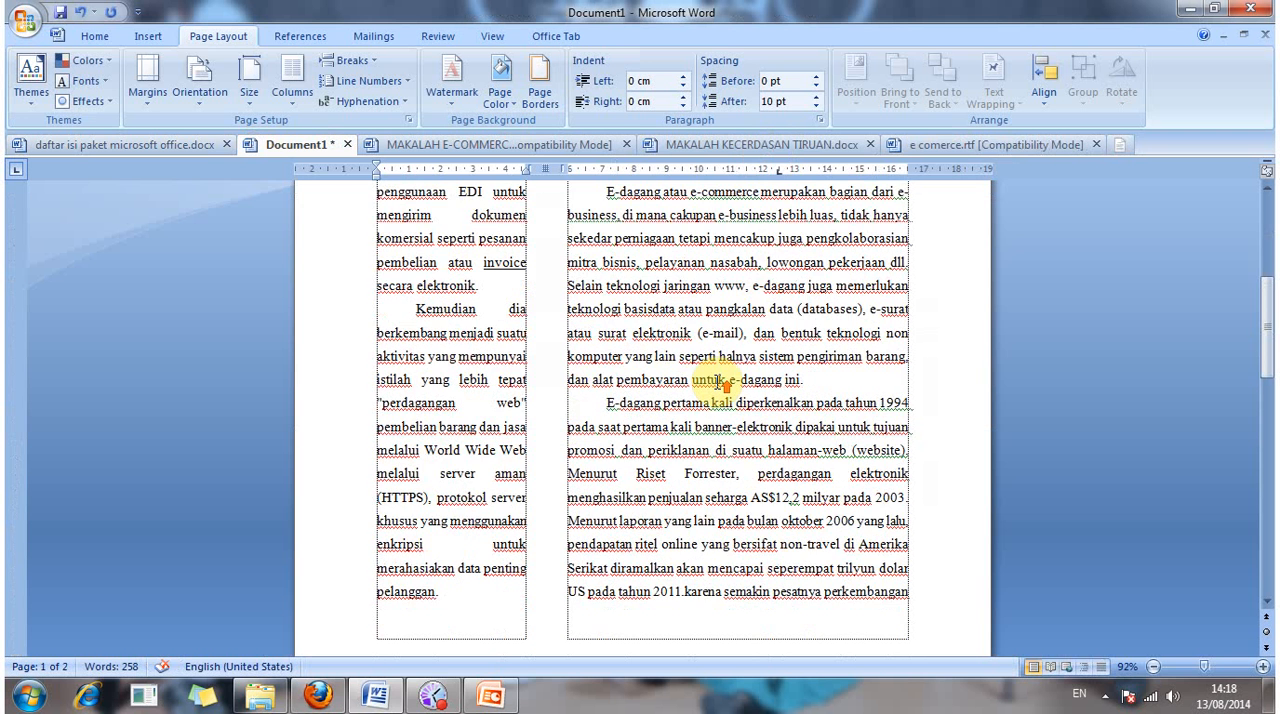
scroll(684, 390, up, 3)
scroll(648, 397, down, 5)
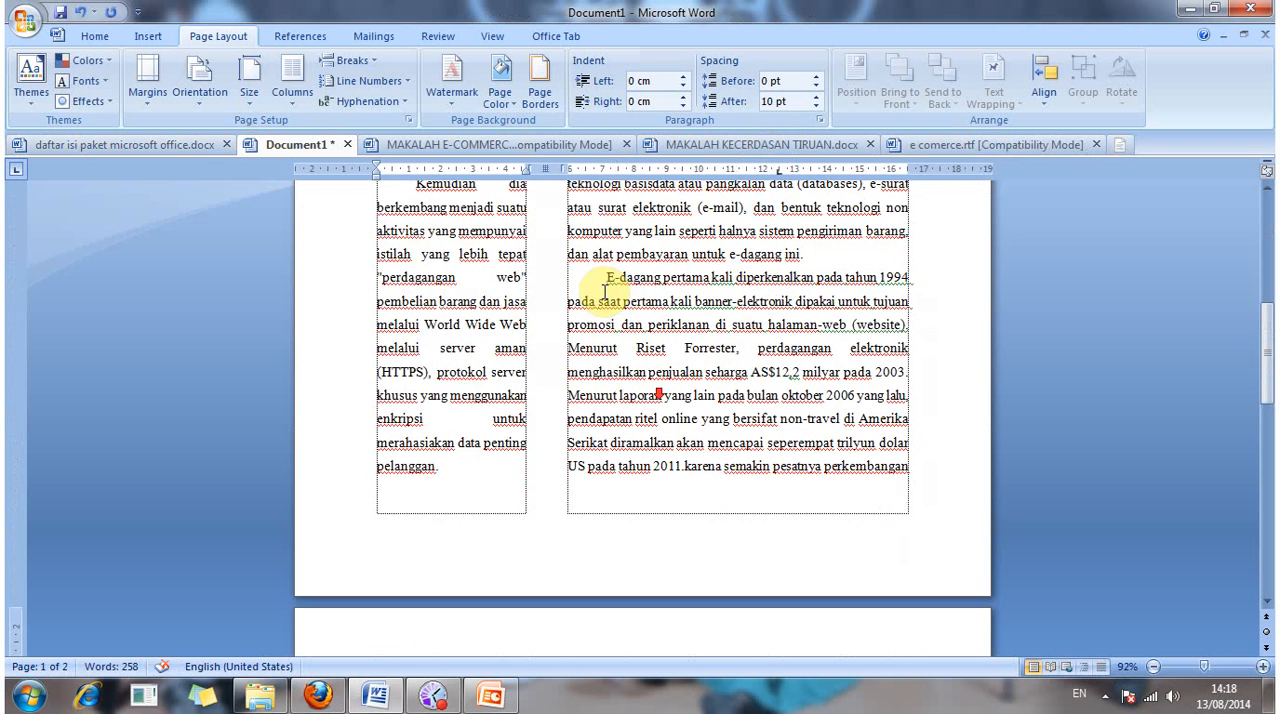
Step: Delete the closing text that starts with "E-dagang pertama kali diperkenalkan" from the wide column
mouse_move(600, 275)
mouse_down()
mouse_move(929, 466)
mouse_move(773, 600)
mouse_move(637, 405)
mouse_up()
key(Delete)
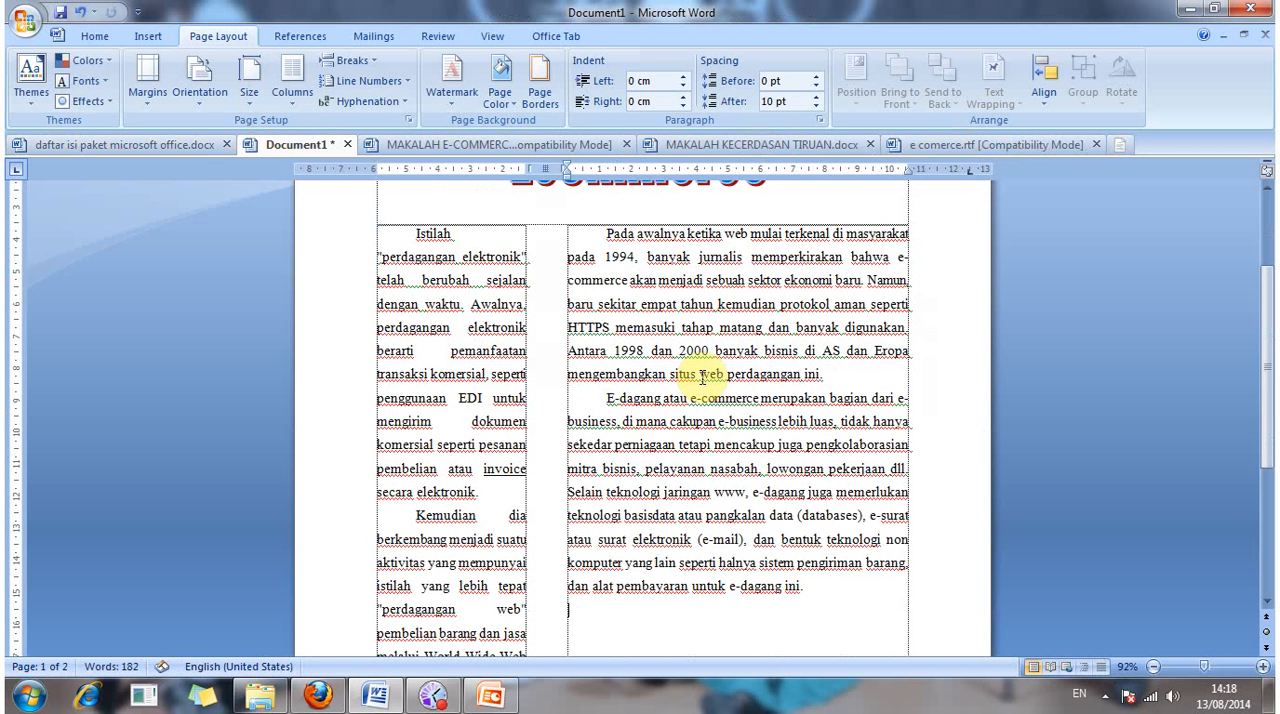
scroll(720, 376, down, 5)
scroll(778, 433, up, 4)
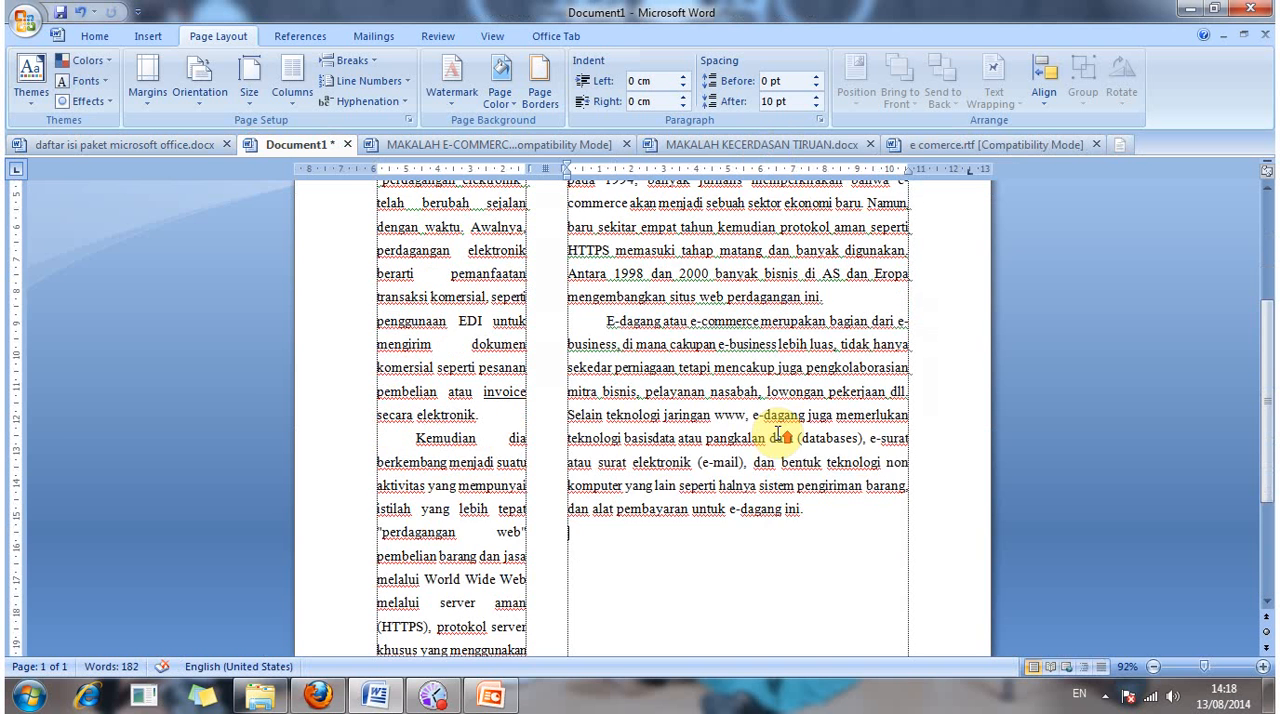
click(767, 437)
scroll(760, 439, down, 3)
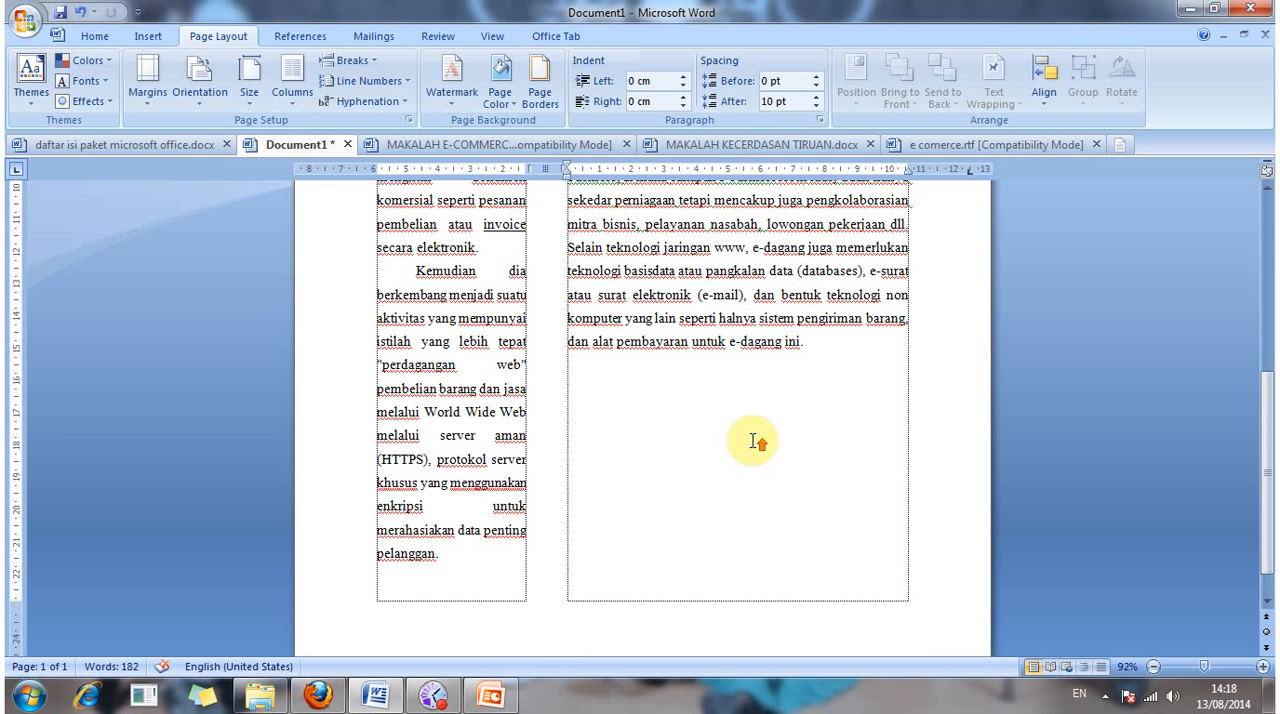
scroll(757, 441, up, 2)
scroll(600, 410, up, 3)
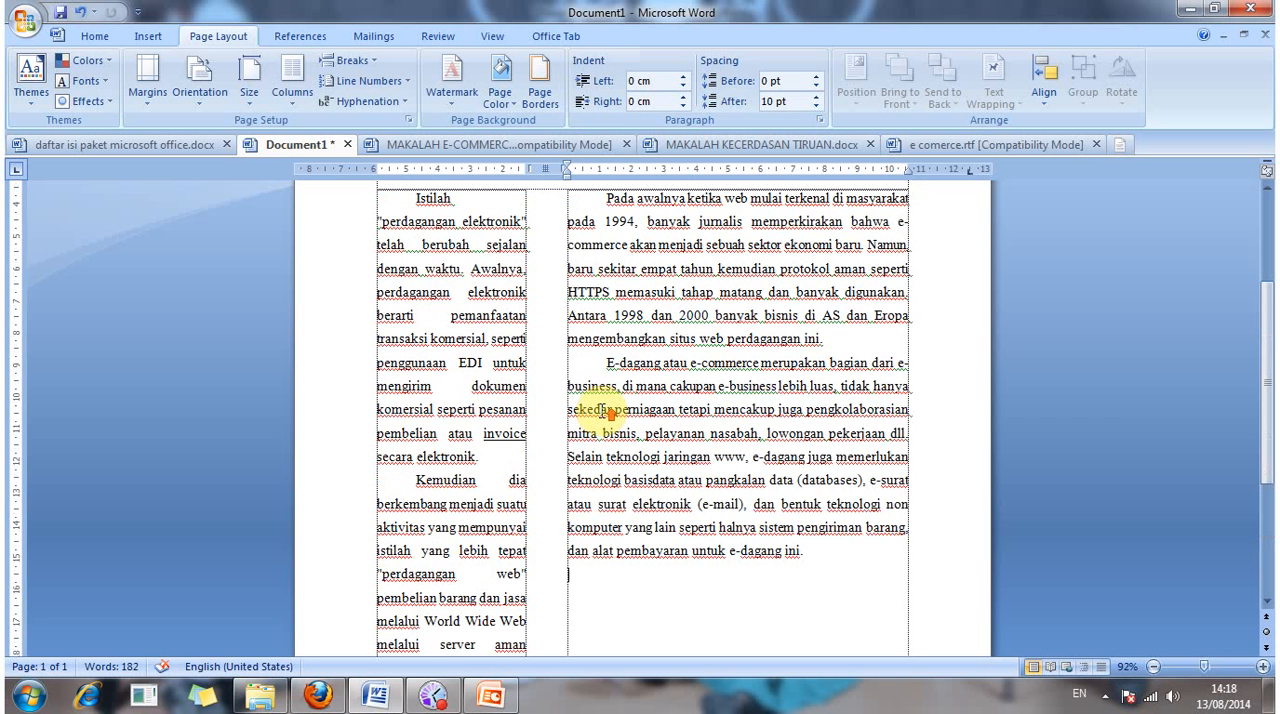
scroll(607, 412, up, 3)
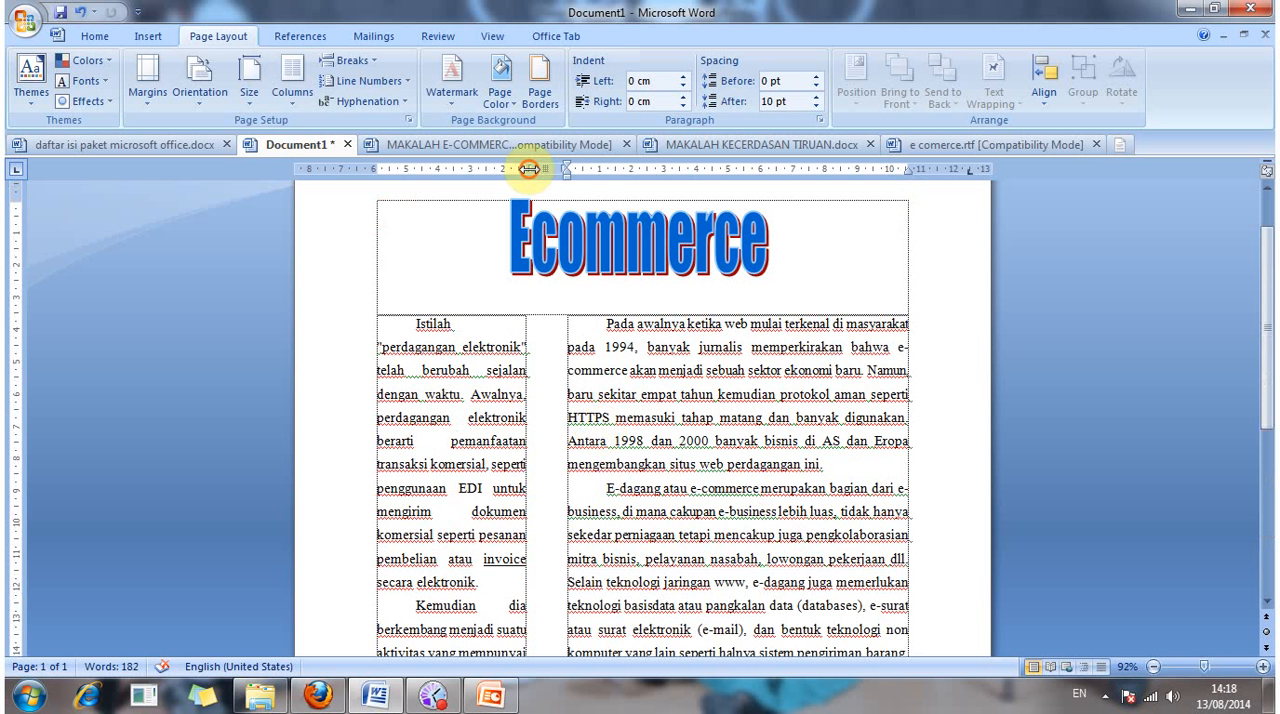
Step: Widen the narrow column to about 5.5 cm by reducing the gap between the two columns
drag(529, 169, 549, 169)
click(697, 400)
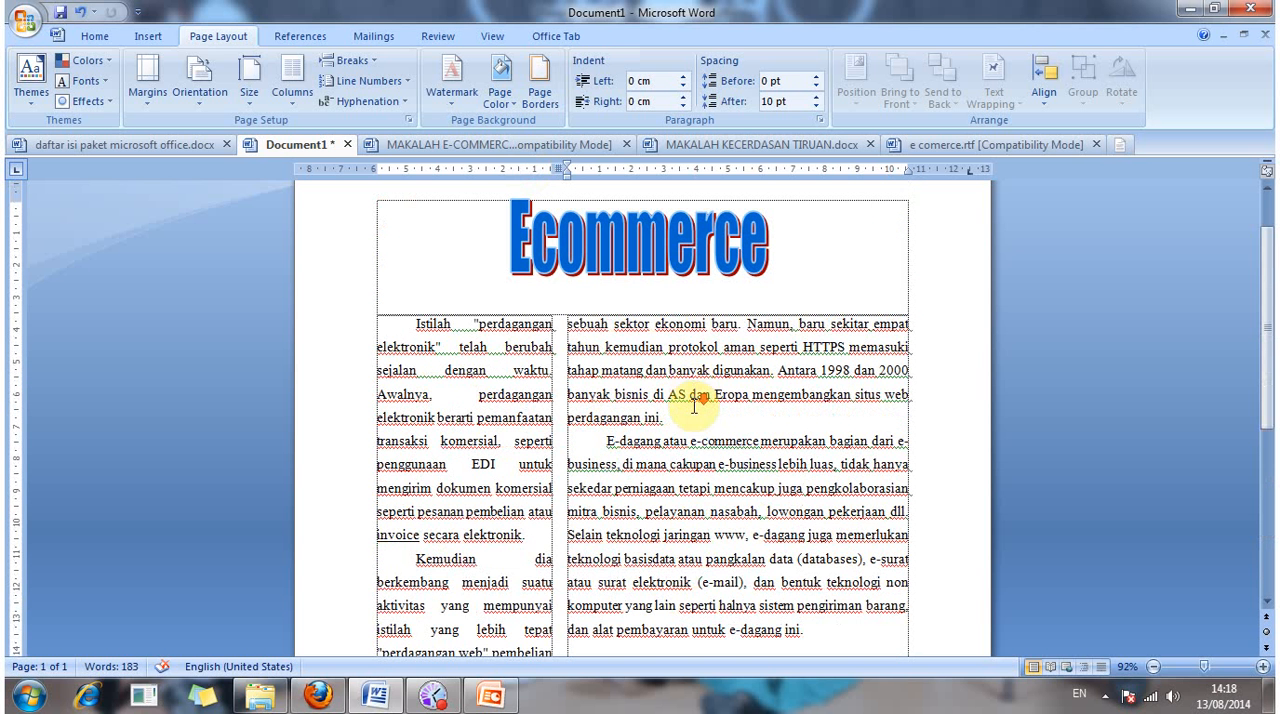
scroll(680, 415, down, 2)
scroll(660, 534, down, 3)
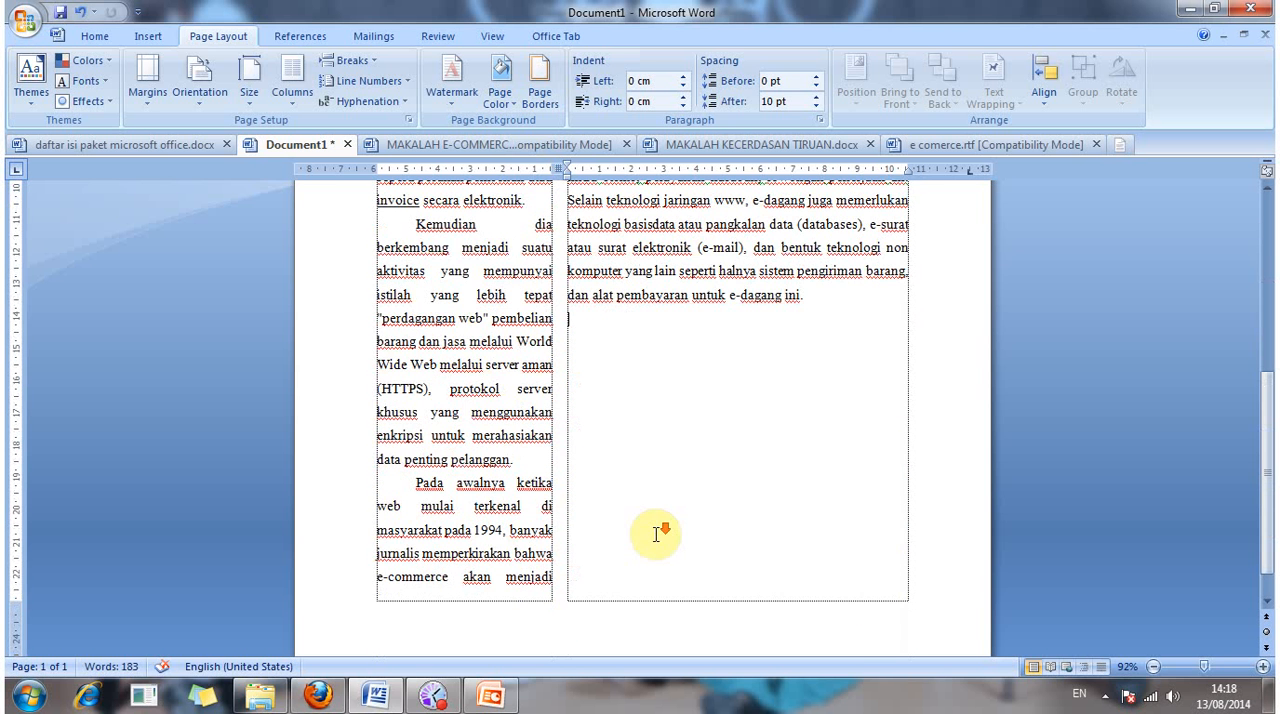
scroll(662, 533, up, 1)
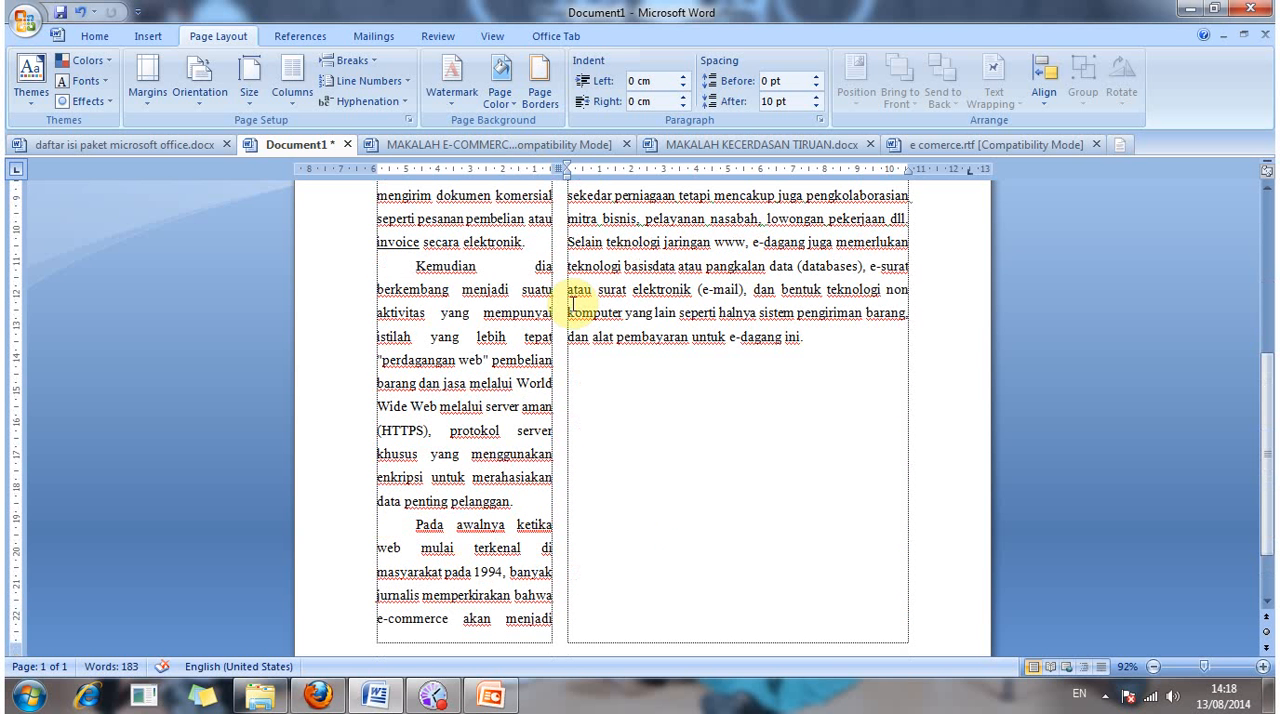
Step: Delete the paragraph that starts with "E-dagang atau e-commerce merupakan" from the wide column
drag(408, 521, 690, 580)
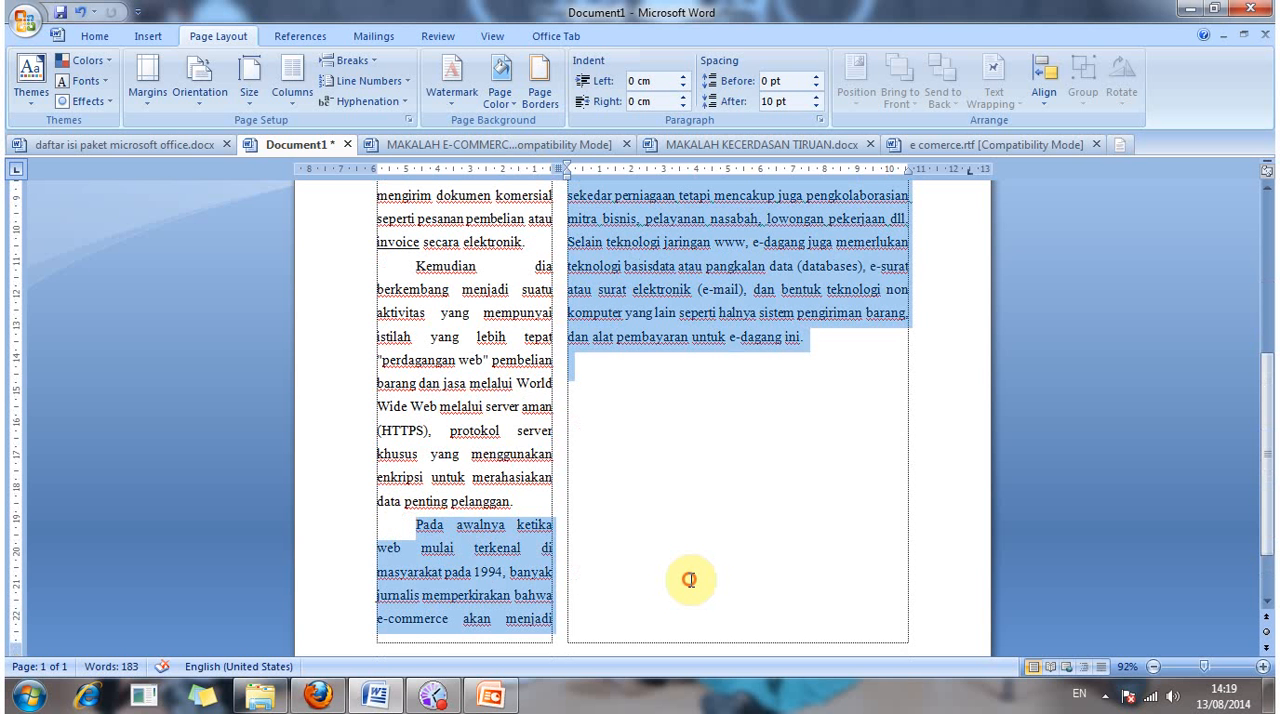
scroll(695, 581, up, 3)
click(605, 275)
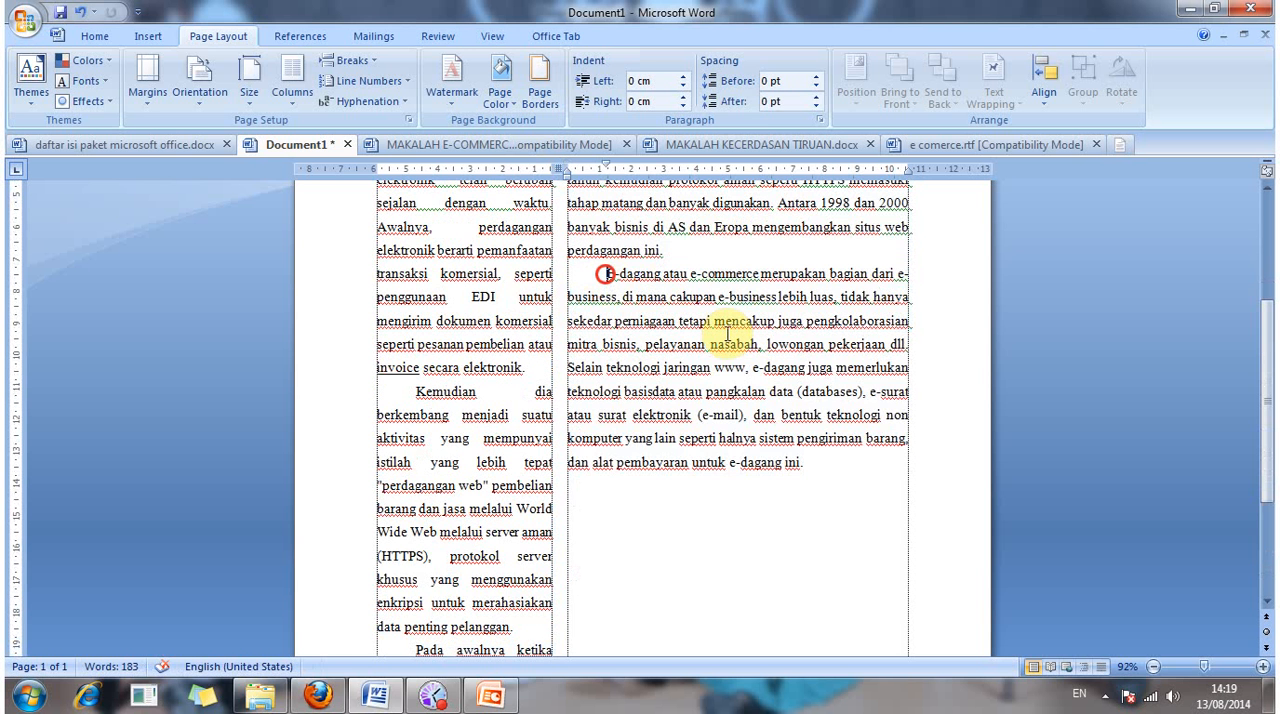
shift+click(864, 505)
key(Delete)
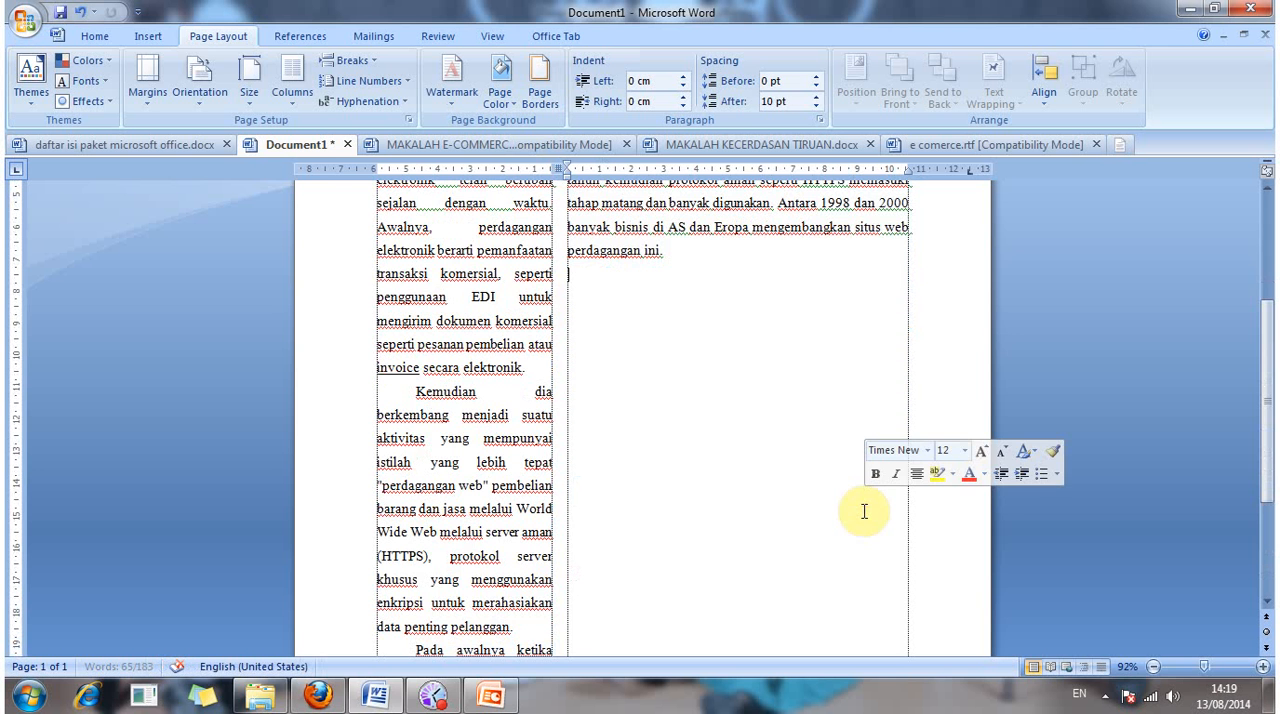
scroll(831, 595, up, 1)
scroll(831, 595, up, 4)
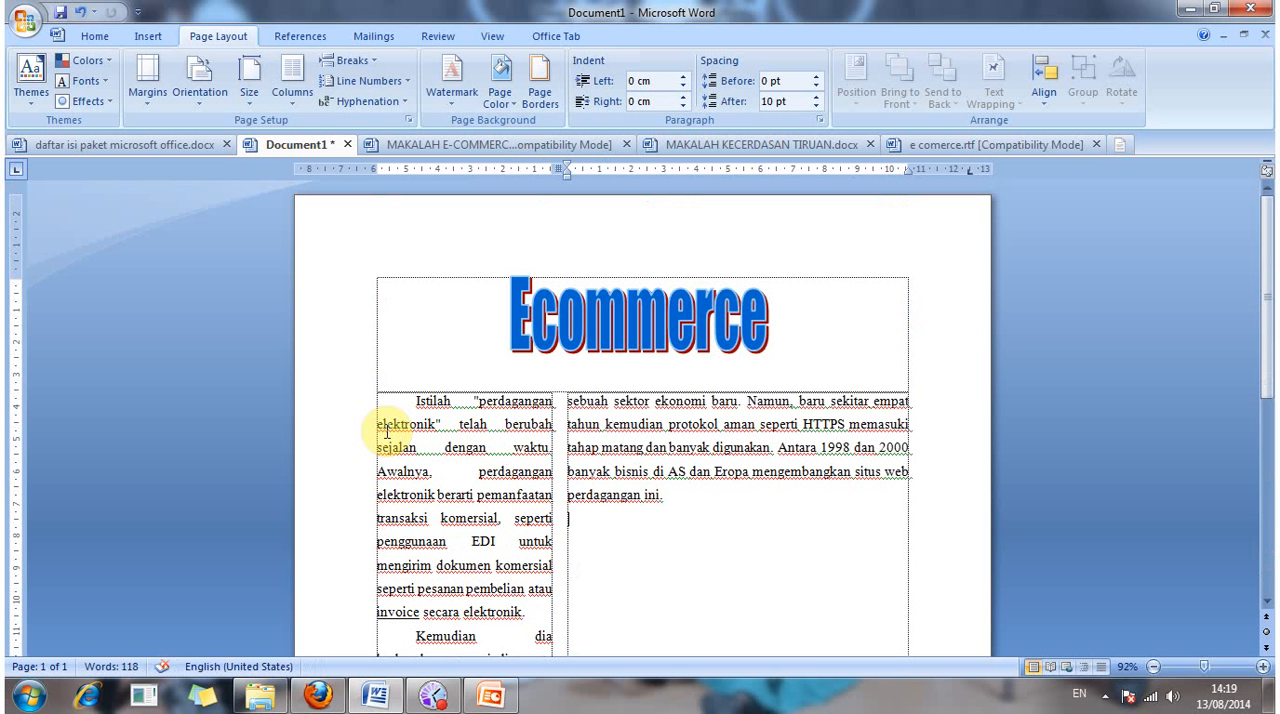
Step: Delete all the remaining body text from both columns, keeping the WordArt title
click(391, 411)
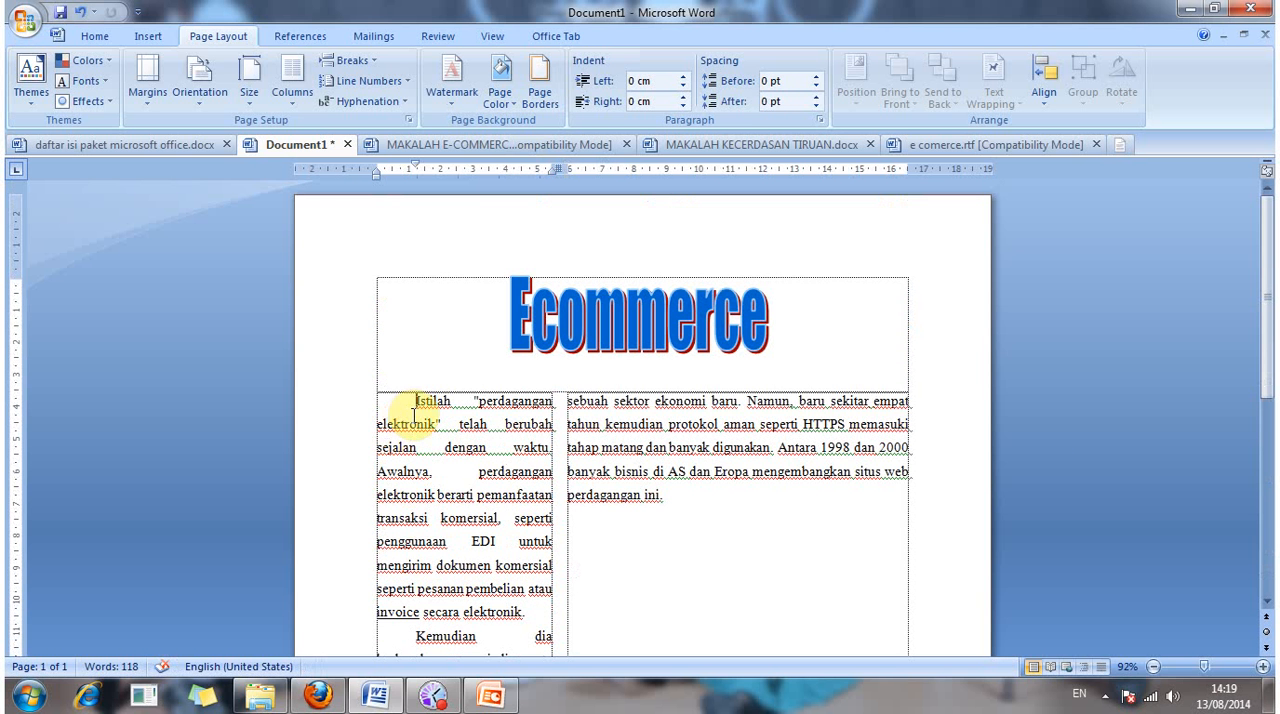
key(ctrl+a)
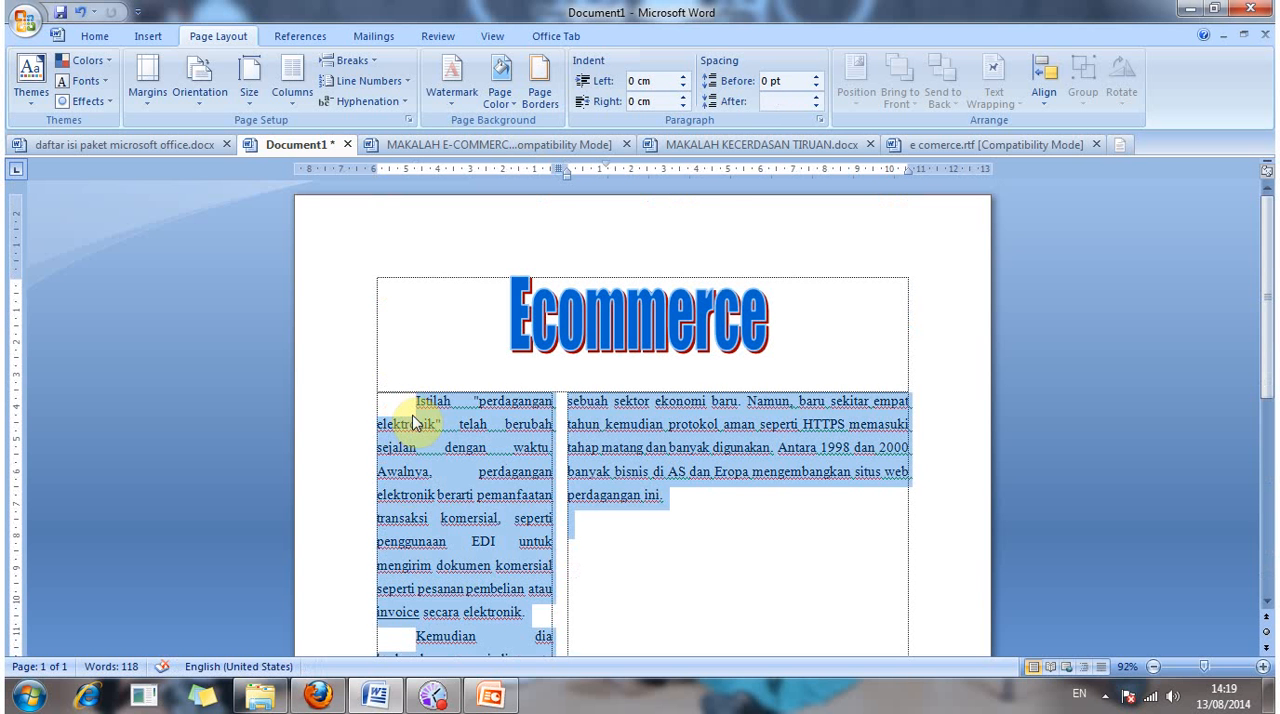
key(Delete)
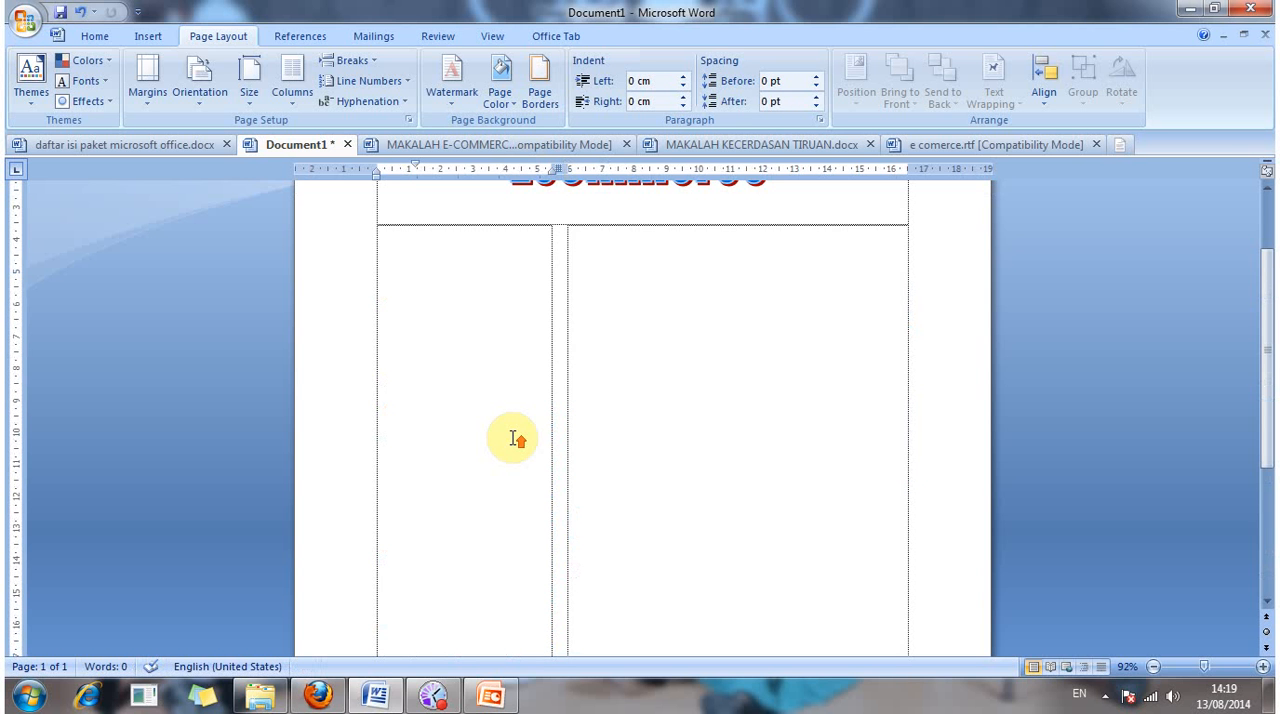
scroll(619, 605, down, 5)
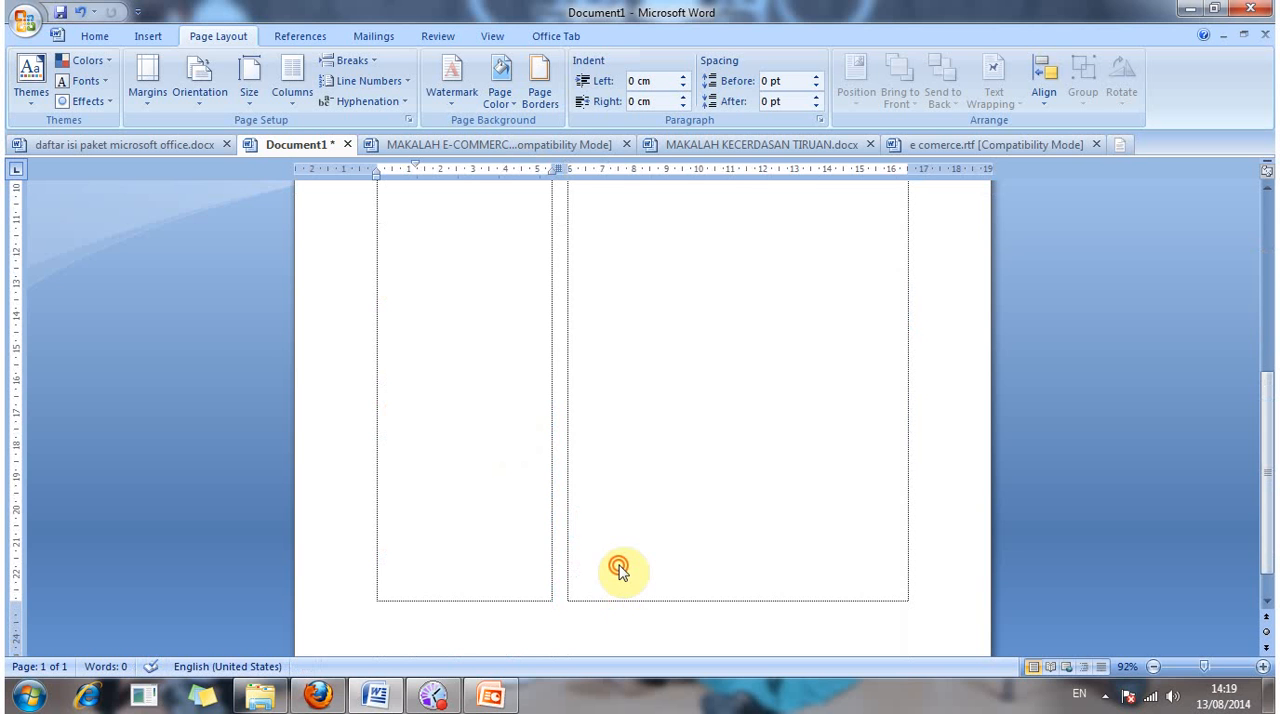
scroll(619, 569, up, 3)
scroll(489, 392, up, 3)
click(488, 428)
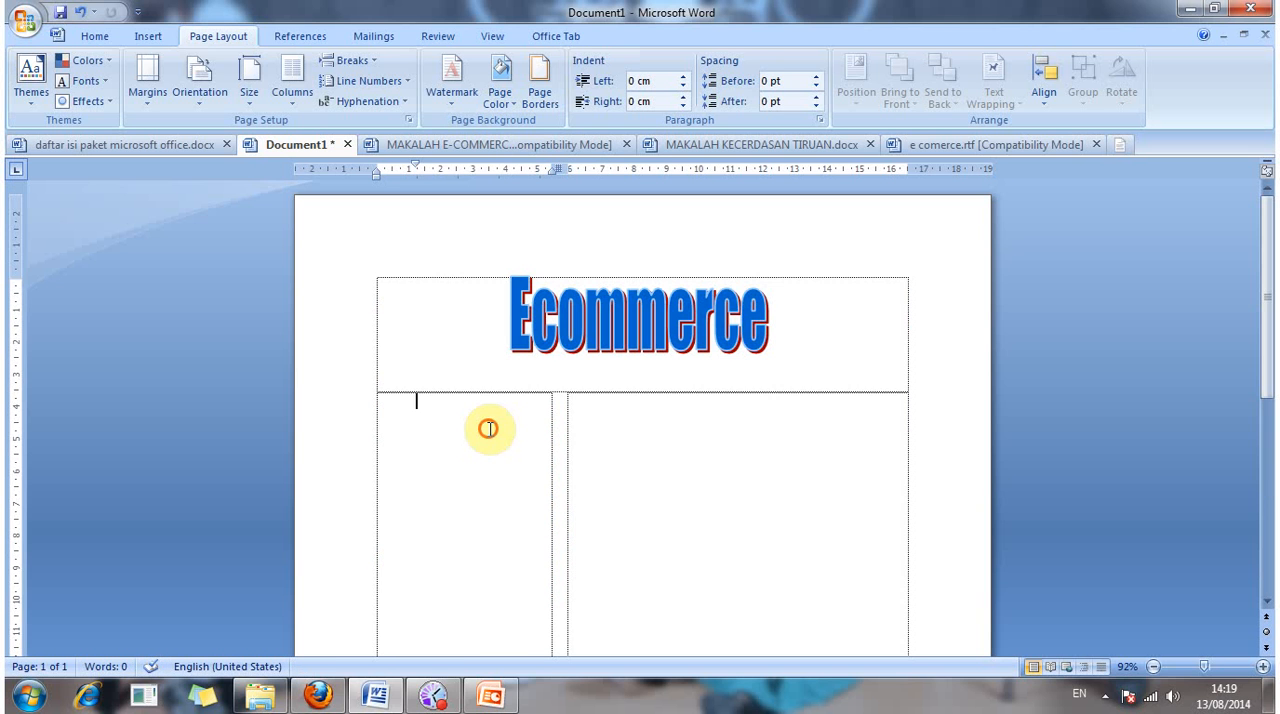
Step: Enter the placeholder "Sakjk" at the start of the narrow column and add blank lines below it
key(Up)
scroll(490, 440, down, 7)
scroll(525, 476, up, 5)
click(543, 525)
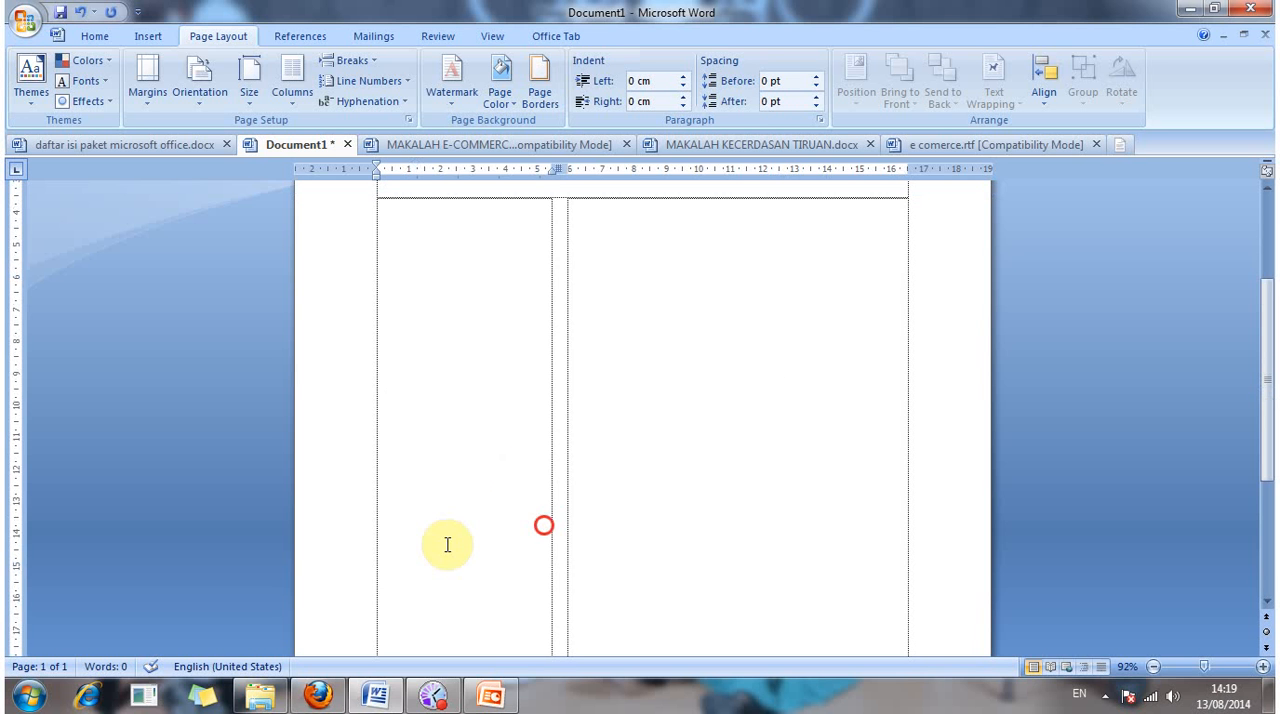
scroll(474, 587, down, 4)
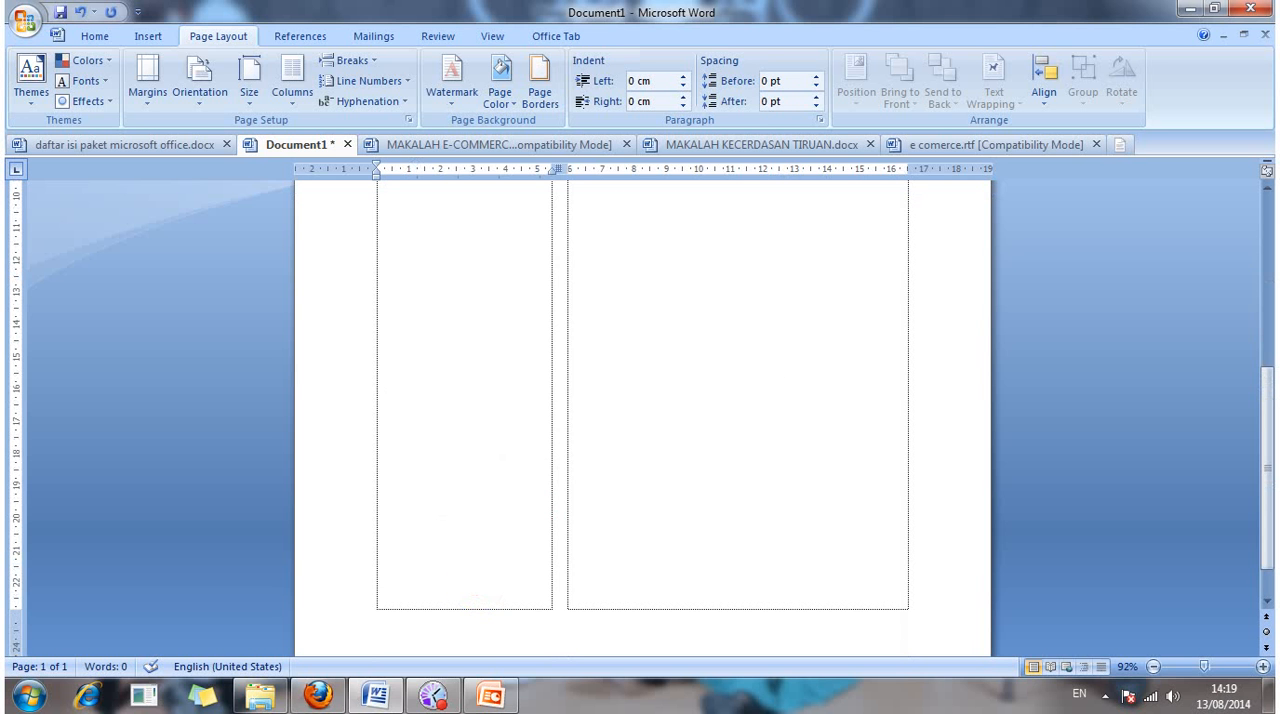
text(sakjk)
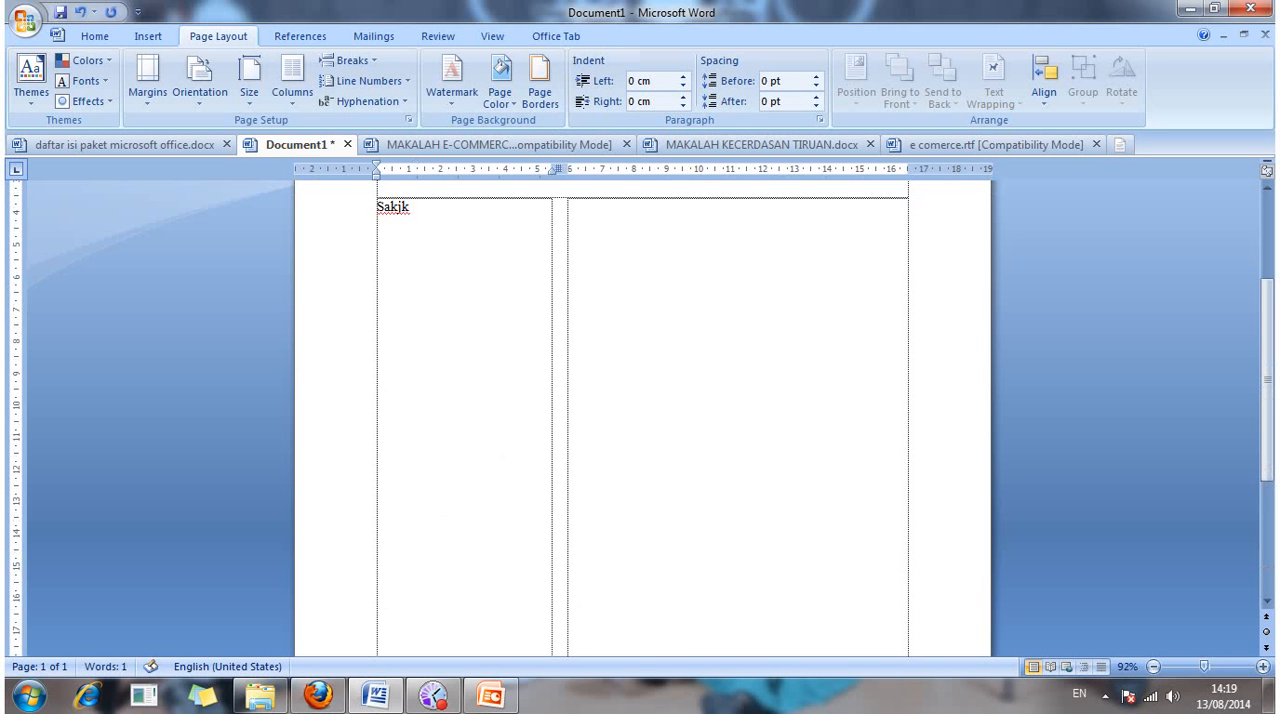
scroll(640, 420, down, 1)
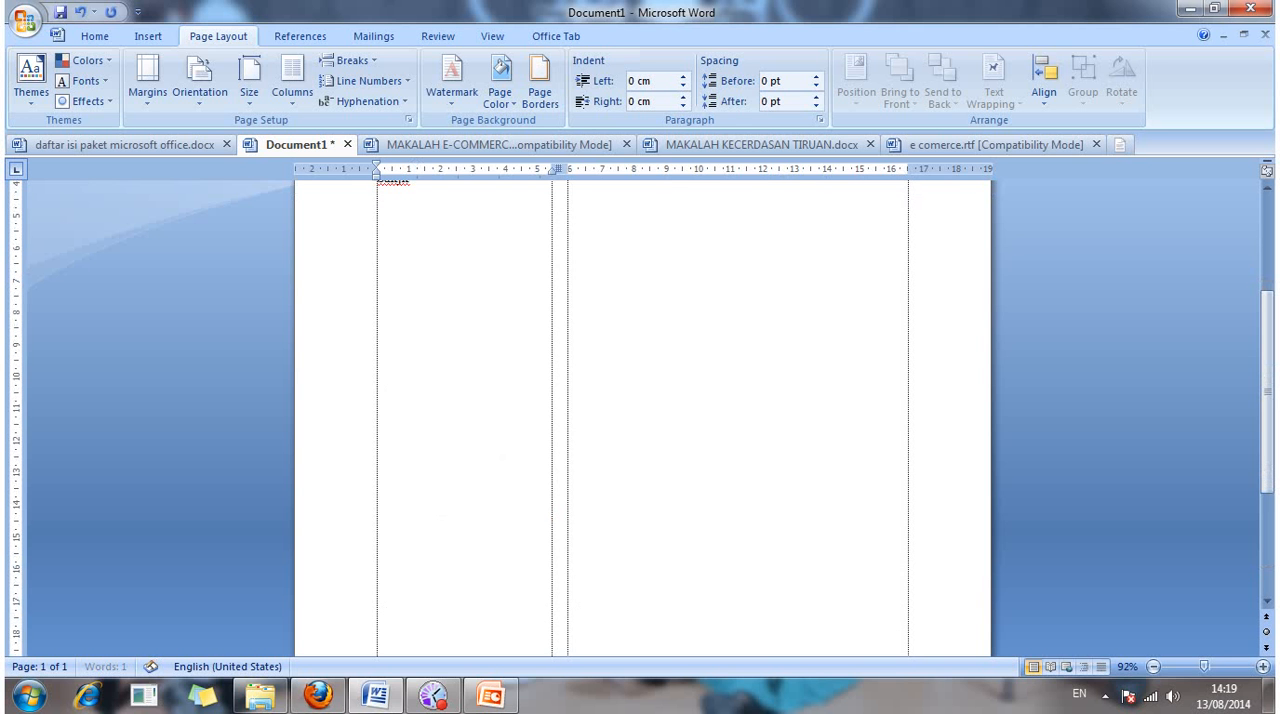
scroll(561, 621, down, 4)
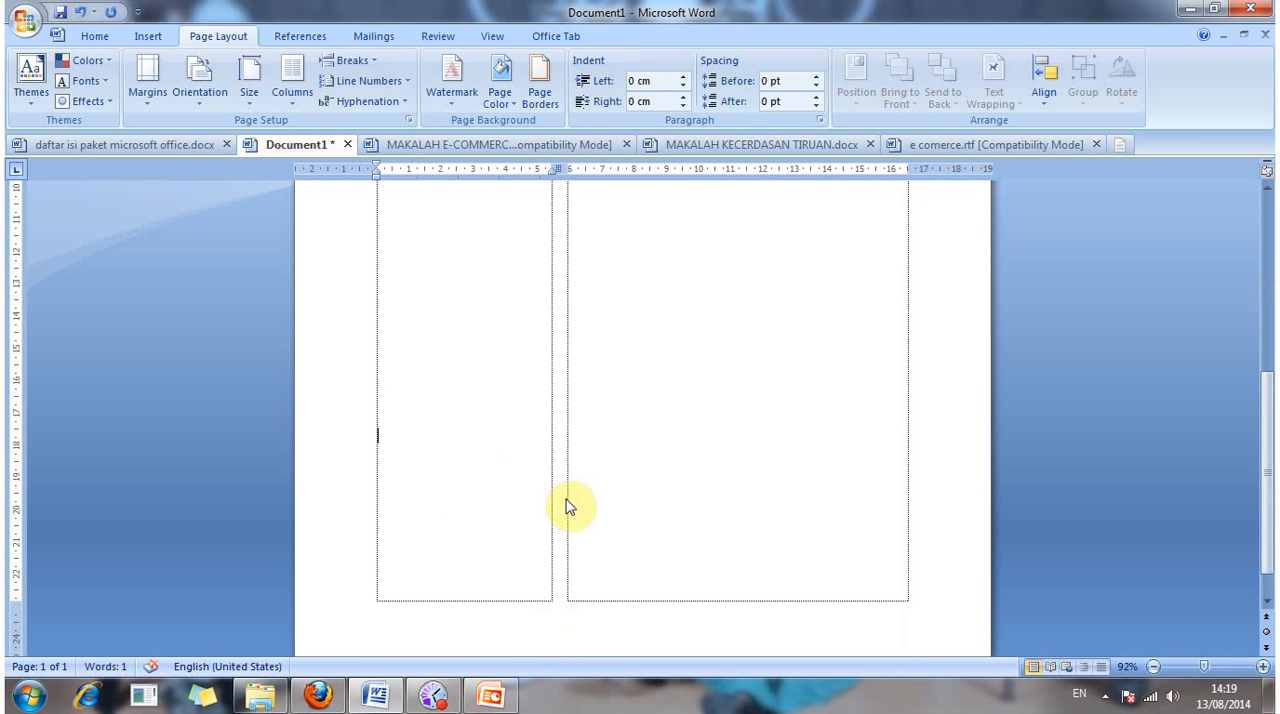
Step: Enter the placeholder "kjsdkjdkjs" below the blank lines and apply the One column preset to that selected text
text(kjsdkjdkjs)
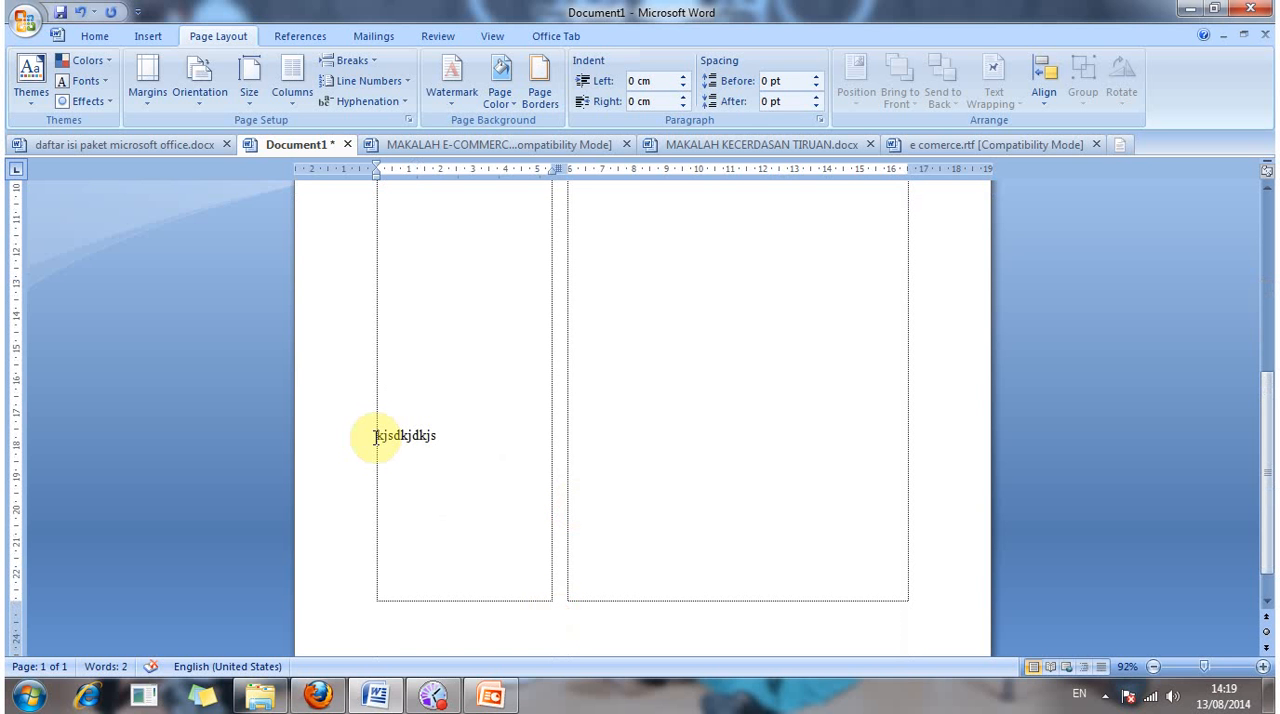
drag(375, 436, 465, 452)
key(alt+o)
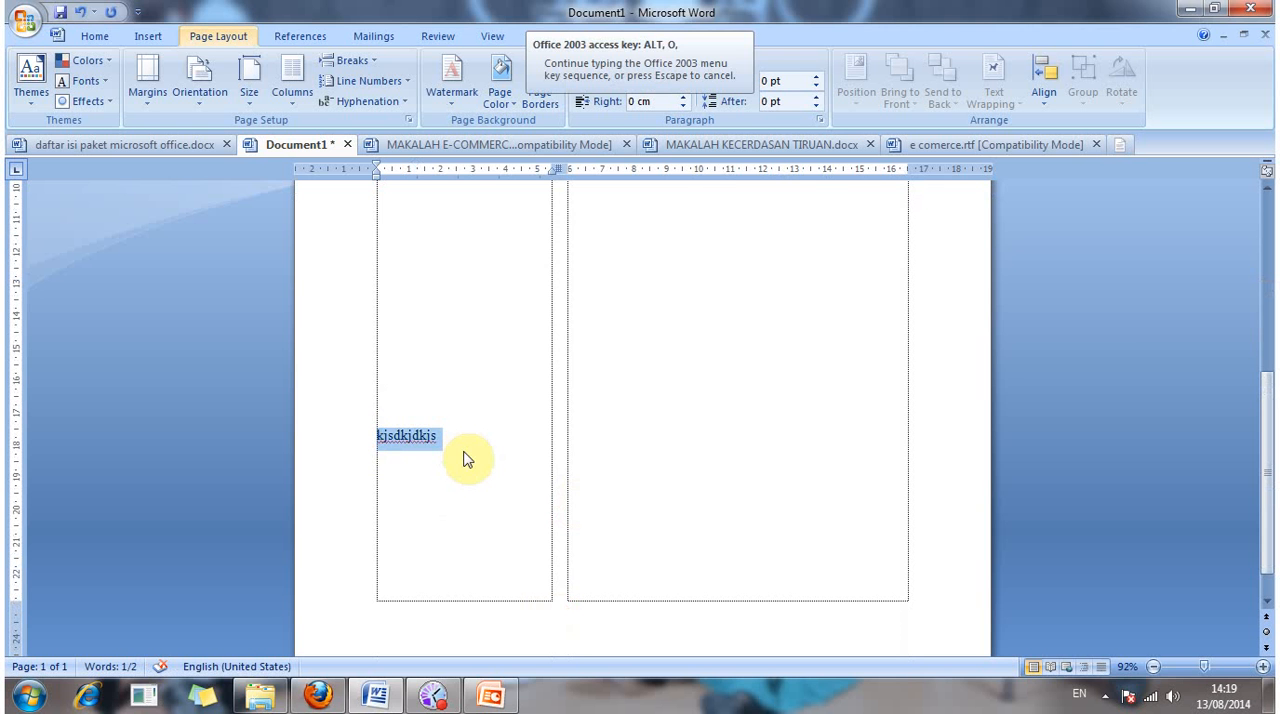
key(c)
click(483, 245)
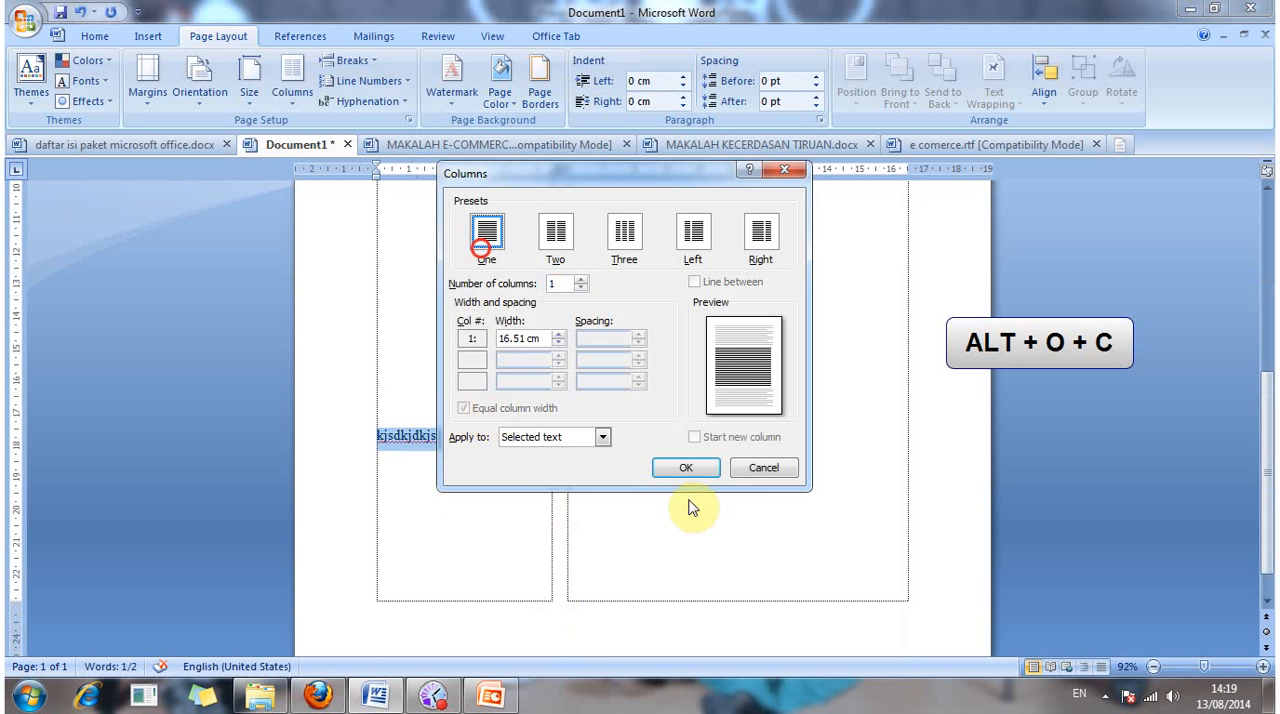
click(690, 468)
scroll(695, 470, up, 3)
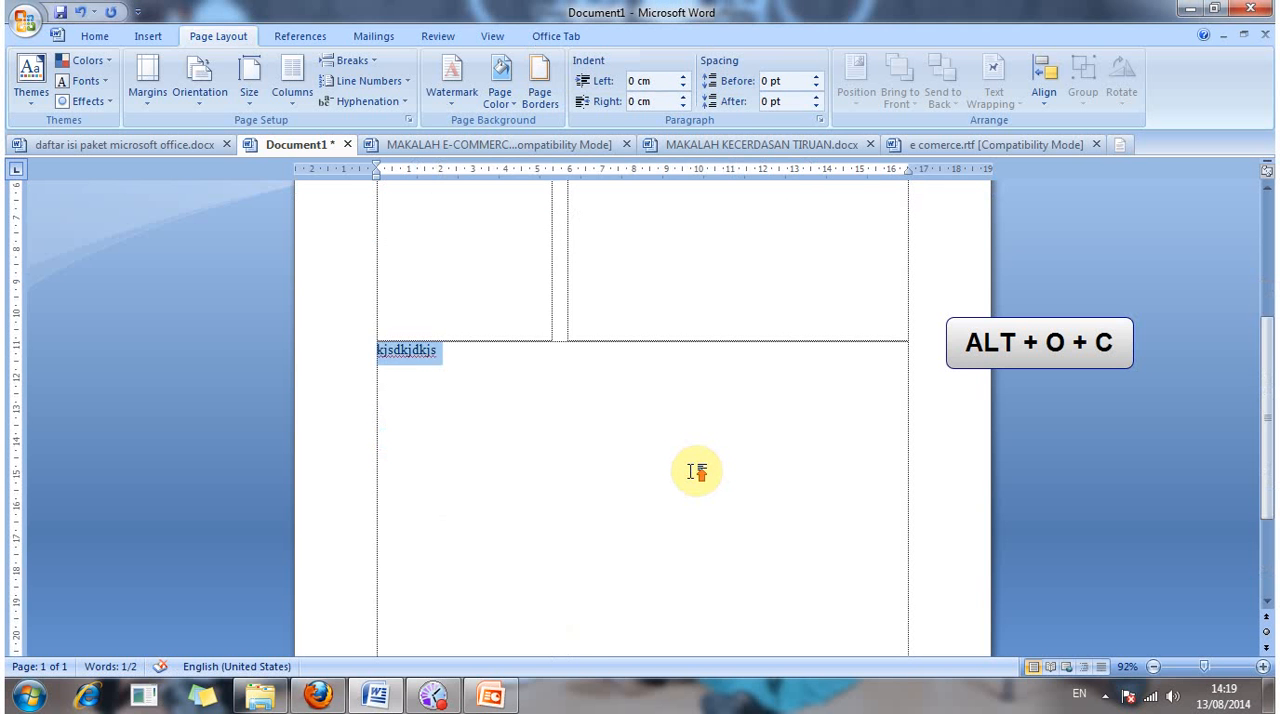
scroll(695, 470, up, 6)
Step: Shorten the placeholder in the full-width section below the columns to "kjsdkjd"
click(483, 440)
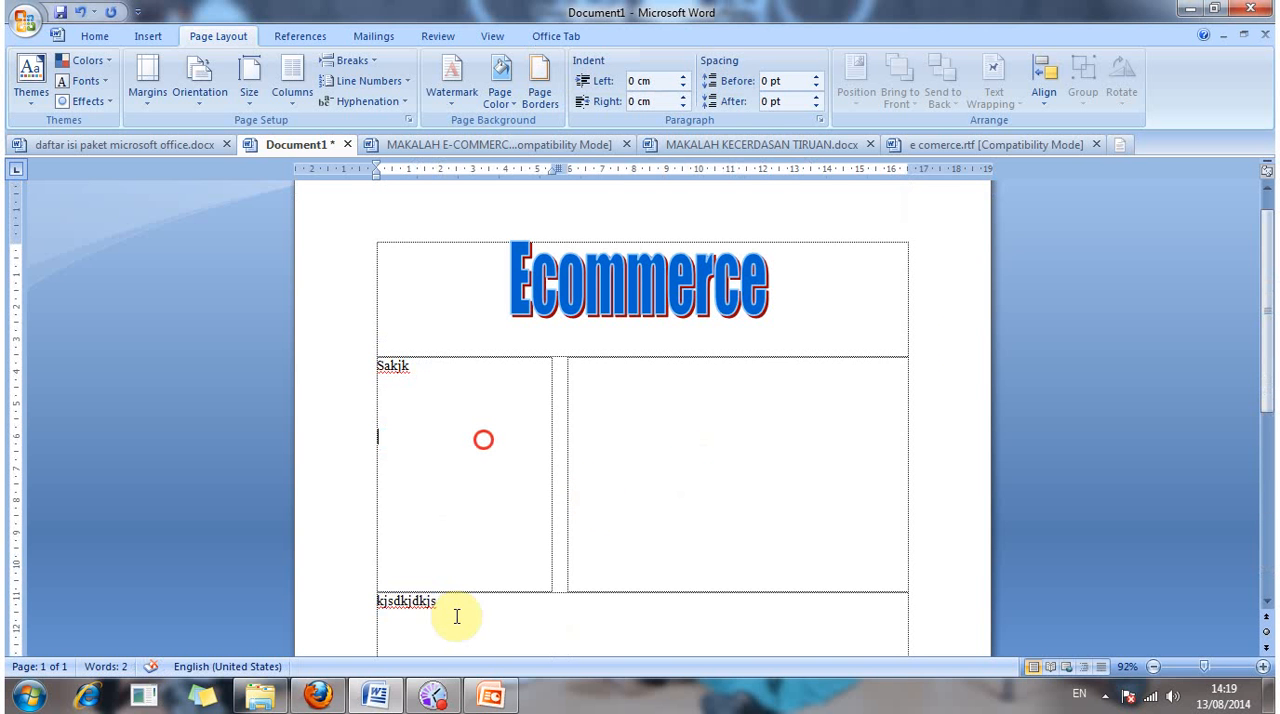
click(448, 610)
scroll(487, 618, down, 4)
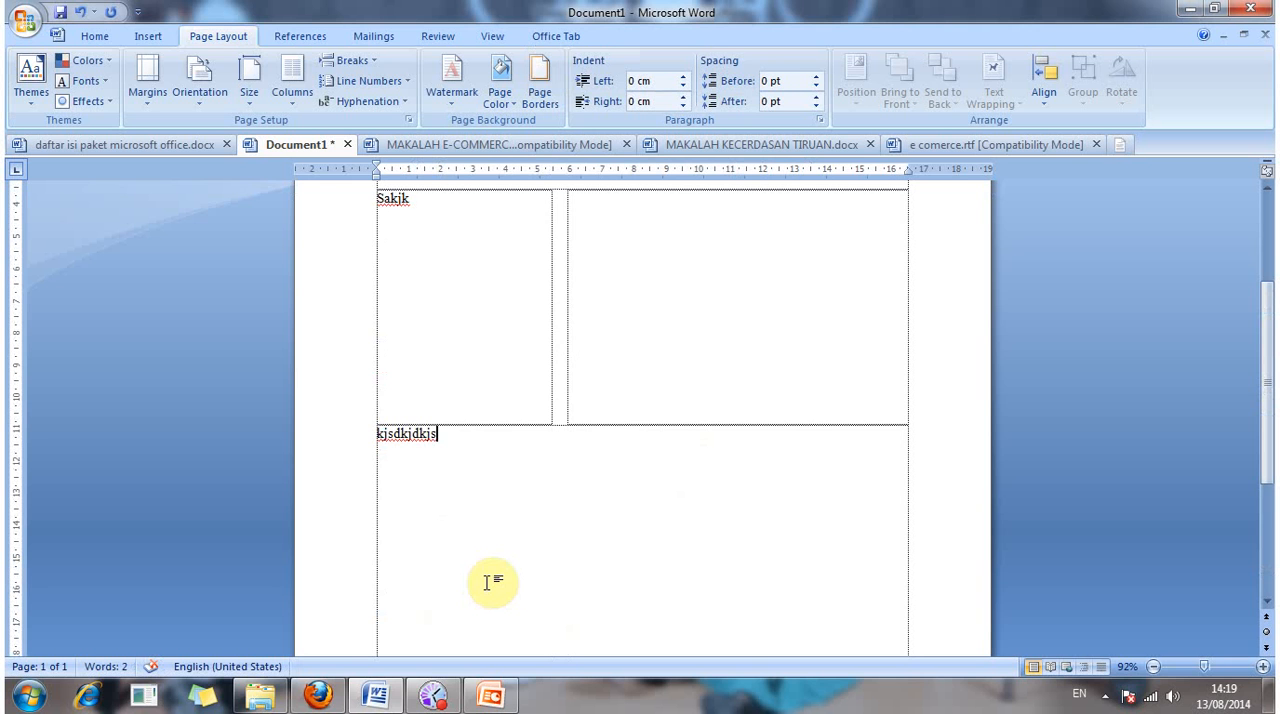
key(BackSpace)
key(BackSpace)
key(BackSpace)
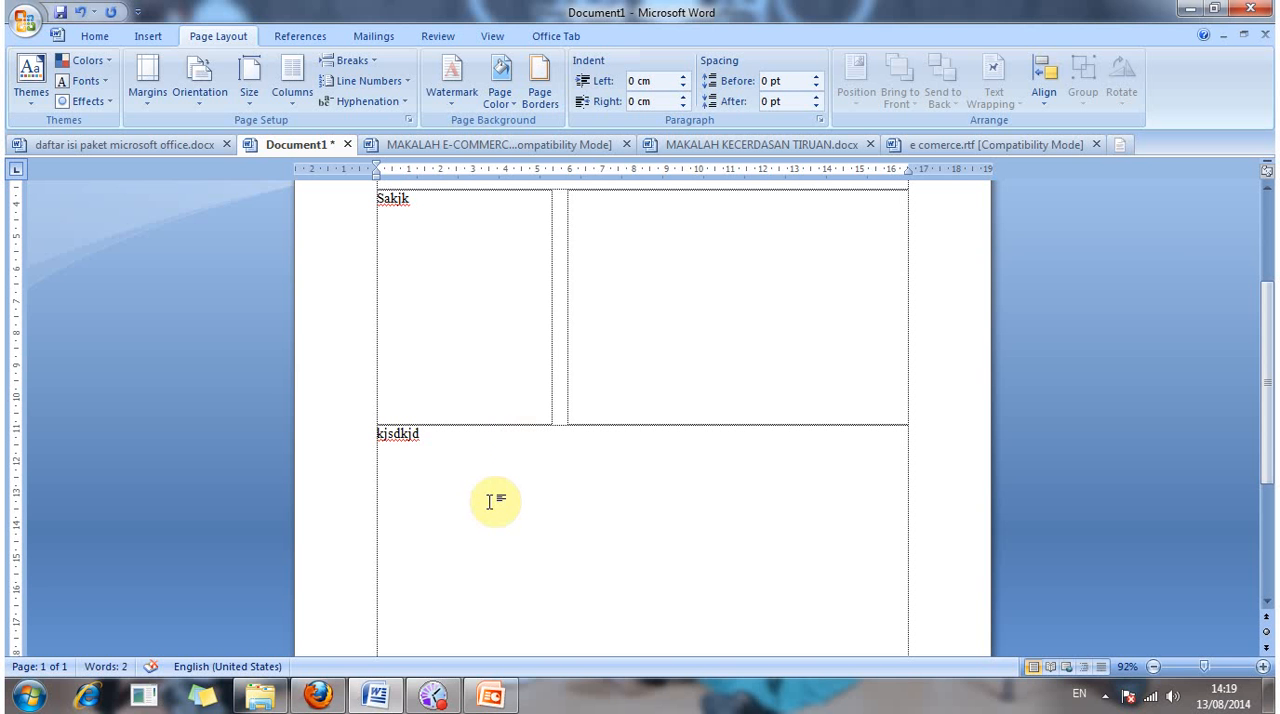
Step: Delete the placeholder "Sakjk" from the start of the narrow column
click(423, 202)
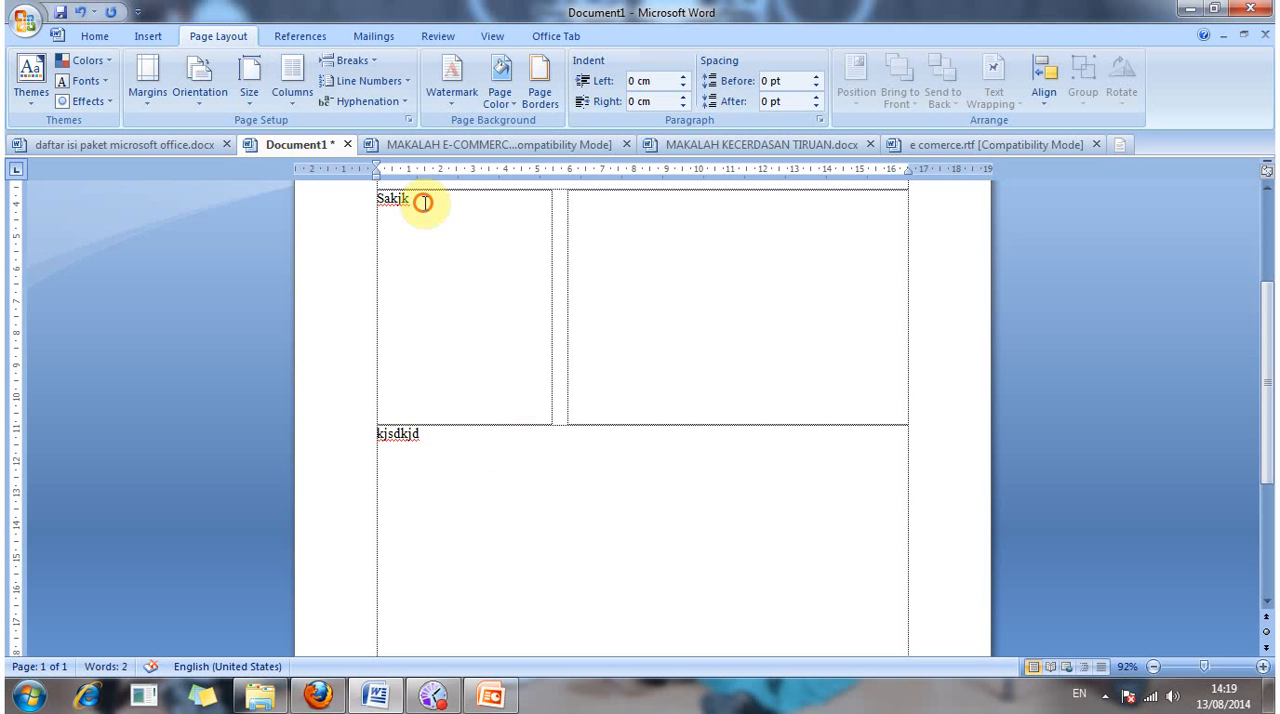
key(BackSpace)
key(BackSpace)
key(BackSpace)
key(BackSpace)
key(BackSpace)
key(BackSpace)
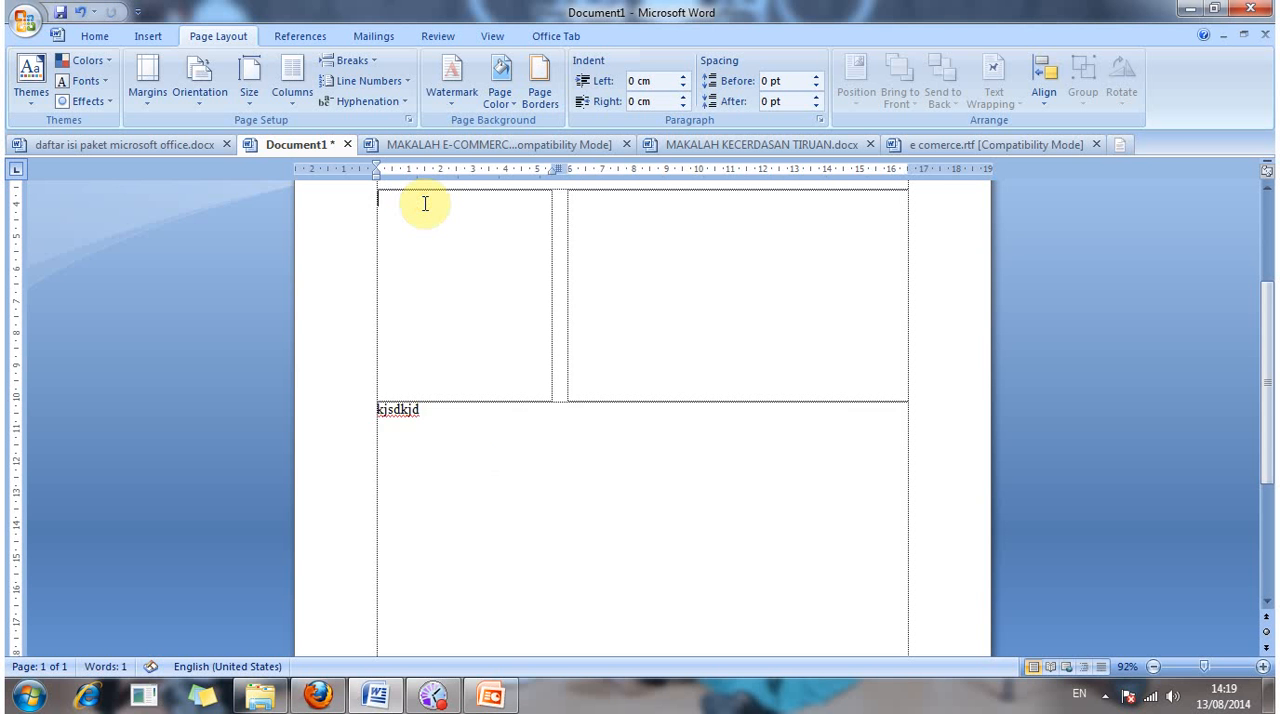
Step: In e comerce.rtf, select and copy only the first paragraph under Latar Belakang Makalah, ending with "invoice secara elektronik."
click(430, 145)
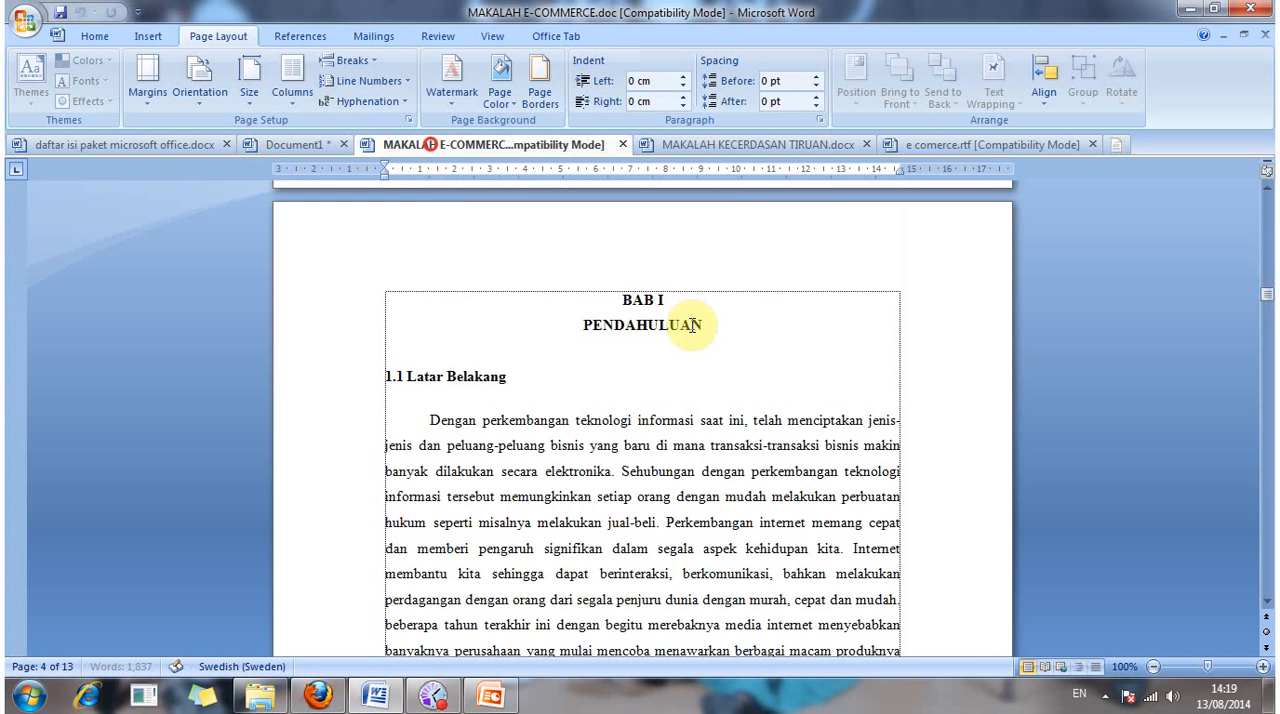
click(757, 145)
click(974, 131)
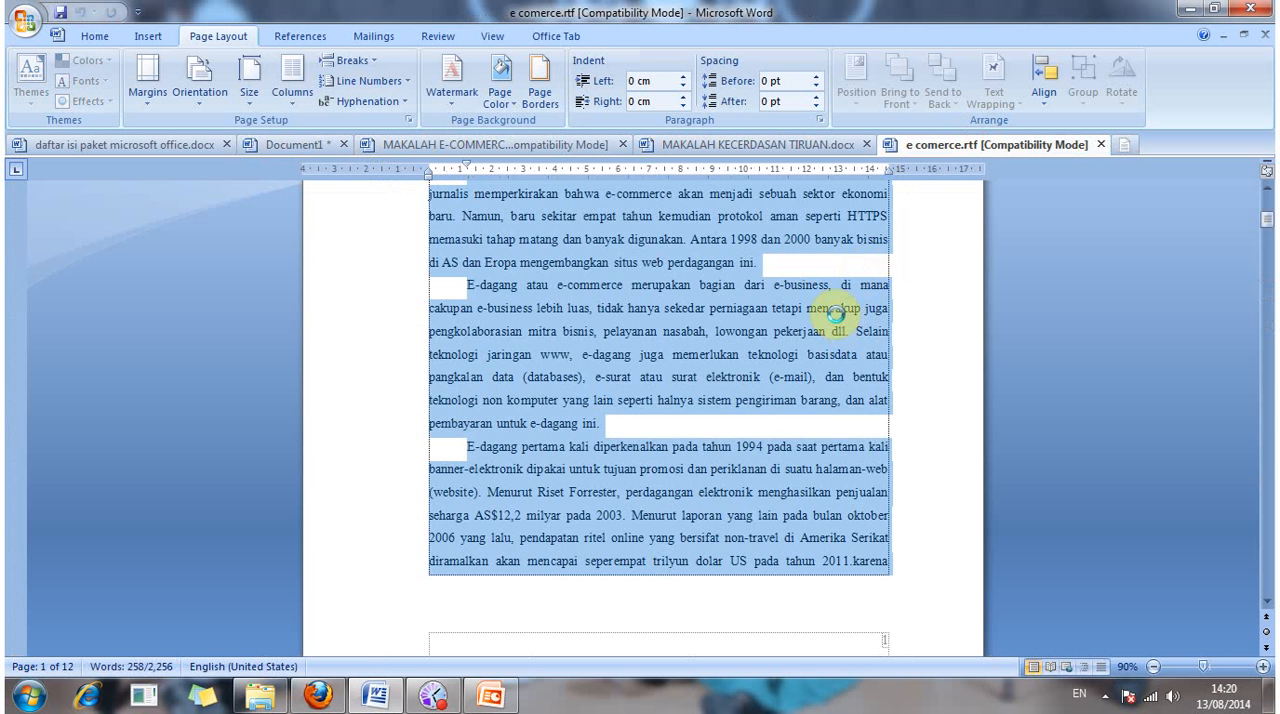
scroll(836, 314, down, 4)
scroll(838, 315, up, 3)
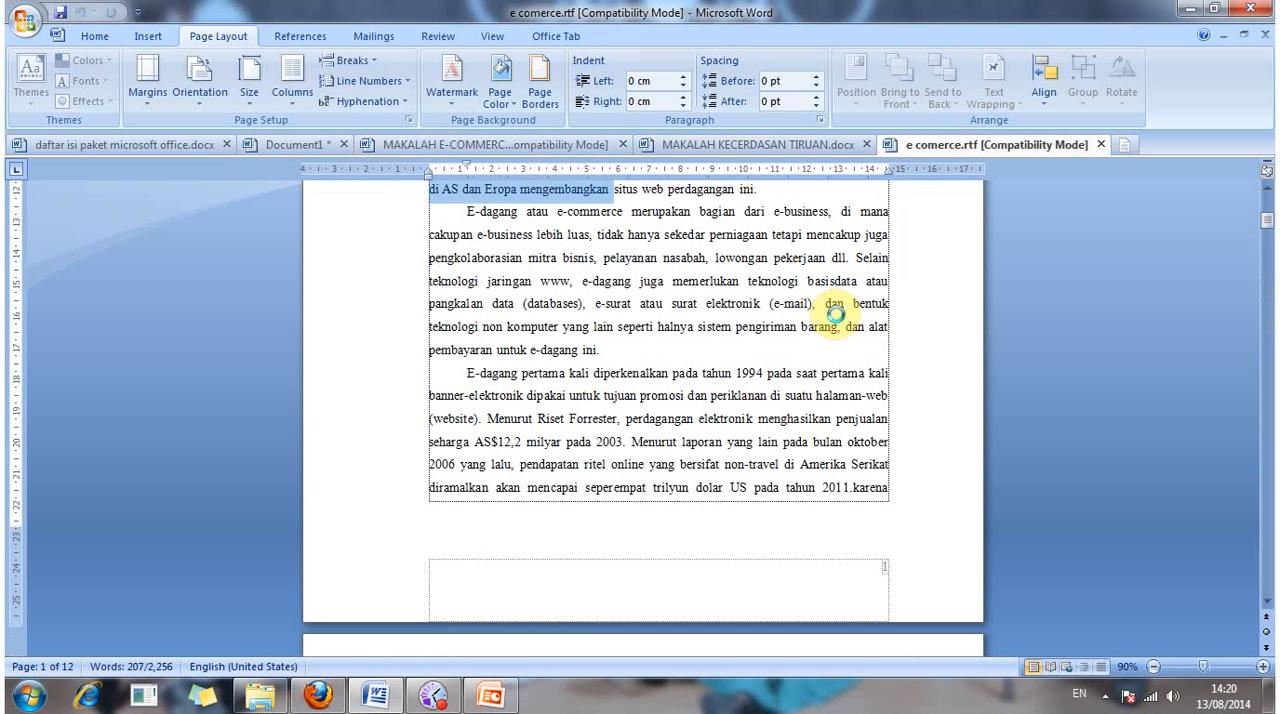
scroll(837, 315, up, 3)
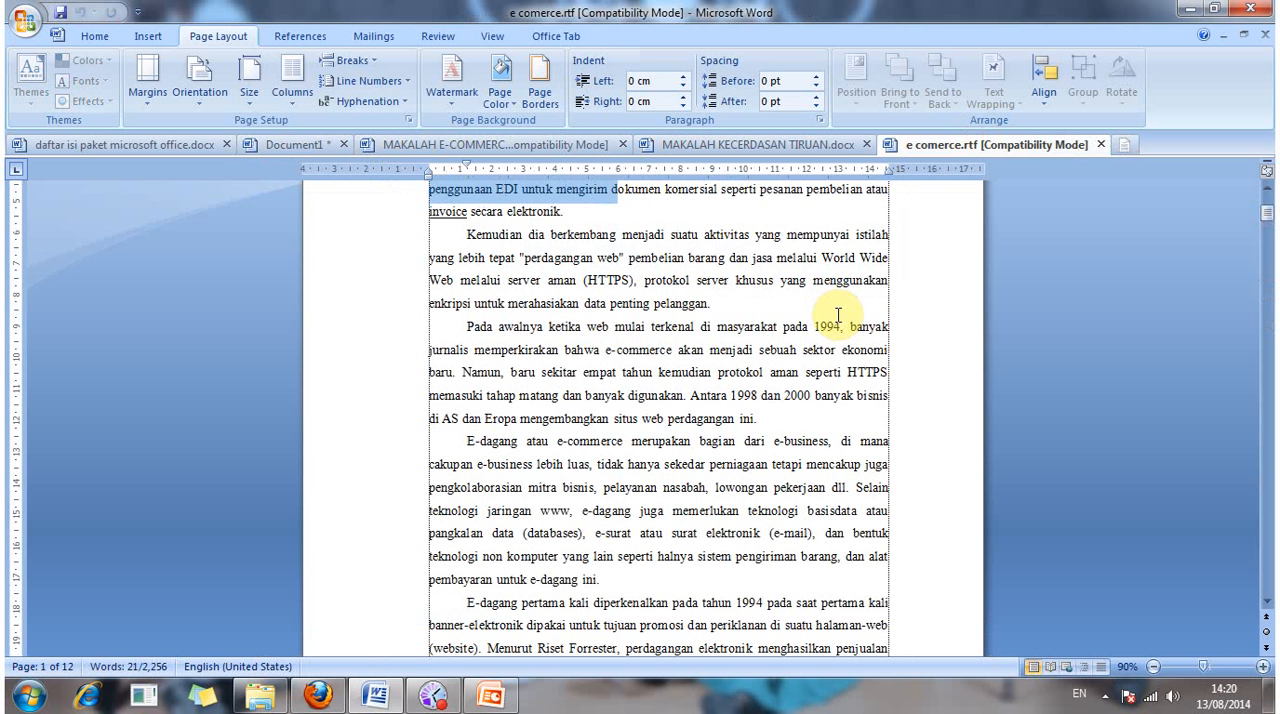
key(shift+Down)
key(ctrl+c)
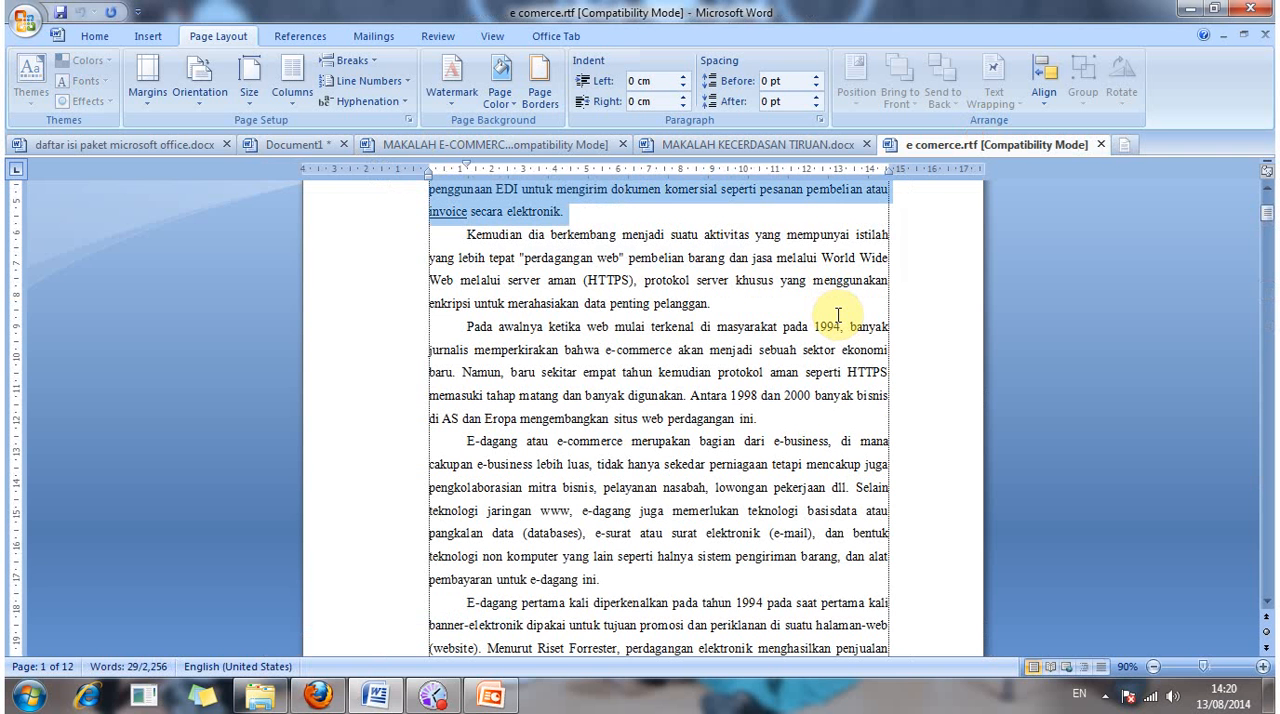
Step: Close MAKALAH E-COMMERCE.doc and paste the copied paragraph into the narrow column of Document1
double_click(507, 156)
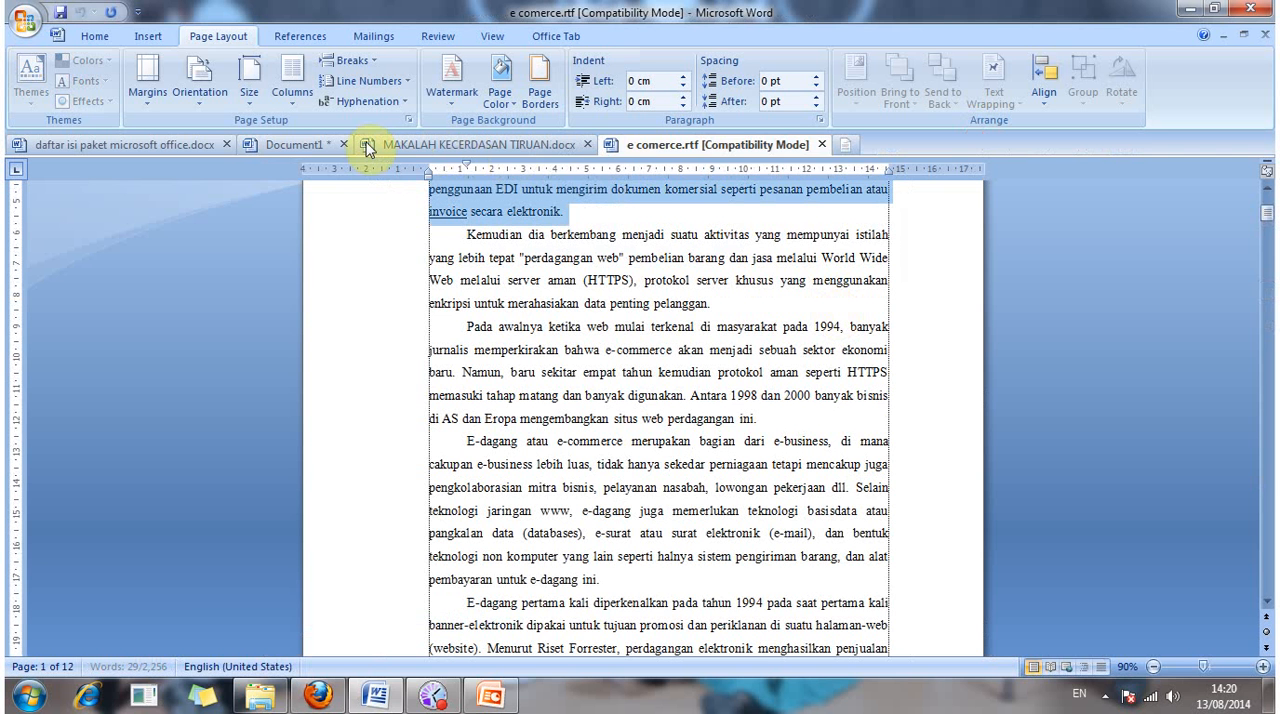
click(305, 144)
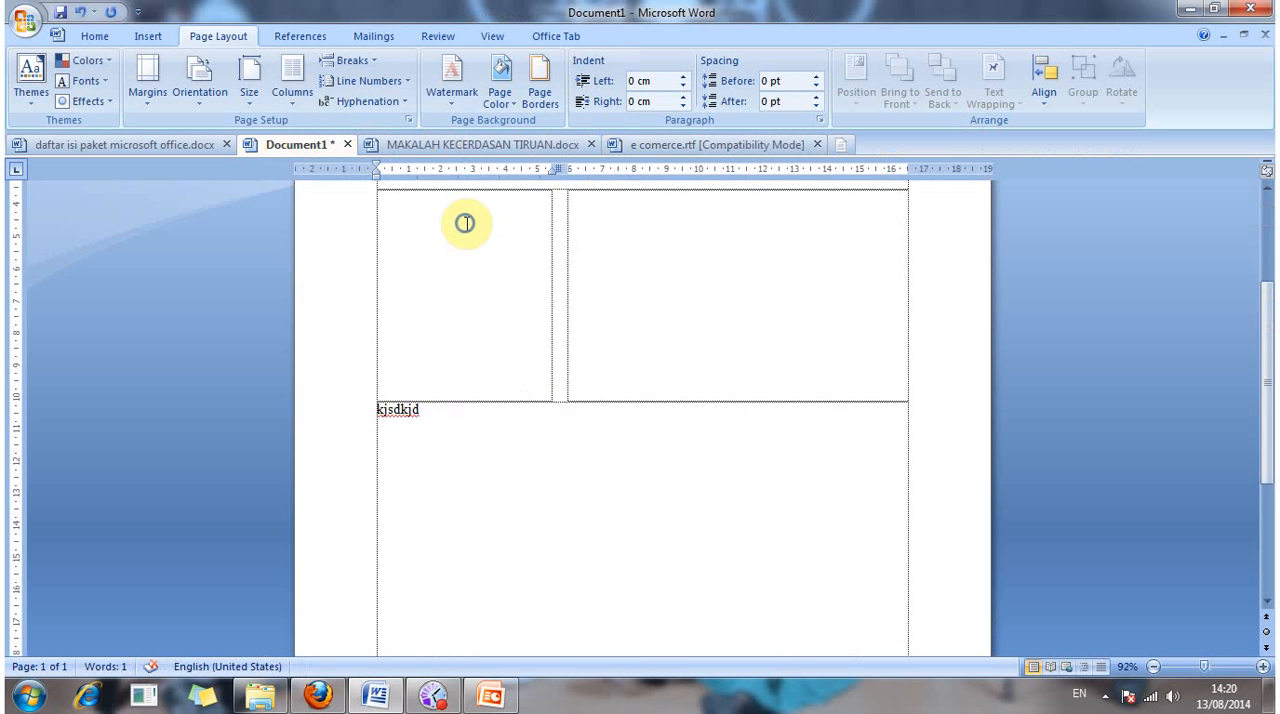
right_click(465, 222)
click(509, 277)
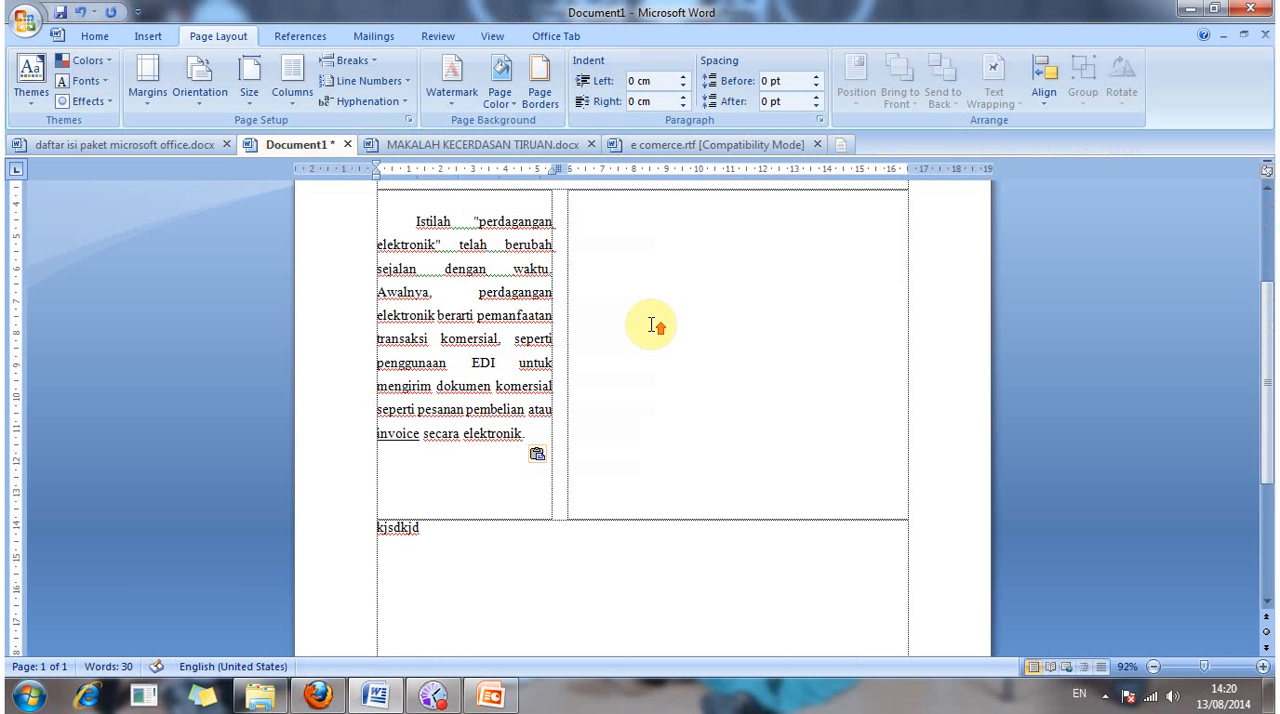
scroll(651, 325, up, 3)
scroll(651, 325, down, 3)
scroll(493, 306, up, 2)
click(493, 306)
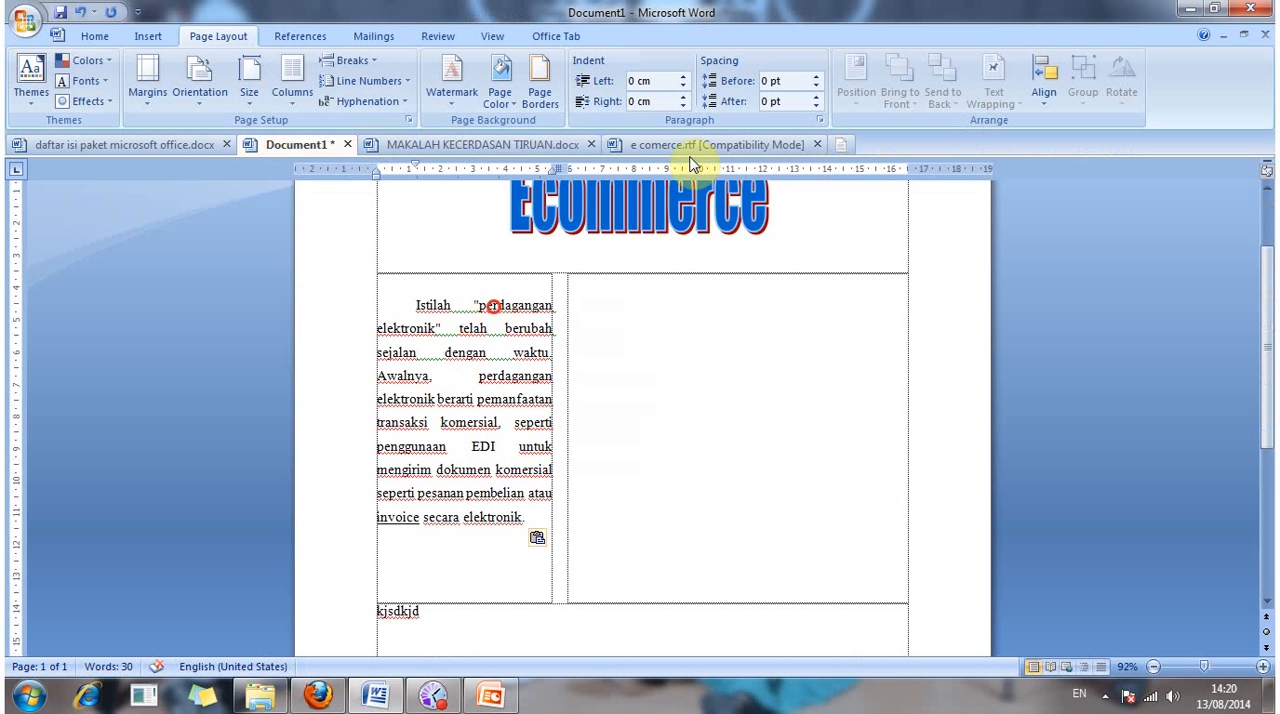
Step: In e comerce.rtf, extend the selection from "Istilah" through "pembayaran untuk e-dagang ini." and copy the four paragraphs
click(690, 147)
scroll(790, 245, up, 5)
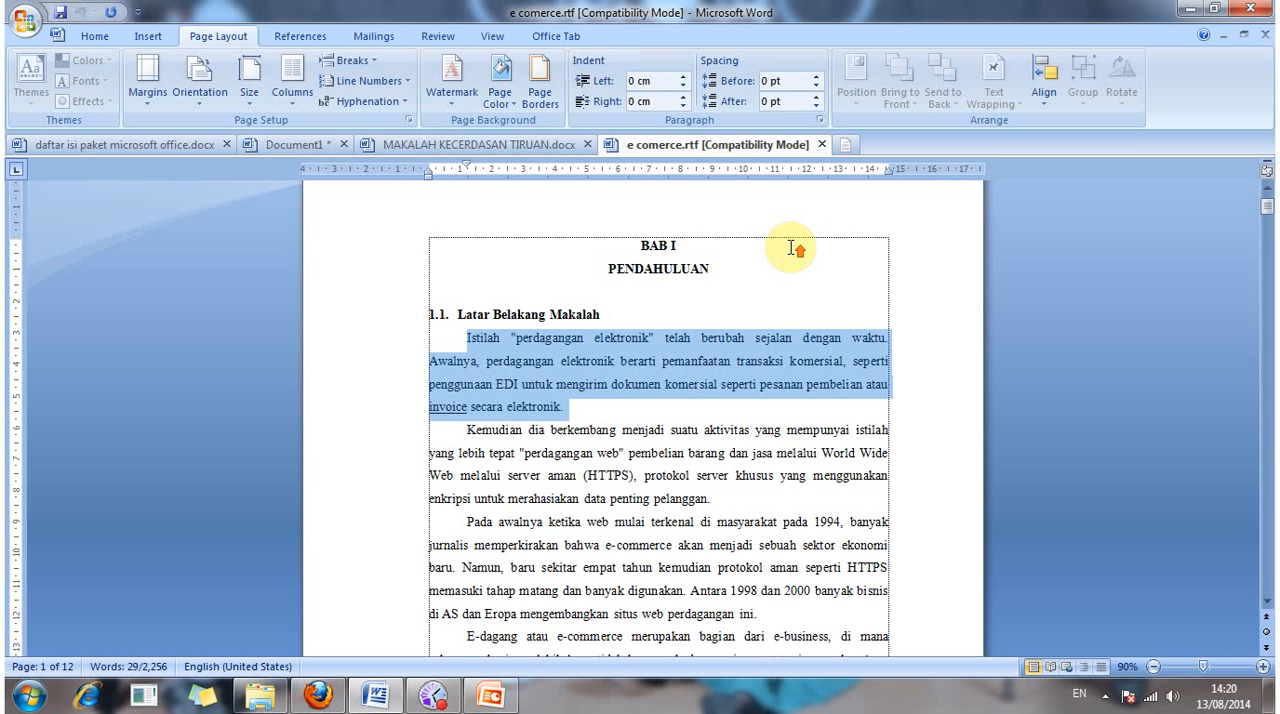
key(shift+Down)
key(shift+Down)
key(shift+Down)
key(shift+Down)
key(shift+Down)
key(shift+Down)
key(shift+Down)
key(shift+Down)
key(shift+Down)
key(shift+Down)
key(shift+Down)
key(shift+Down)
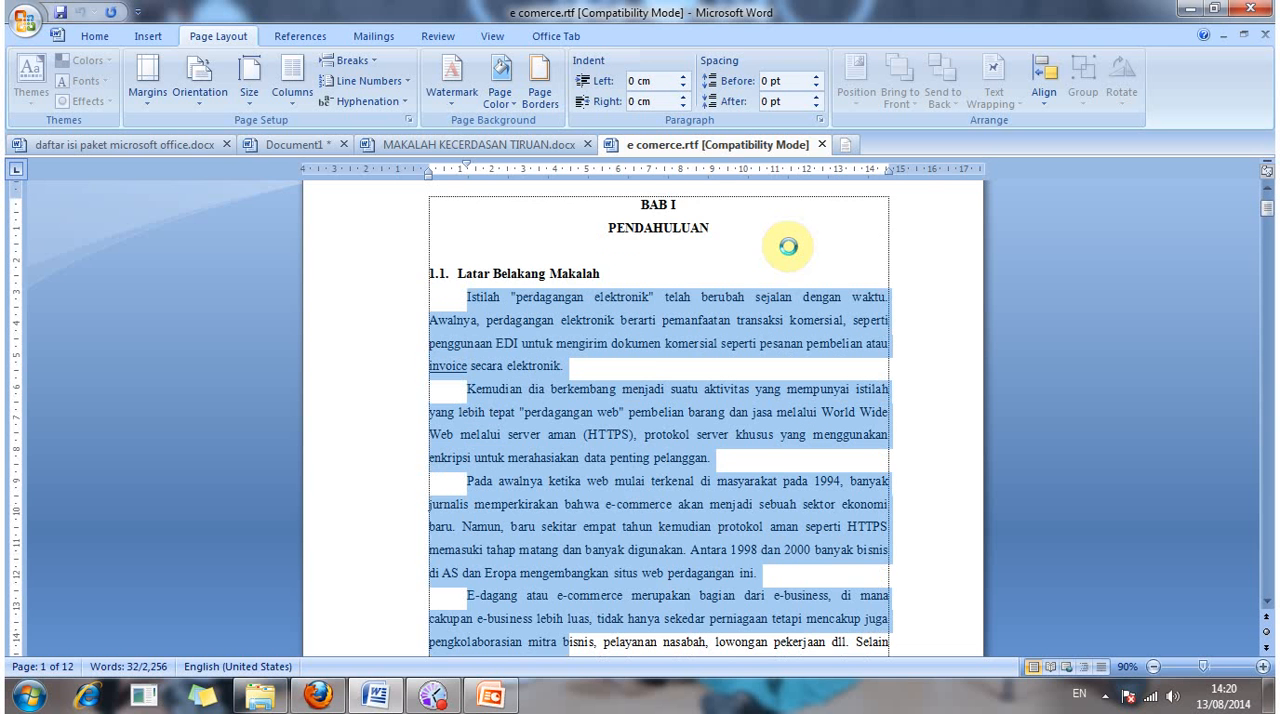
key(shift+Down)
key(shift+Down)
key(shift+Down)
key(shift+Down)
key(shift+Right)
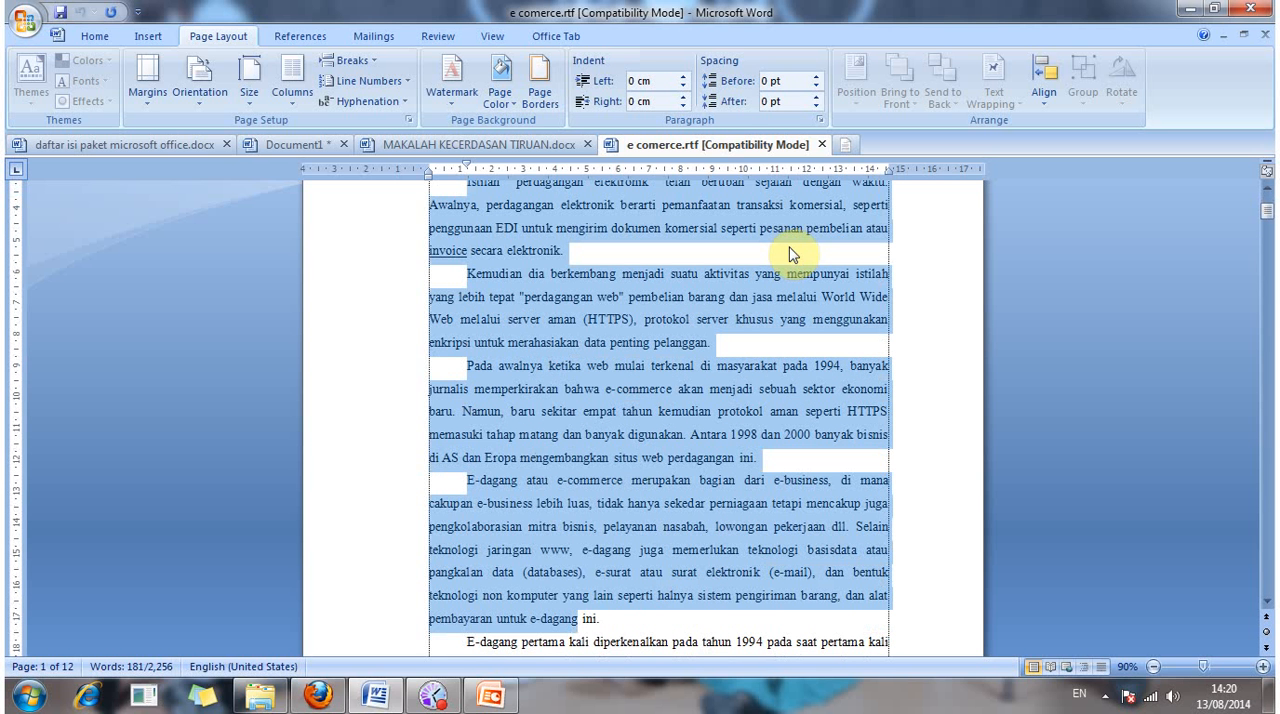
key(shift+Right)
key(shift+Right)
key(shift+Right)
key(shift+Right)
key(shift+Right)
Step: Replace the "Istilah" paragraph in Document1's narrow column with the four copied paragraphs
click(507, 141)
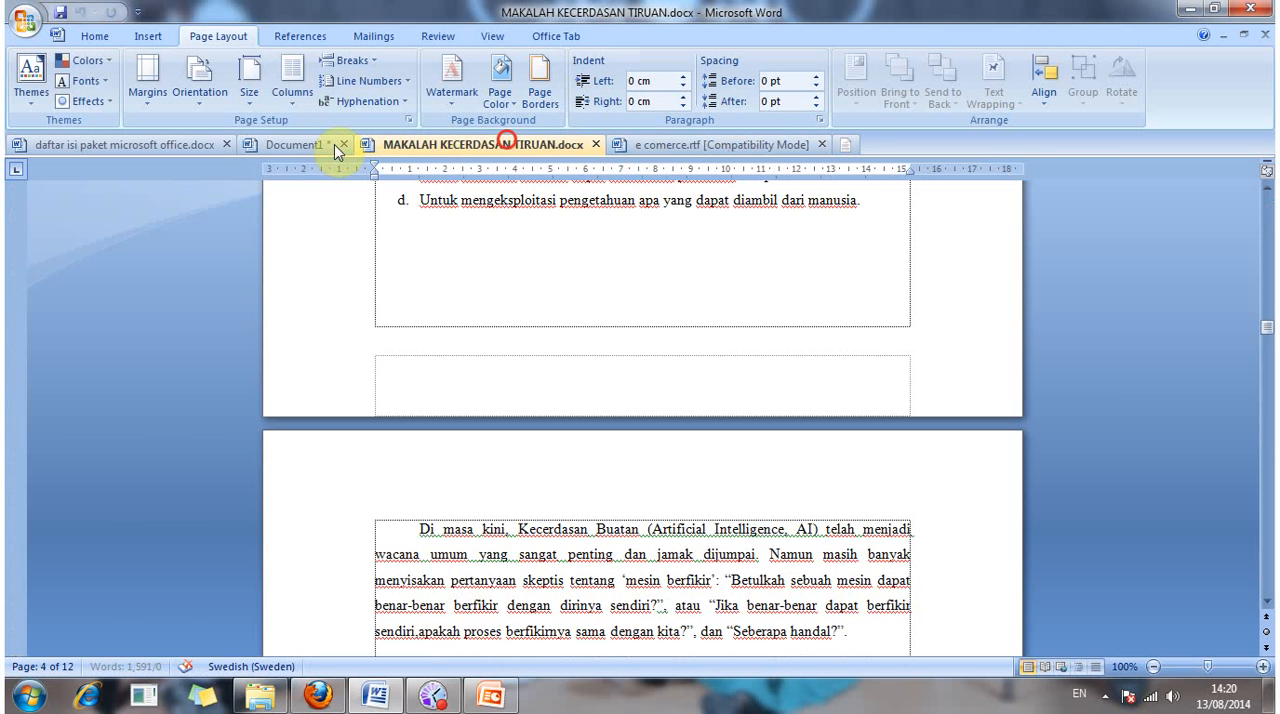
click(300, 144)
click(410, 305)
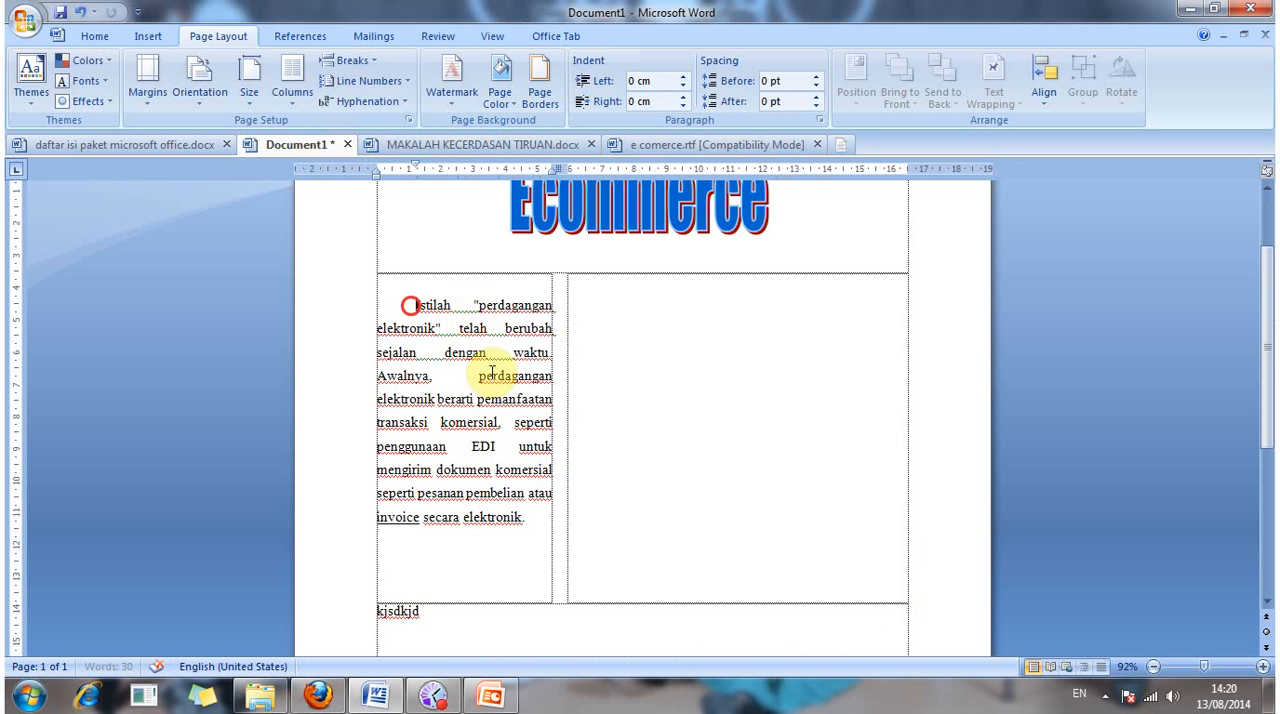
drag(492, 373, 556, 535)
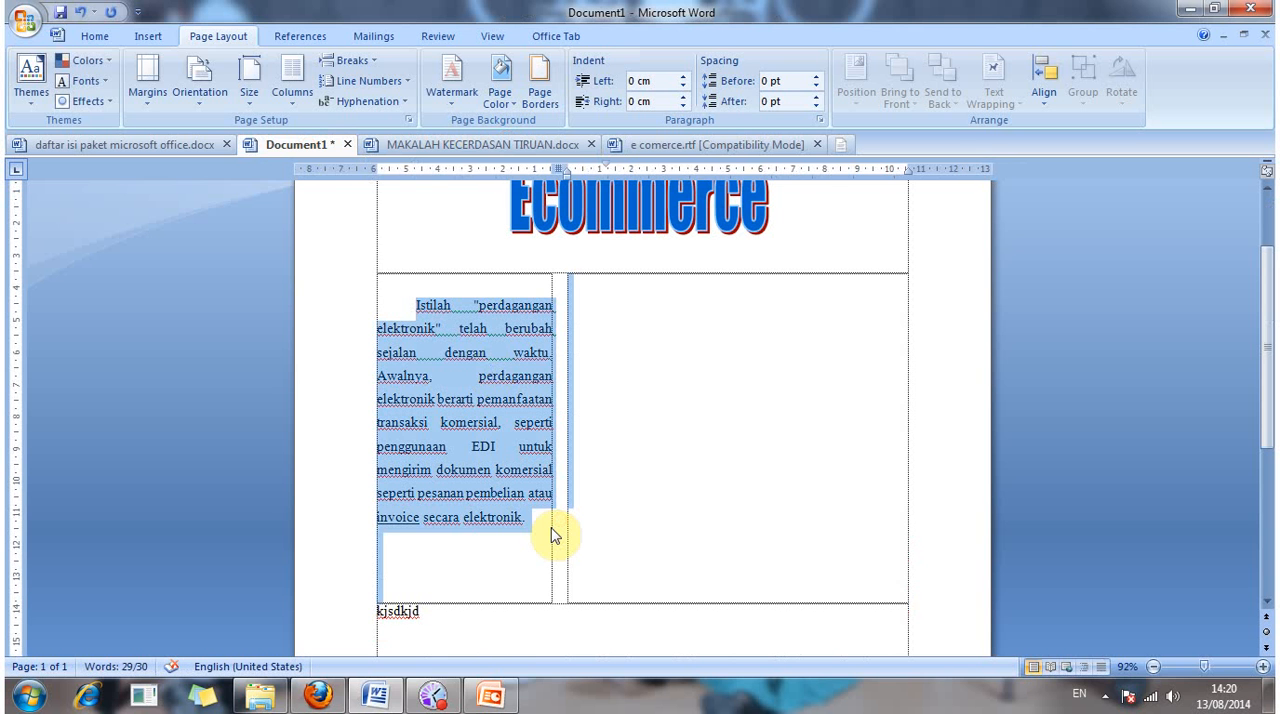
key(ctrl+a)
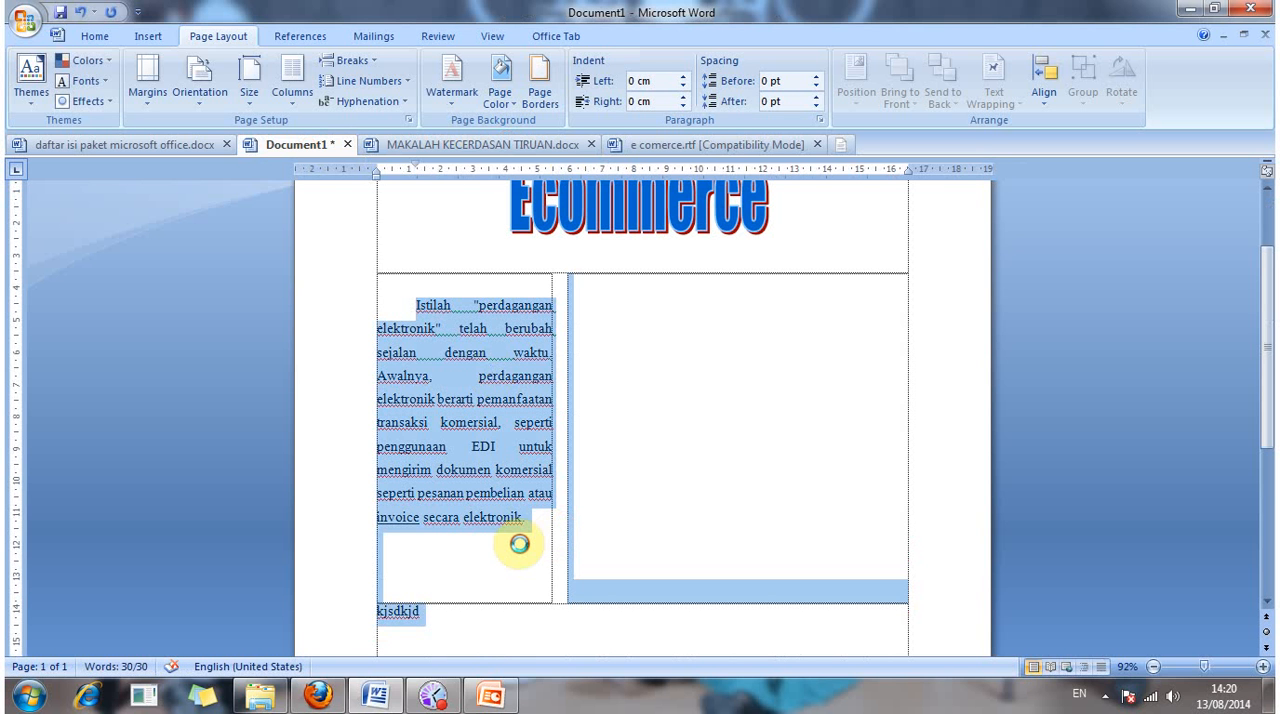
click(440, 393)
drag(410, 302, 528, 533)
key(ctrl+v)
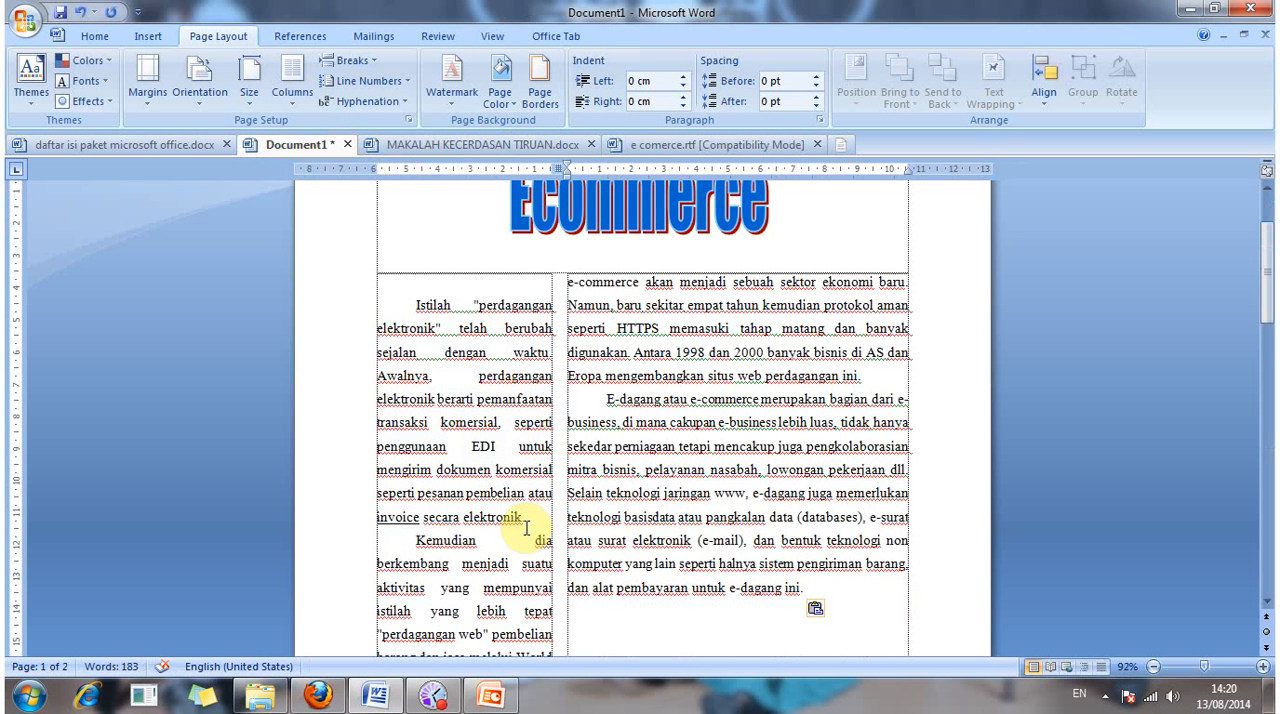
Step: Remove one blank line between the Ecommerce title and the two columns
scroll(750, 525, down, 2)
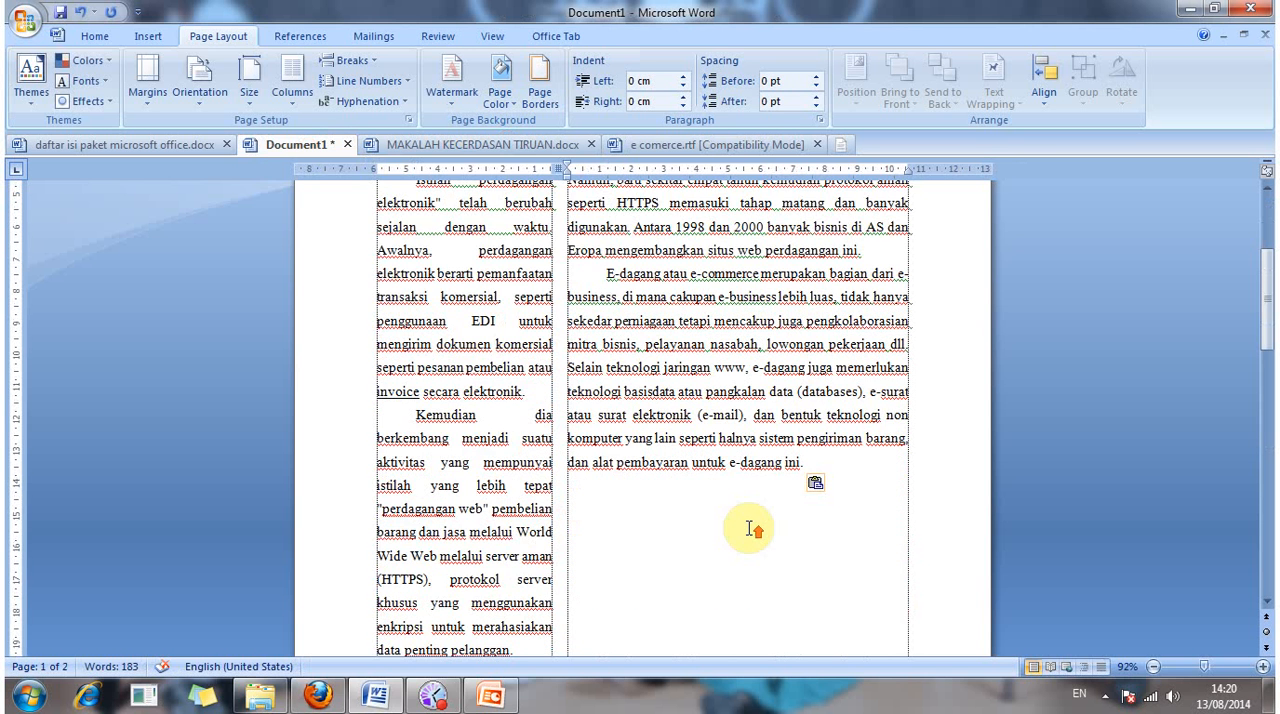
scroll(752, 530, up, 3)
scroll(416, 297, down, 1)
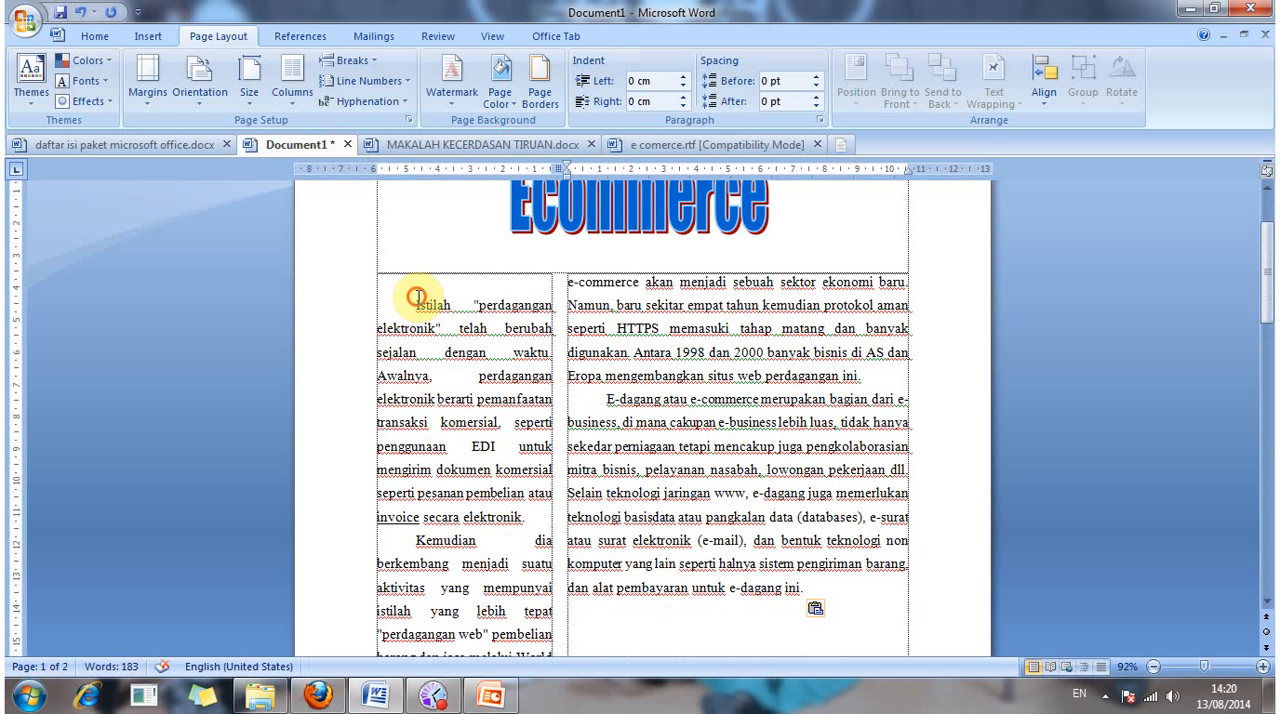
click(416, 297)
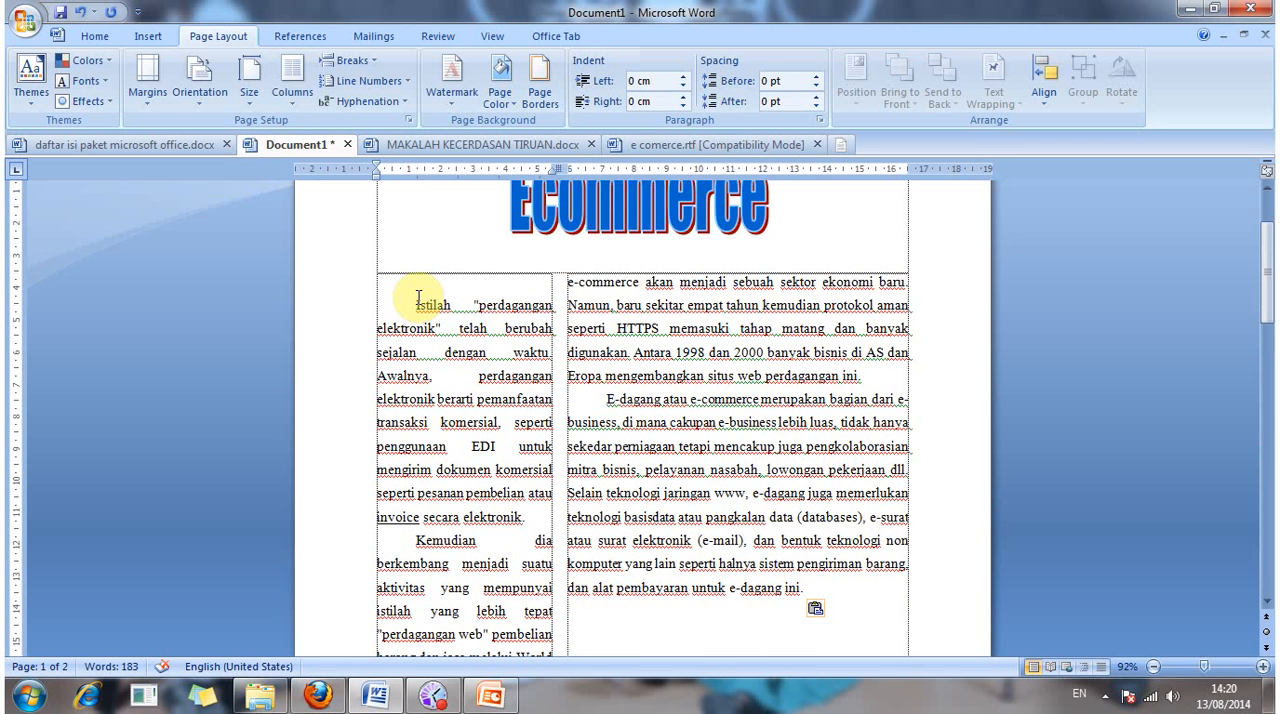
key(BackSpace)
Step: Delete the last paragraph of the wide column, starting with "E-dagang atau e-commerce"
scroll(556, 390, down, 3)
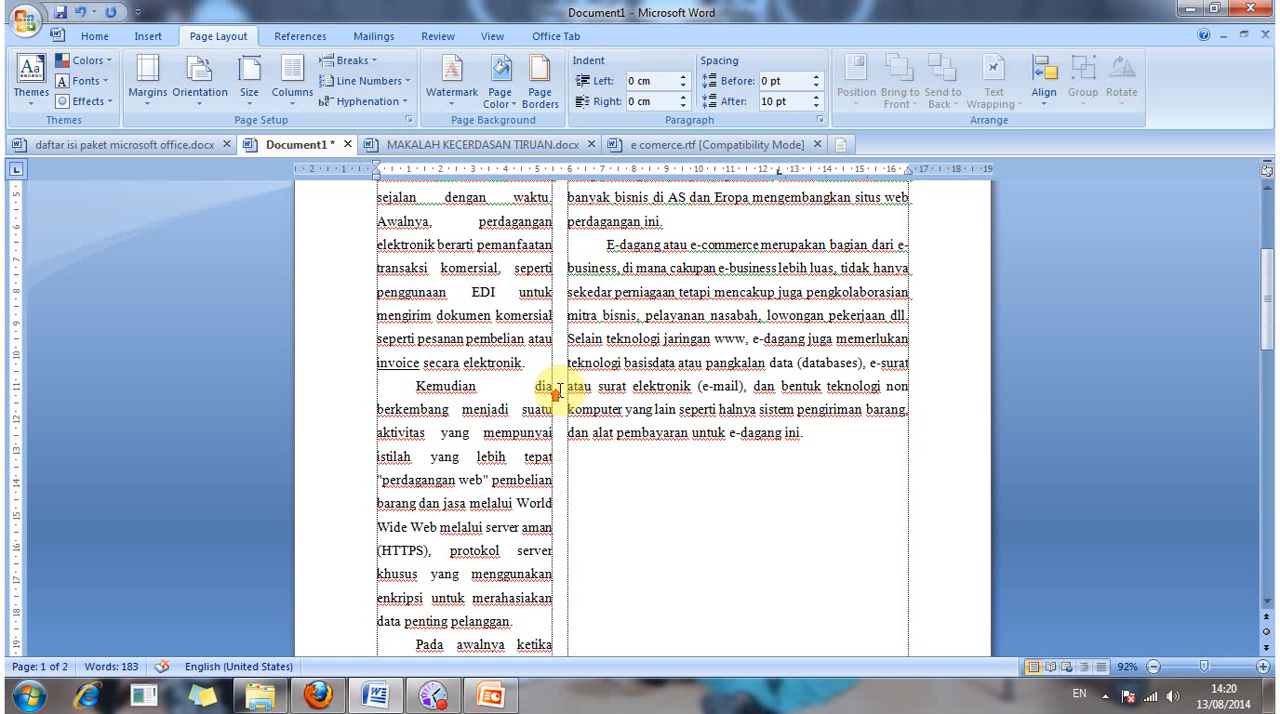
scroll(556, 392, down, 7)
scroll(572, 390, down, 10)
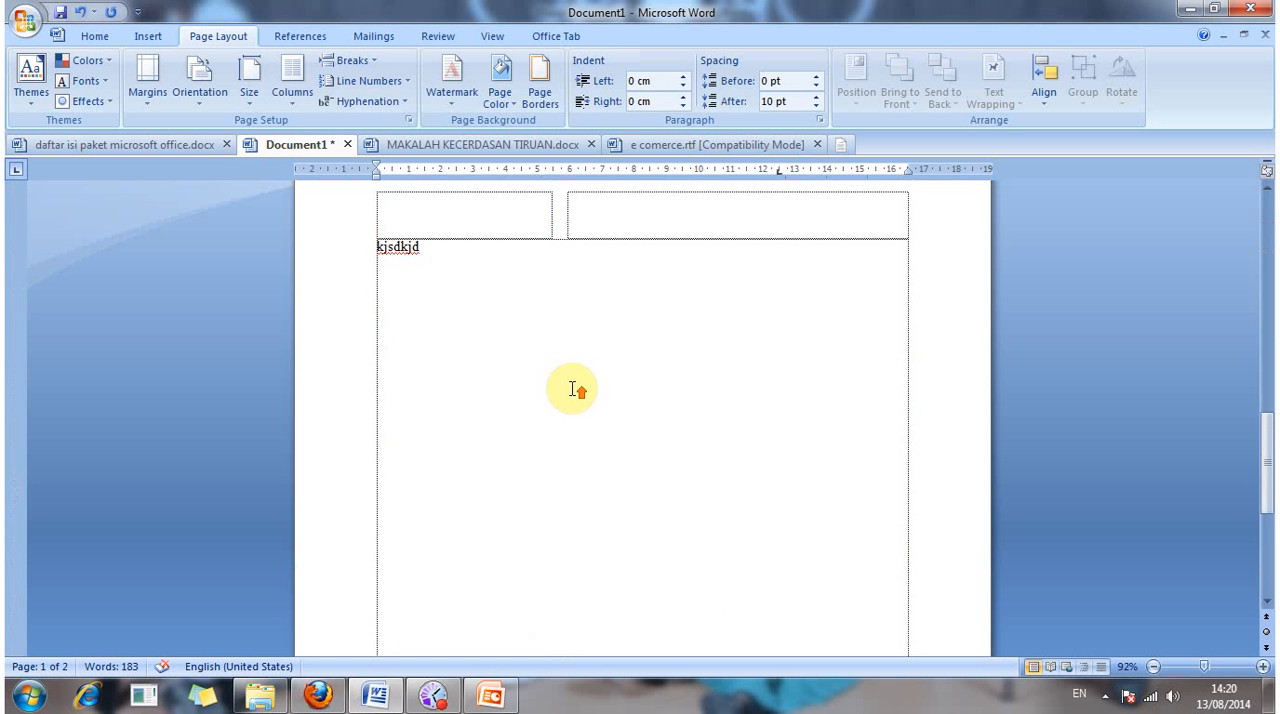
scroll(572, 390, up, 10)
scroll(573, 390, up, 7)
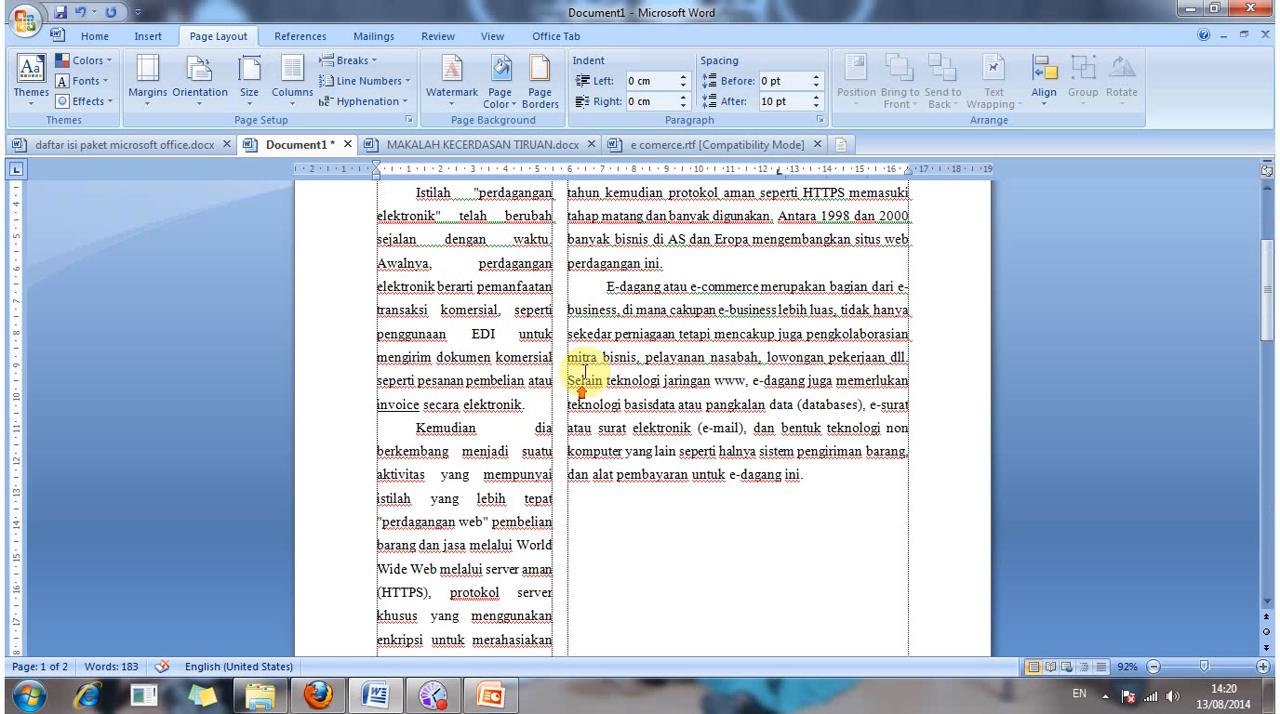
click(603, 285)
drag(603, 285, 863, 488)
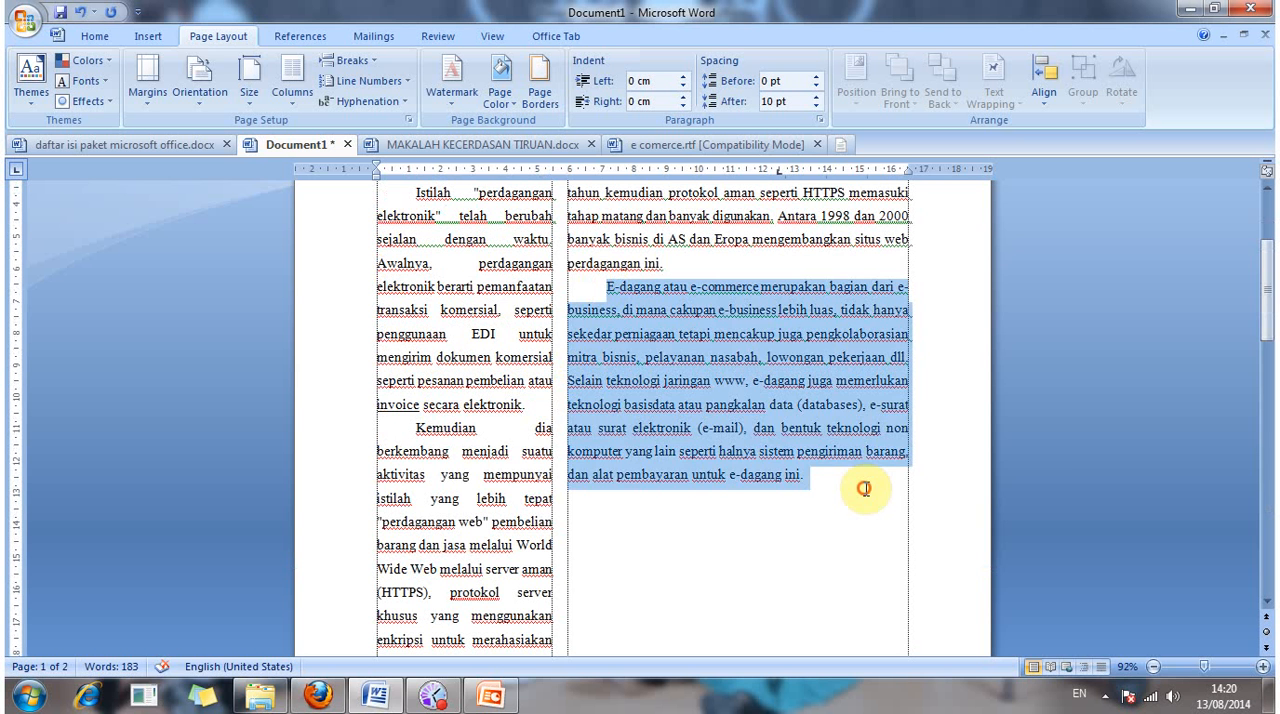
key(Delete)
key(Delete)
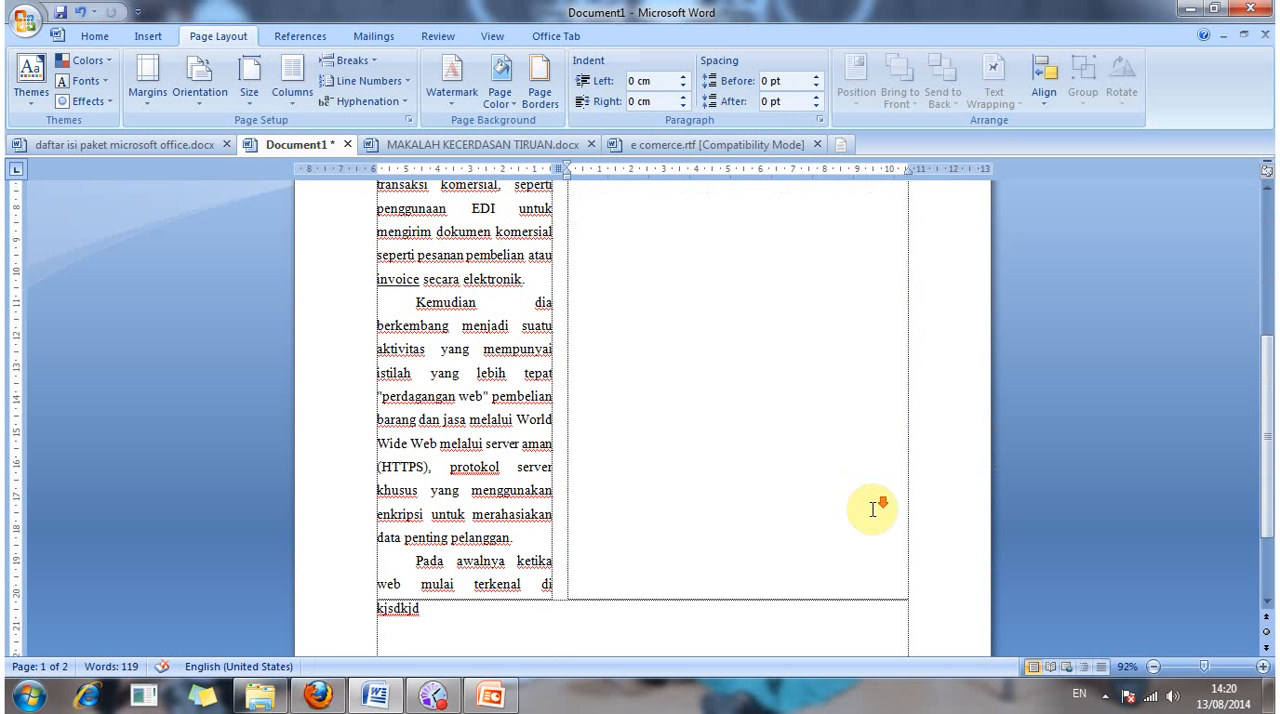
scroll(875, 505, down, 2)
scroll(878, 500, up, 6)
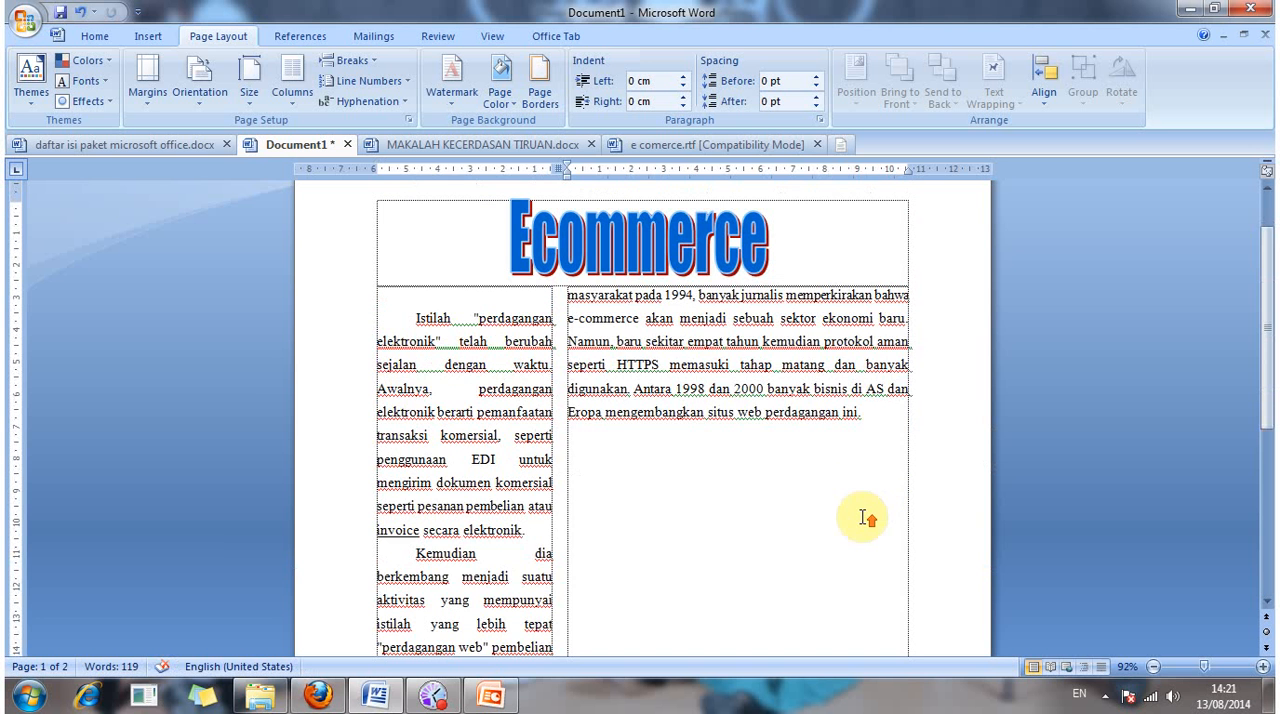
Step: Try removing another blank line above the two columns, and put that line back under the Ecommerce title
click(417, 311)
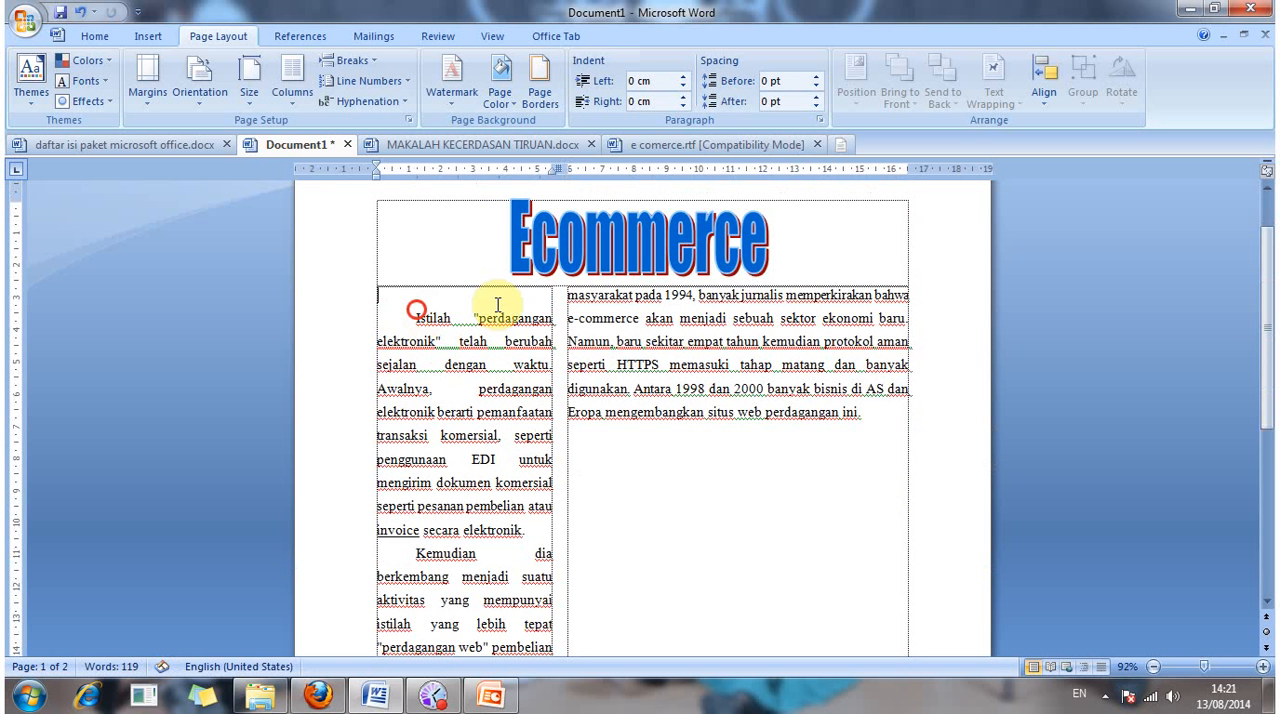
key(BackSpace)
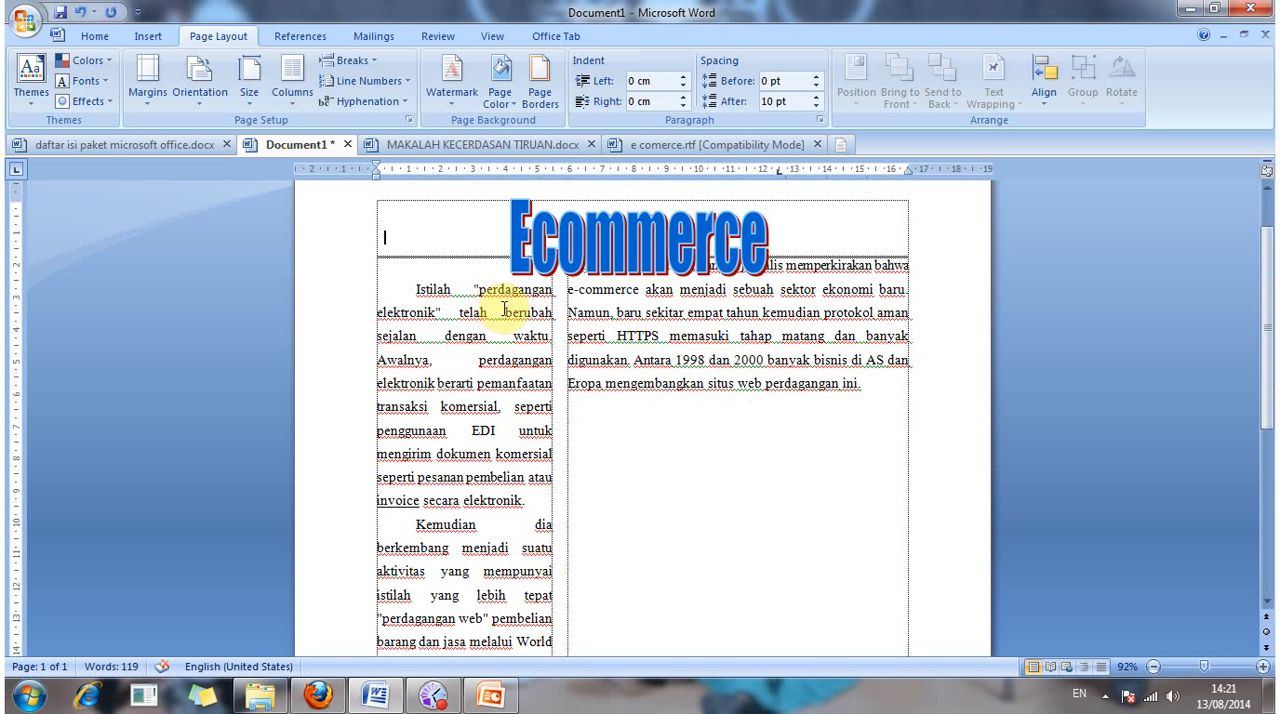
key(Return)
Step: Delete the wide column's text from "masyarakat pada 1994" through "situs web perdagangan ini."
scroll(632, 328, down, 5)
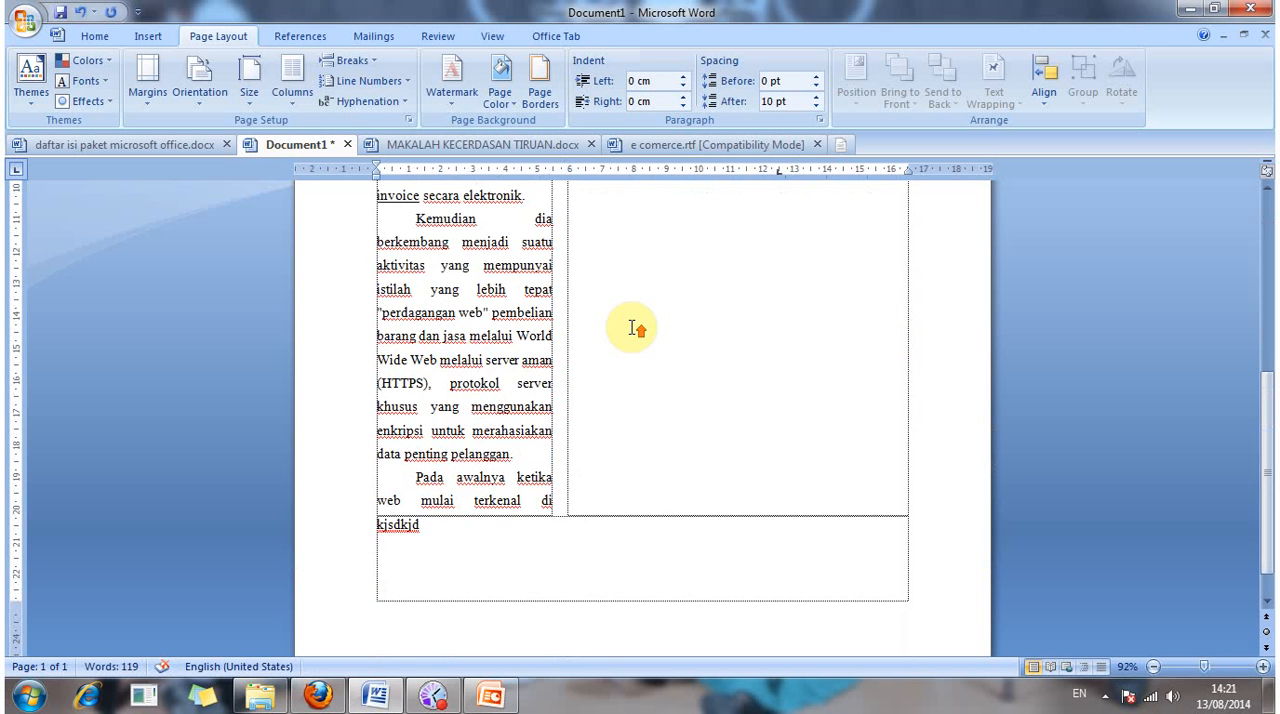
scroll(632, 328, up, 4)
click(569, 212)
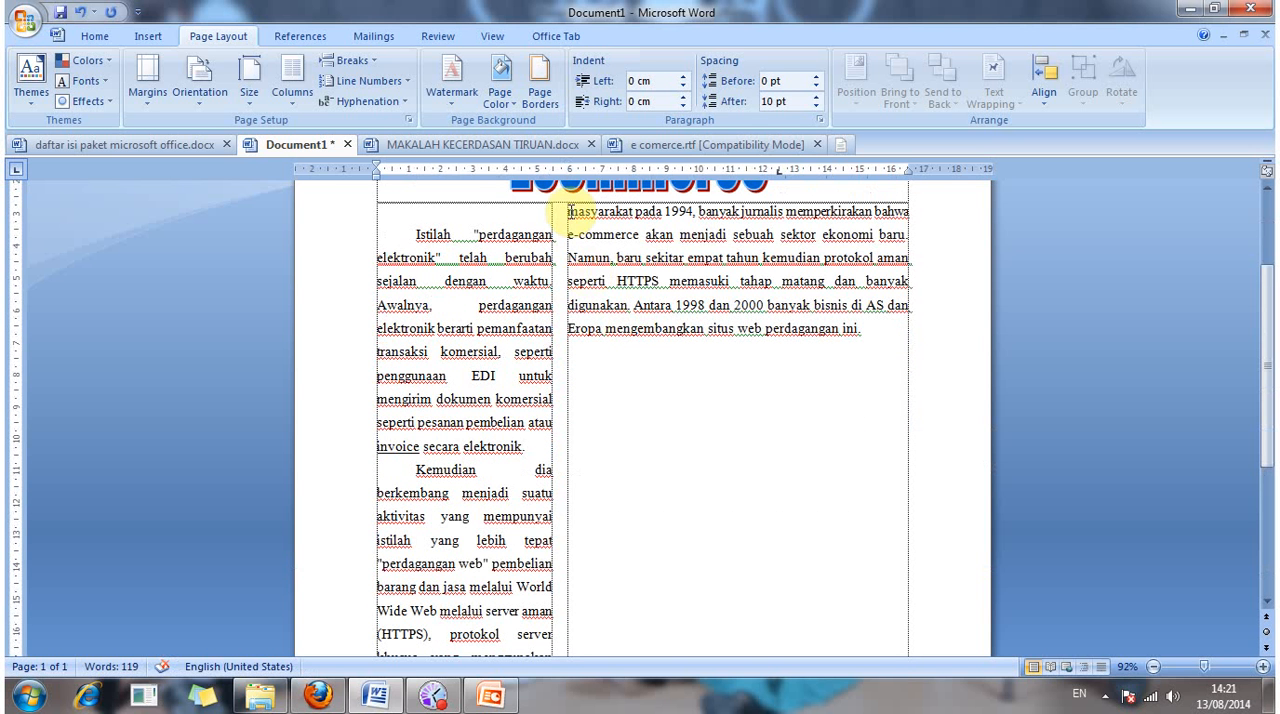
click(568, 211)
click(568, 211)
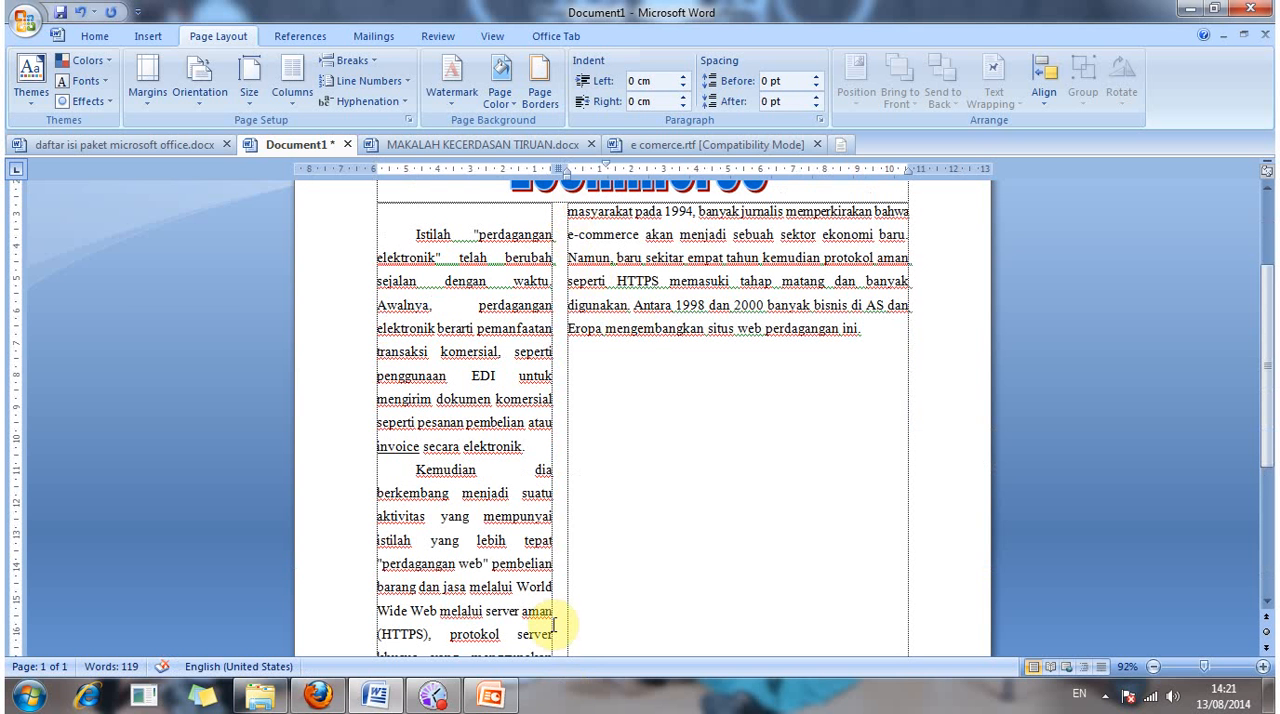
key(shift+End)
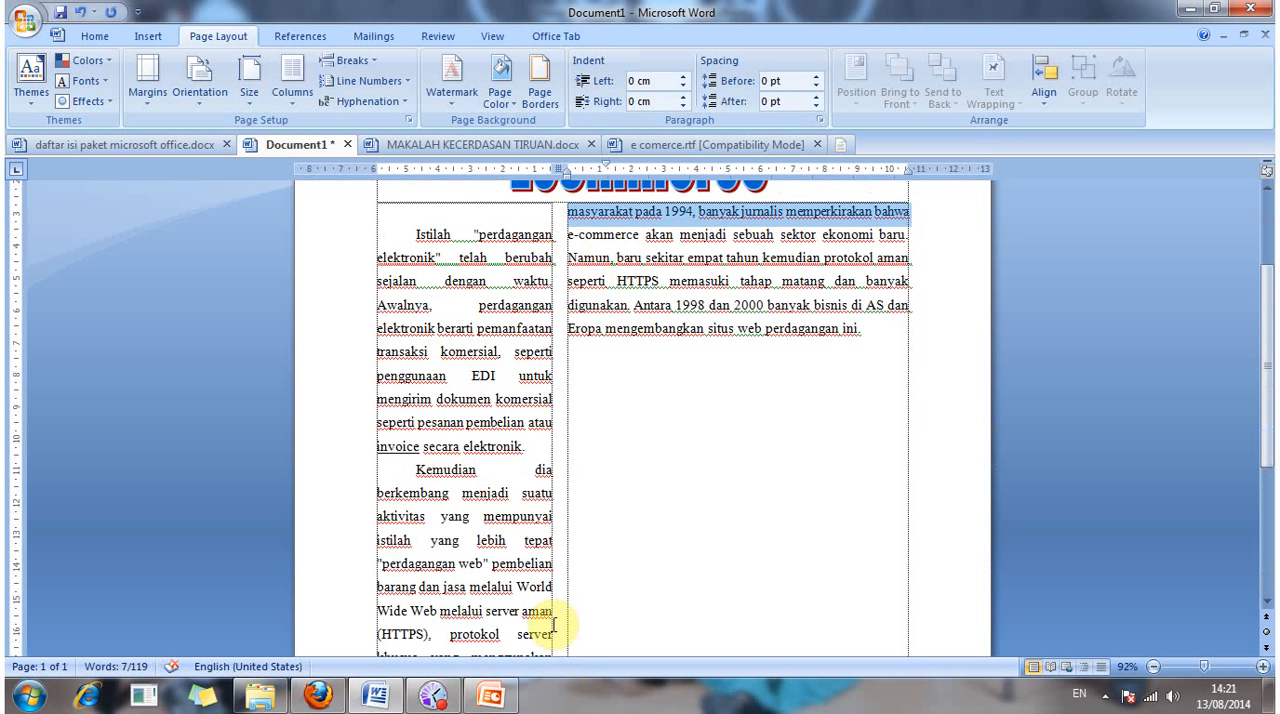
key(shift+Down)
key(shift+Down)
key(shift+Down)
key(shift+Down)
key(ctrl+c)
key(Delete)
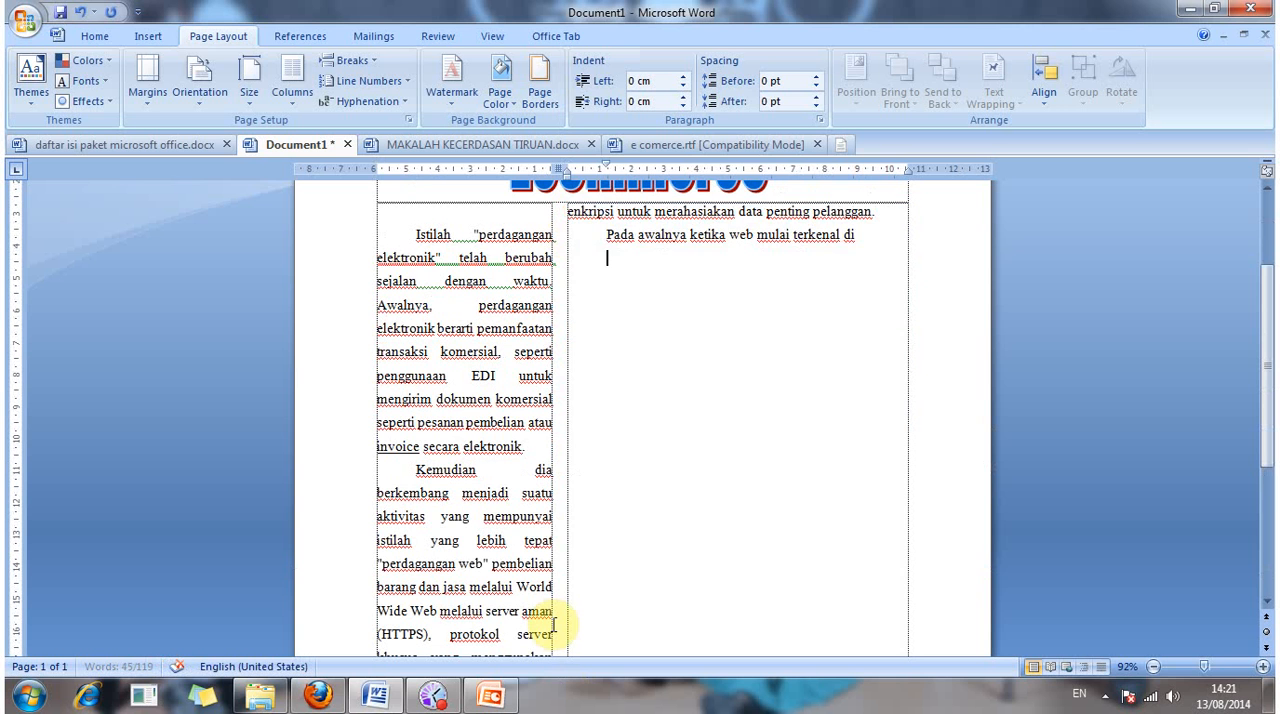
click(681, 620)
scroll(681, 615, down, 3)
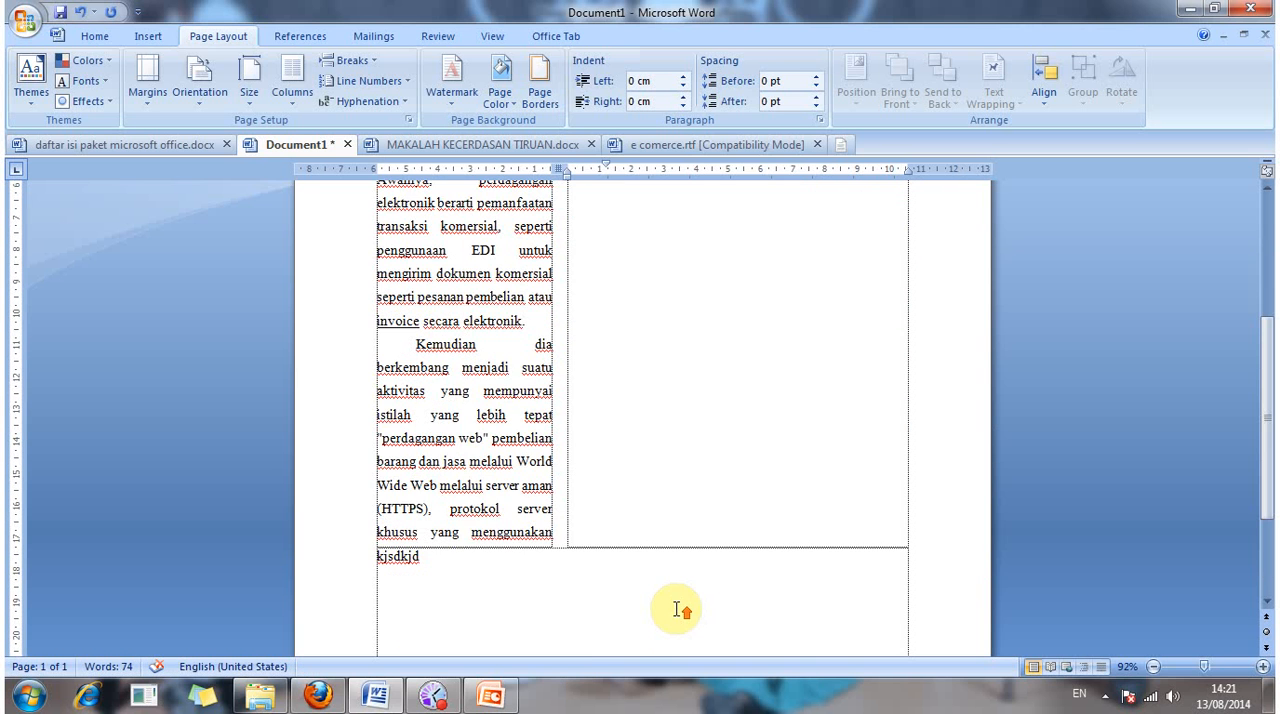
scroll(677, 606, up, 3)
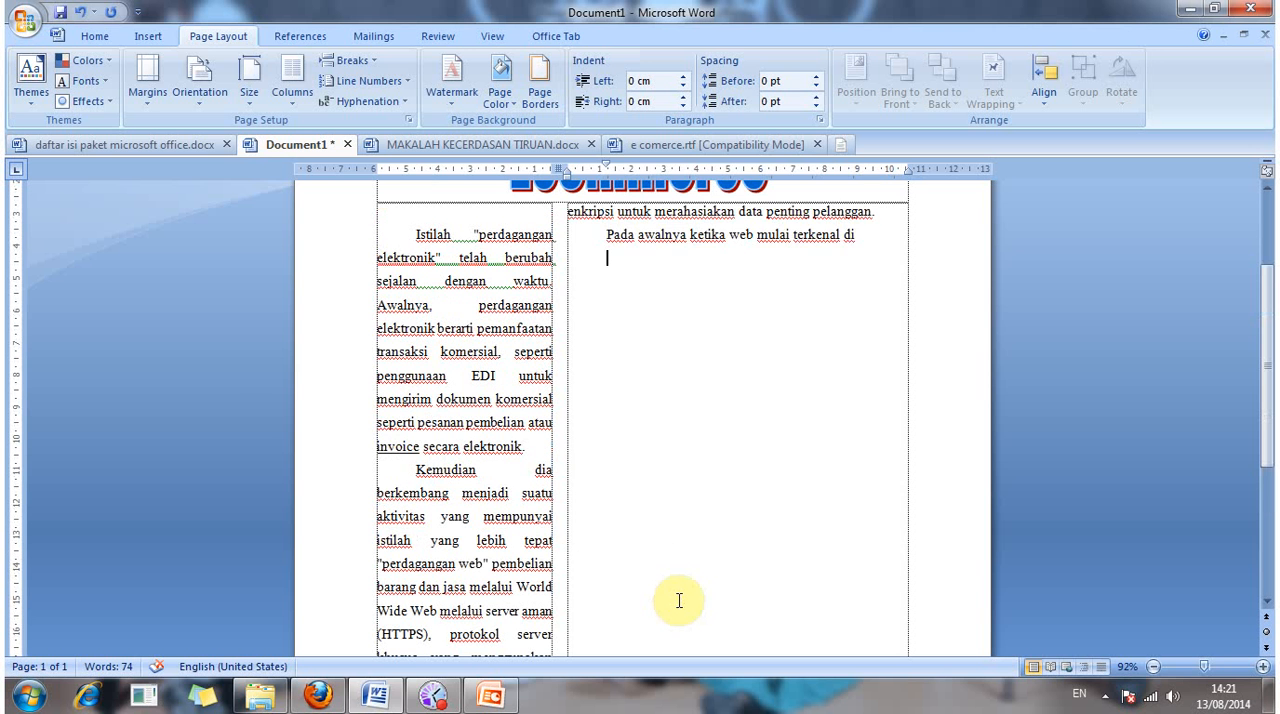
Step: Restore the wide column's deleted text from "masyarakat pada 1994" through "situs web perdagangan ini."
key(ctrl+v)
click(661, 556)
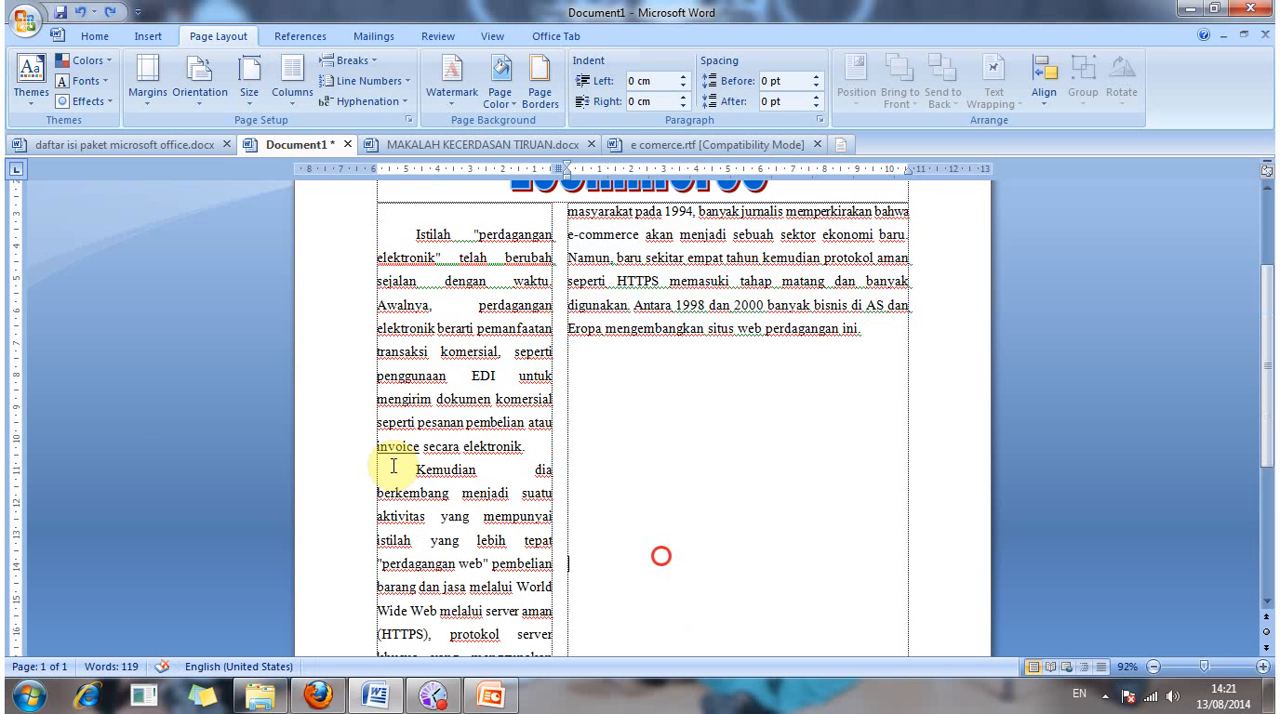
Step: Insert blank lines before the "Kemudian dia berkembang" paragraph to move it from the narrow column to the start of the wide column
click(400, 468)
key(Return)
key(Return)
key(Return)
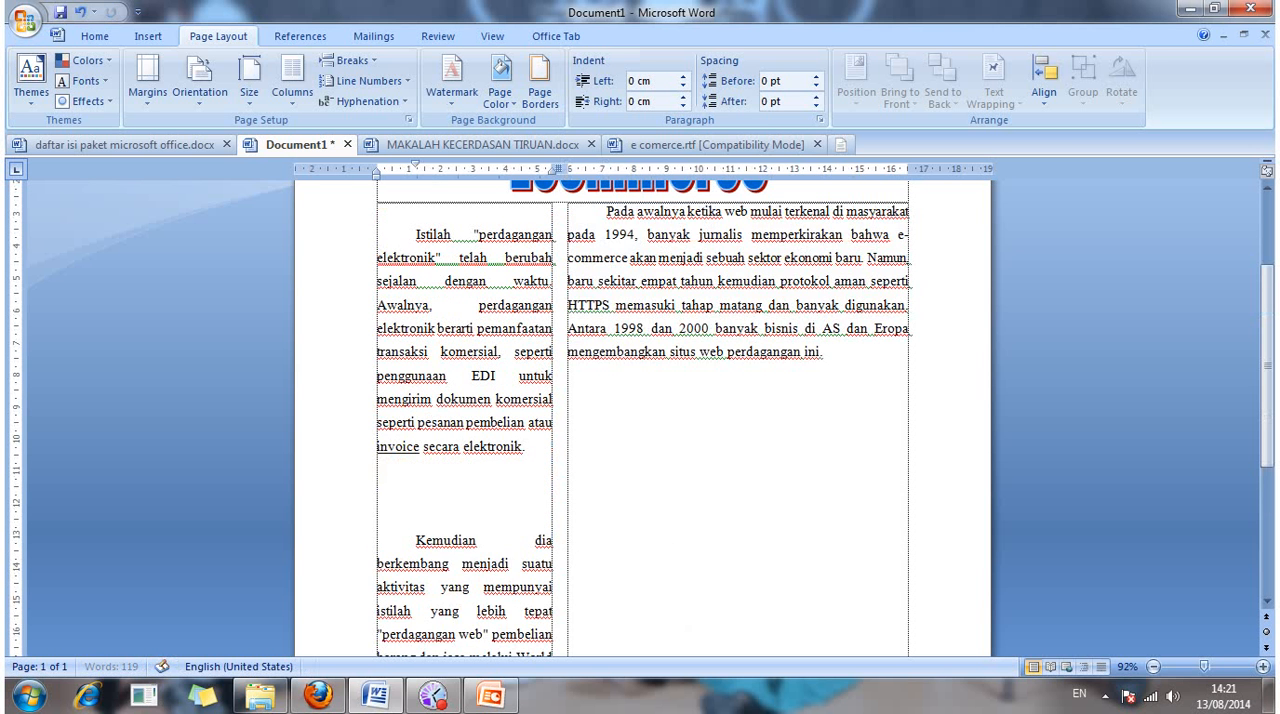
key(Return)
key(Return)
key(Return)
key(Return)
key(Return)
key(Return)
key(Return)
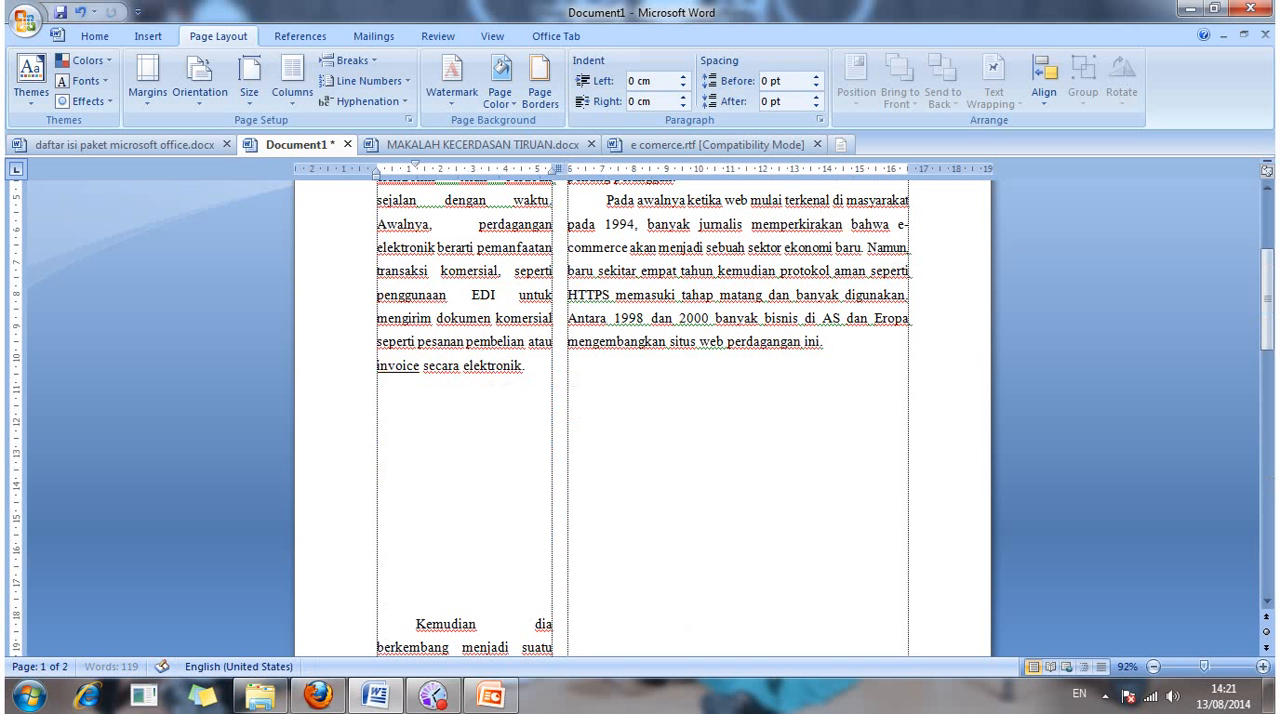
key(Return)
key(Return)
key(Return)
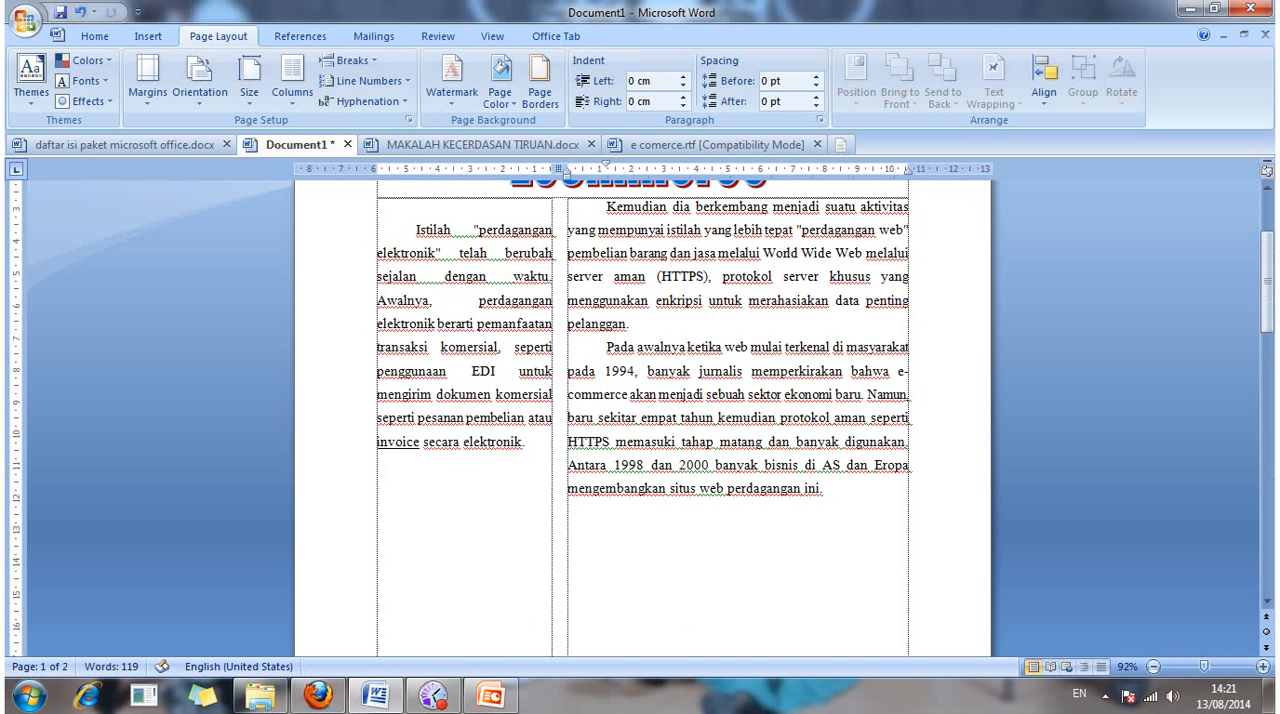
Step: Delete the surplus blank lines at the end of the wide column, above the single-column "kjsdkjd" line
scroll(612, 495, down, 2)
scroll(612, 495, down, 4)
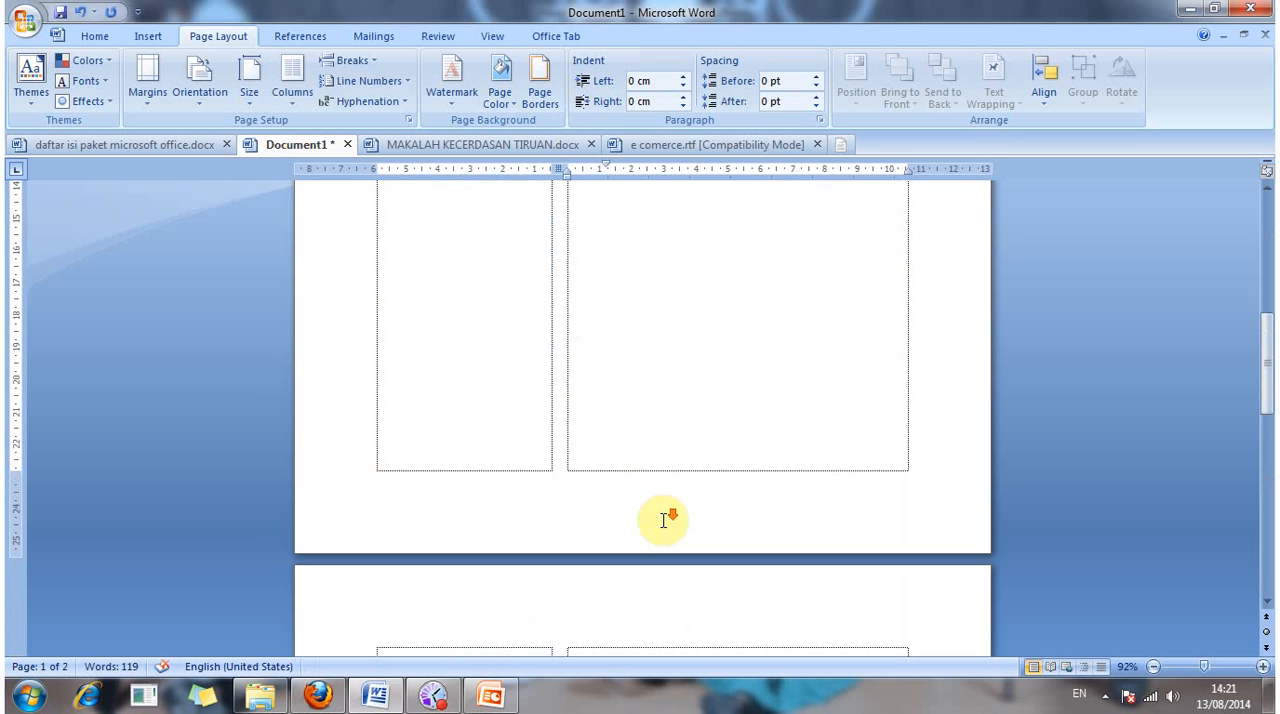
scroll(663, 519, down, 1)
mouse_move(607, 595)
mouse_down()
mouse_move(379, 334)
mouse_move(398, 338)
mouse_up()
scroll(585, 340, down, 1)
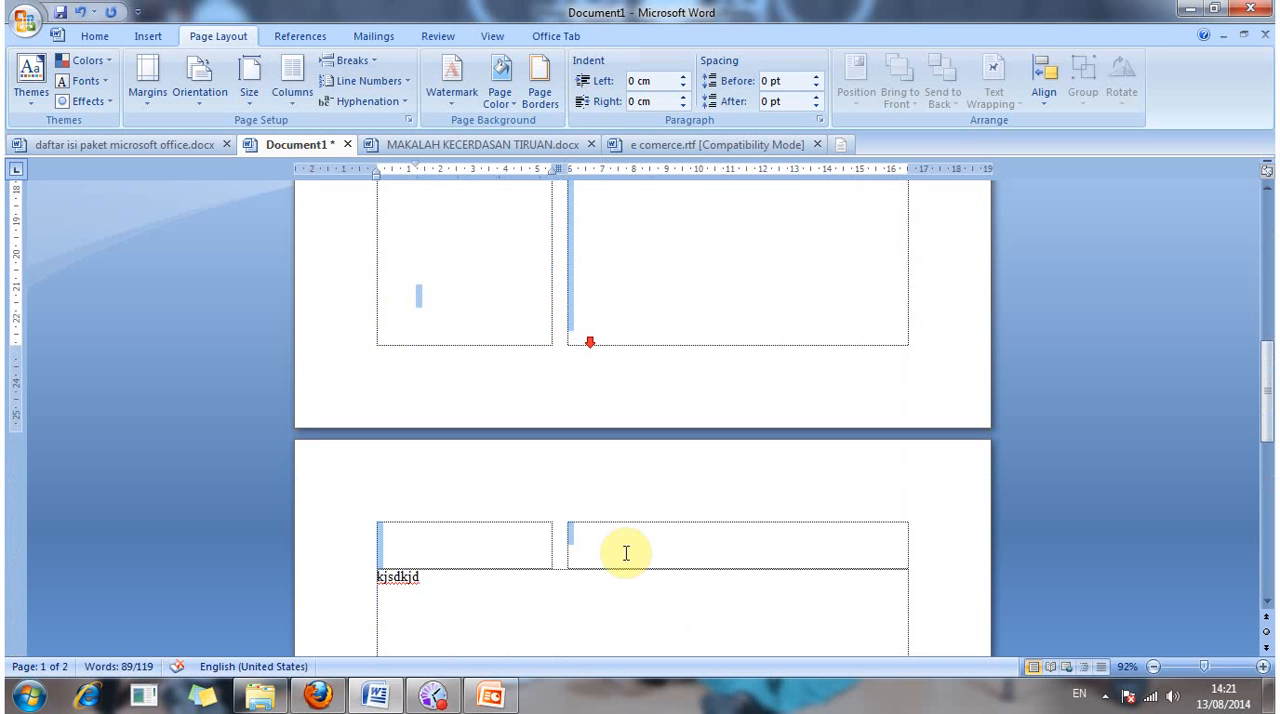
click(626, 553)
key(BackSpace)
key(BackSpace)
key(BackSpace)
key(BackSpace)
key(BackSpace)
key(BackSpace)
key(BackSpace)
key(BackSpace)
key(BackSpace)
key(BackSpace)
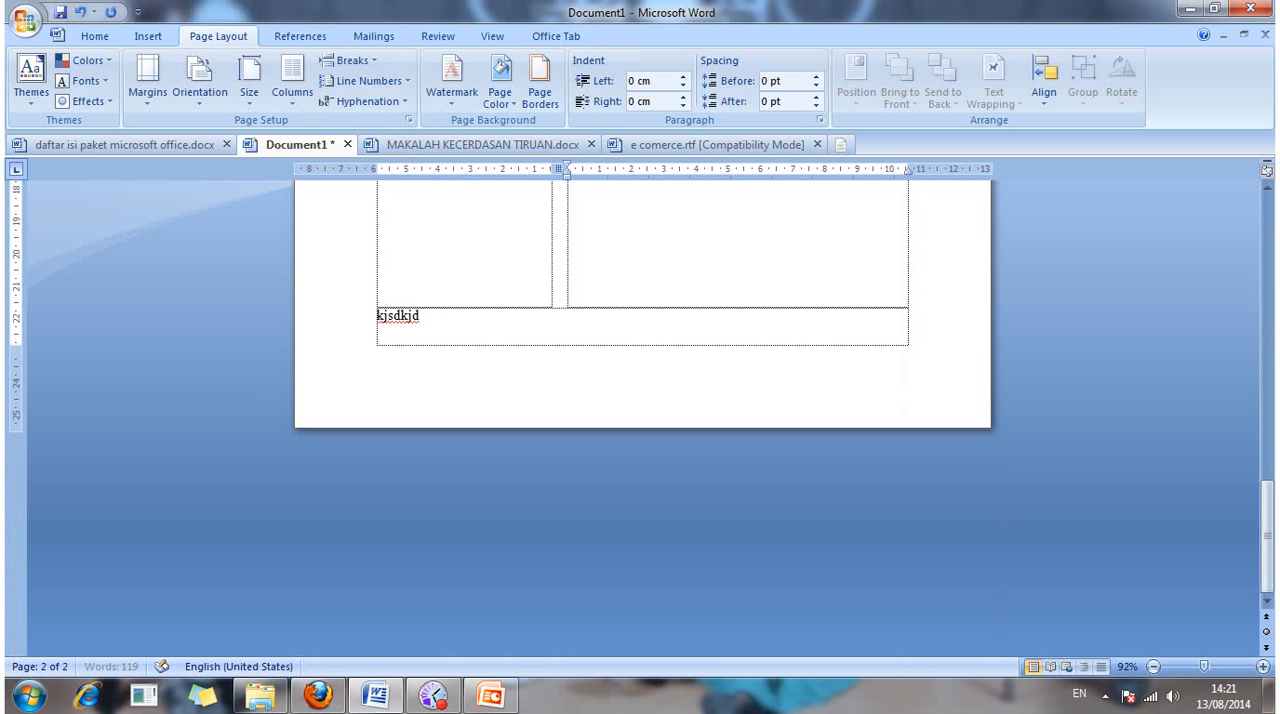
key(BackSpace)
key(BackSpace)
key(BackSpace)
key(BackSpace)
key(BackSpace)
click(652, 523)
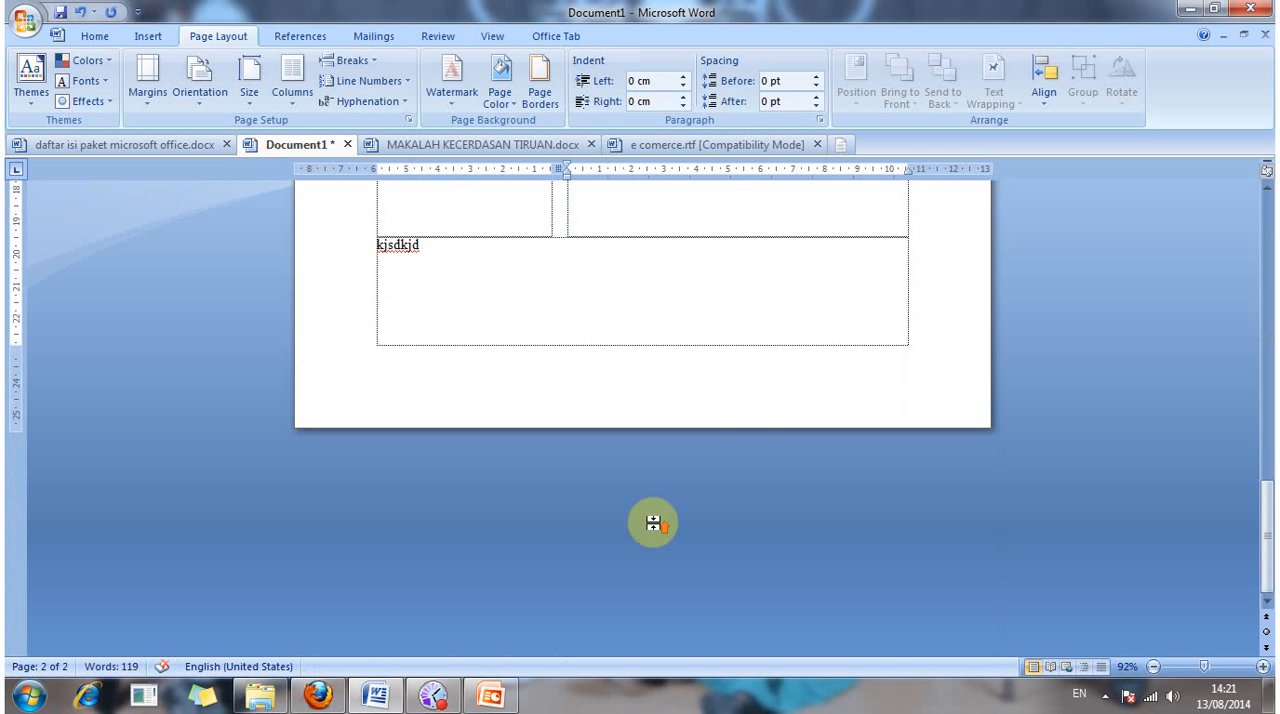
scroll(655, 523, up, 5)
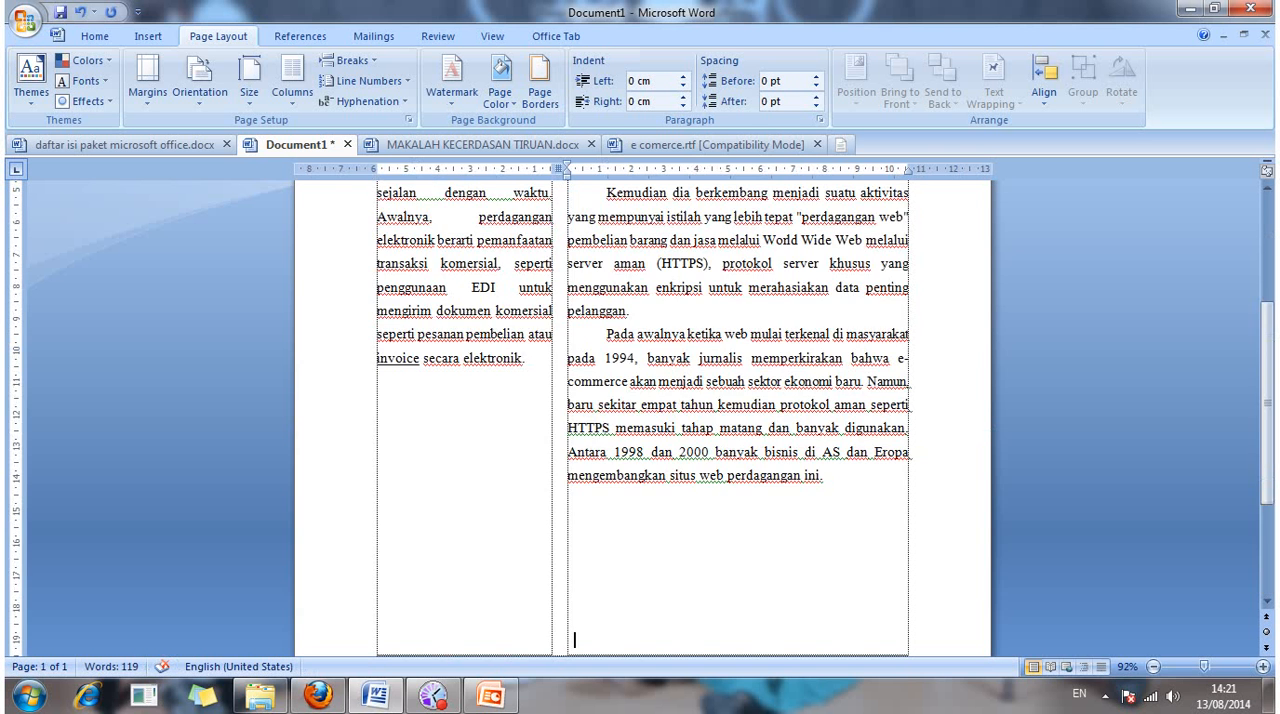
key(BackSpace)
key(BackSpace)
key(BackSpace)
key(BackSpace)
key(BackSpace)
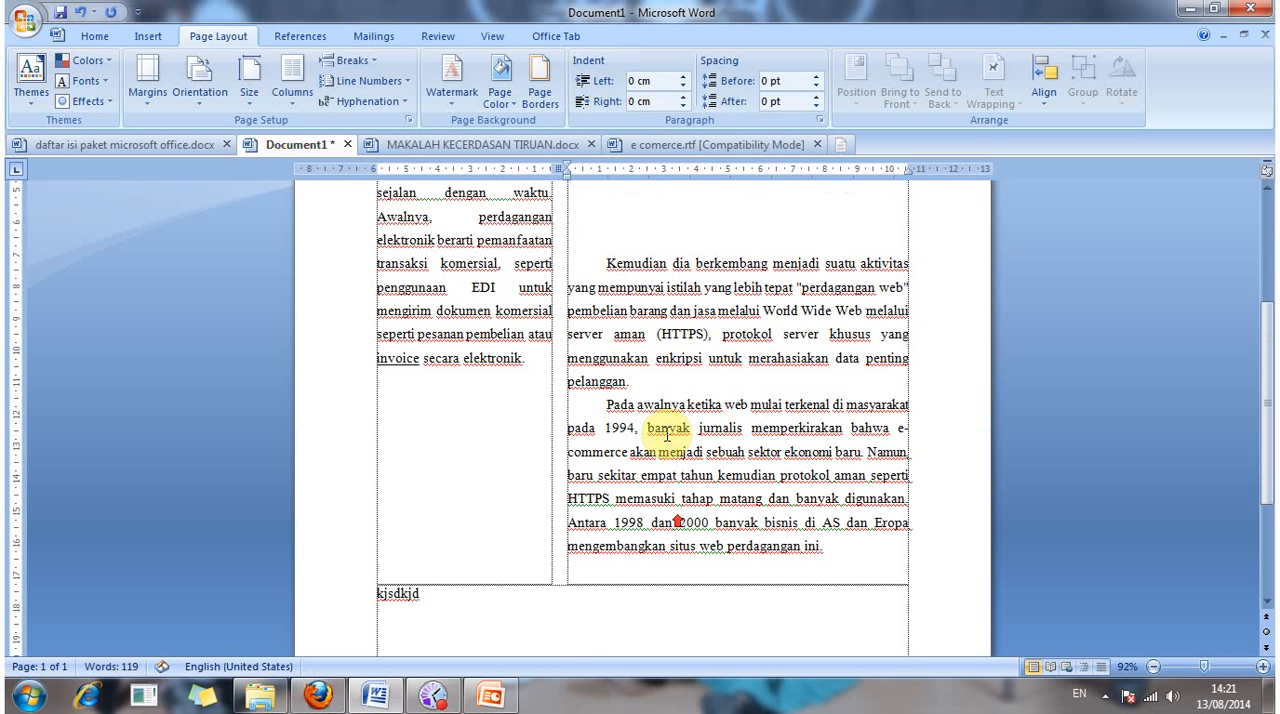
Step: Remove all the blank lines above the "Kemudian dia berkembang" paragraph so it directly follows the narrow column's first paragraph
scroll(648, 358, up, 1)
scroll(648, 358, up, 1)
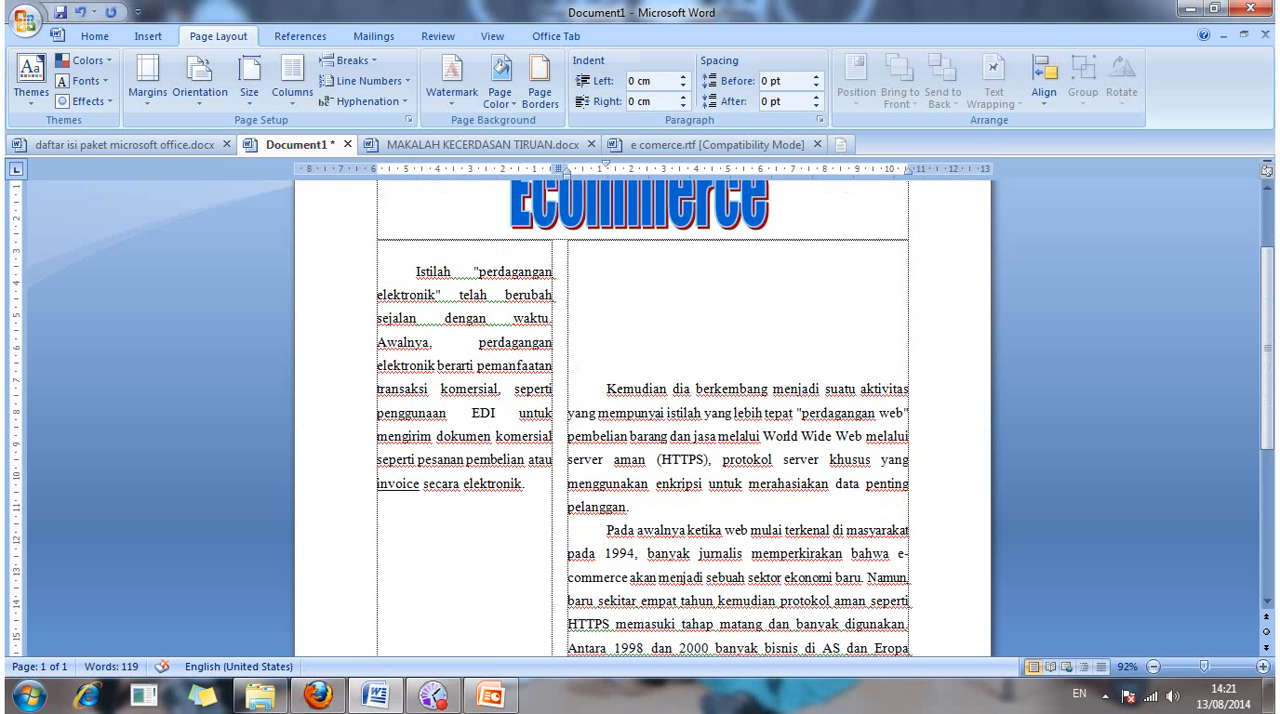
key(BackSpace)
key(BackSpace)
key(BackSpace)
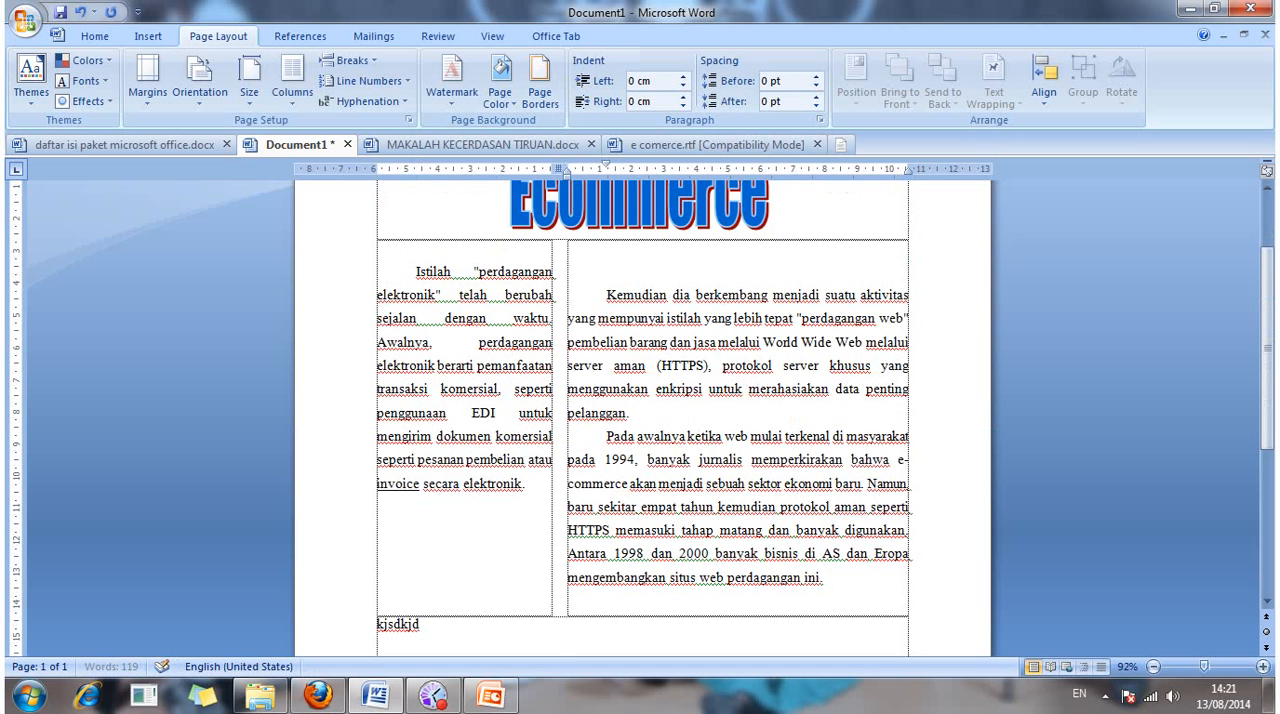
key(BackSpace)
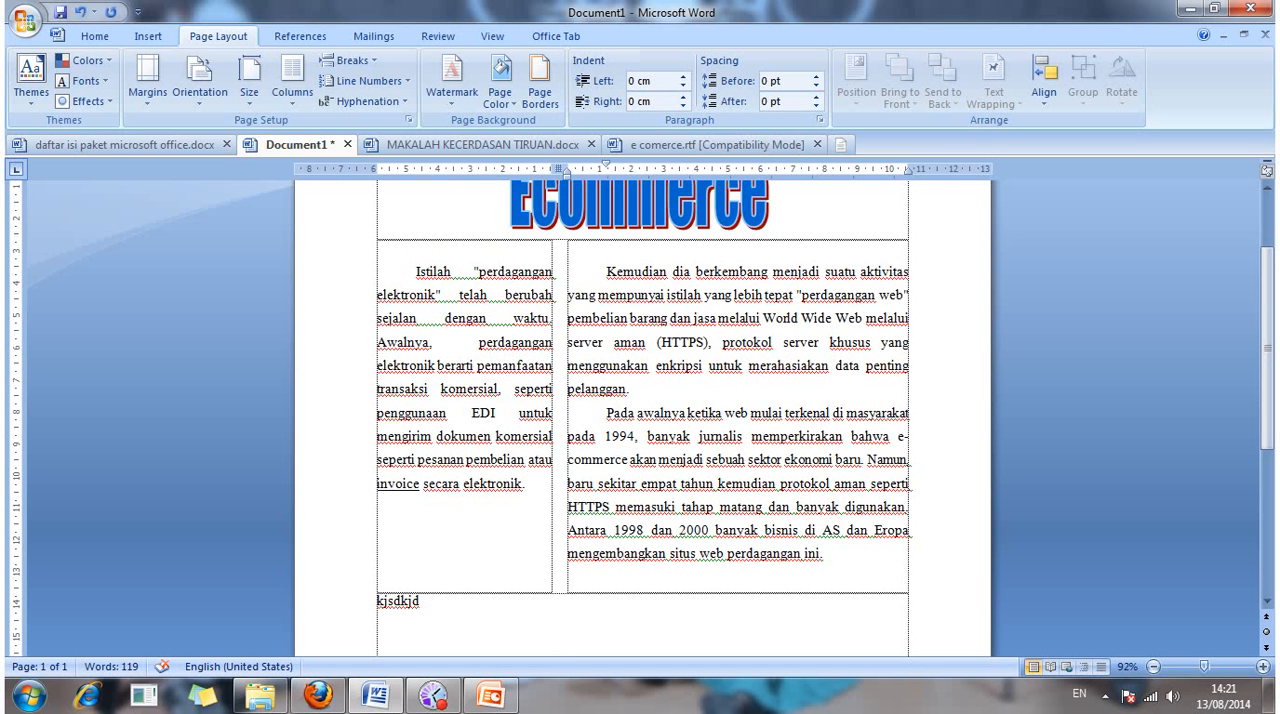
key(BackSpace)
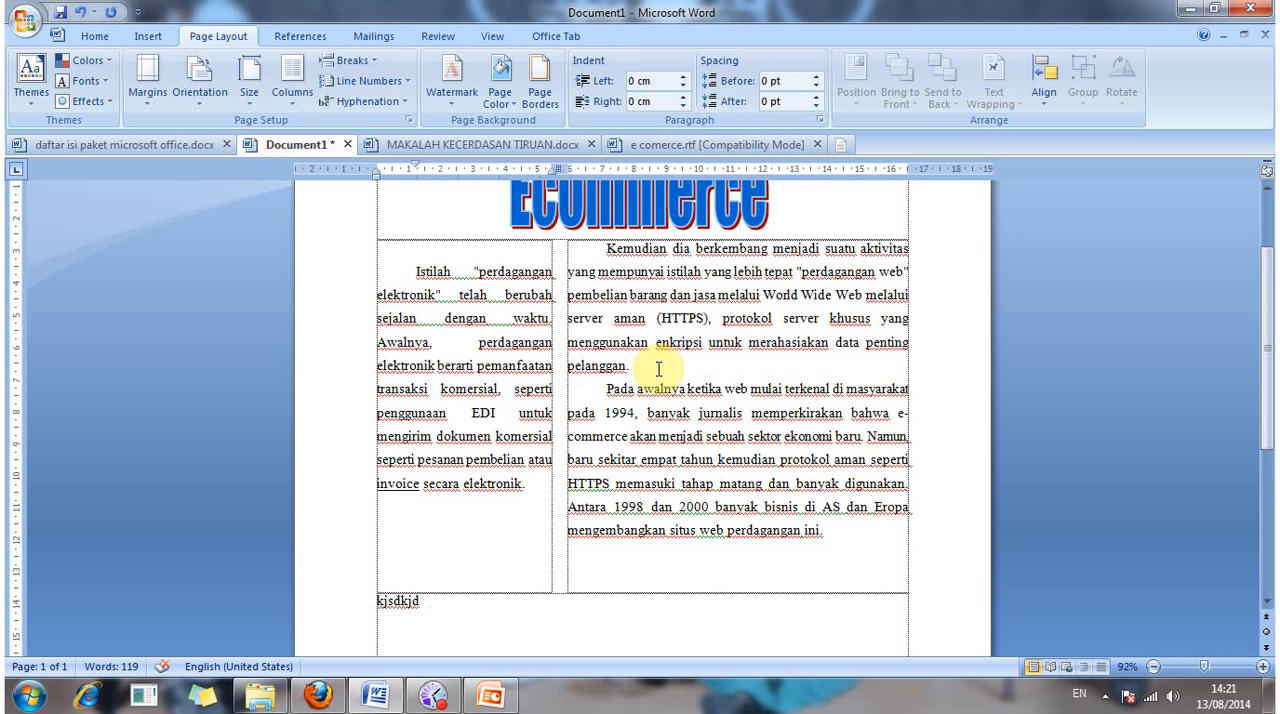
click(607, 247)
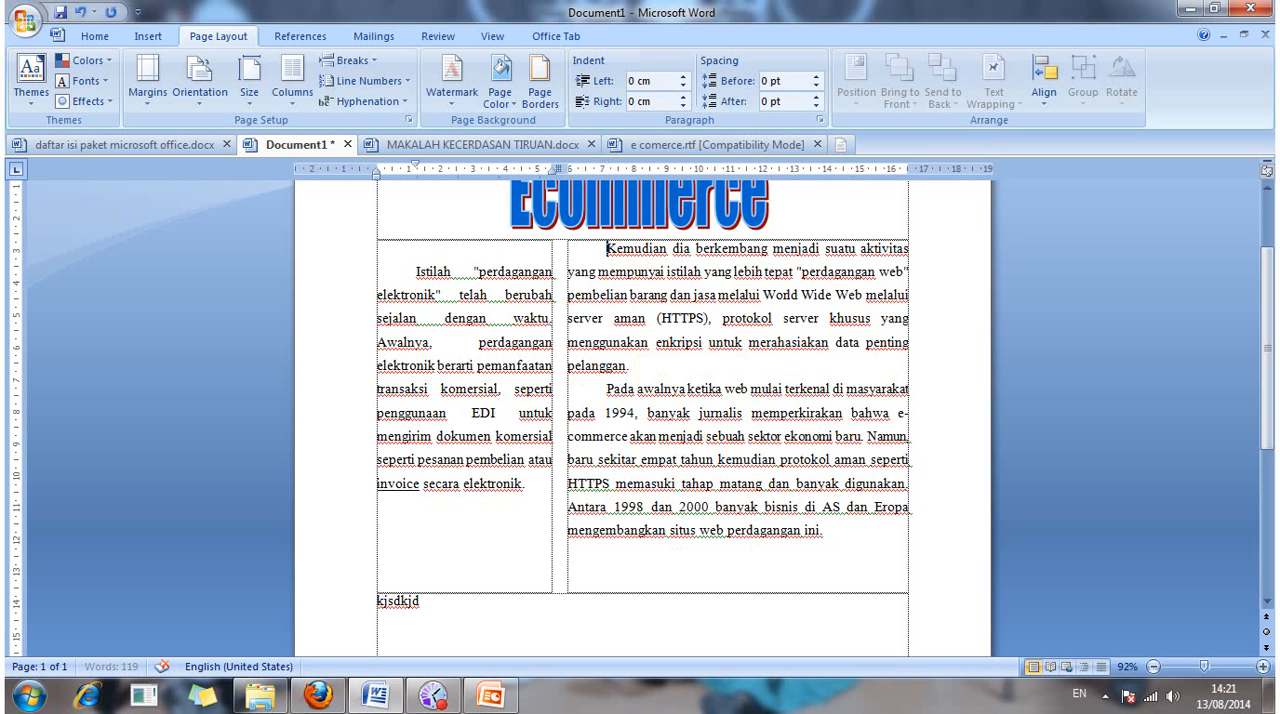
key(BackSpace)
key(BackSpace)
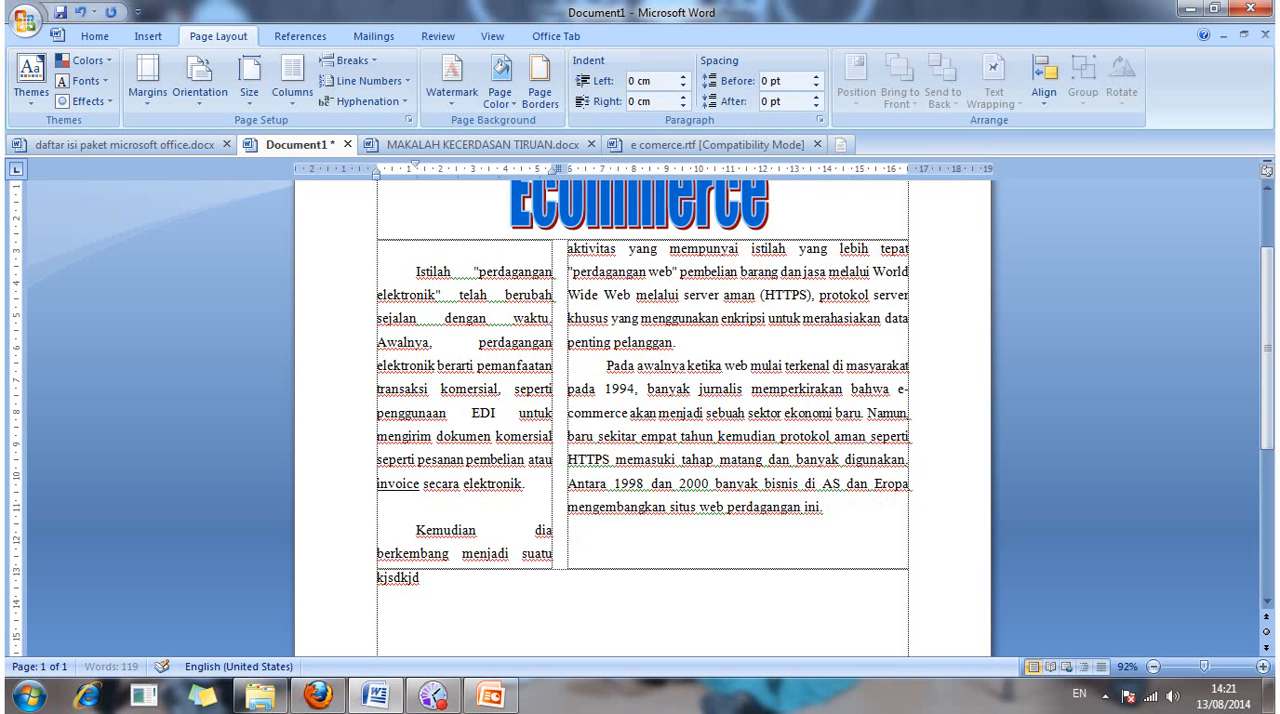
key(BackSpace)
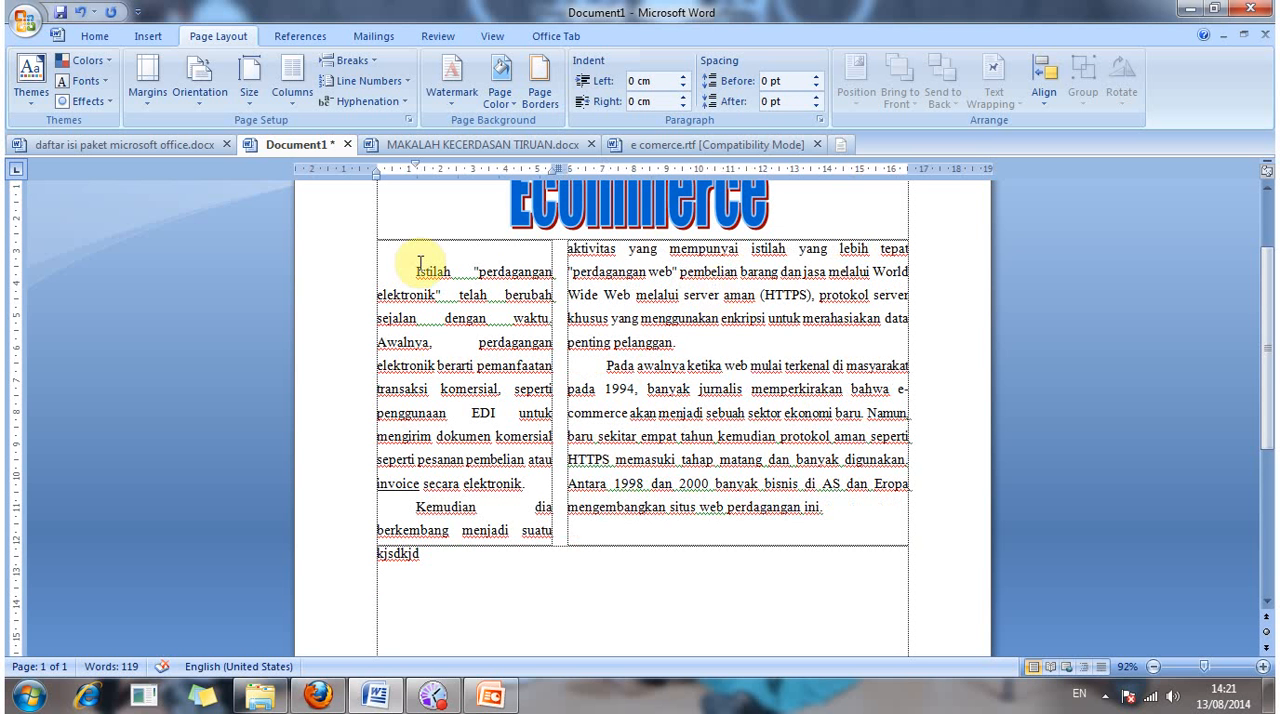
Step: Delete "Istilah" with the opening quotation mark, the first-line indent and the blank line so the narrow column starts with "perdagangan"
click(402, 275)
click(472, 270)
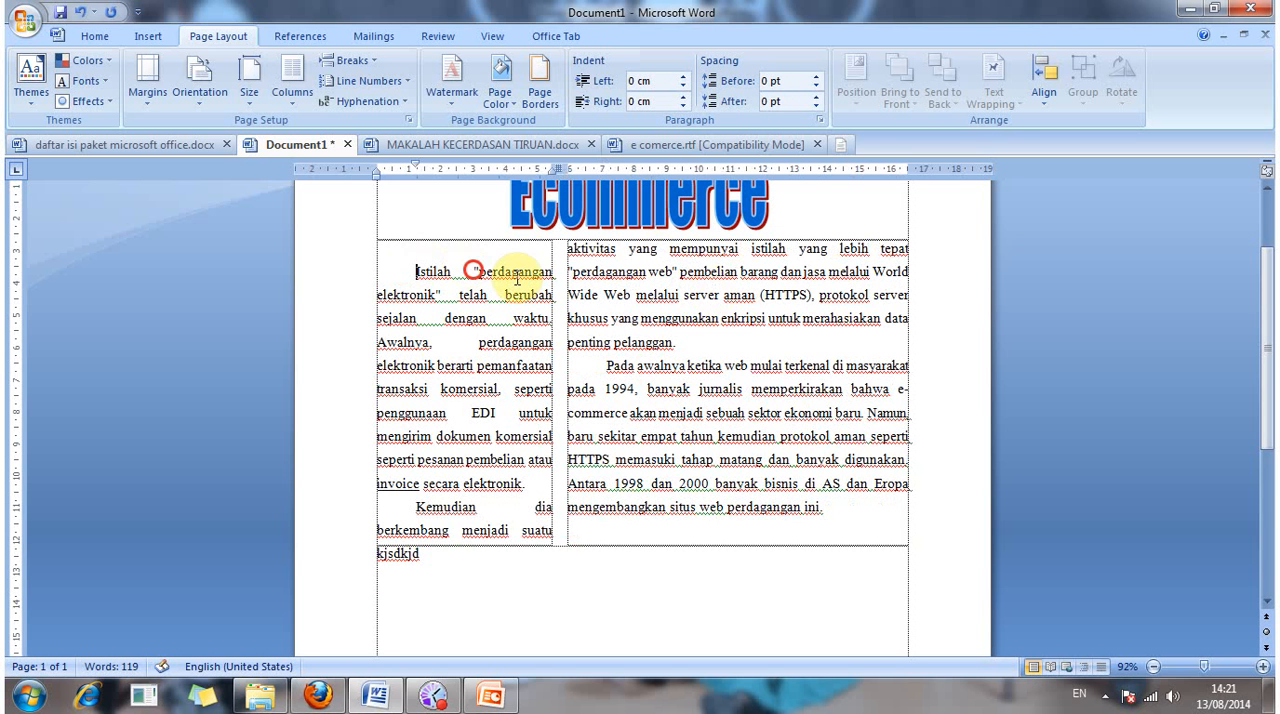
key(Right)
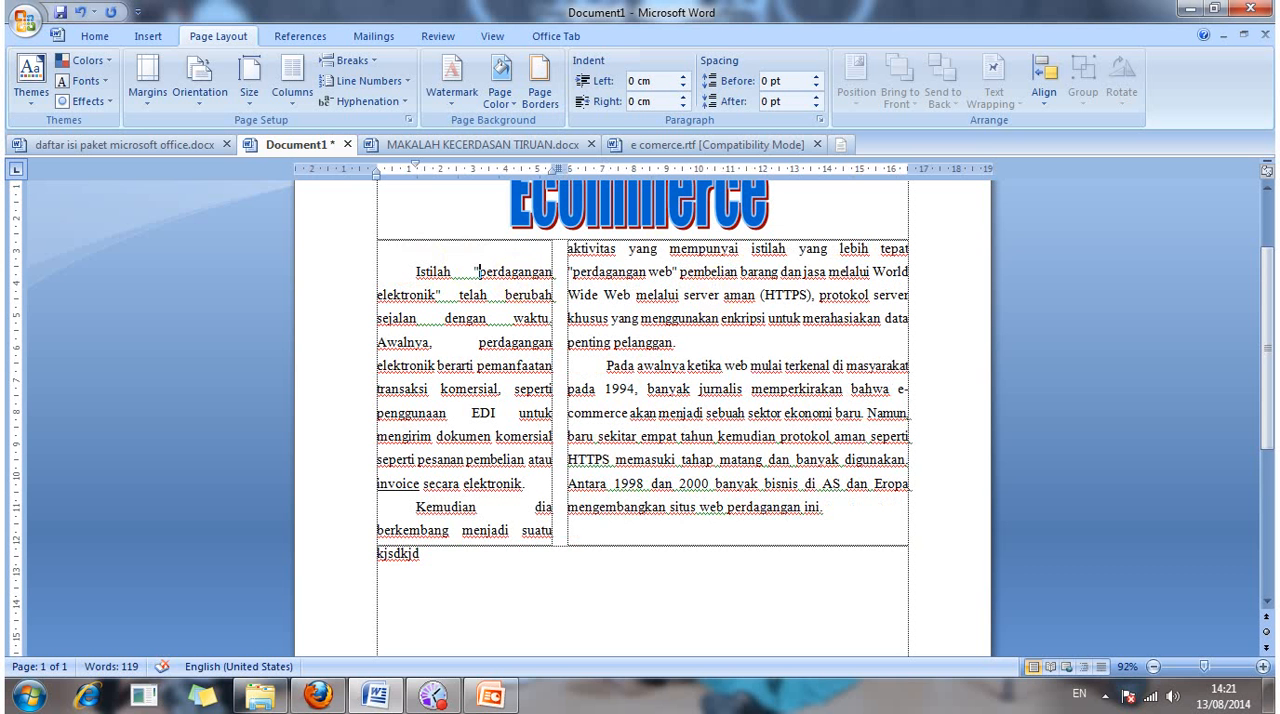
key(BackSpace)
key(BackSpace)
key(BackSpace)
key(BackSpace)
key(BackSpace)
key(BackSpace)
key(BackSpace)
key(BackSpace)
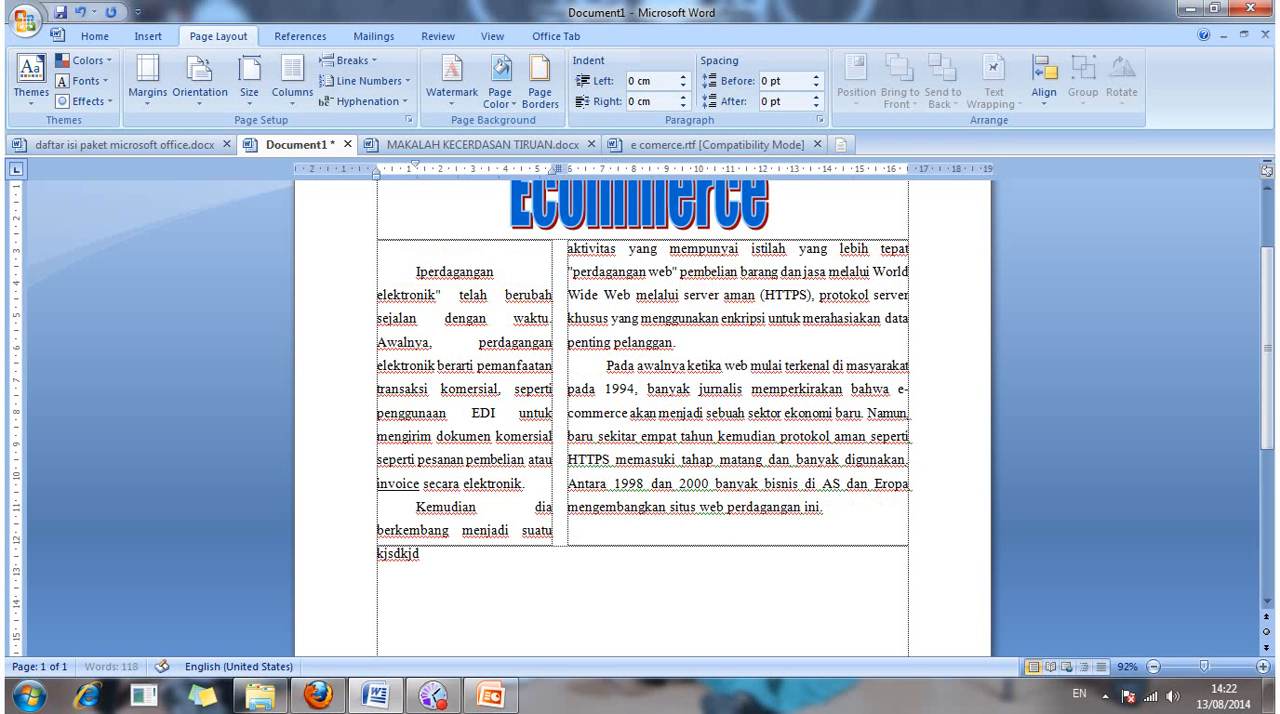
key(BackSpace)
key(BackSpace)
key(BackSpace)
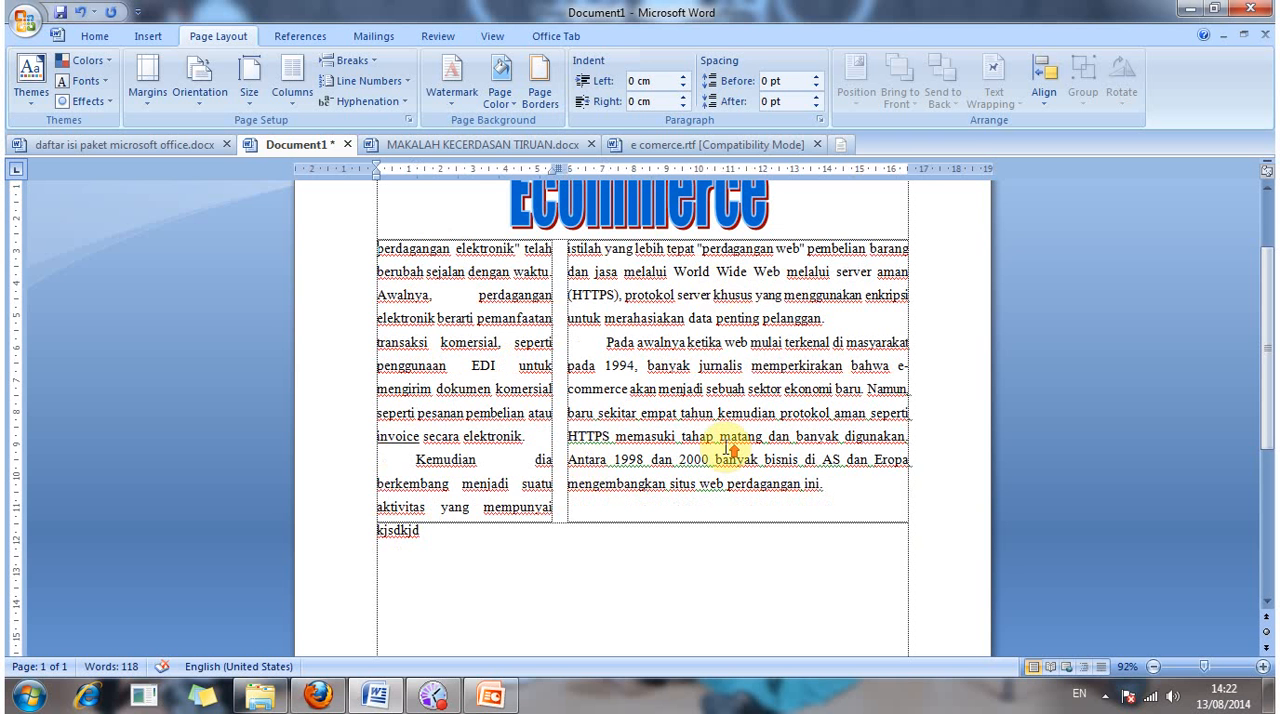
Step: Add one blank line between the Ecommerce title and the two columns
scroll(463, 340, up, 1)
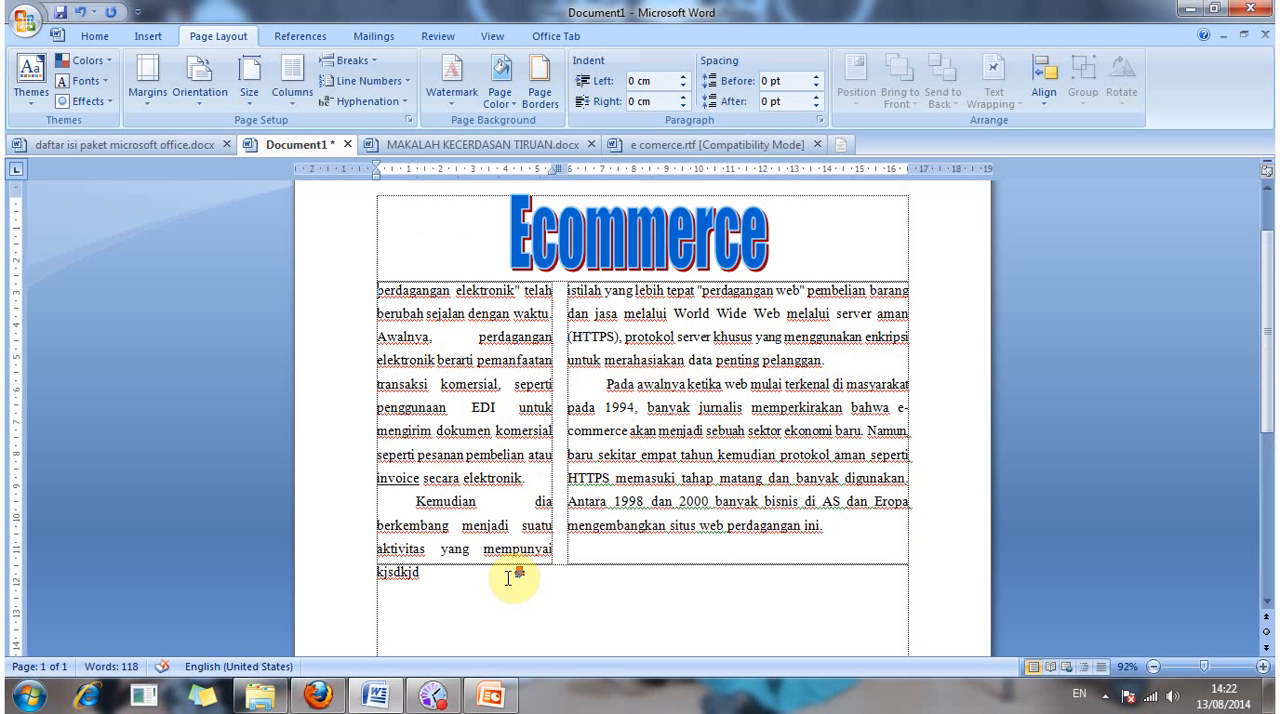
scroll(651, 510, down, 1)
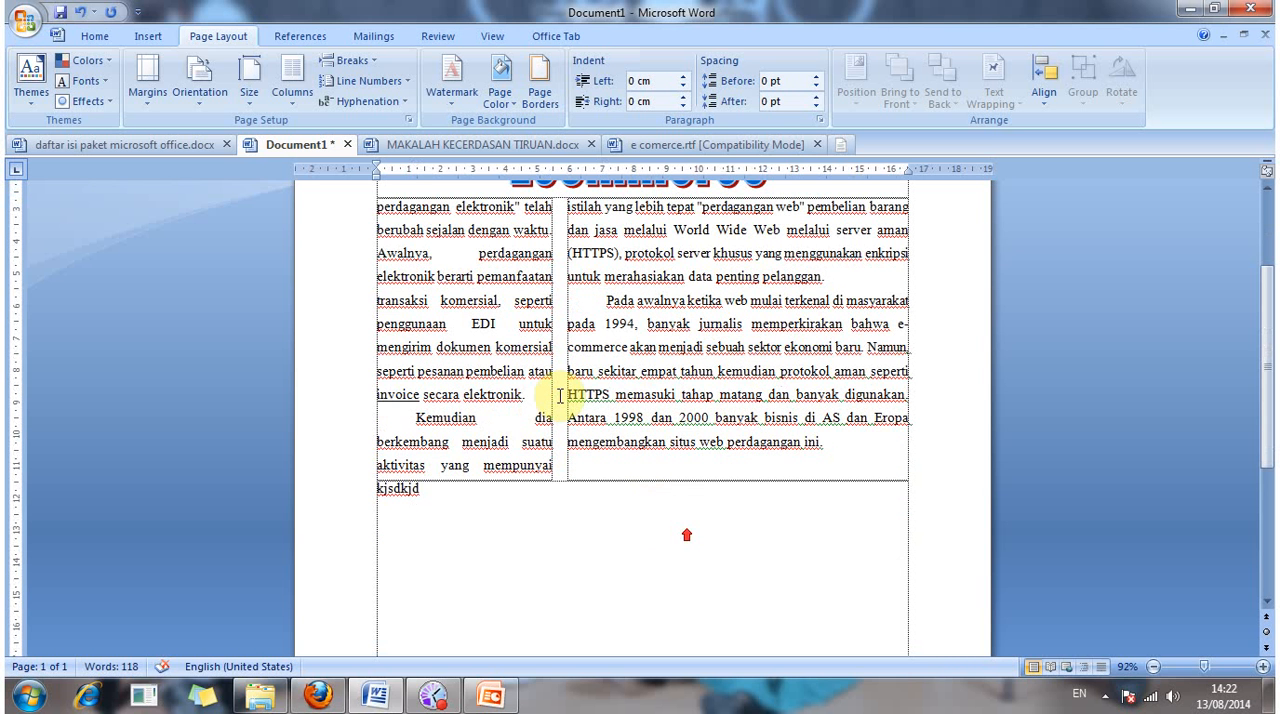
scroll(711, 347, up, 1)
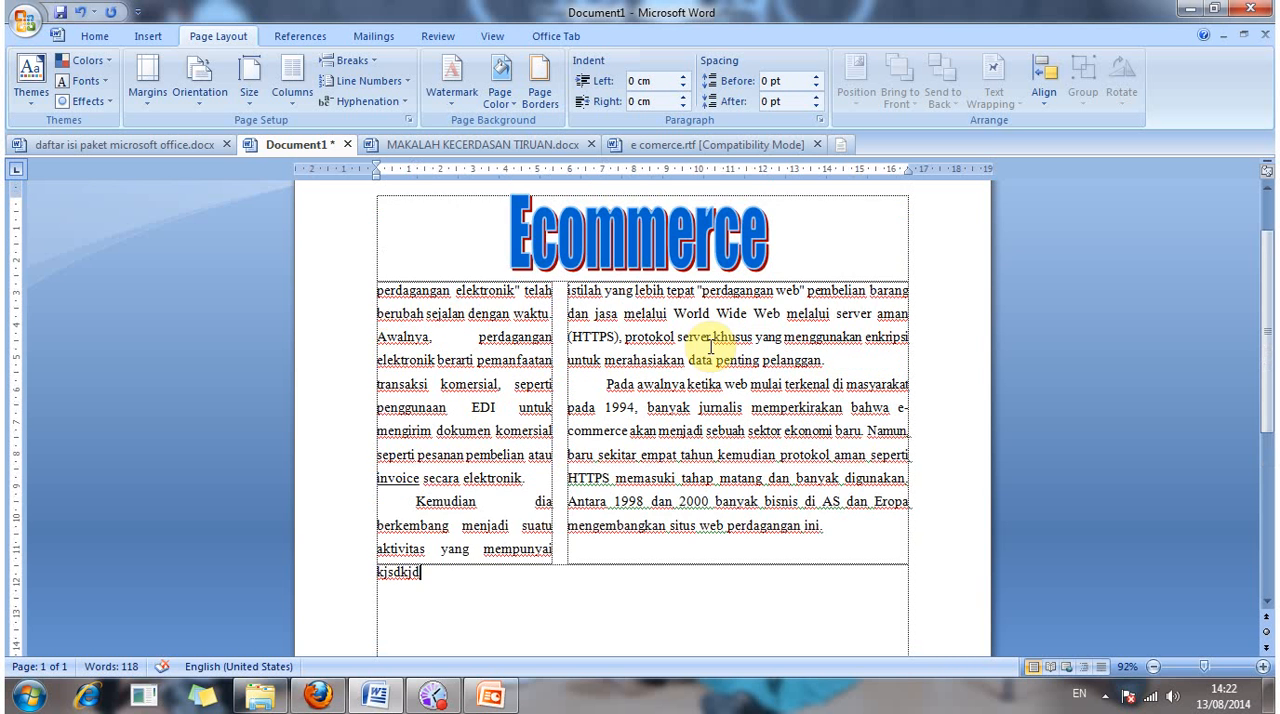
click(802, 270)
click(806, 267)
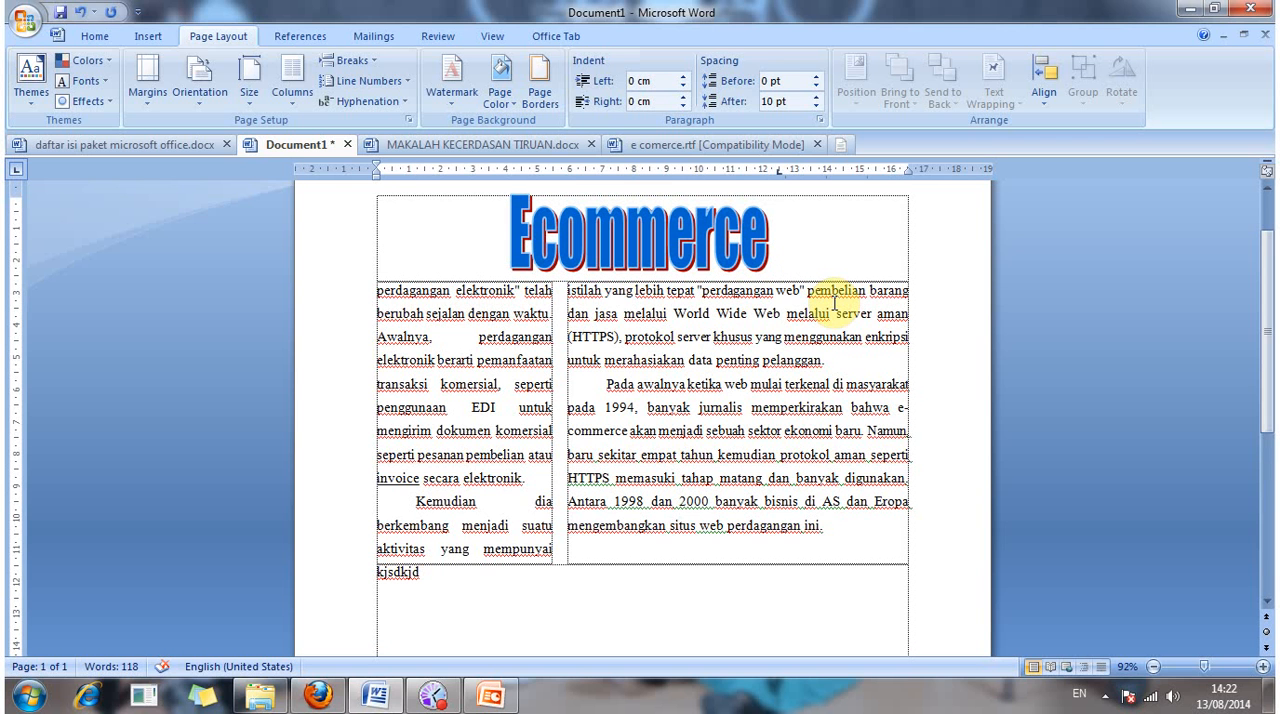
key(Return)
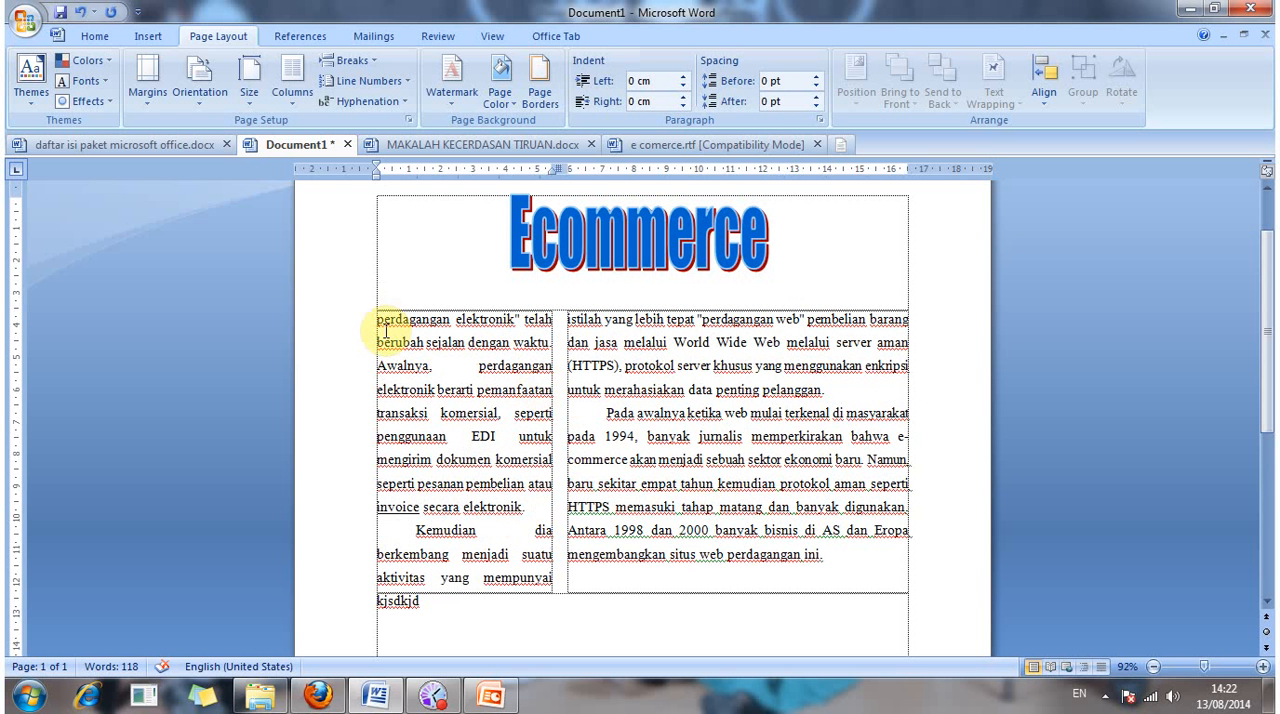
click(371, 320)
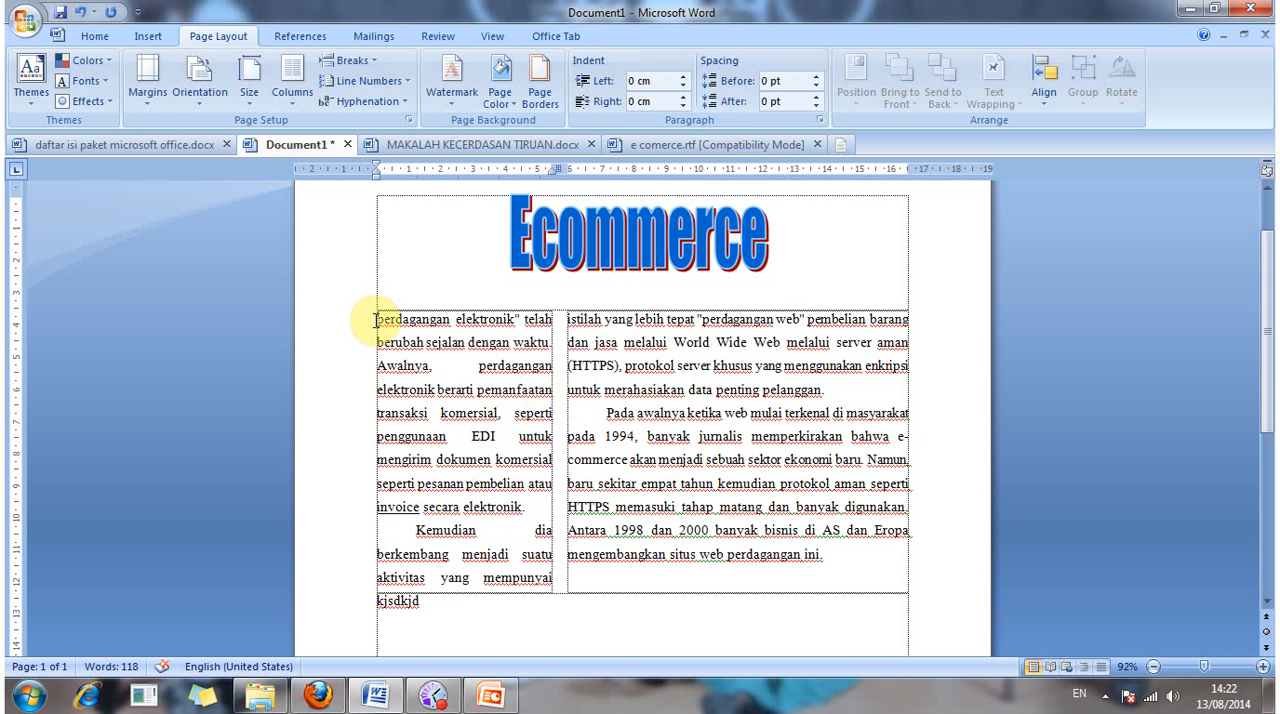
click(372, 320)
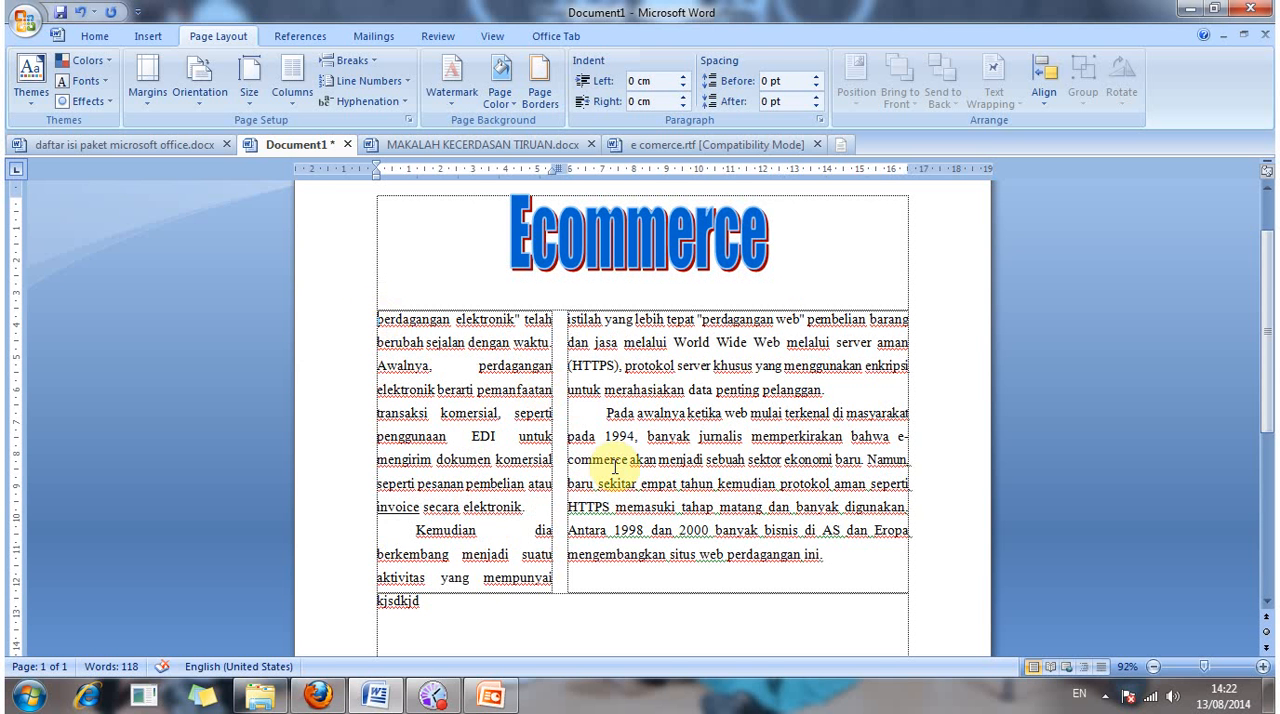
click(372, 320)
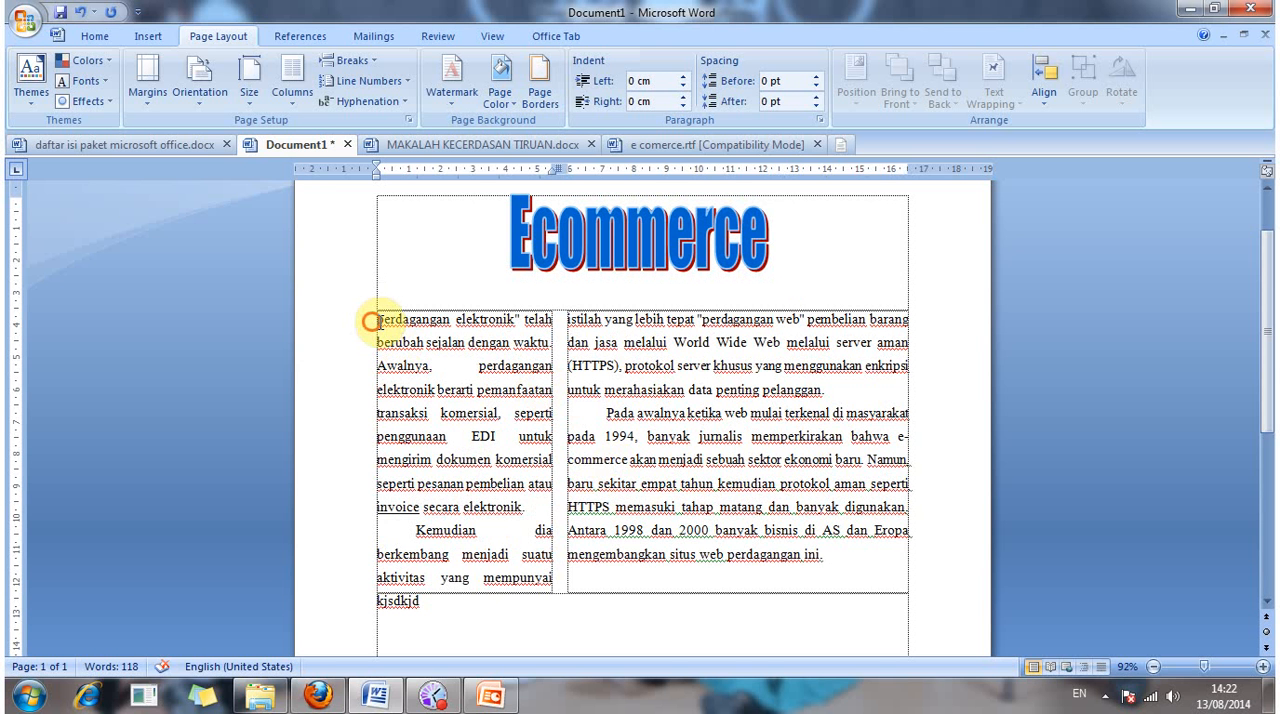
click(381, 322)
drag(381, 322, 470, 342)
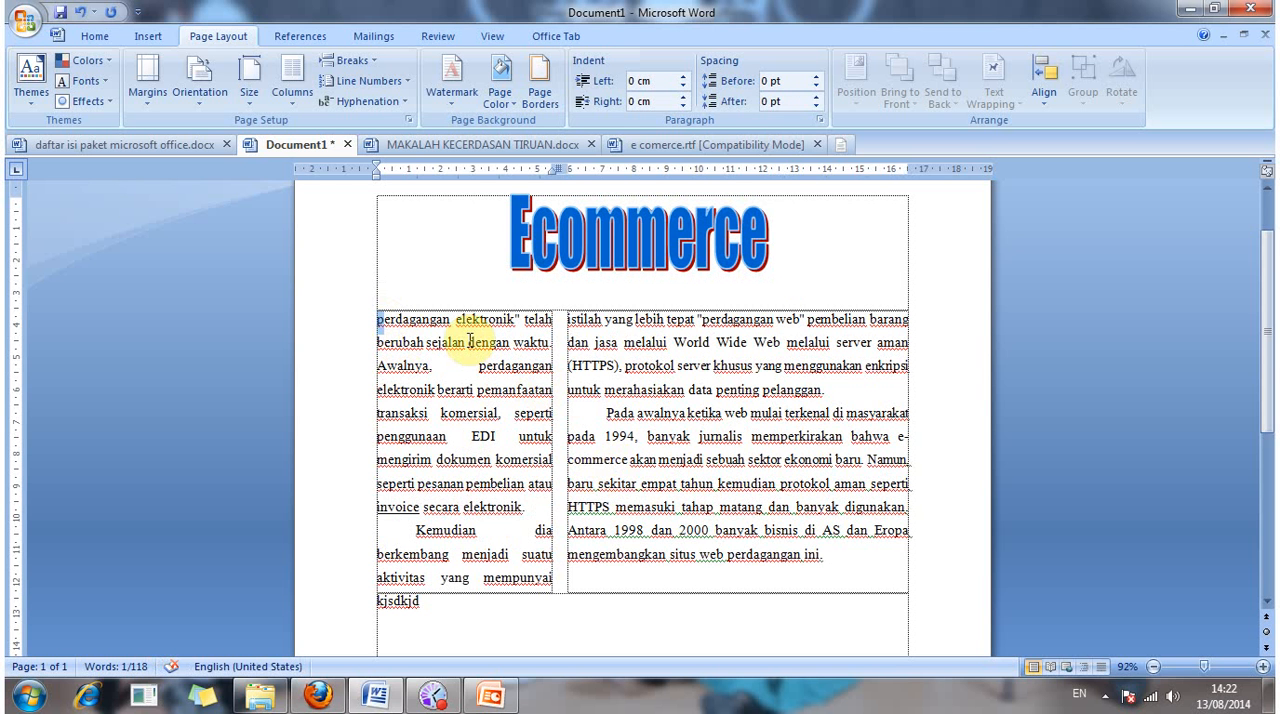
click(145, 35)
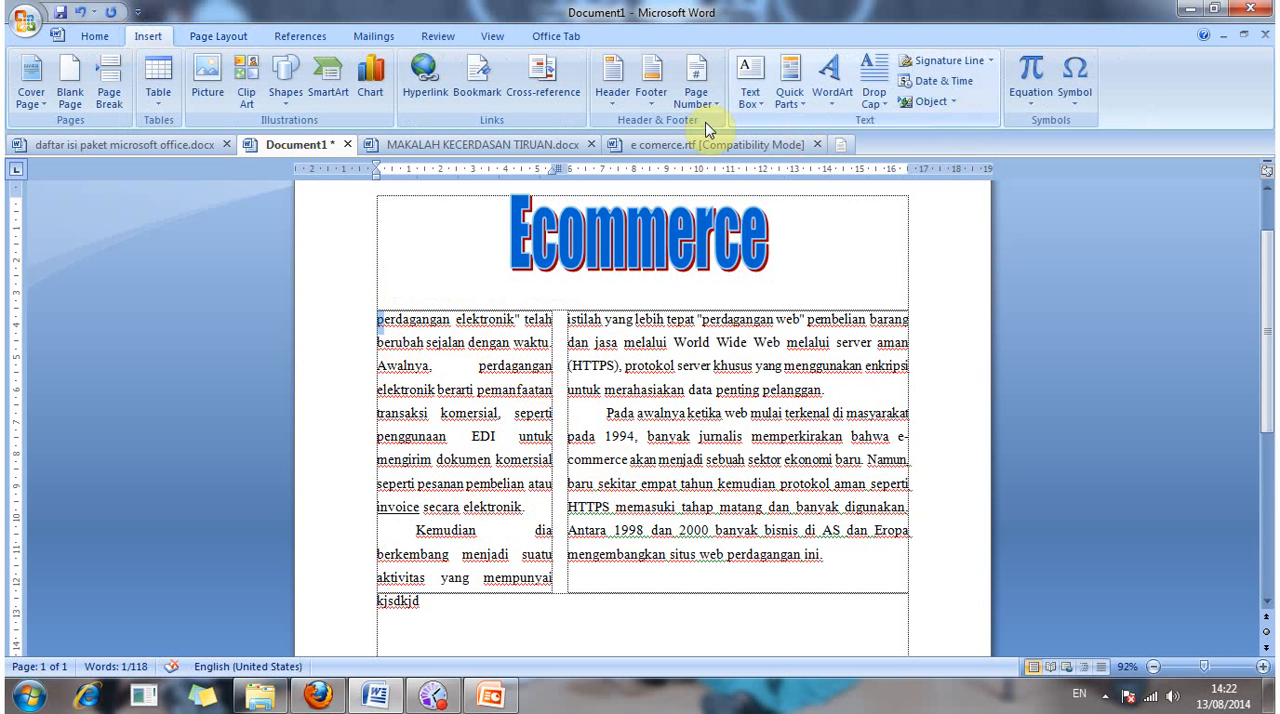
click(226, 38)
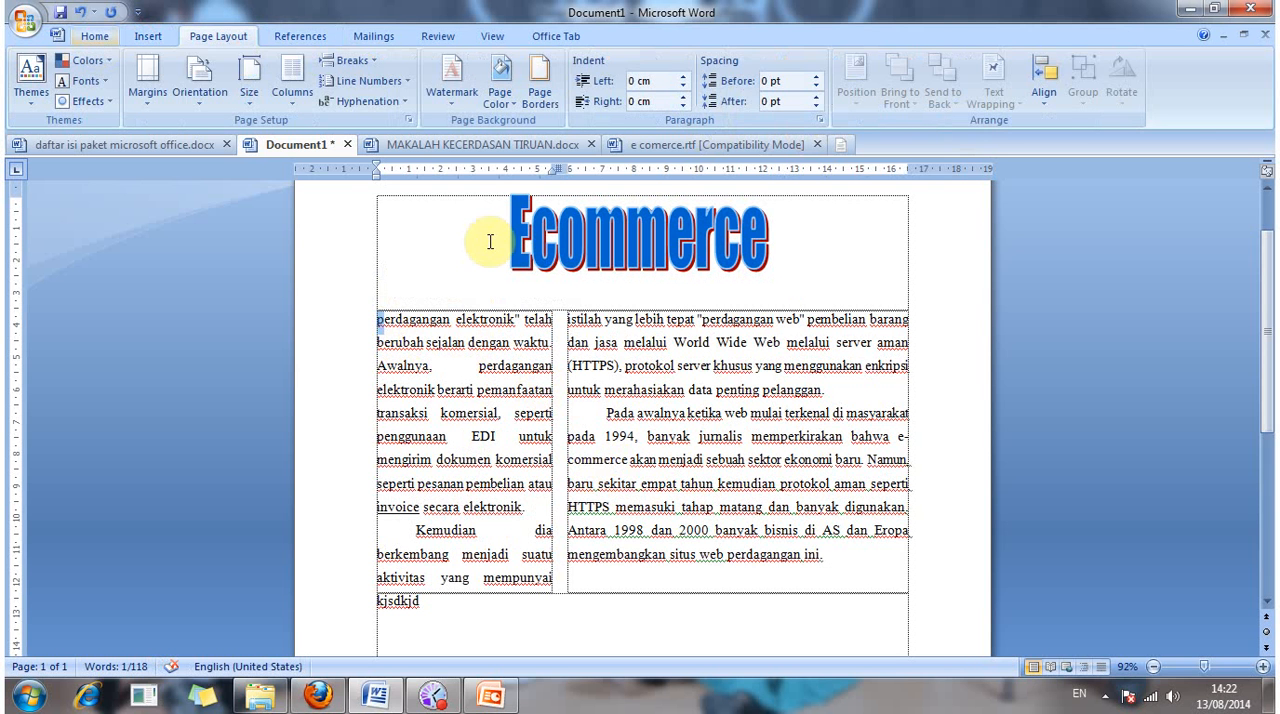
click(95, 37)
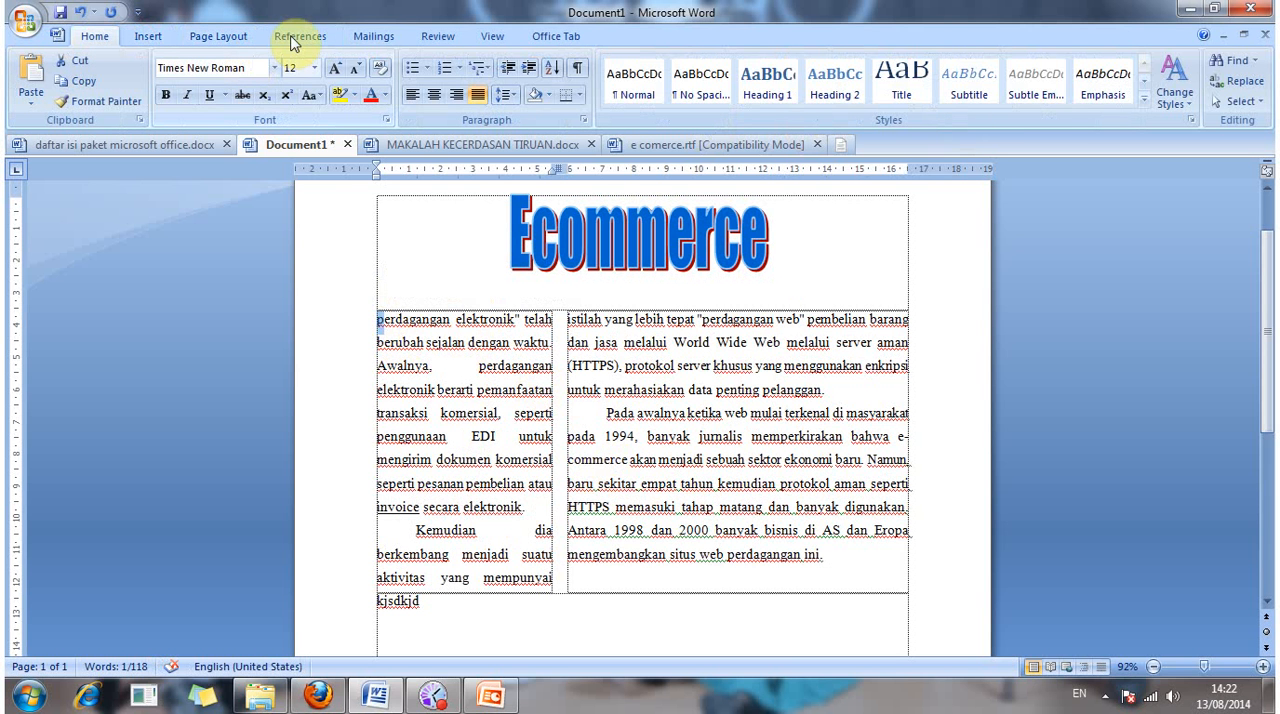
click(233, 40)
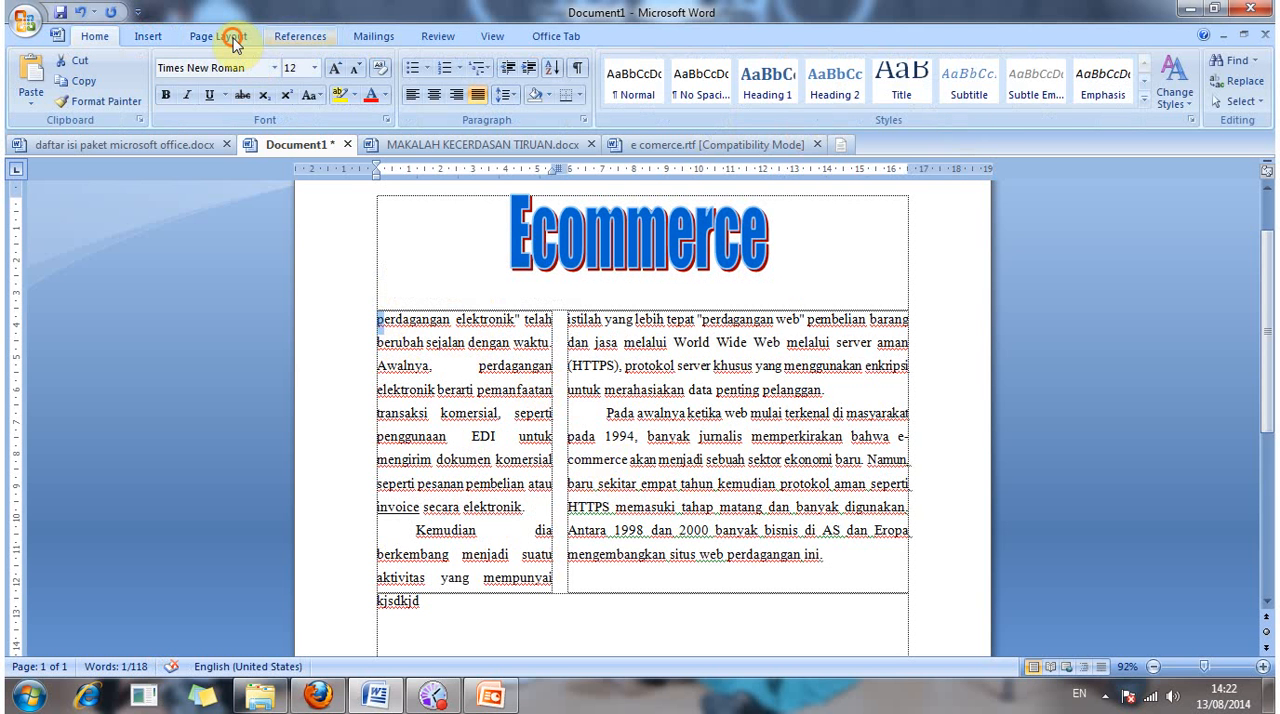
click(145, 36)
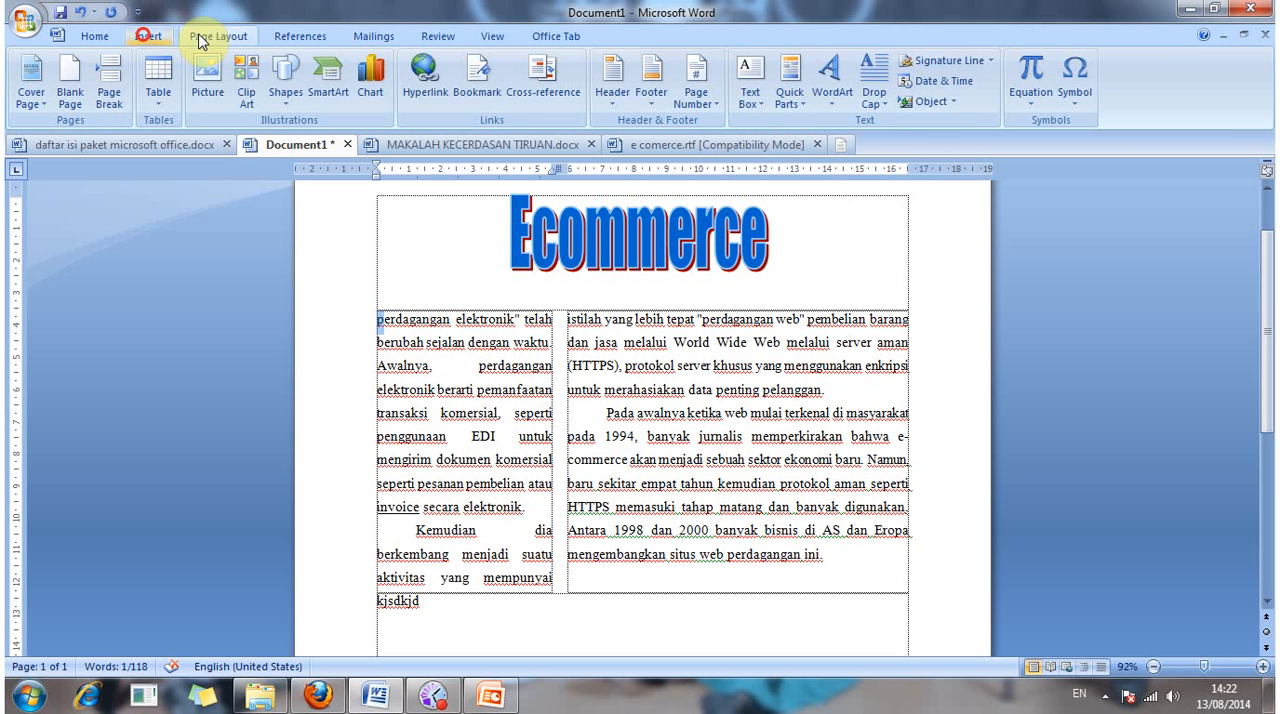
click(201, 38)
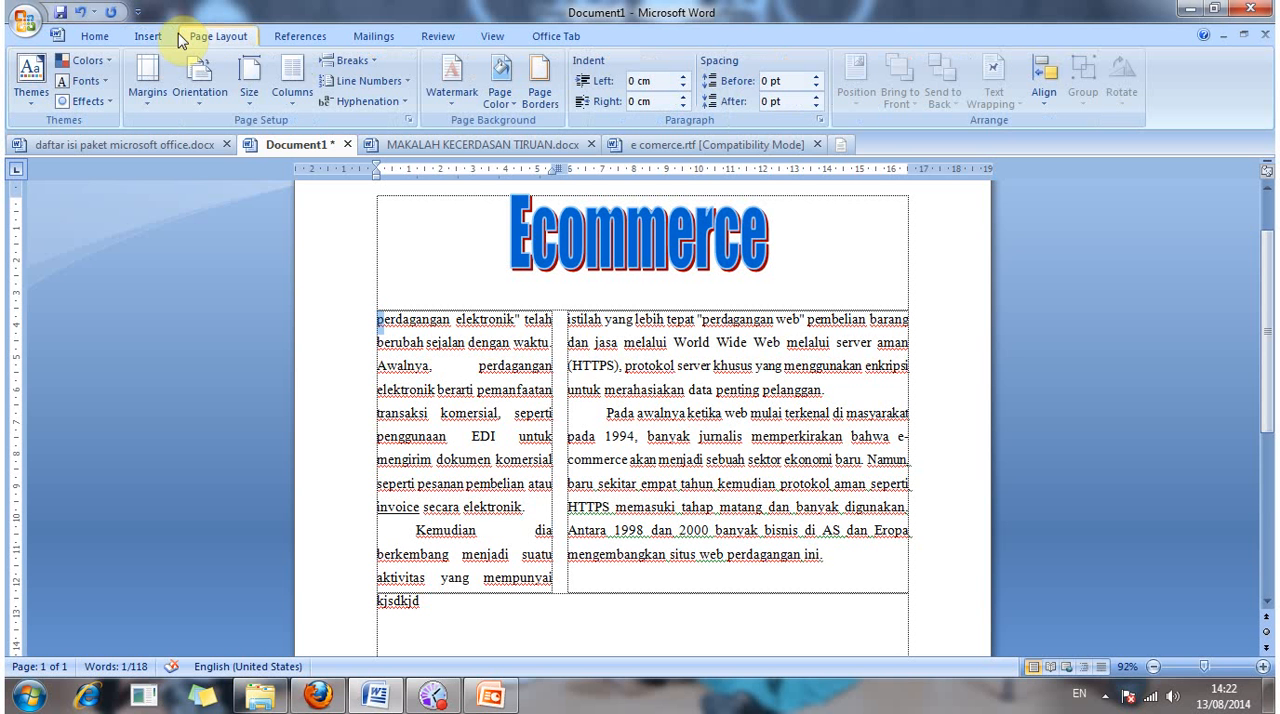
click(151, 37)
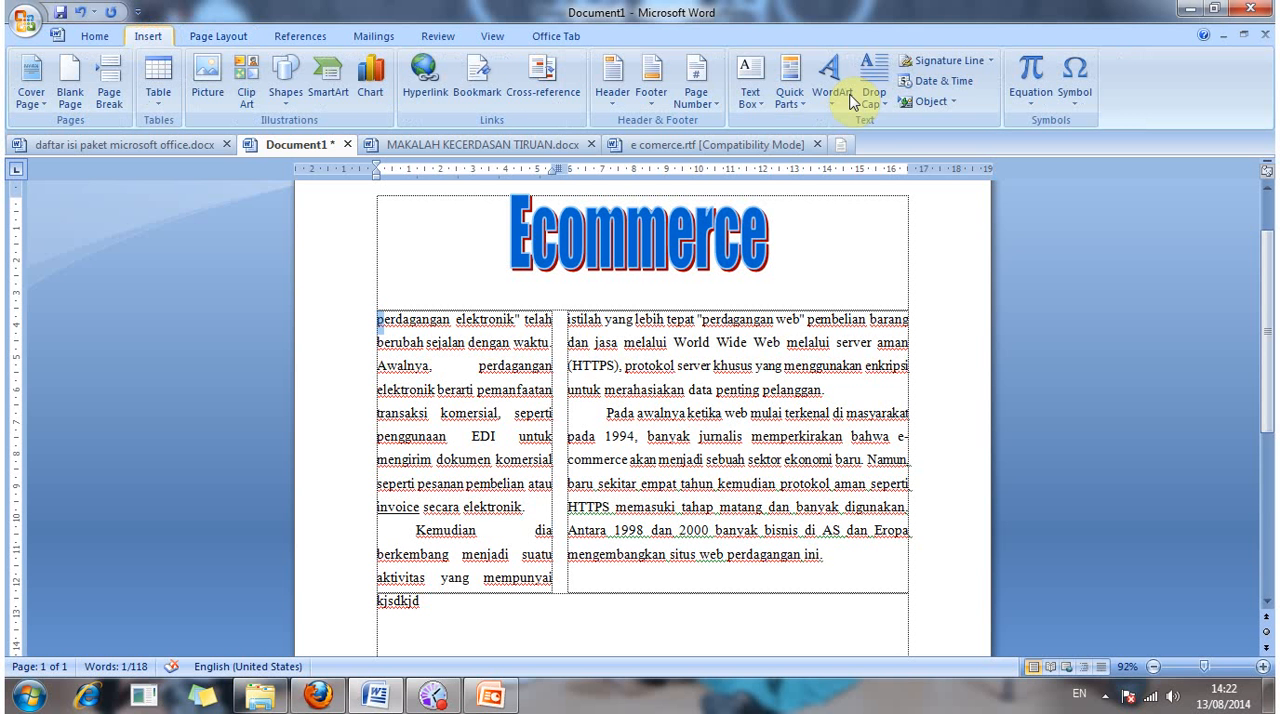
click(845, 98)
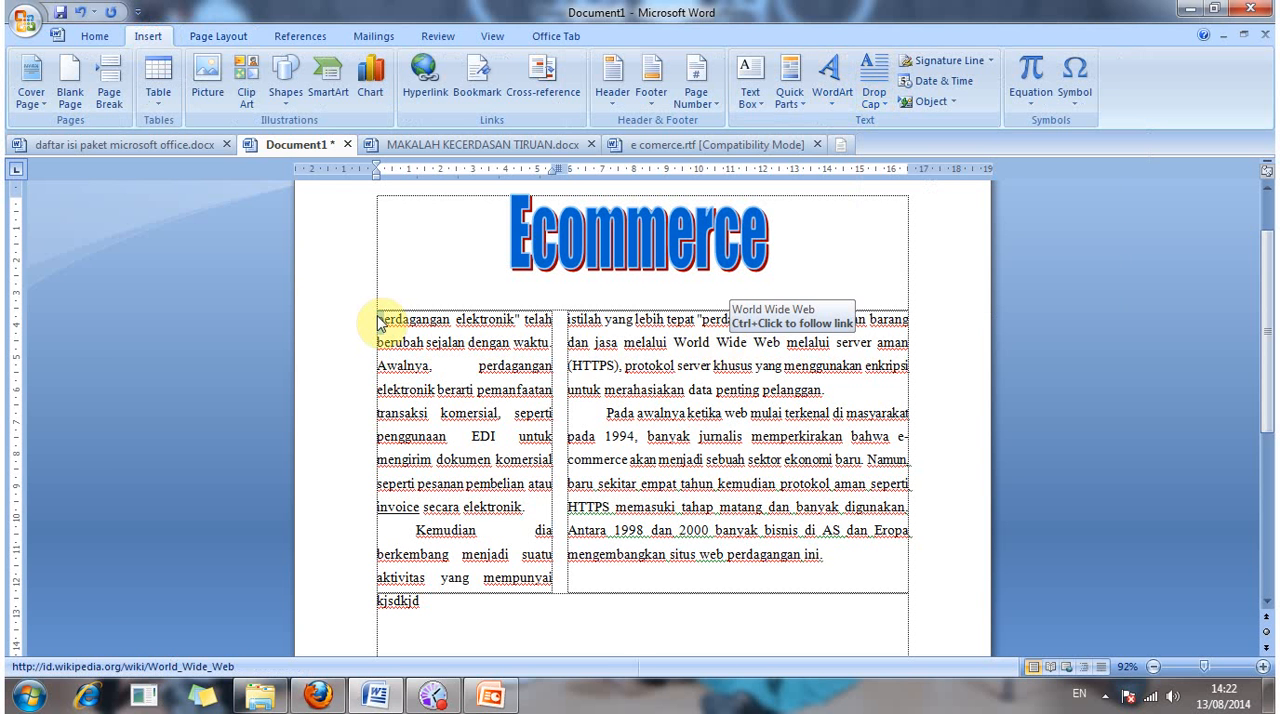
Step: Try a Dropped drop cap on the letter "p" that opens the narrow column and undo it
drag(386, 318, 377, 318)
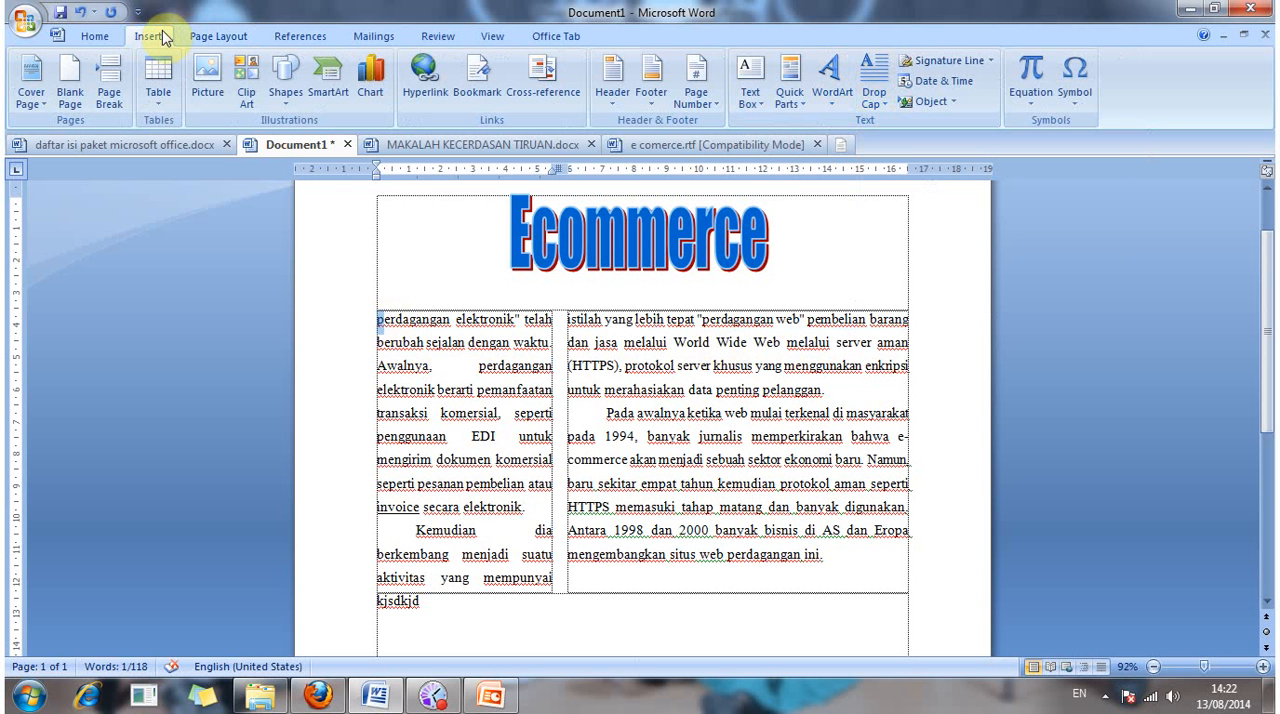
click(869, 94)
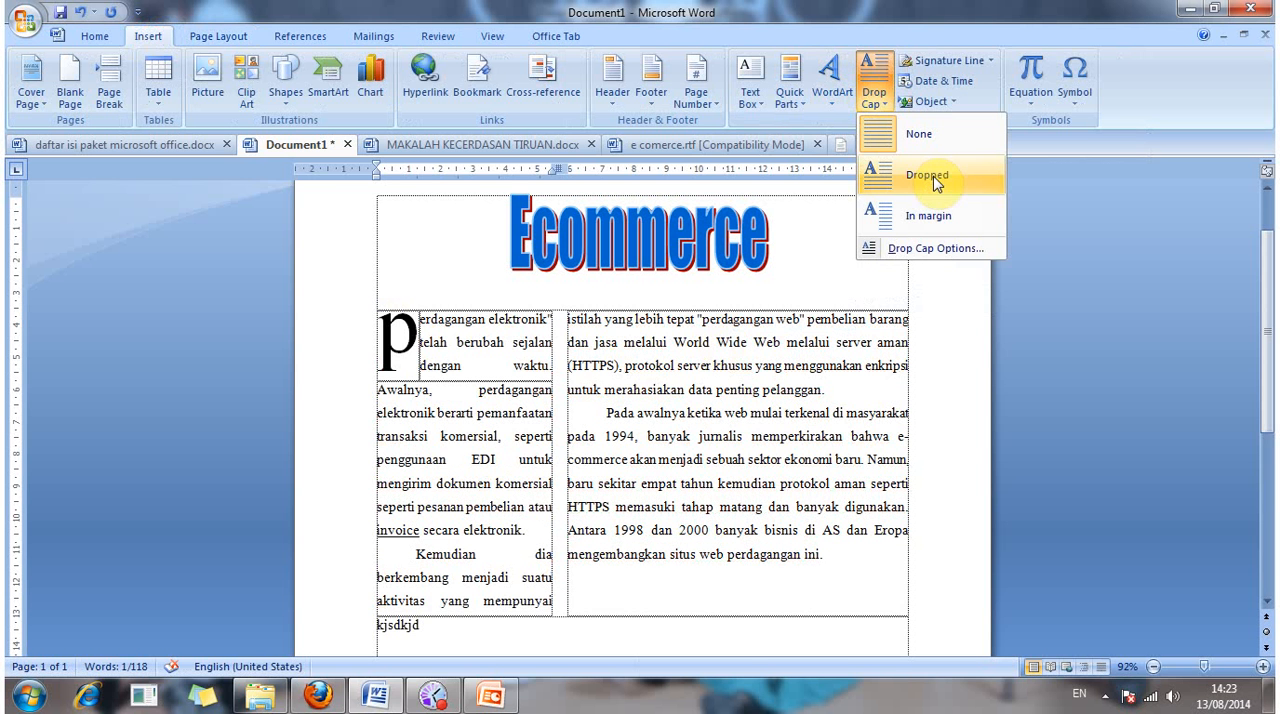
click(935, 180)
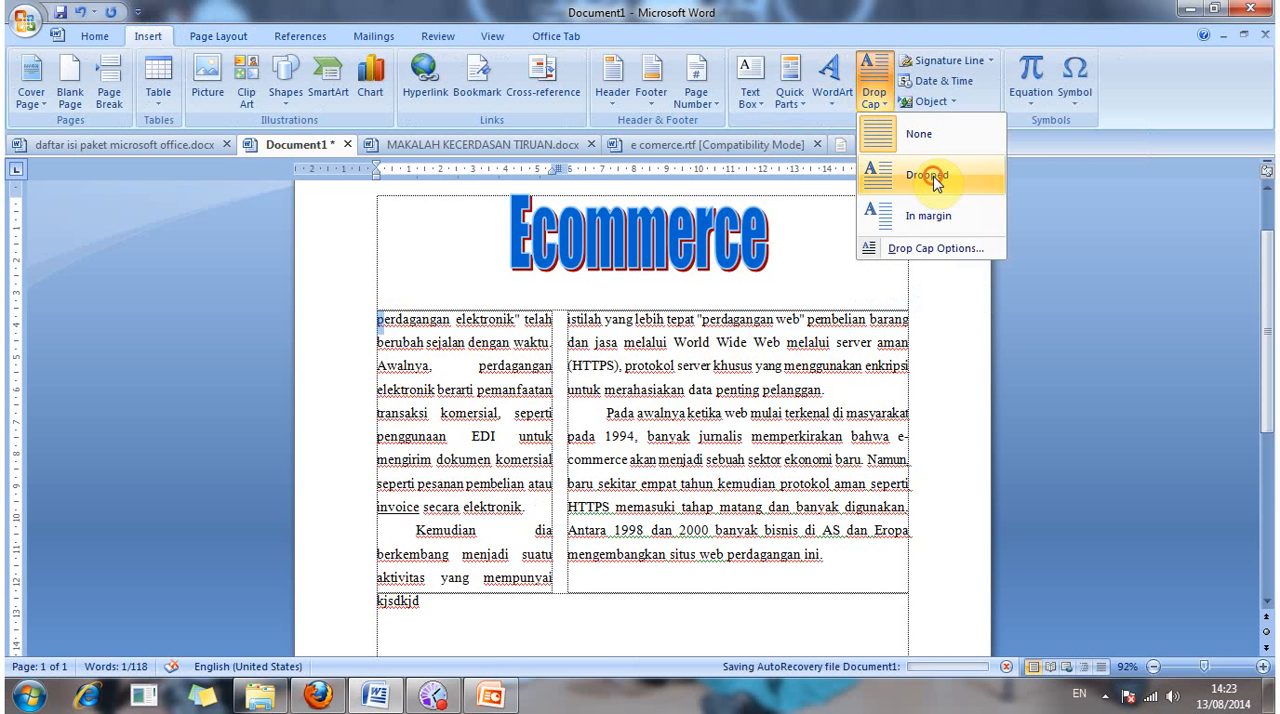
click(935, 178)
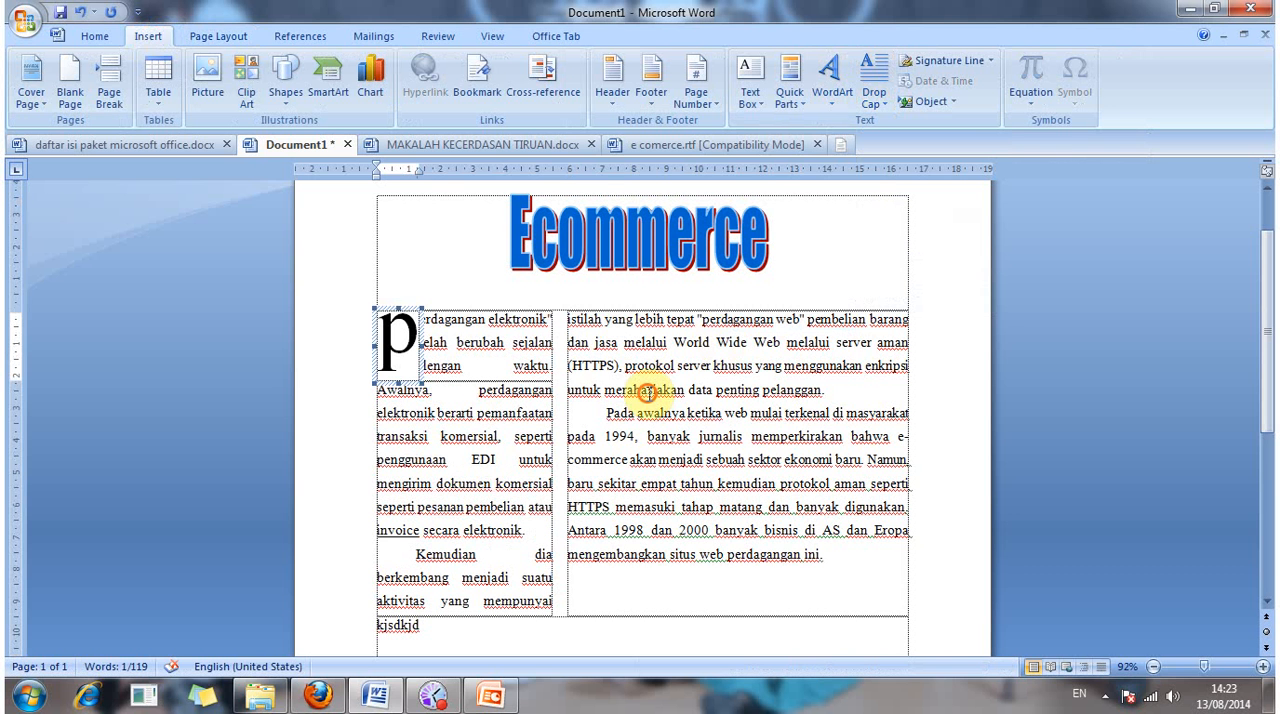
click(647, 392)
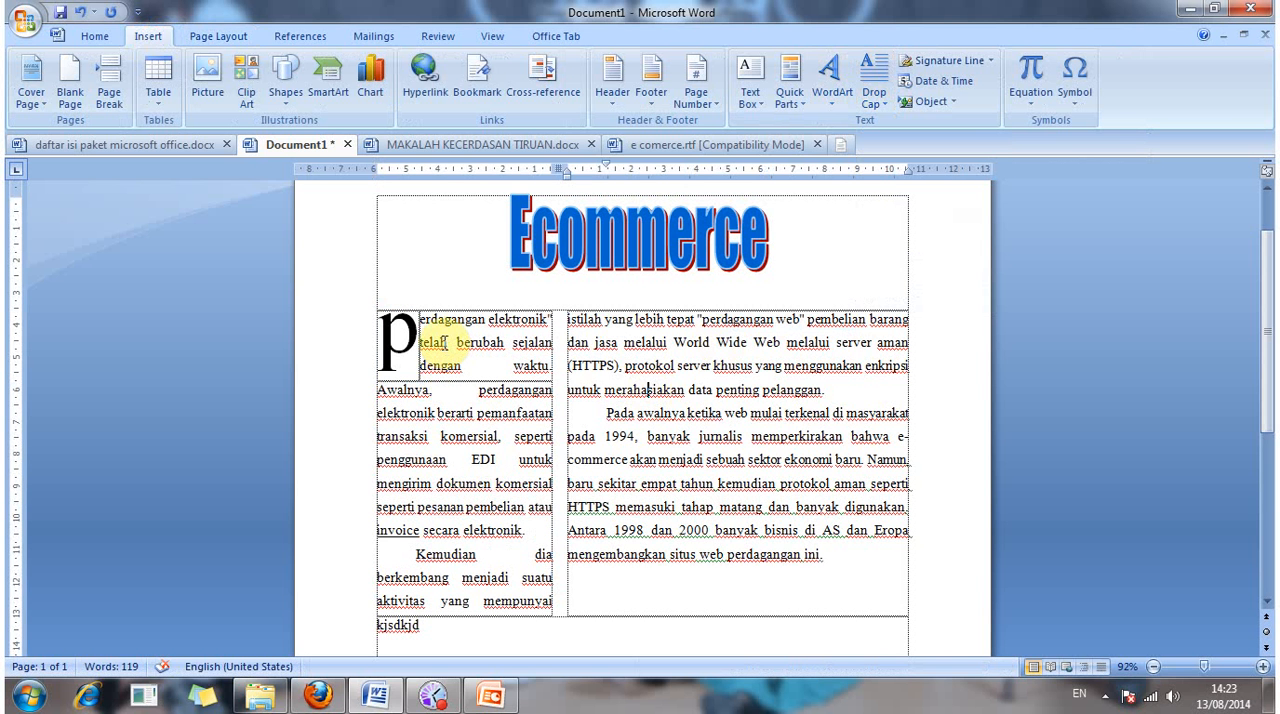
key(ctrl+z)
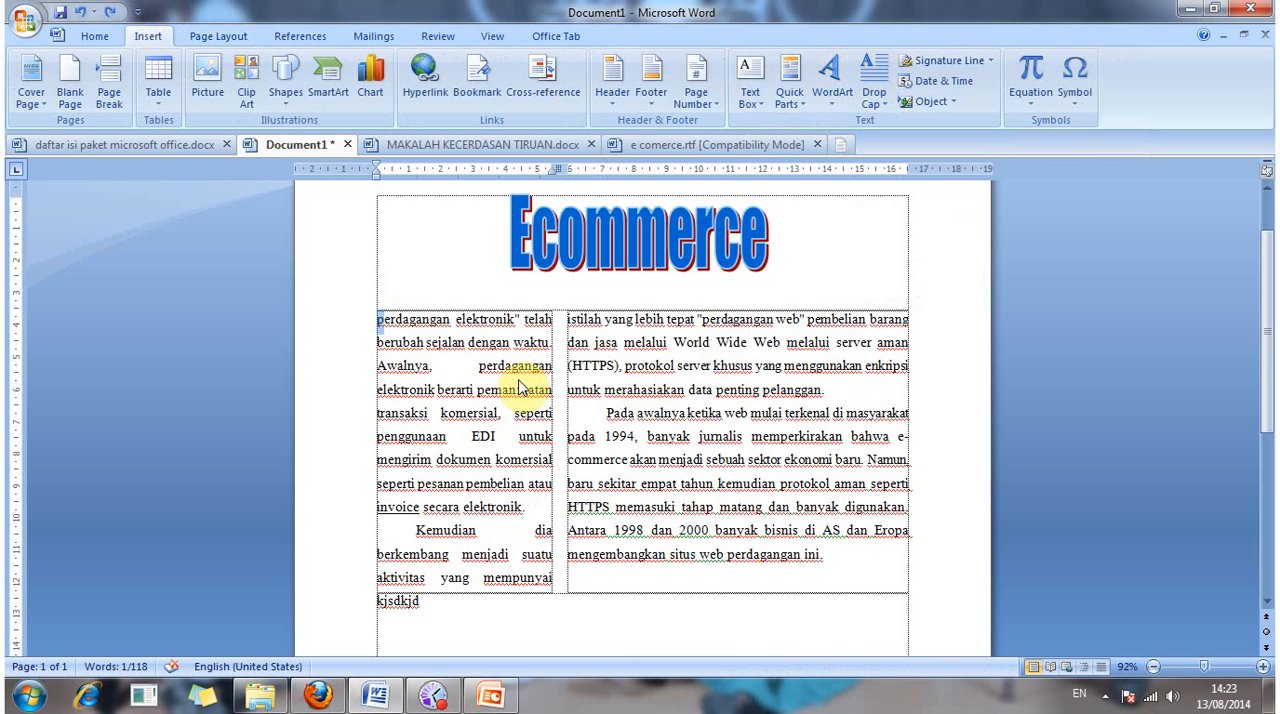
Step: Apply a Dropped drop cap to the selected "p" at the start of "perdagangan" in the narrow column
key(alt)
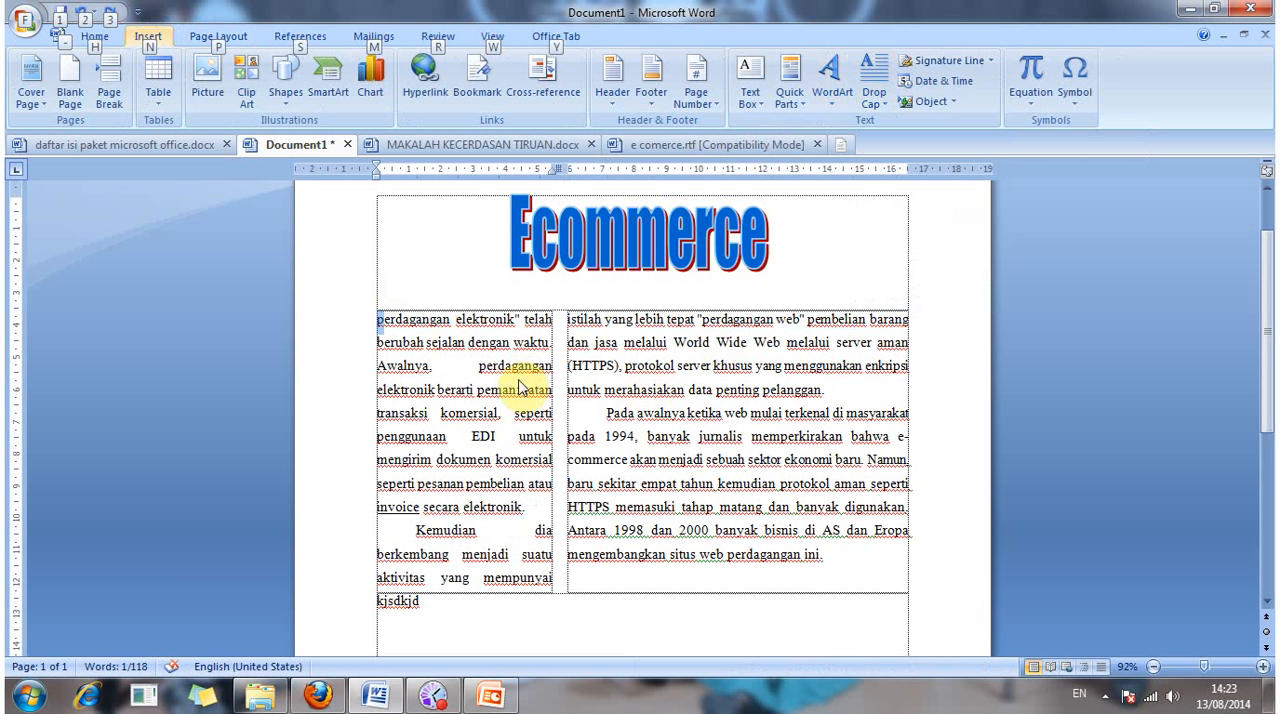
key(n)
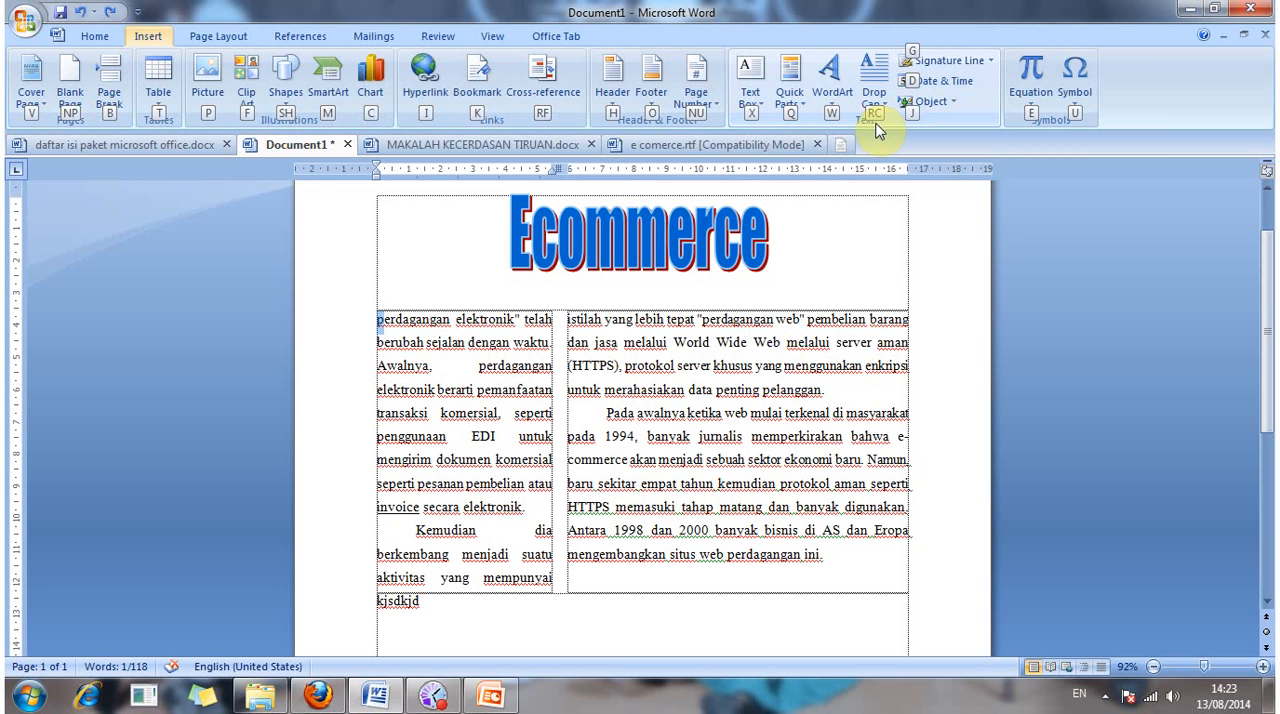
key(r)
key(c)
click(921, 173)
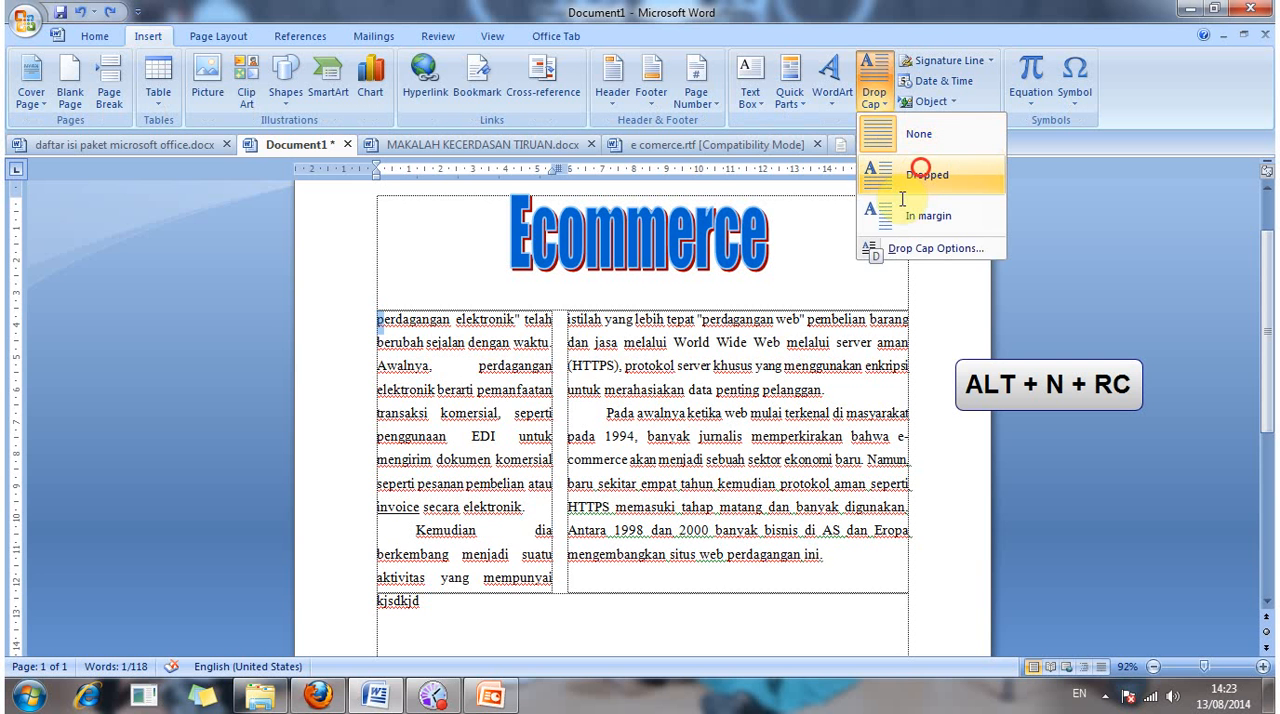
click(465, 271)
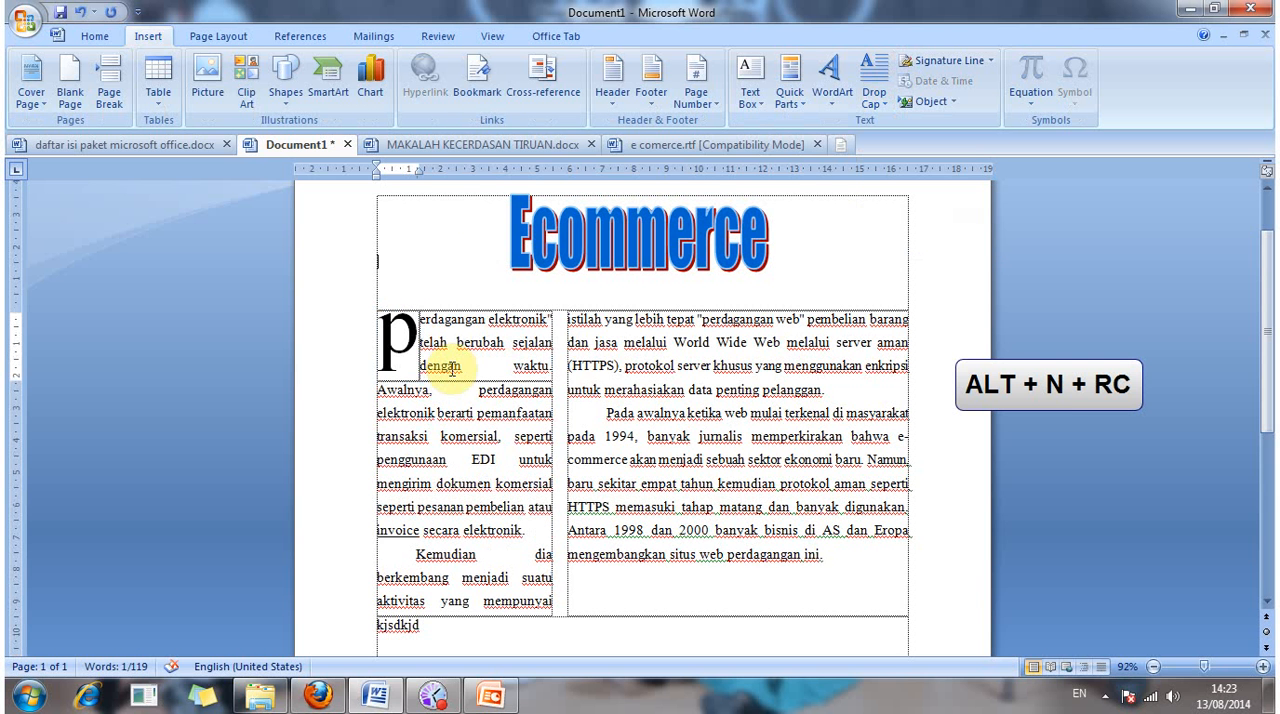
click(450, 368)
click(510, 366)
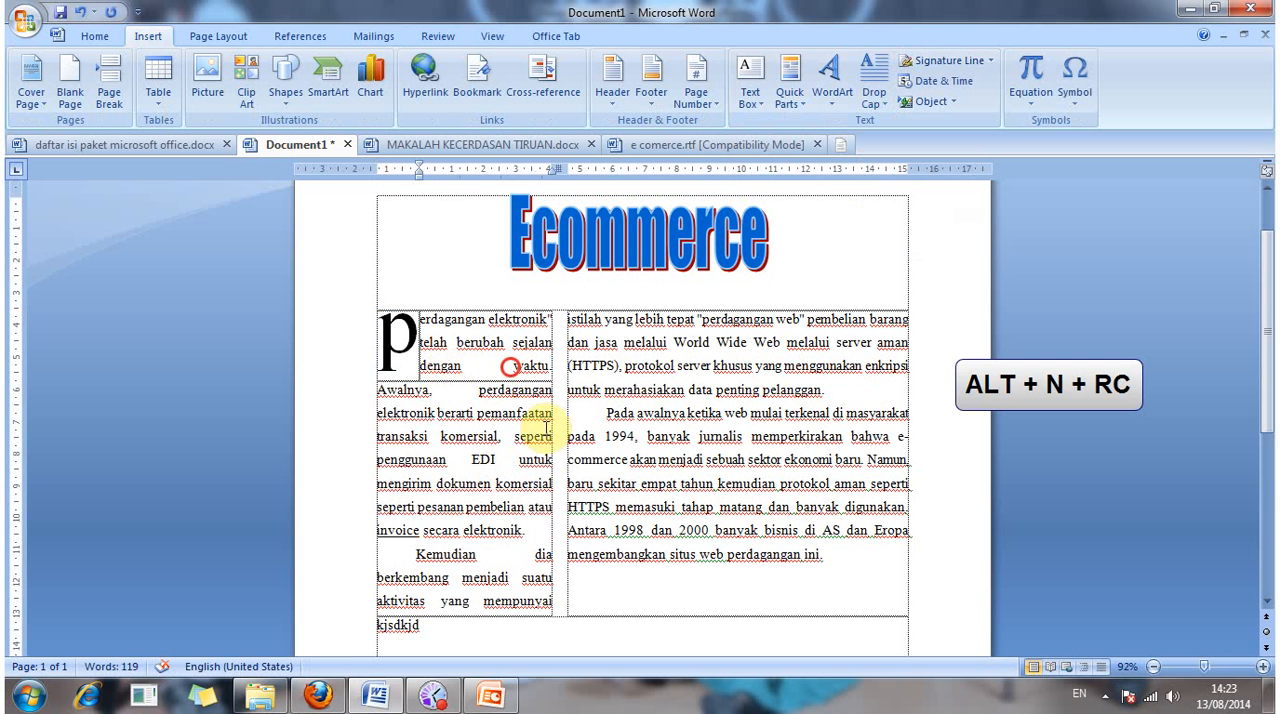
key(BackSpace)
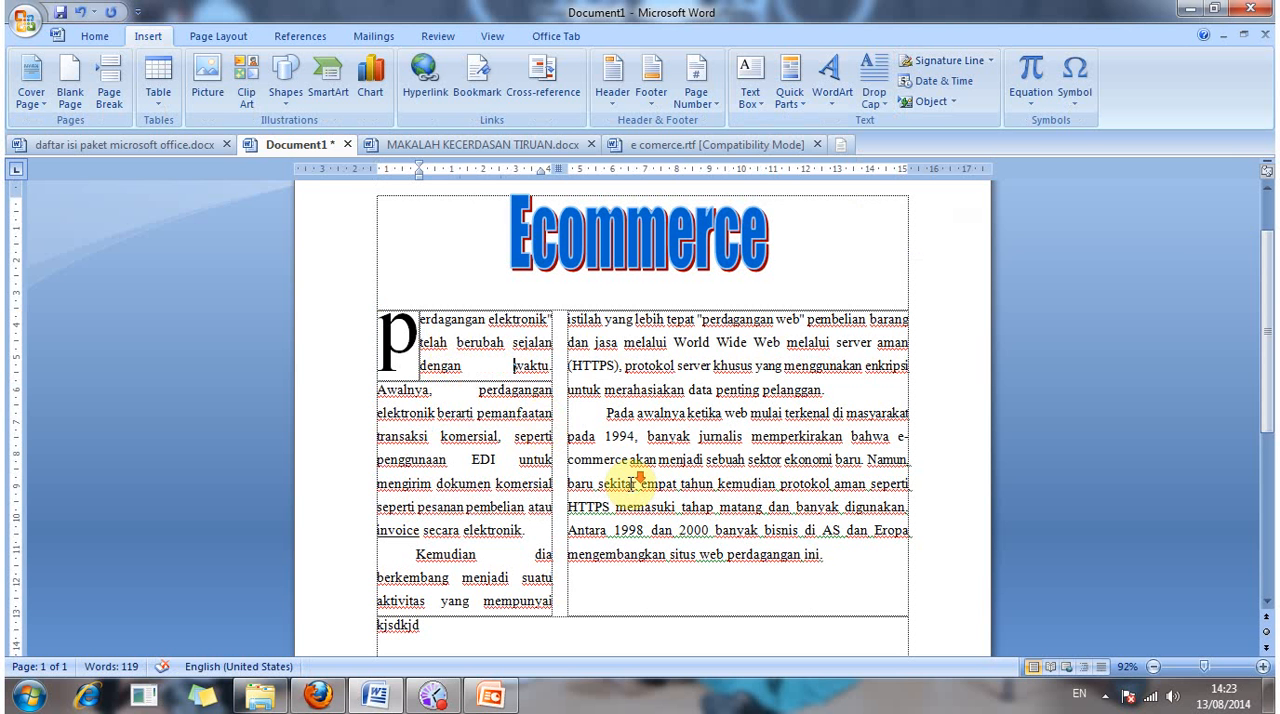
scroll(694, 494, down, 1)
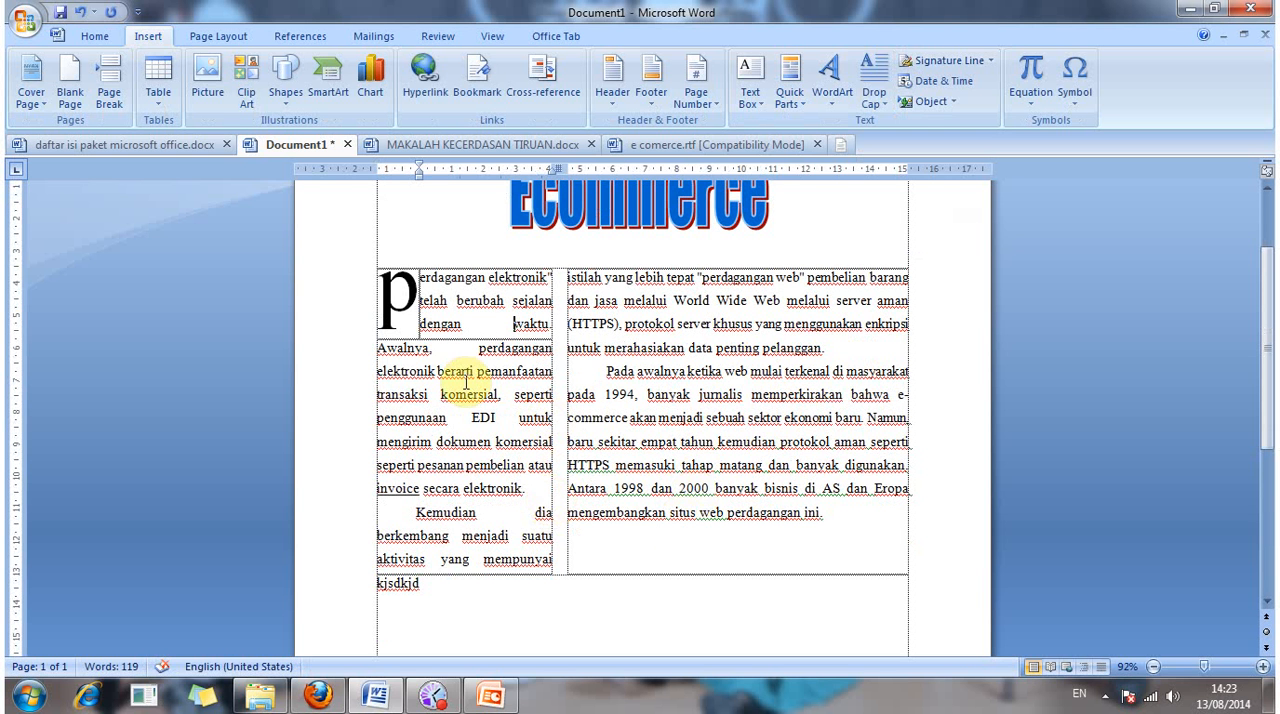
click(376, 348)
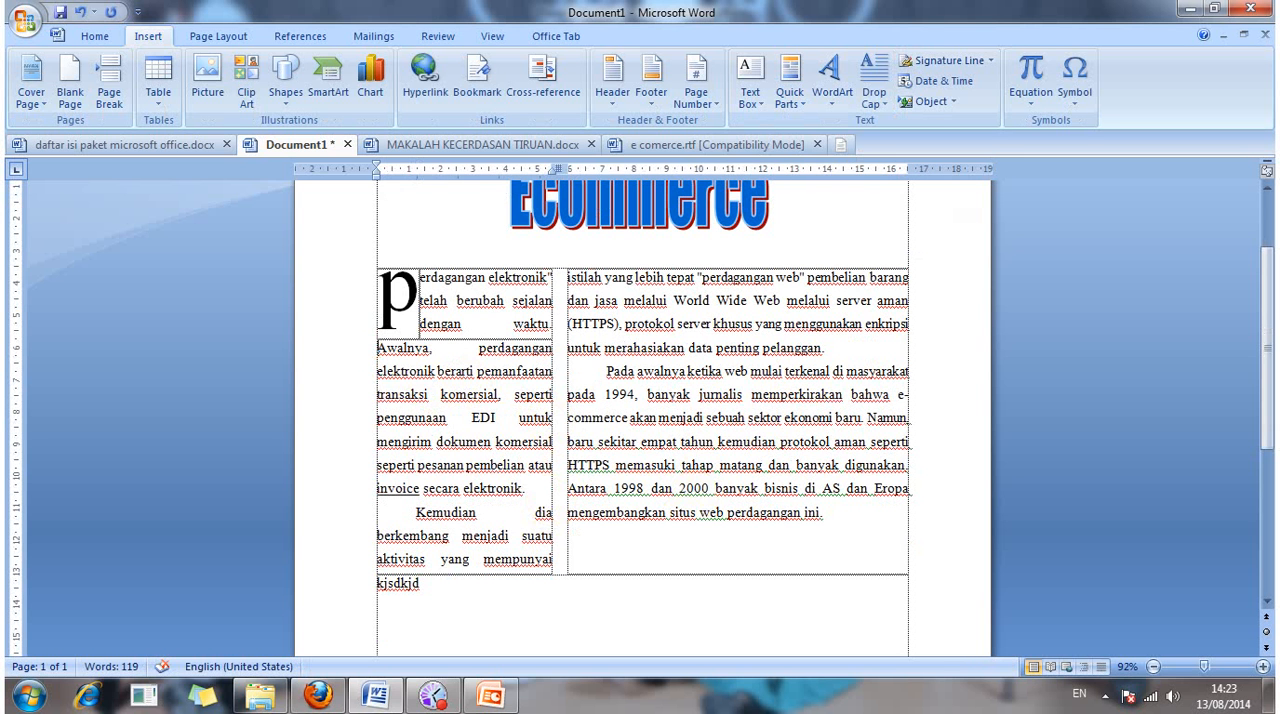
key(BackSpace)
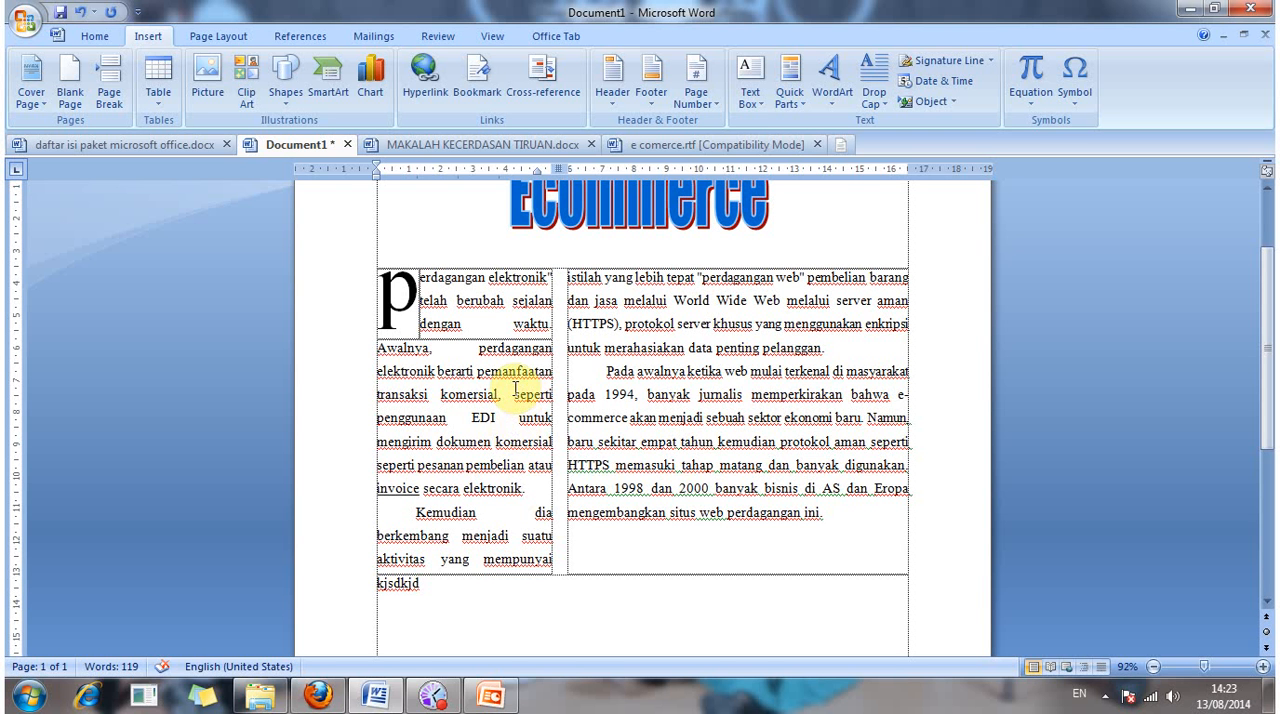
click(438, 369)
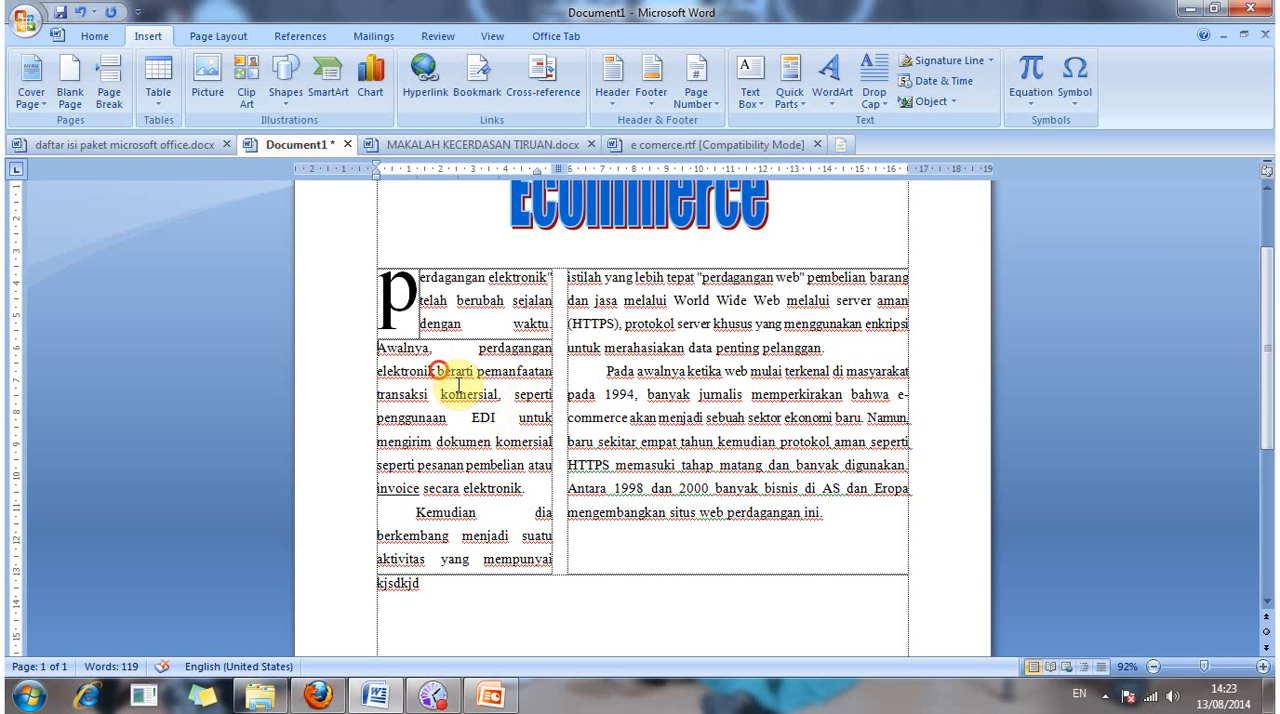
key(BackSpace)
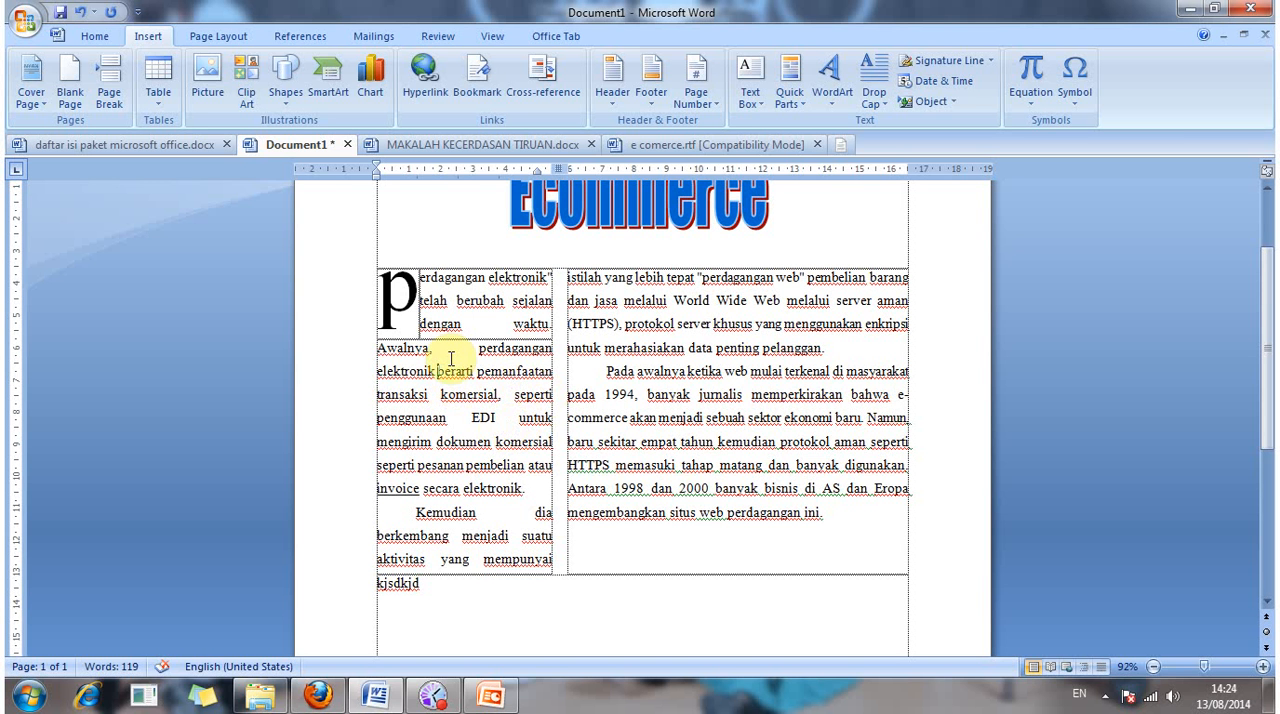
Step: Split the narrow column's first paragraph after "waktu." so that "Awalnya" starts a new paragraph
click(549, 331)
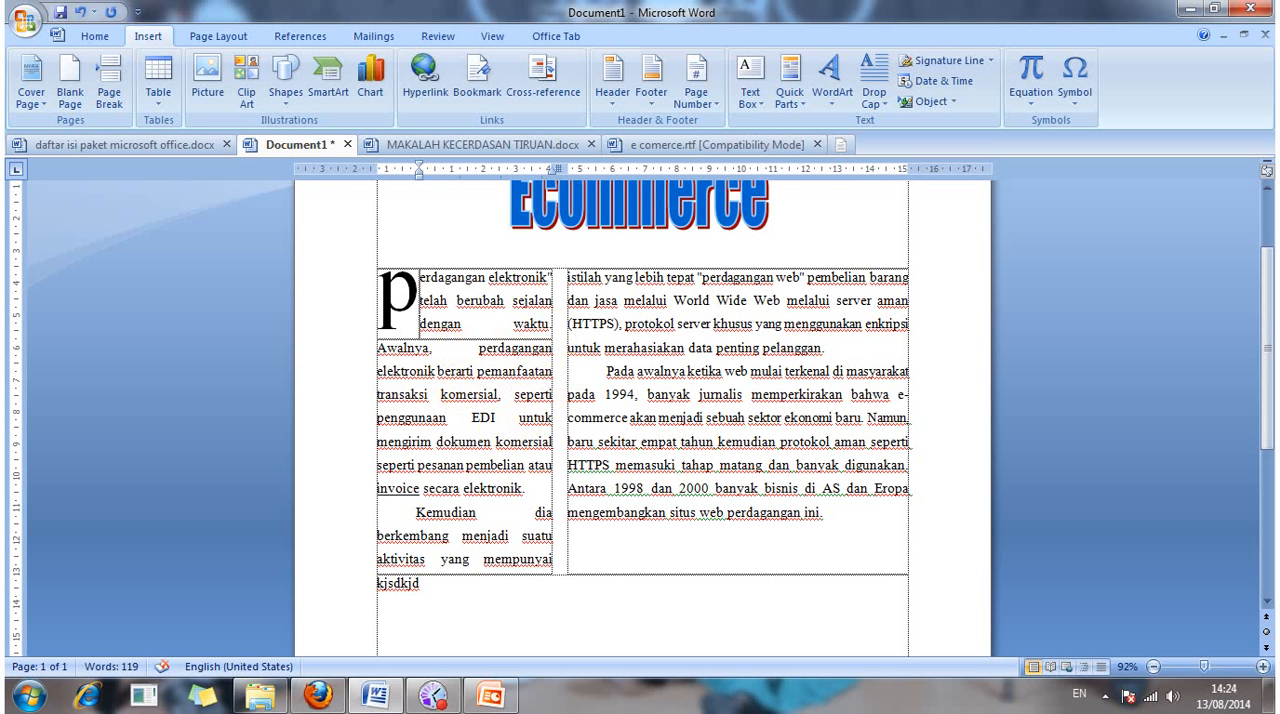
key(Return)
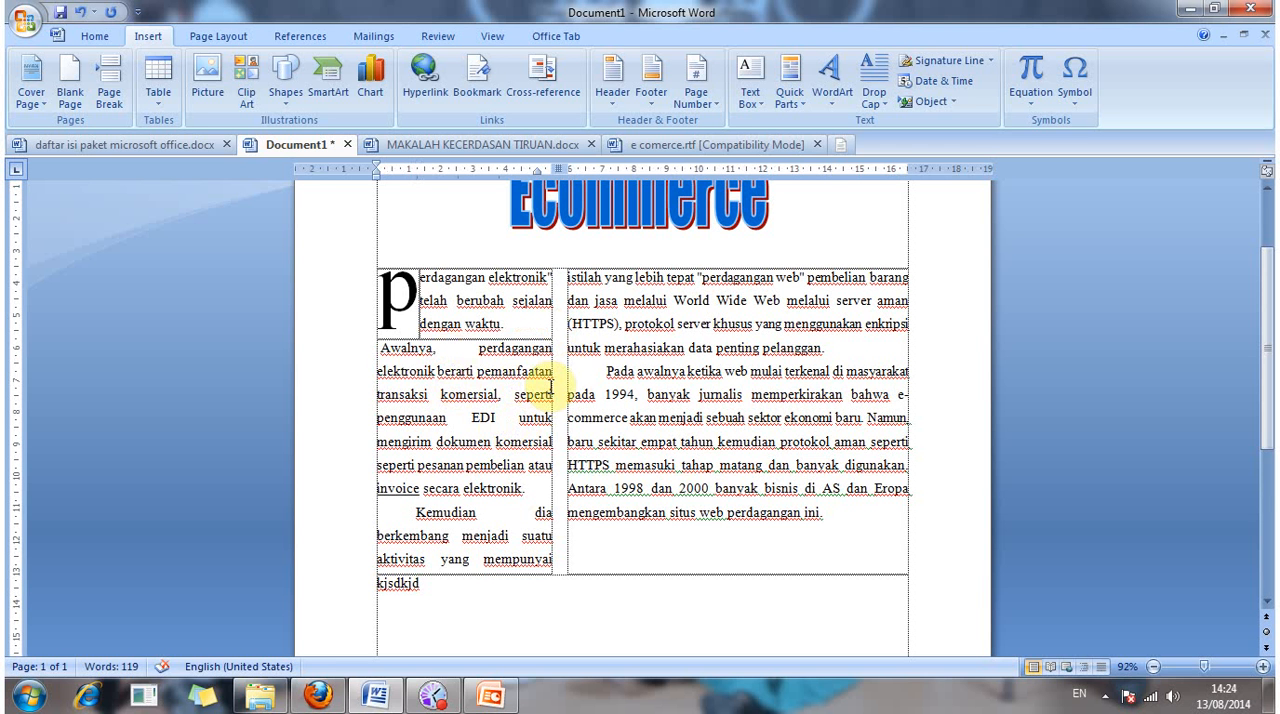
click(474, 352)
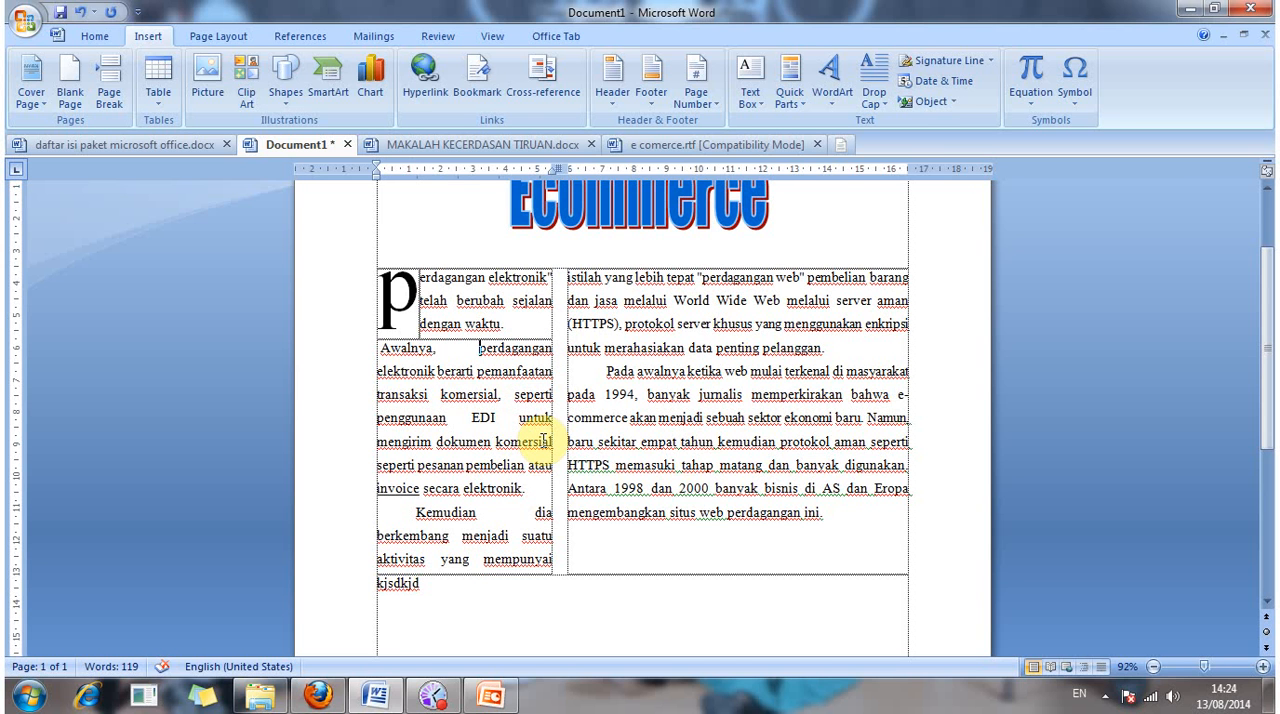
click(534, 494)
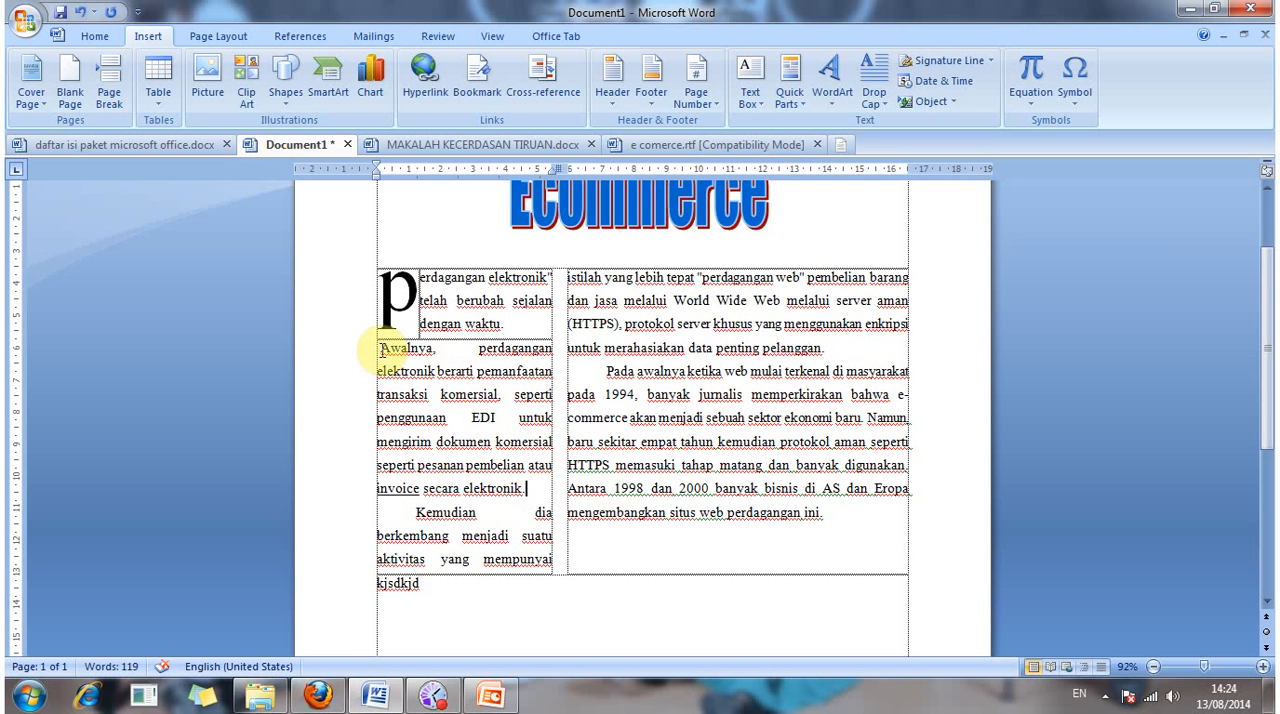
Step: Remove the leading space before "Awalnya" and give that paragraph a first-line indent of about 1.25 cm
drag(380, 349, 417, 372)
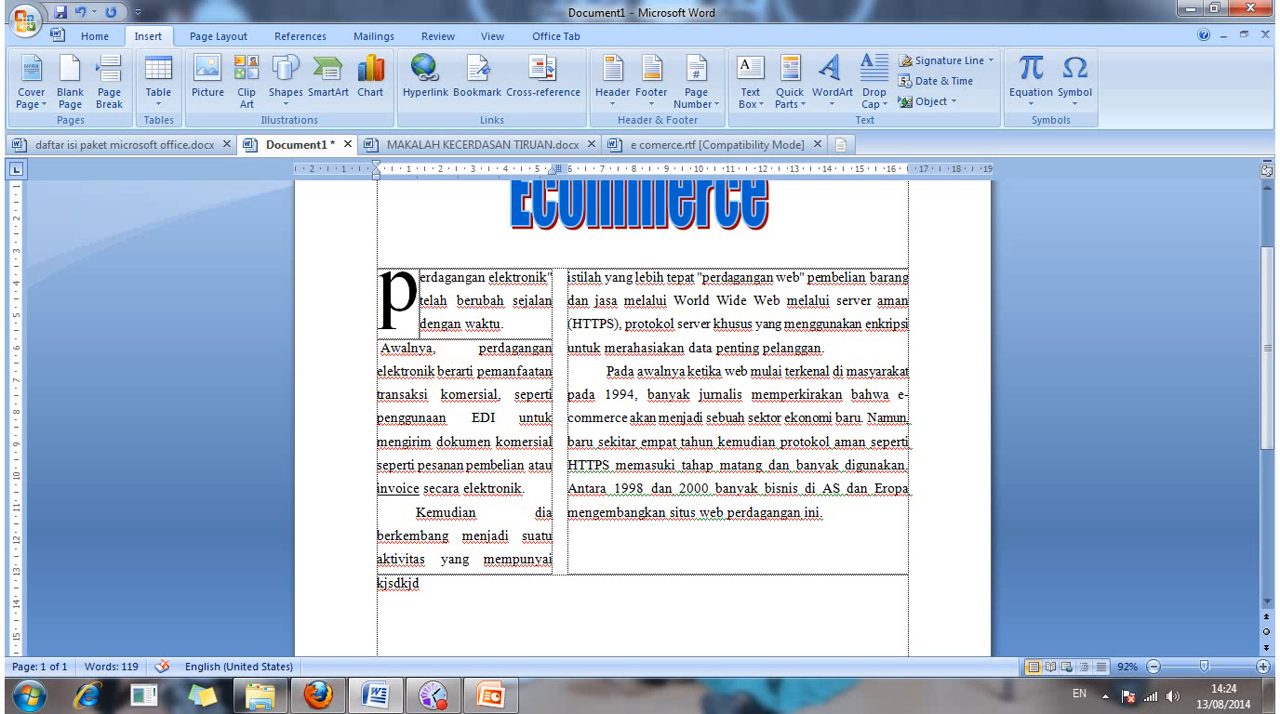
key(BackSpace)
key(Return)
click(378, 168)
drag(379, 167, 421, 174)
click(526, 488)
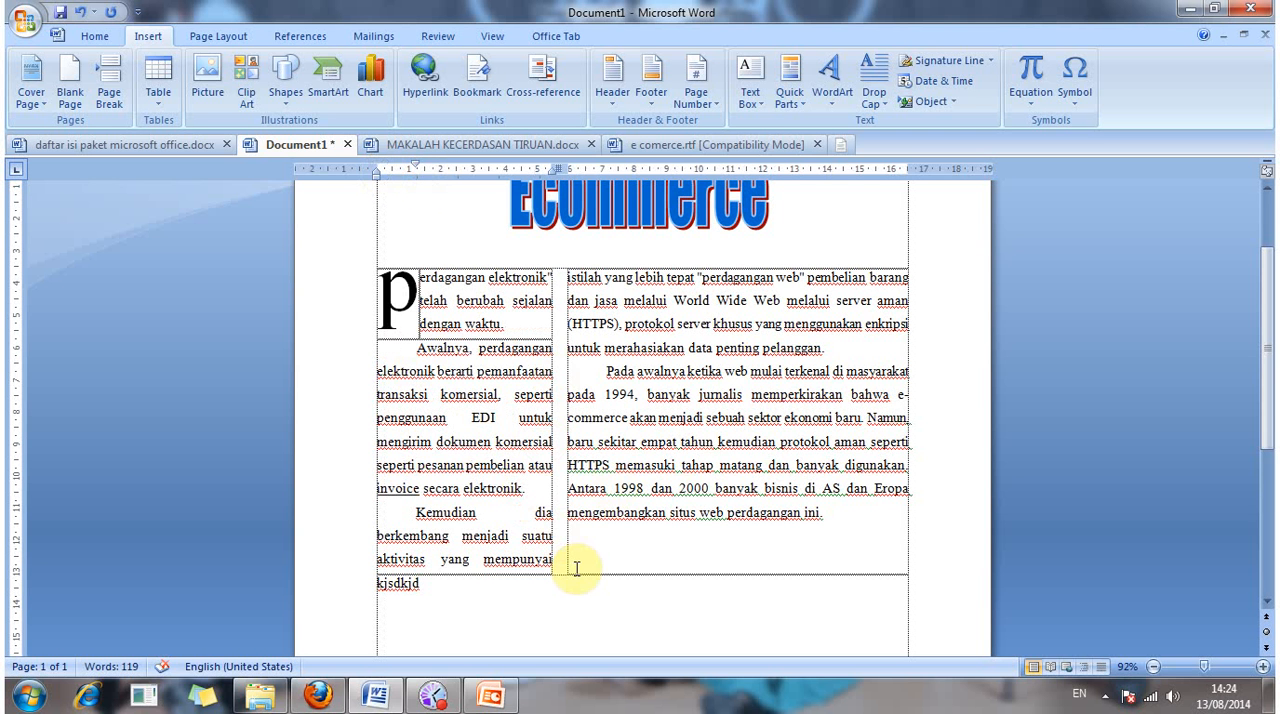
click(417, 522)
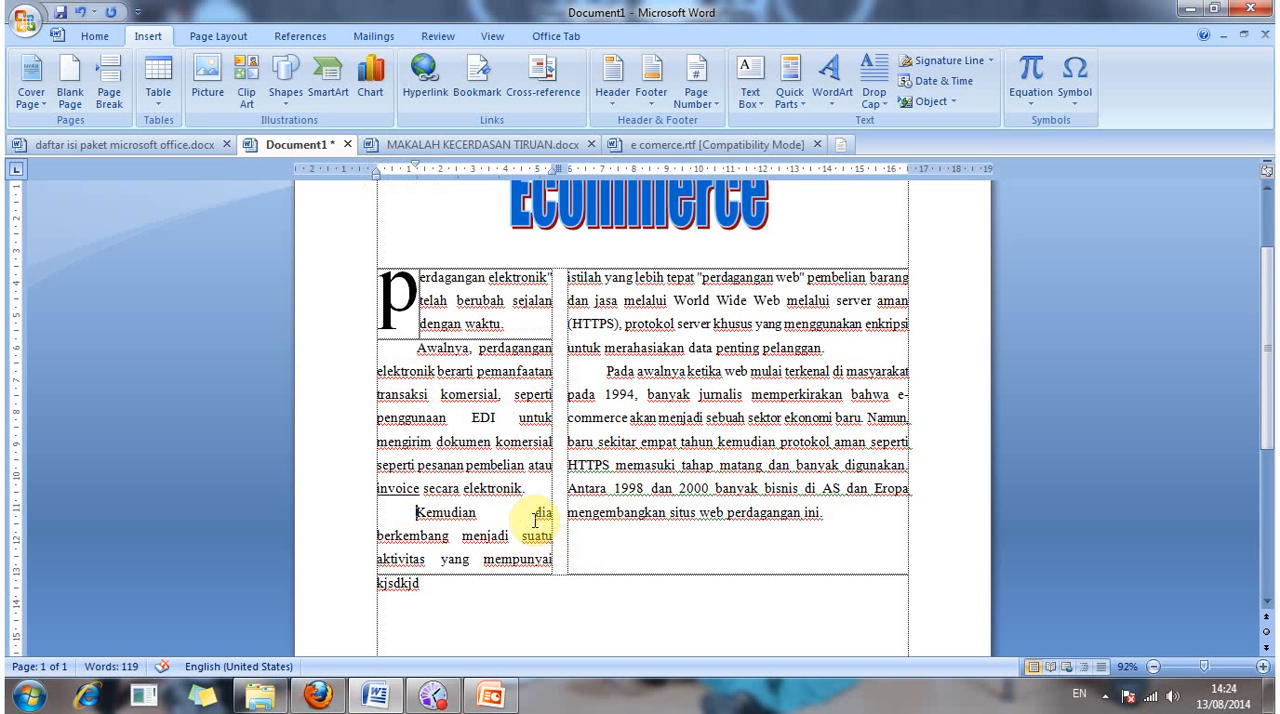
click(613, 548)
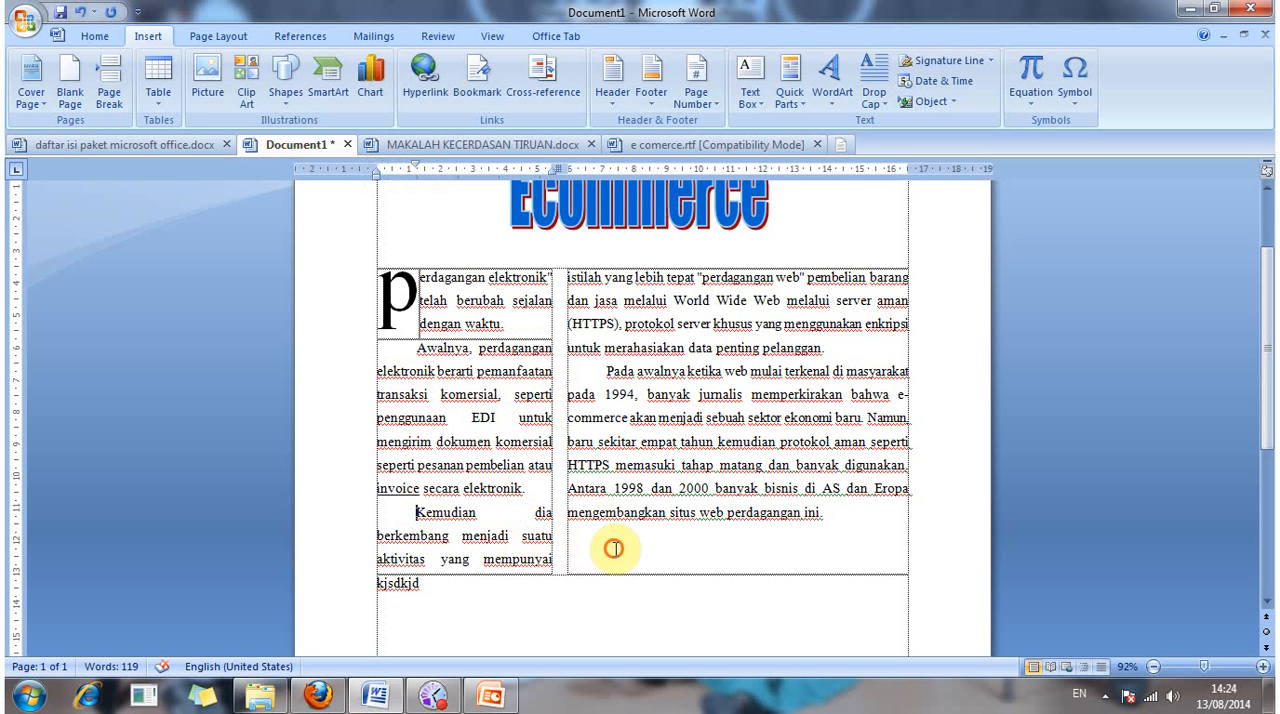
click(616, 550)
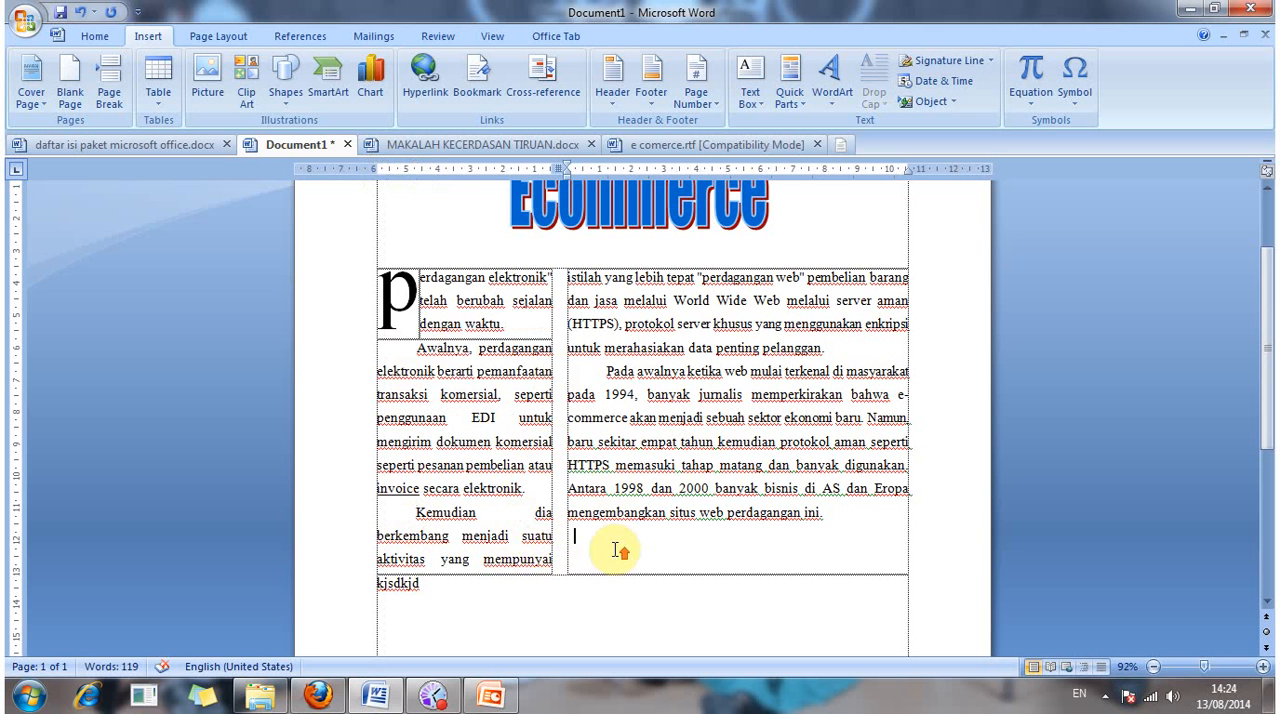
scroll(620, 550, up, 1)
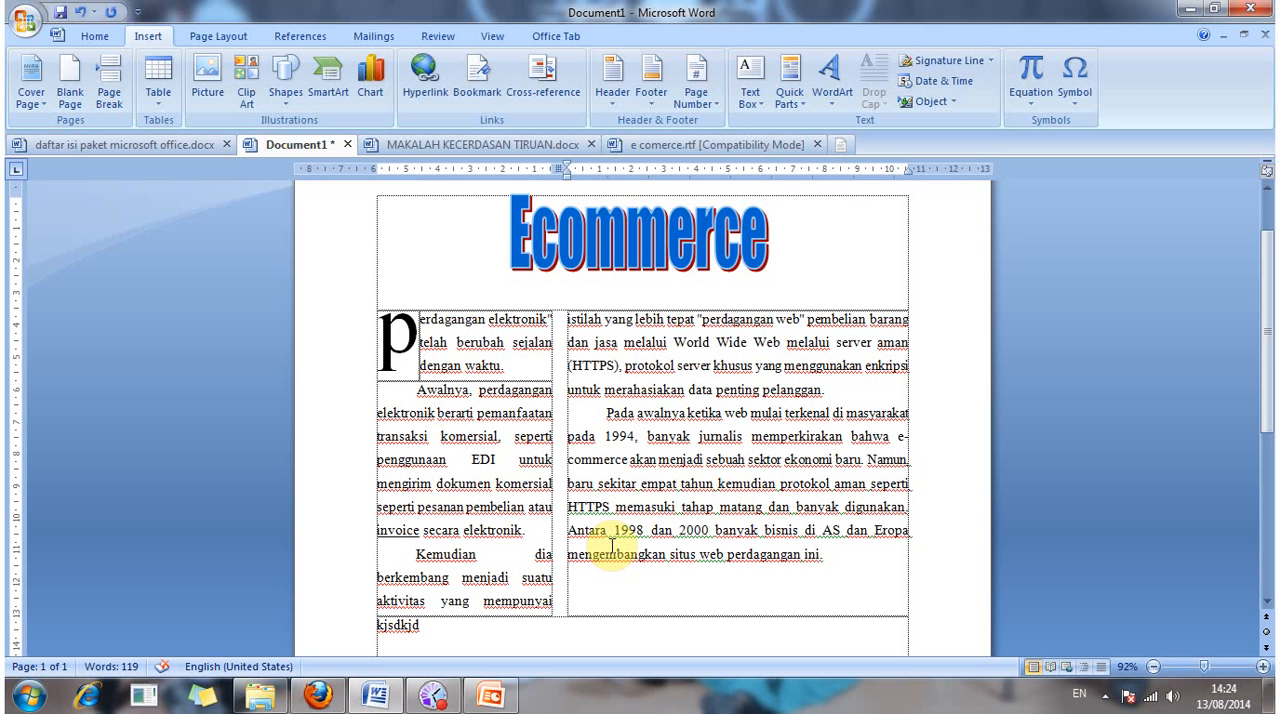
click(610, 532)
scroll(610, 532, down, 2)
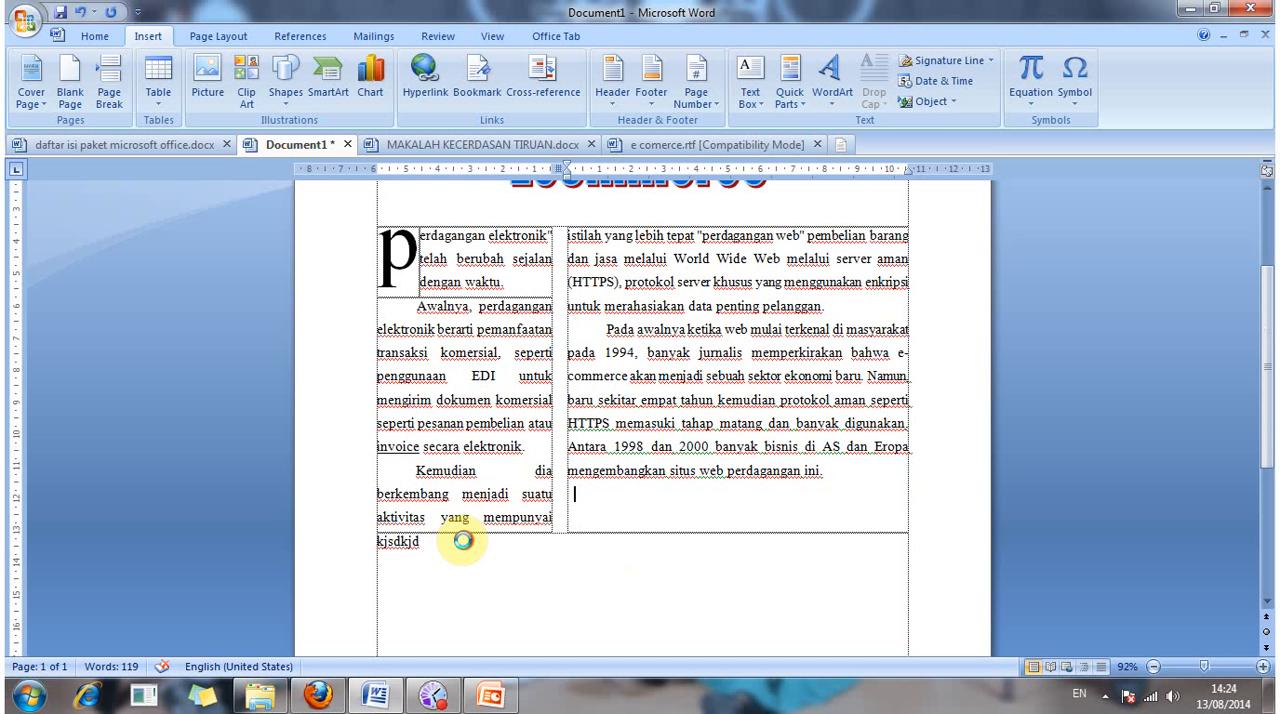
Step: Delete the placeholder word "kjsdkjd" below the two columns and add an empty line there
click(481, 548)
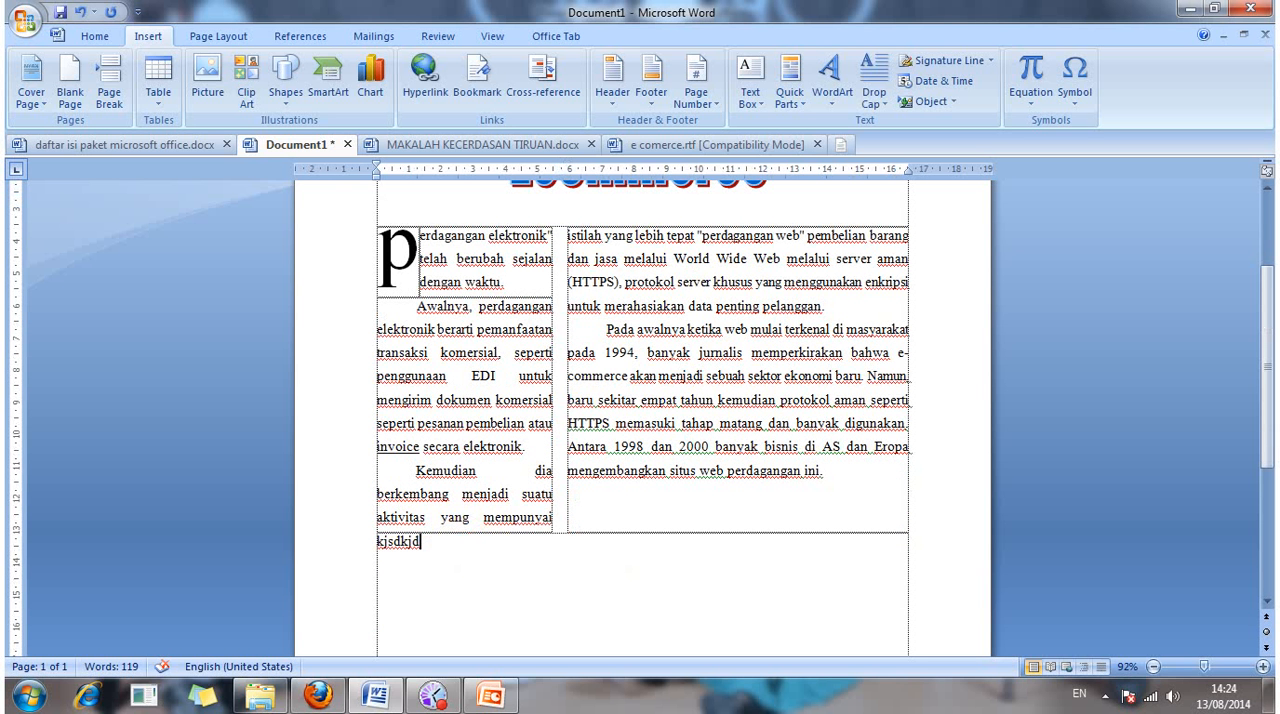
key(ctrl+BackSpace)
click(376, 399)
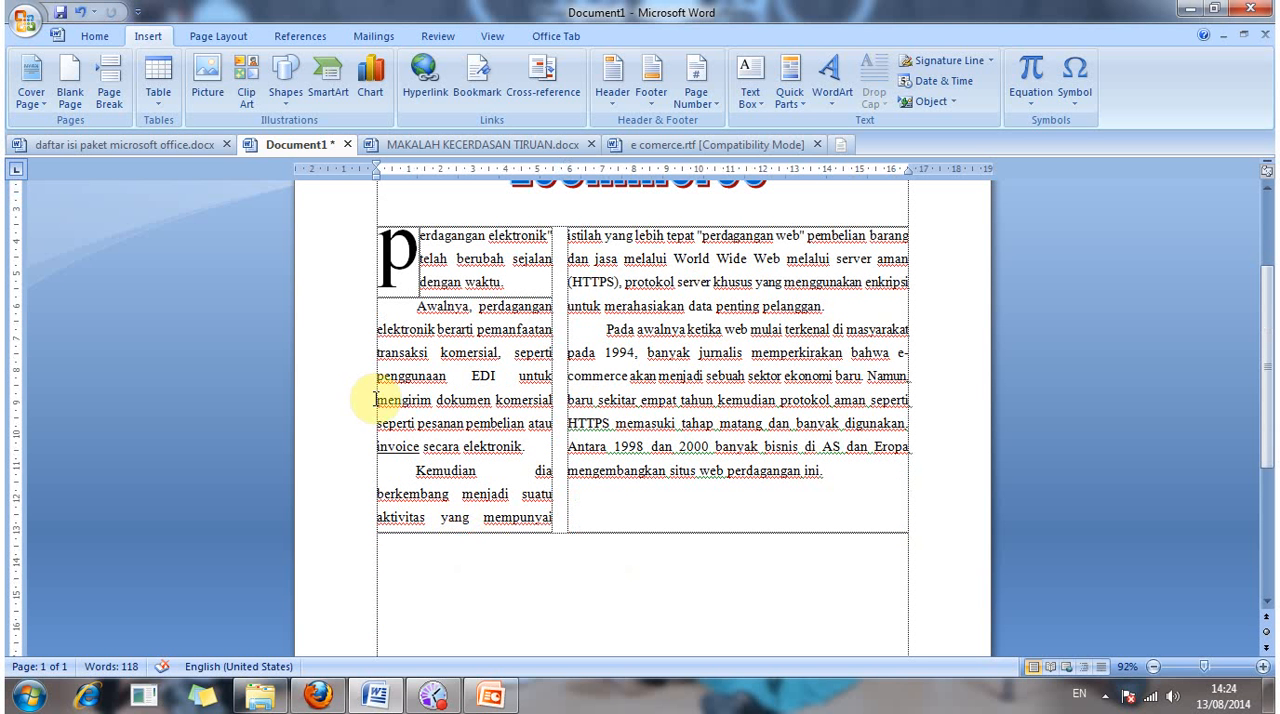
click(524, 460)
scroll(524, 460, down, 1)
key(Return)
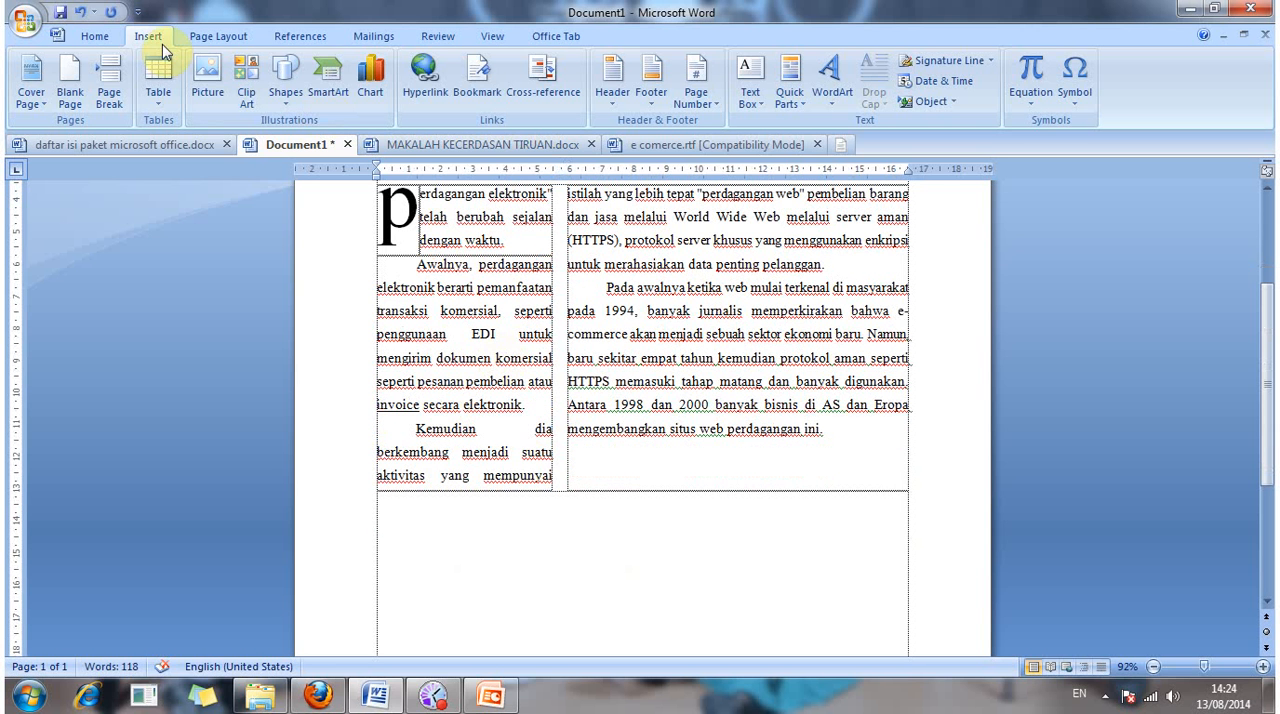
Step: Draw a shallow text box just below the two columns, starting at the left margin and spanning nearly the full text width
click(207, 87)
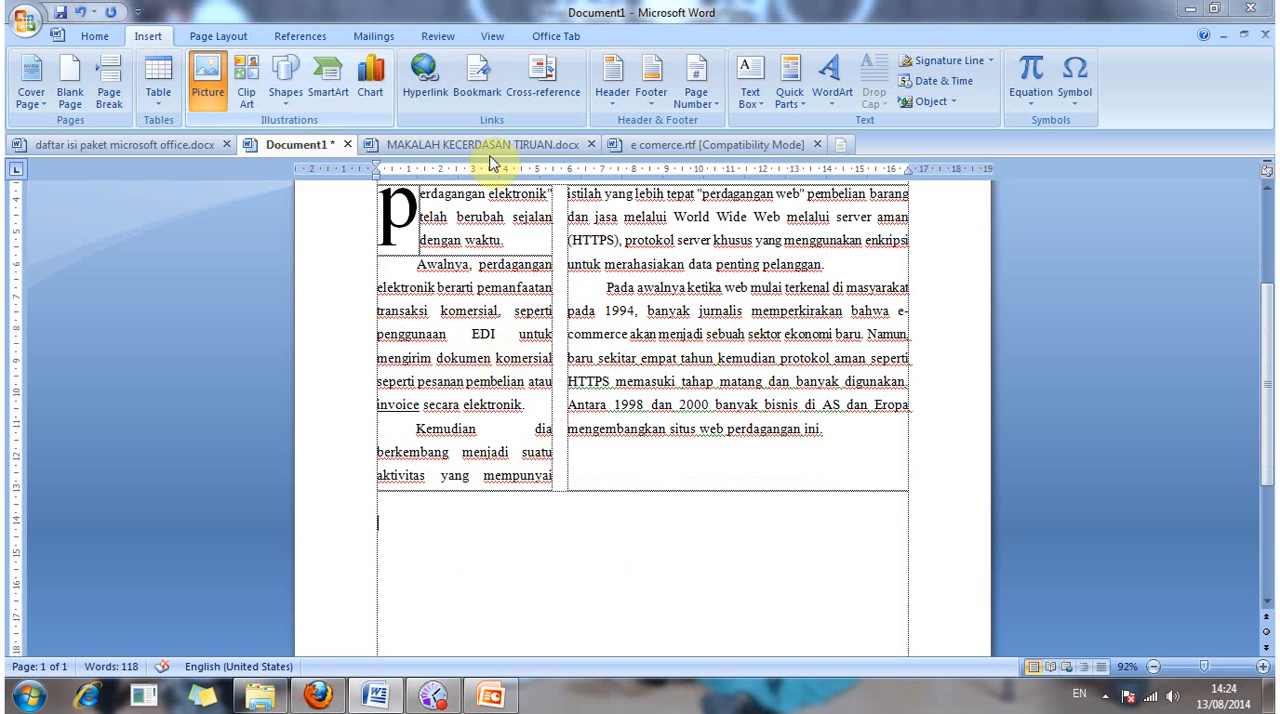
click(600, 16)
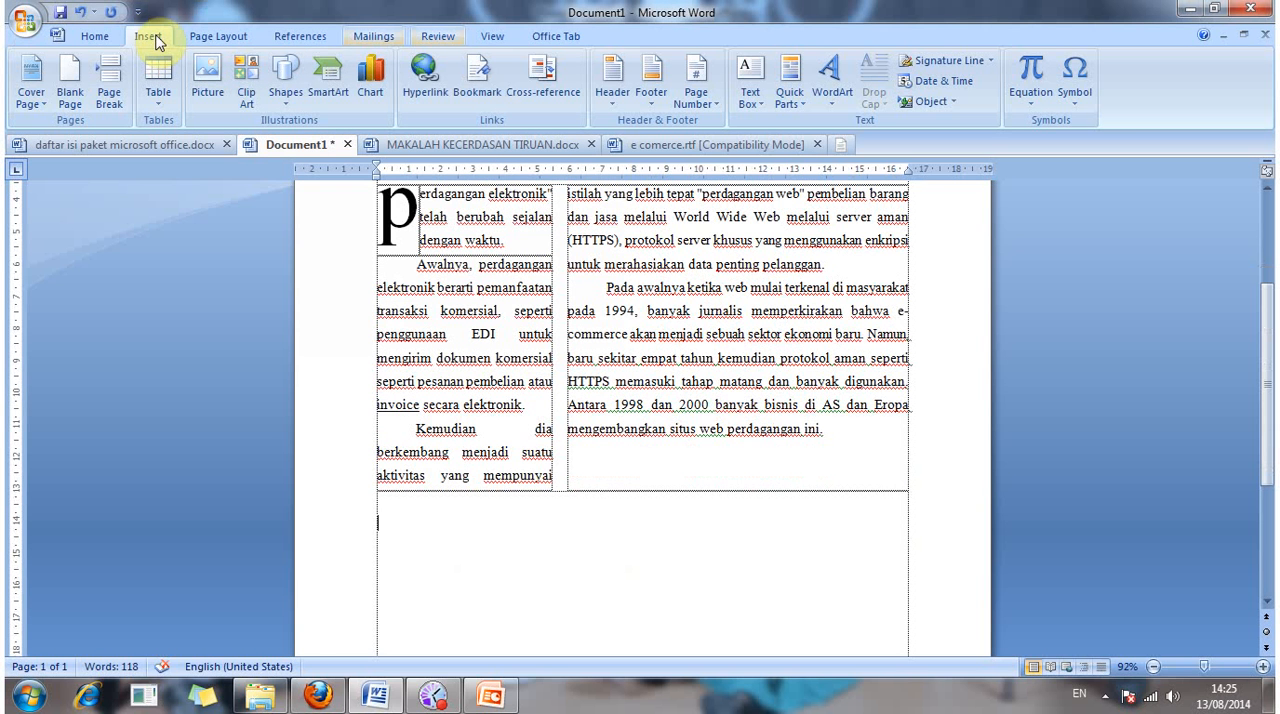
click(293, 100)
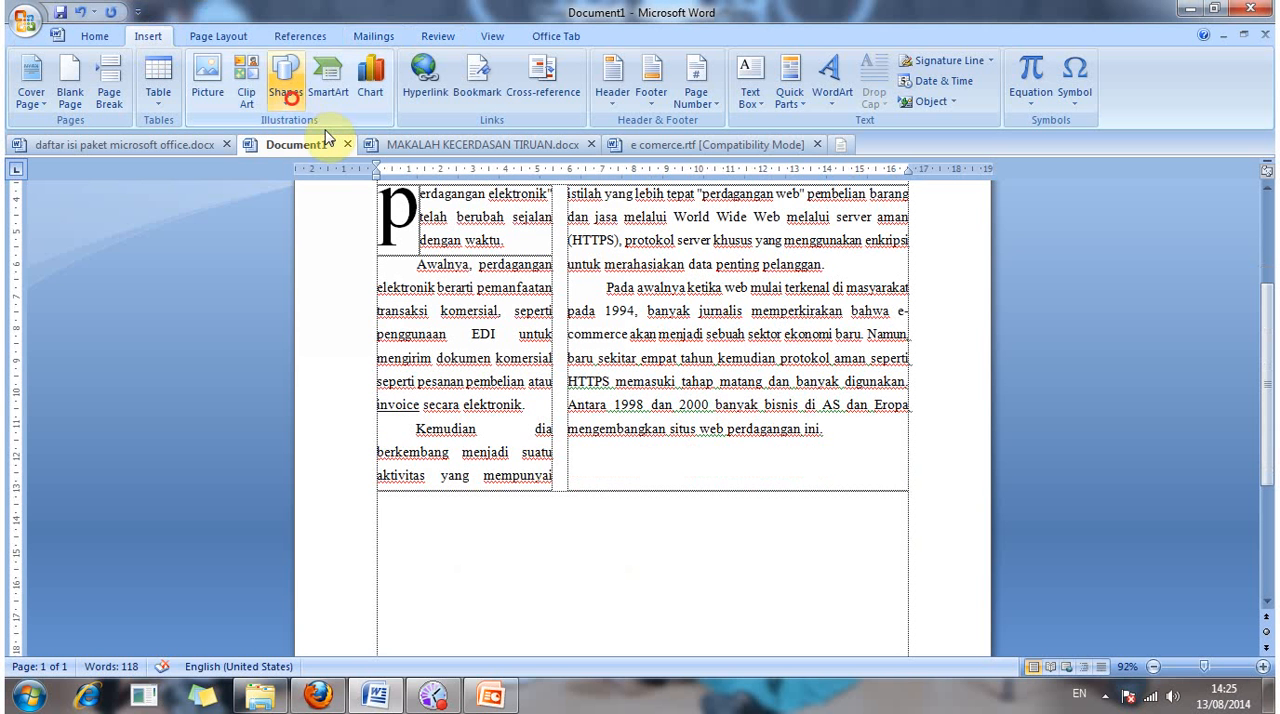
click(280, 140)
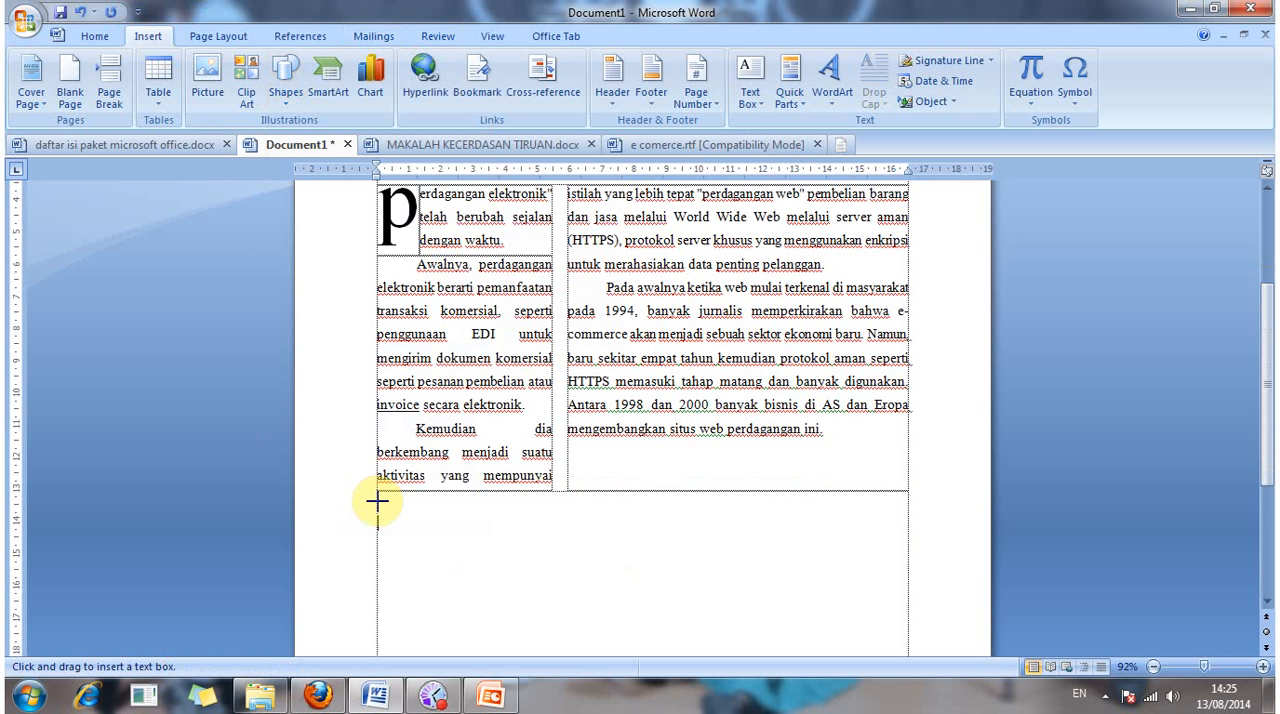
click(376, 502)
drag(376, 502, 565, 527)
drag(847, 542, 889, 537)
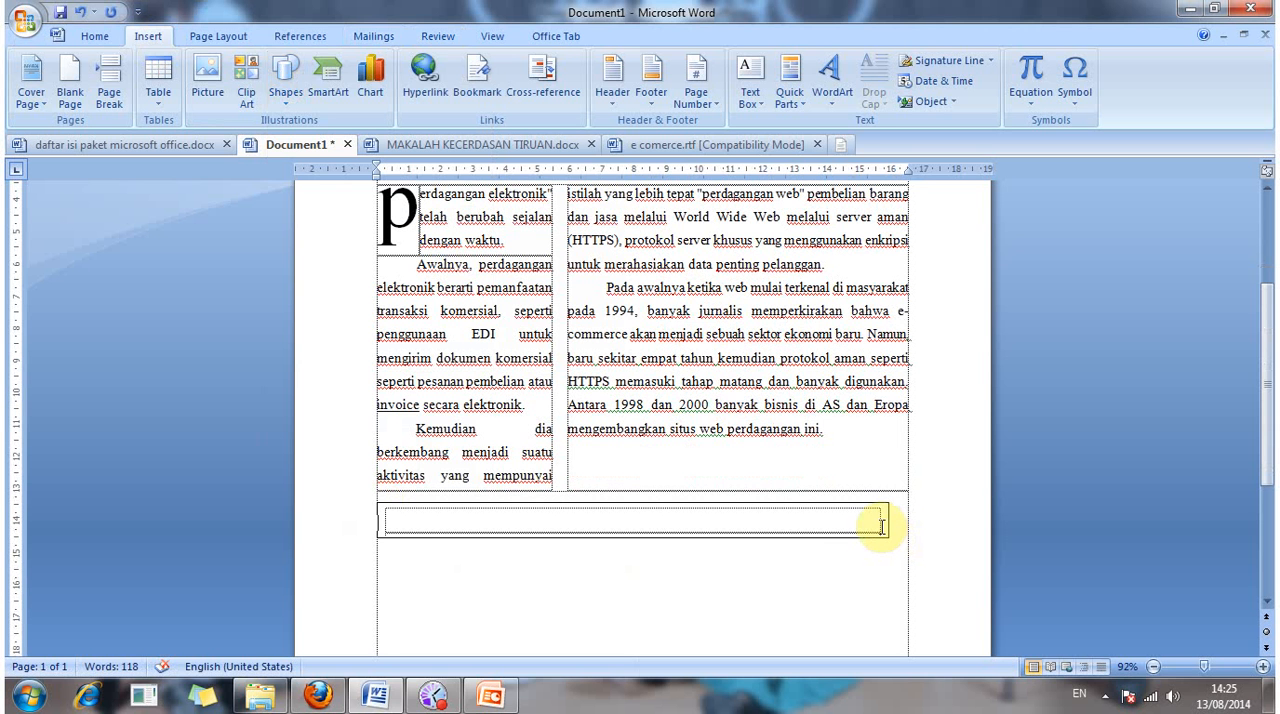
Step: Widen the text box so that its right edge reaches the right page margin
click(880, 521)
click(889, 519)
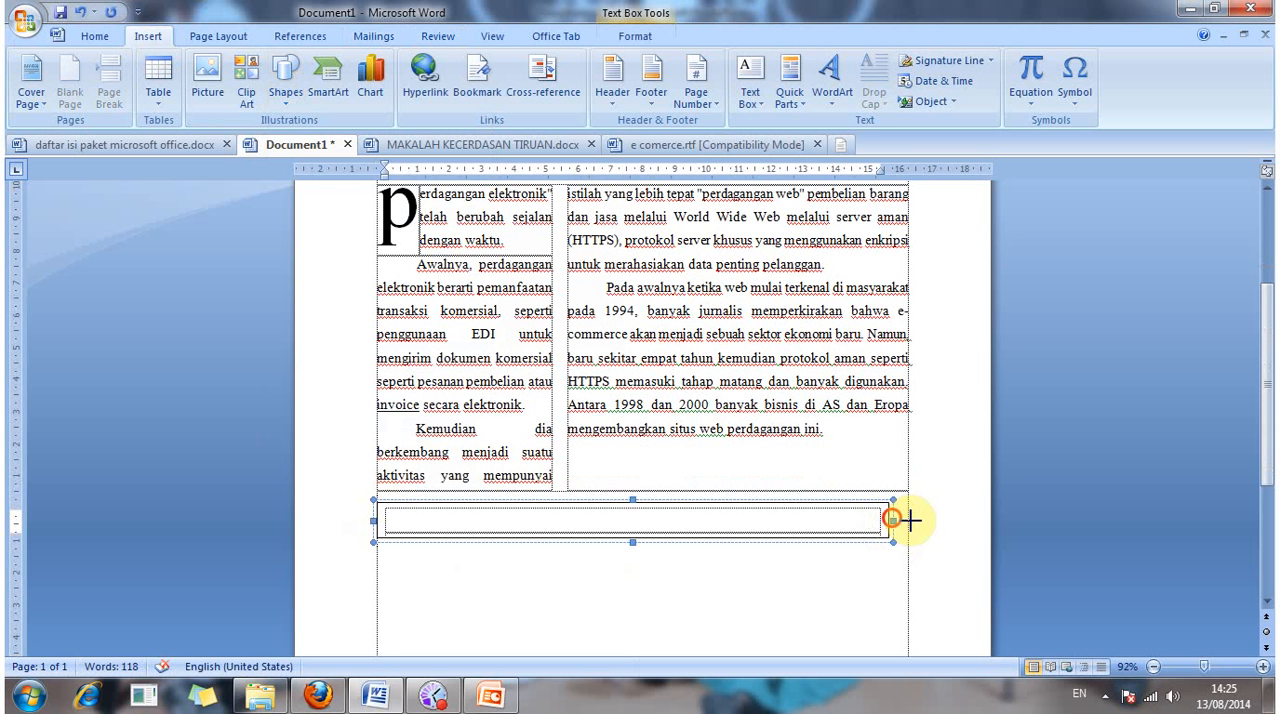
drag(893, 520, 908, 522)
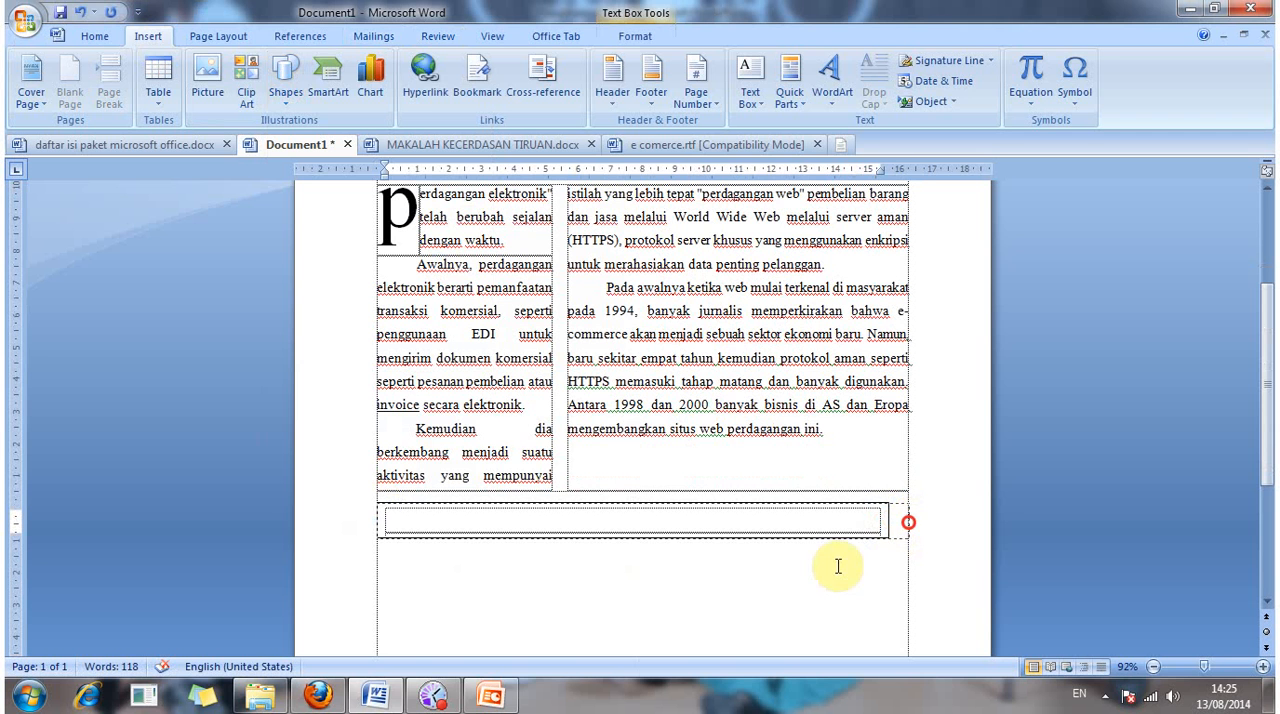
click(837, 566)
Step: Enter the caption "FOTO BAGIAN DARI BERITA" in the text box
click(763, 527)
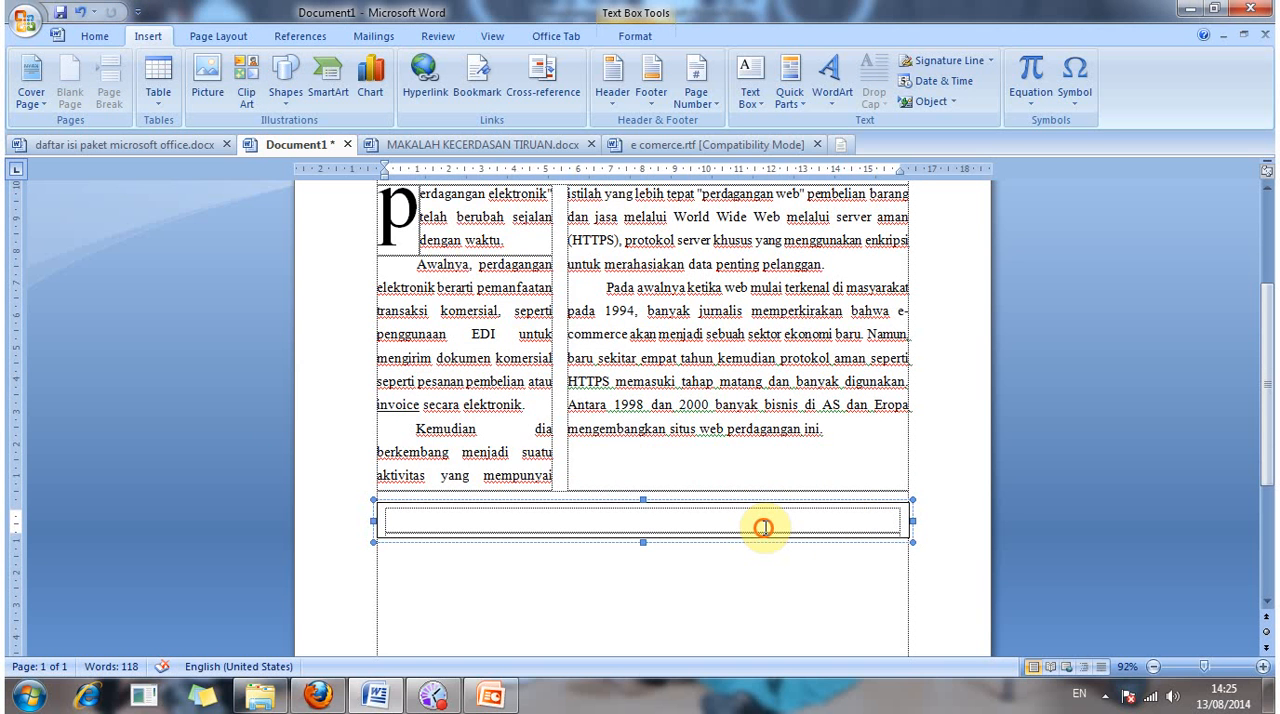
click(744, 511)
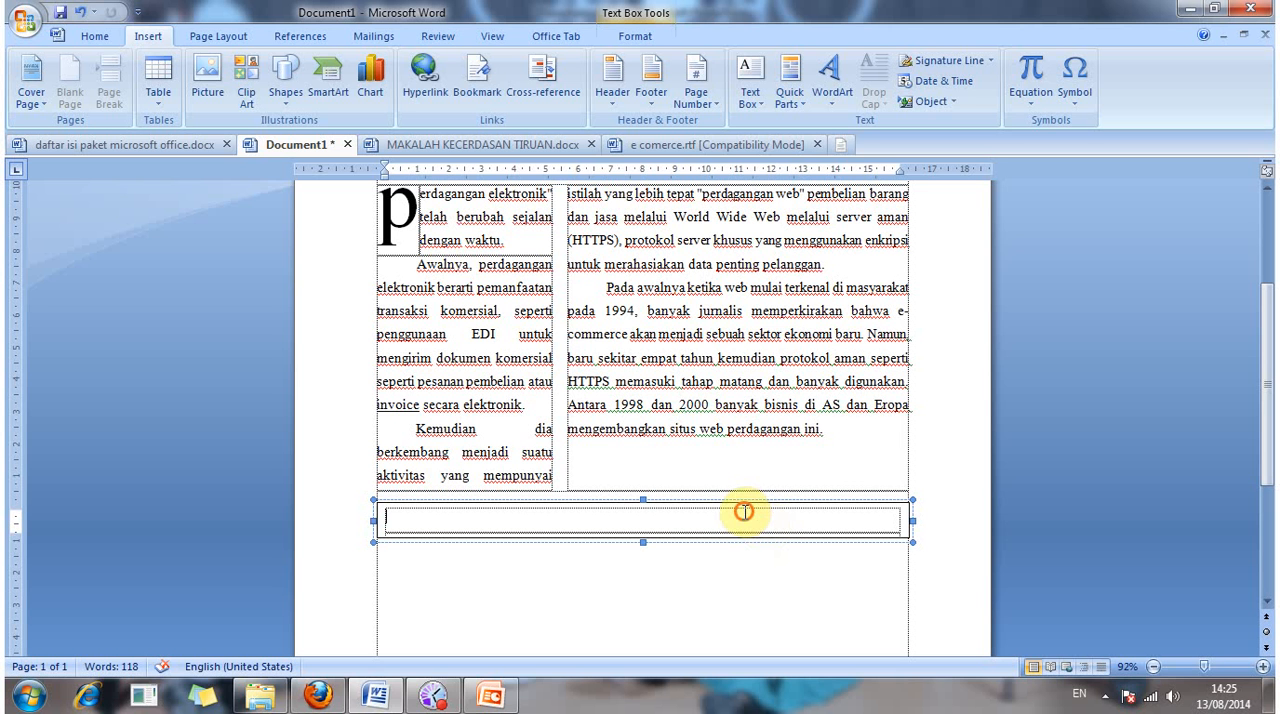
text(FOTAO)
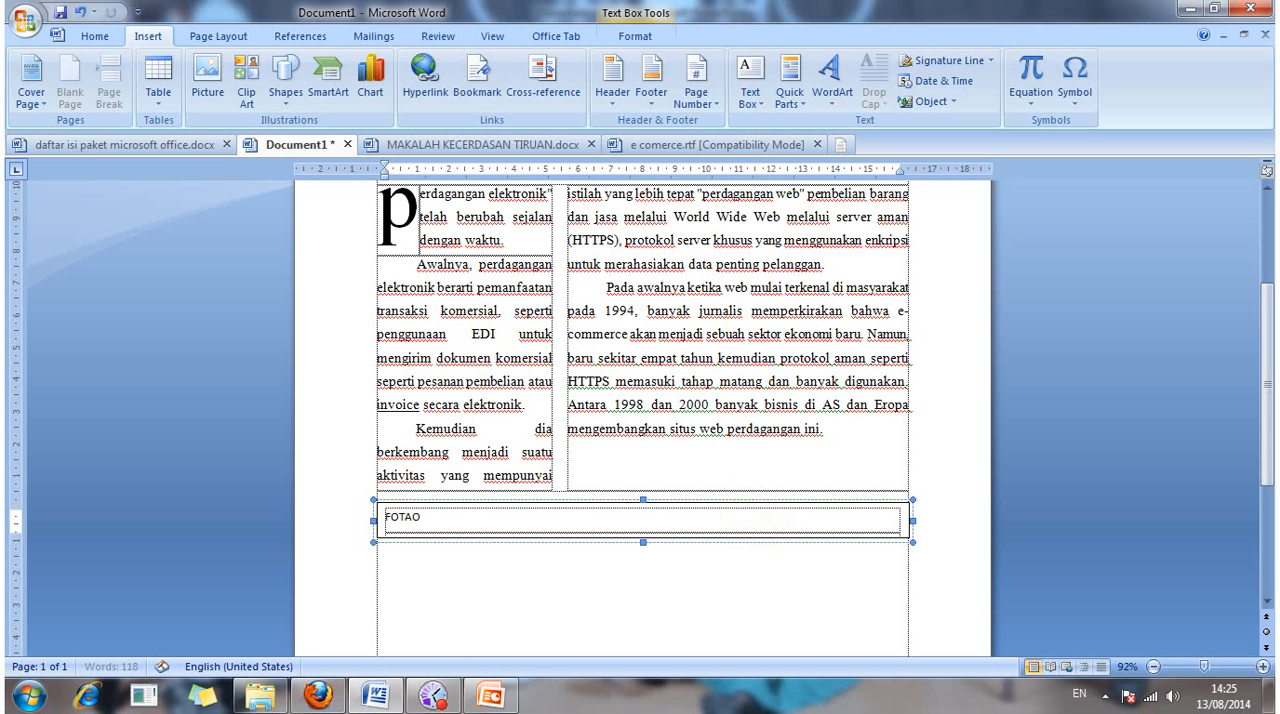
key(BackSpace)
key(BackSpace)
text(O BAGIAN DARI)
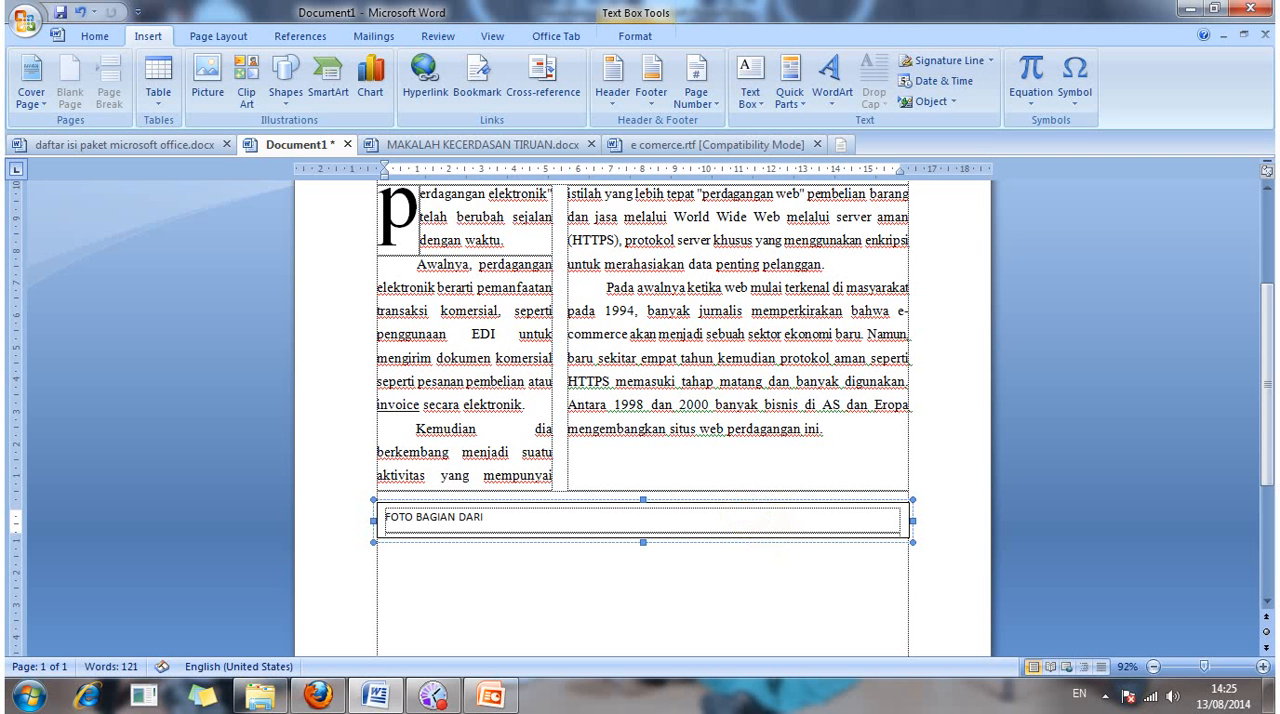
text( BERITA)
Step: Centre the whole text box caption and make it bold
key(ctrl+a)
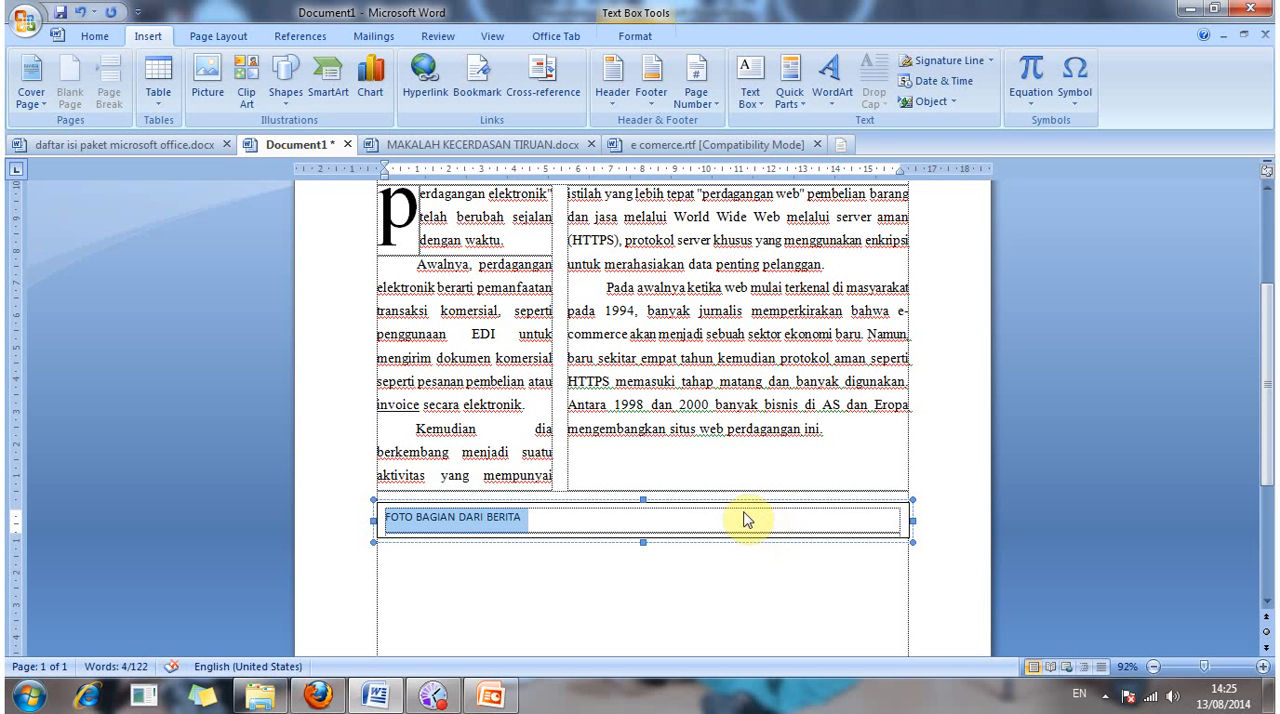
key(ctrl+e)
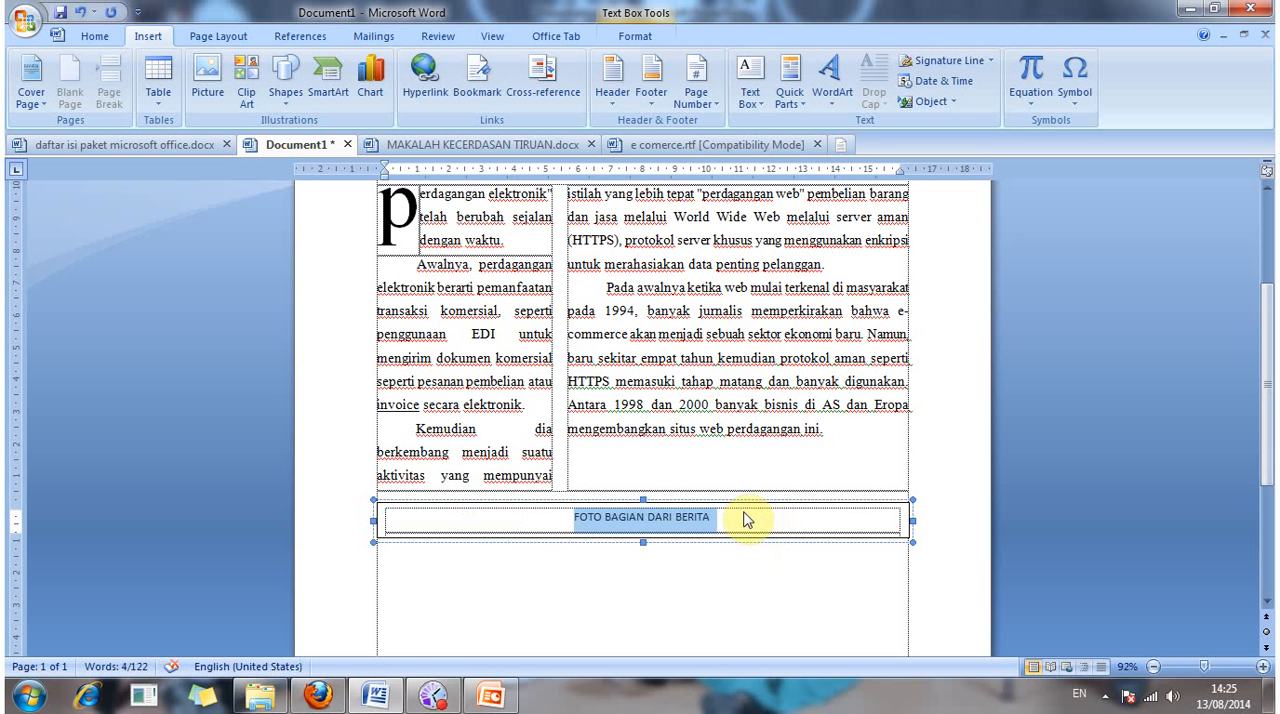
key(ctrl+b)
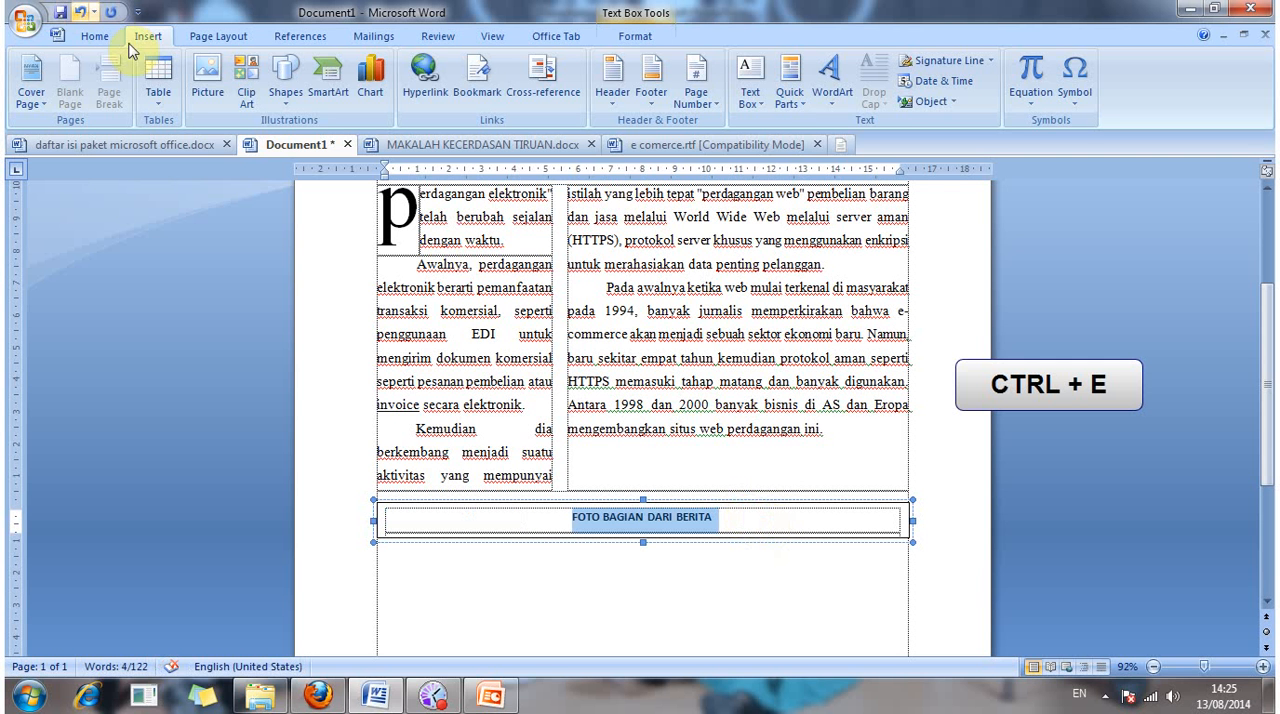
Step: Set the text box caption to Times New Roman at size 12
click(95, 38)
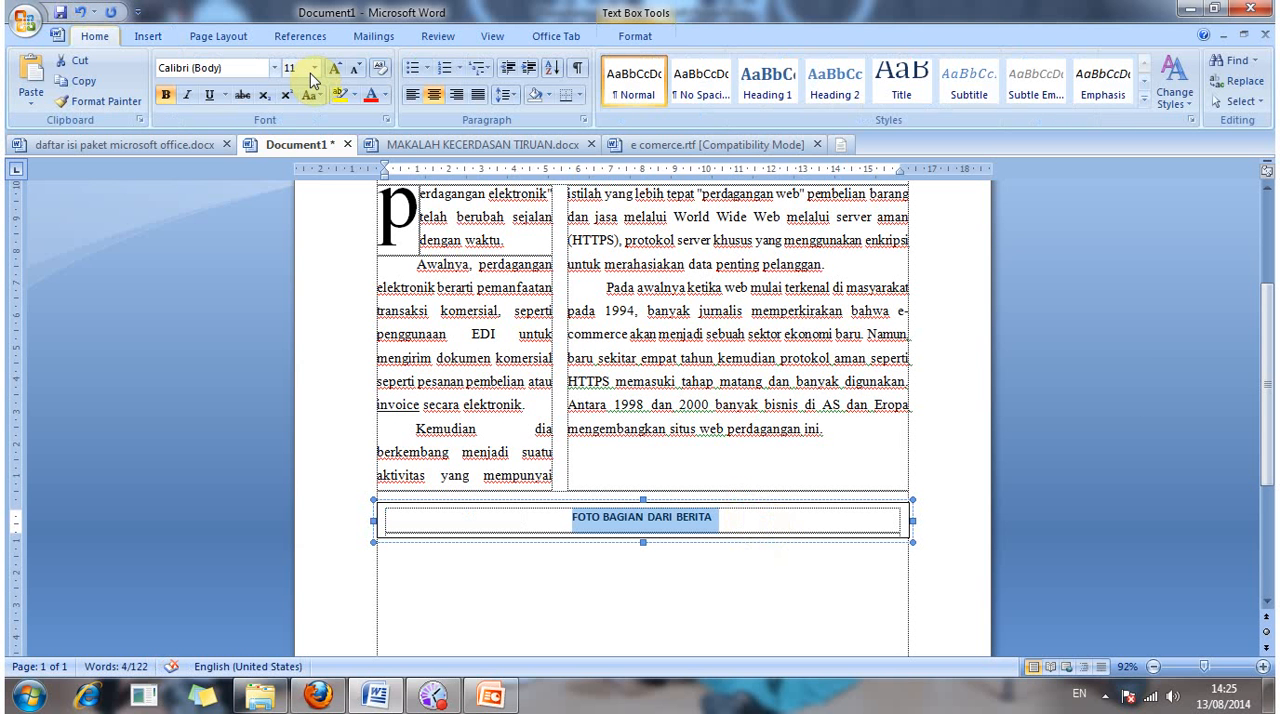
click(313, 71)
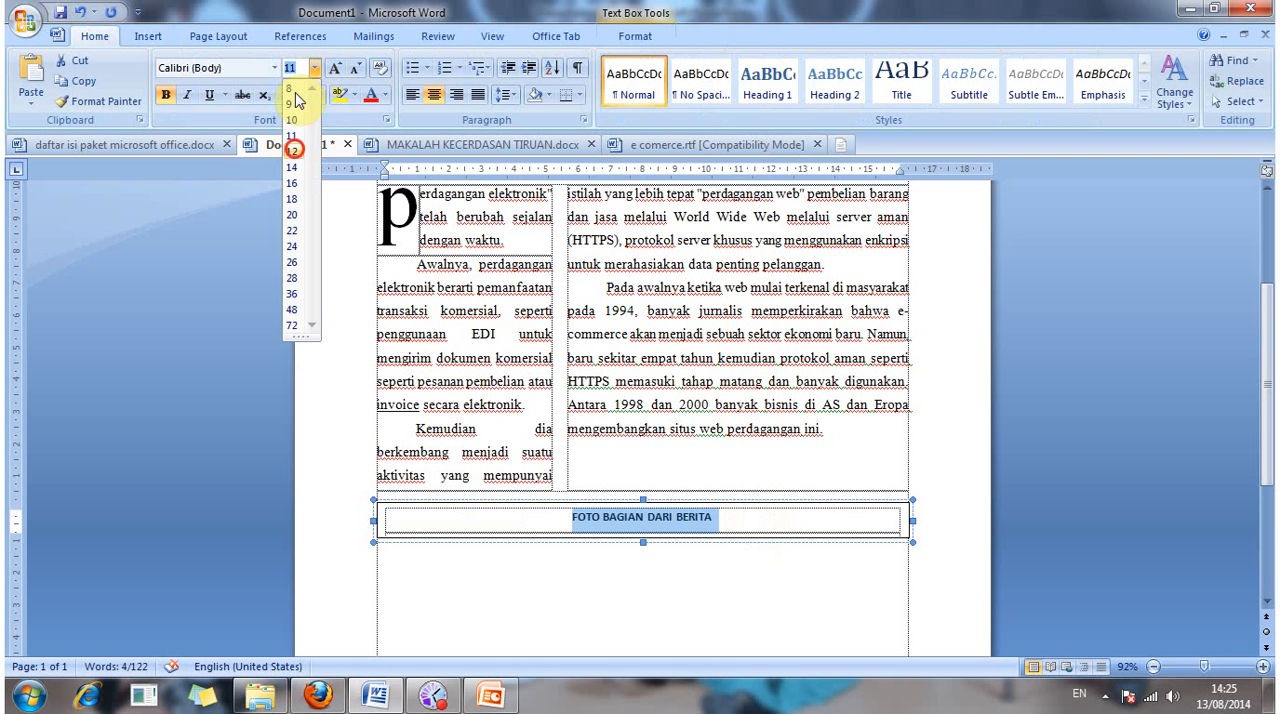
click(293, 150)
click(275, 71)
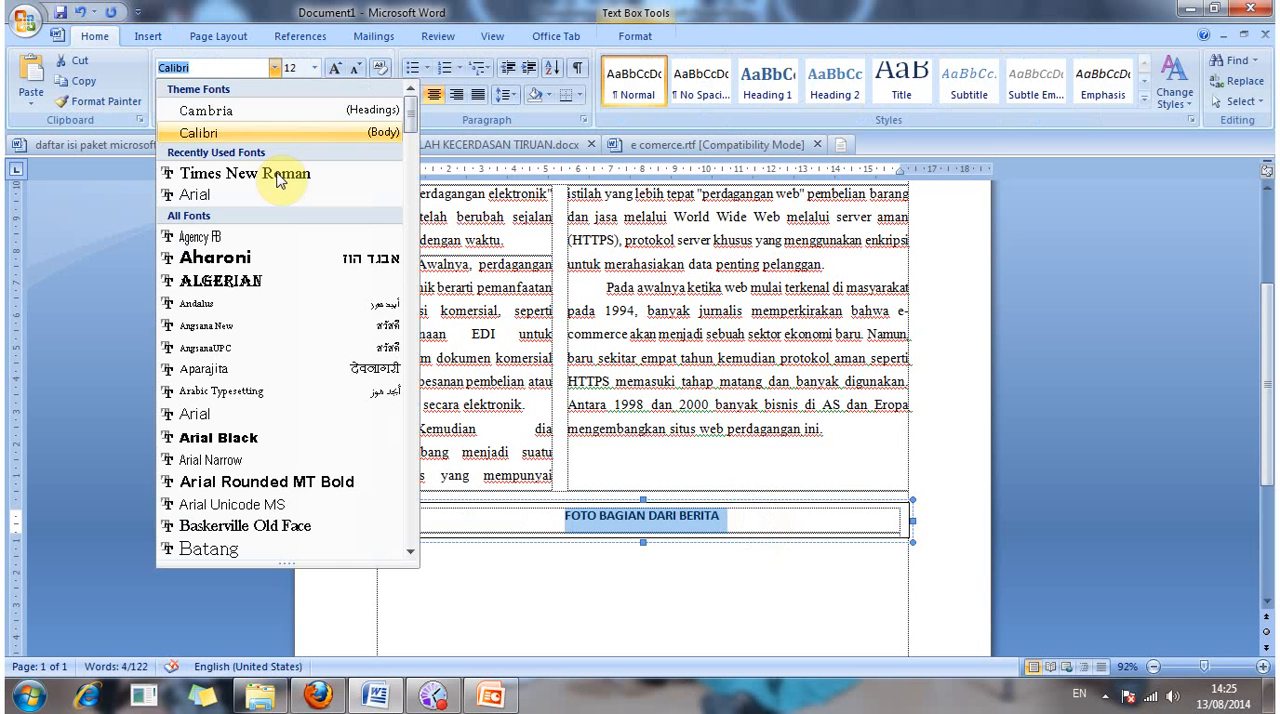
click(276, 174)
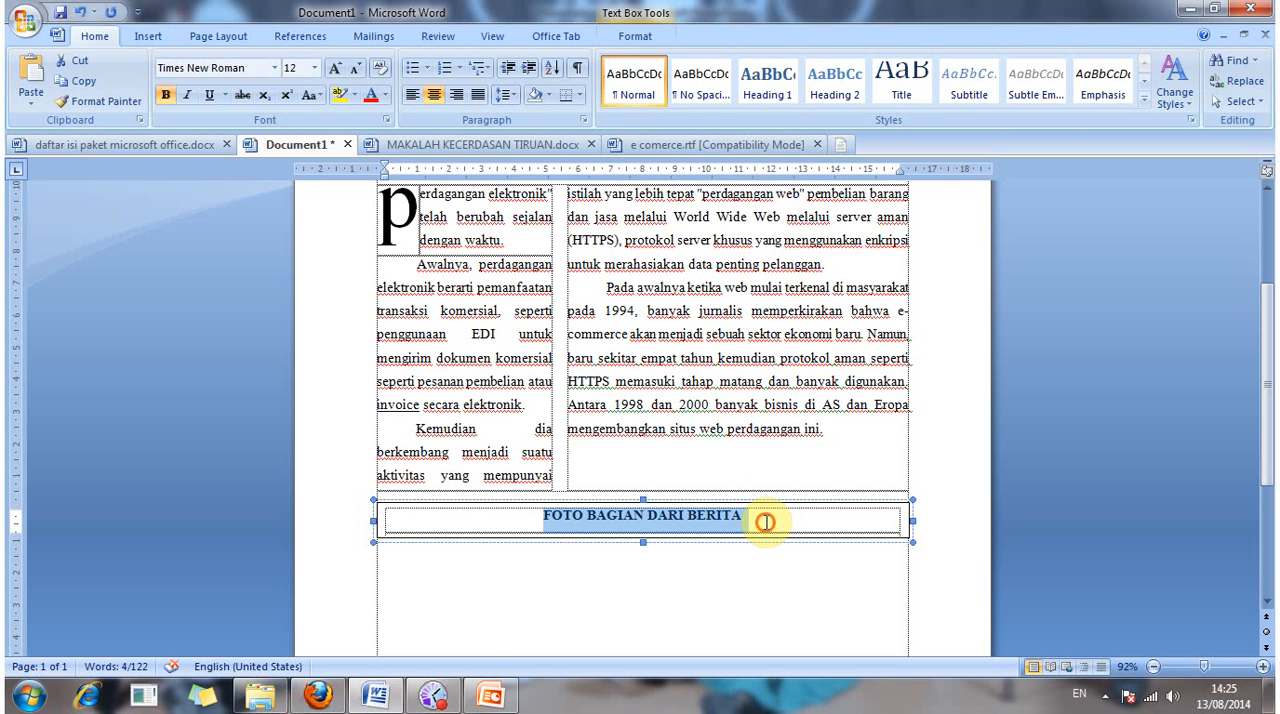
Step: Add "***" after and before the caption so it reads "*** FOTO BAGIAN DARI BERITA ***"
click(765, 521)
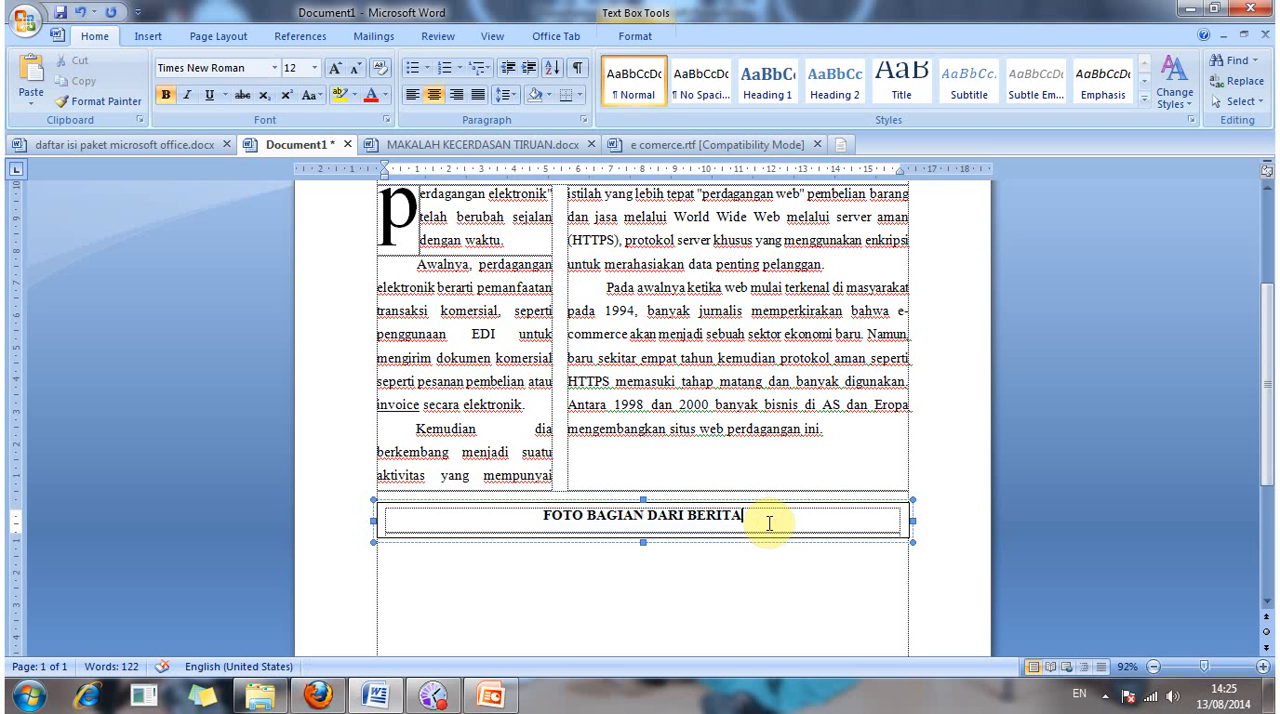
key(Return)
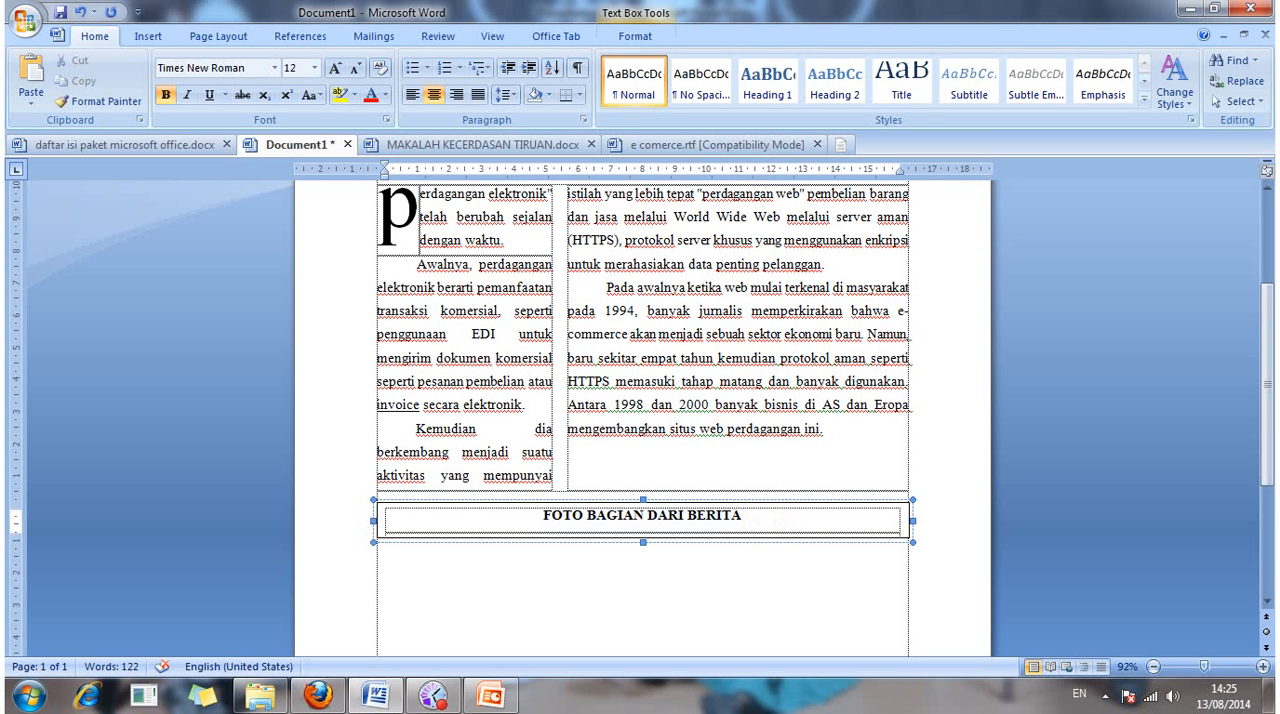
text(***)
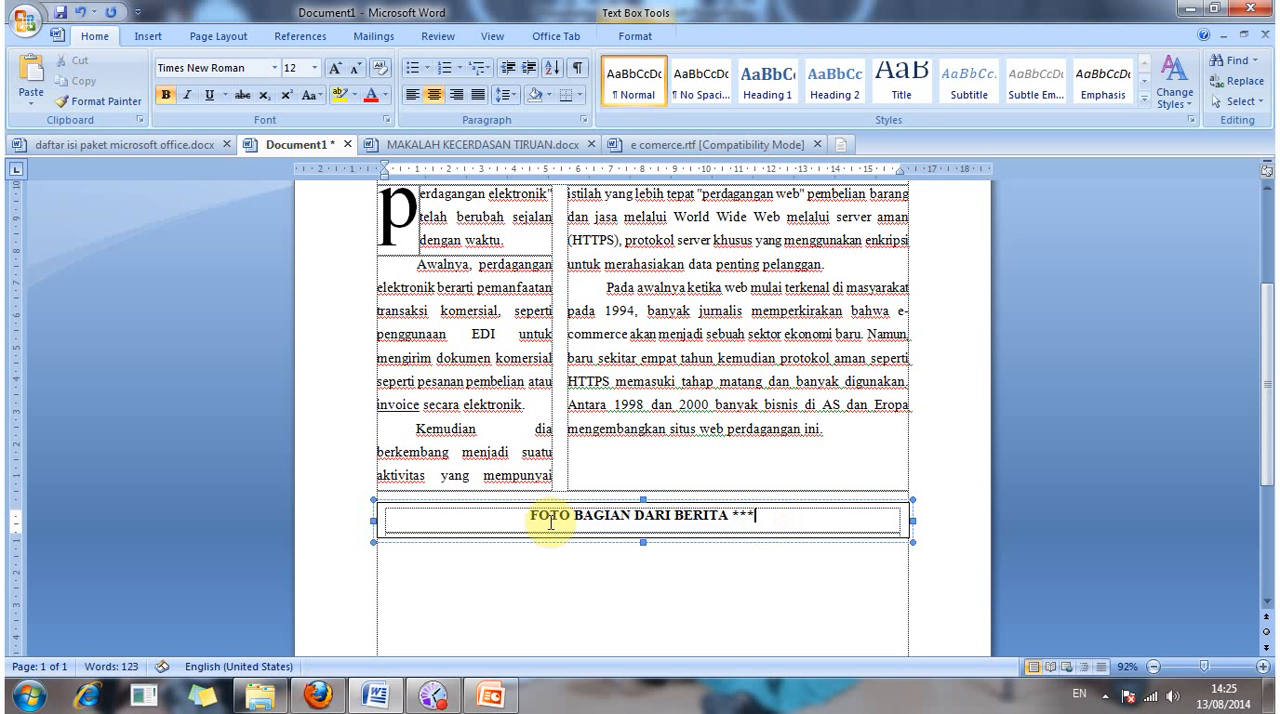
click(532, 520)
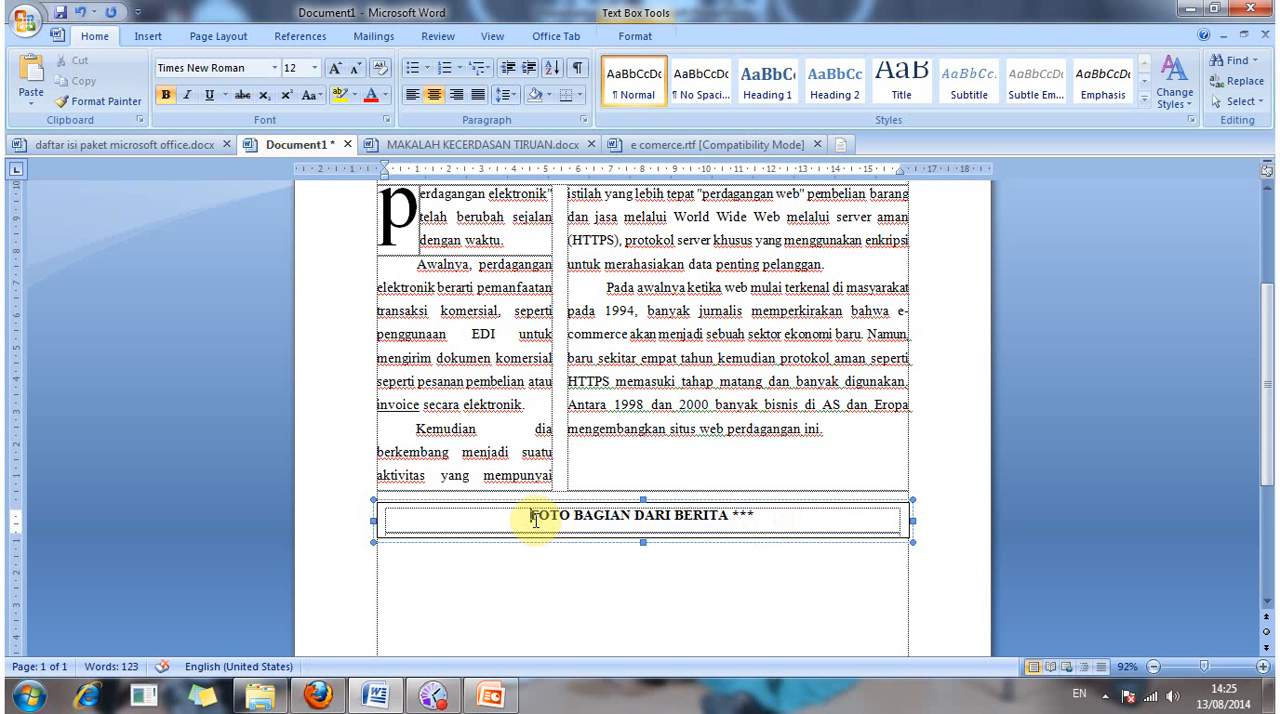
text(***)
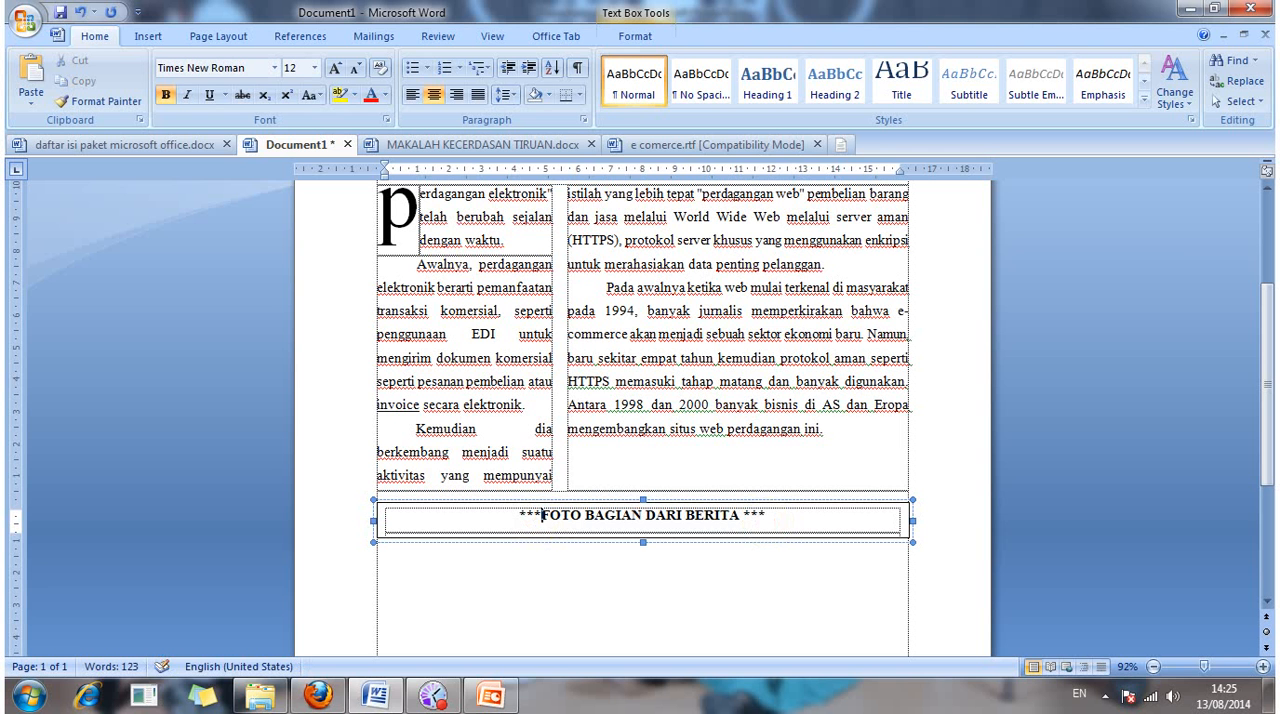
Step: Leave the text box and add an empty line to the body text so the insertion point sits below the box
click(591, 624)
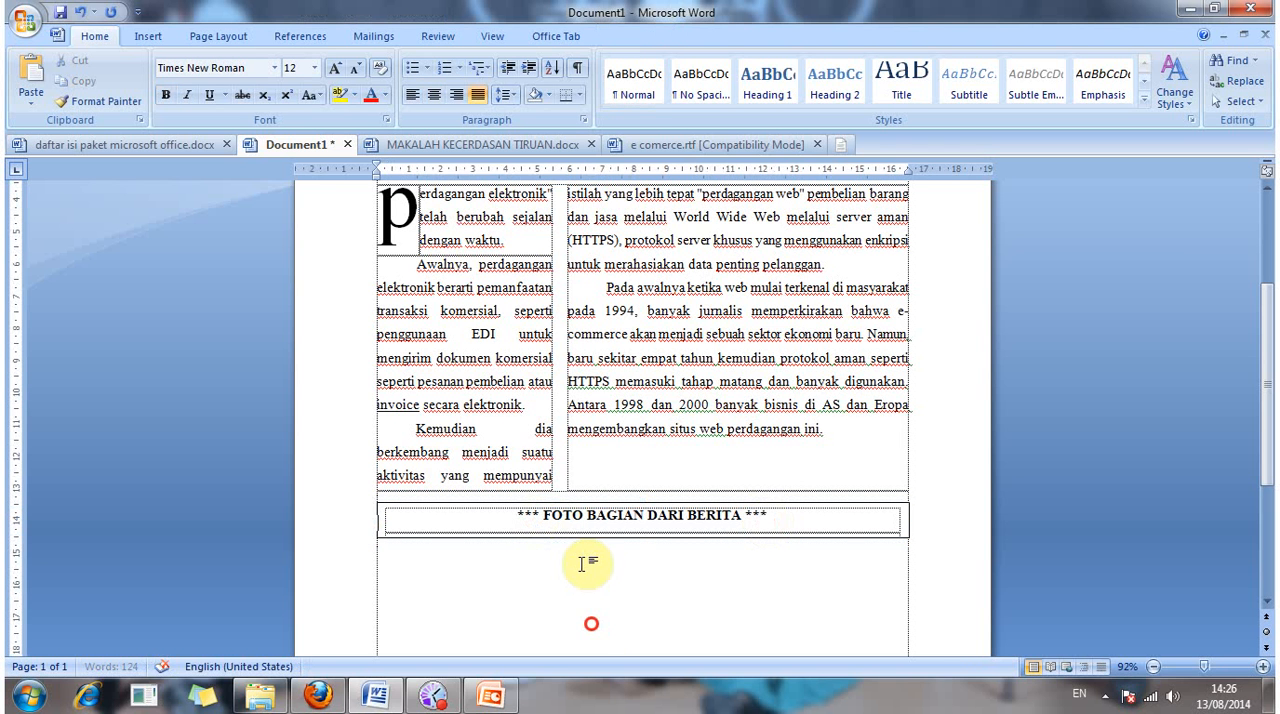
click(936, 531)
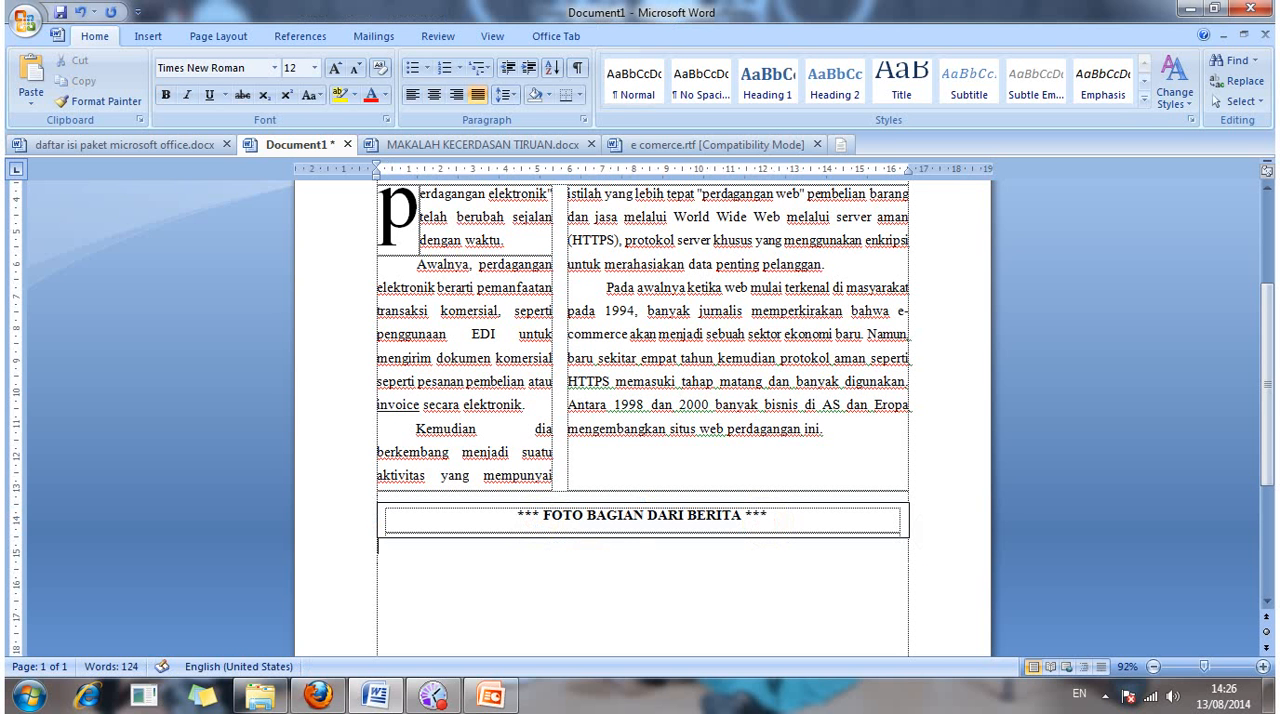
key(Return)
Step: In e comerce.rtf, copy the paragraph from "E-dagang pertama kali diperkenalkan" through "e commerce sebagai bahan makalah"
click(734, 147)
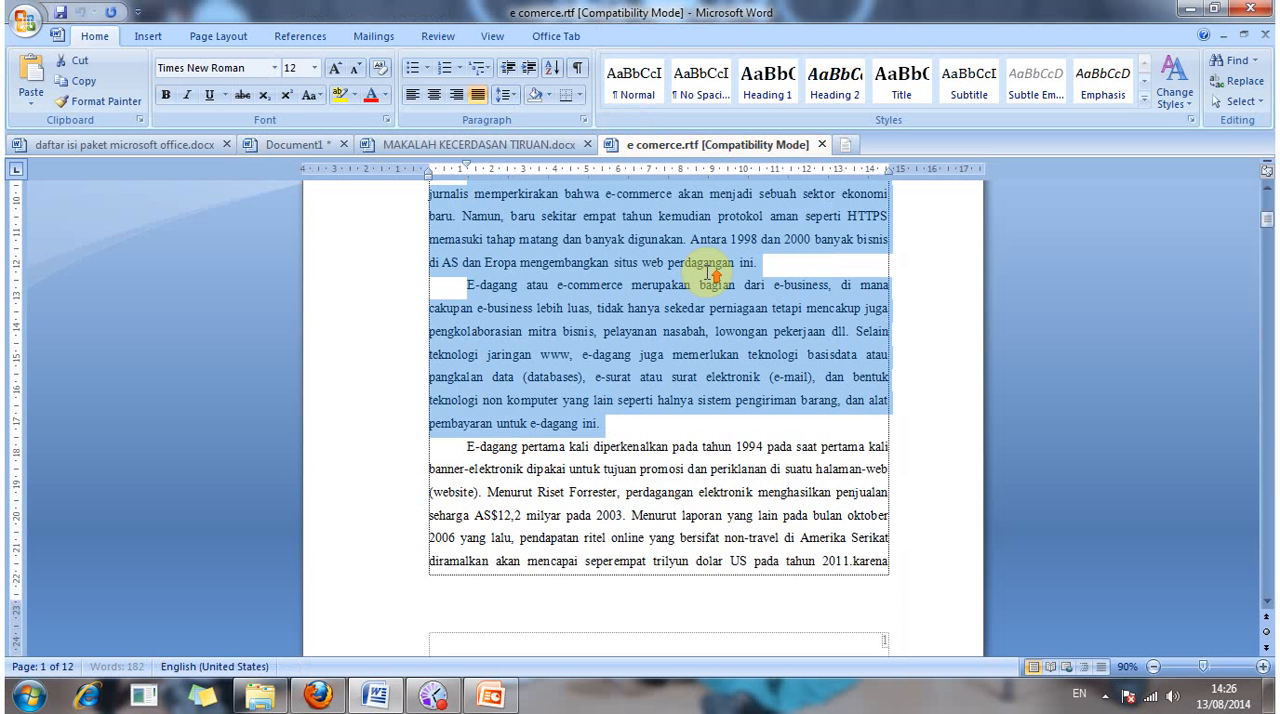
scroll(708, 272, down, 2)
click(461, 296)
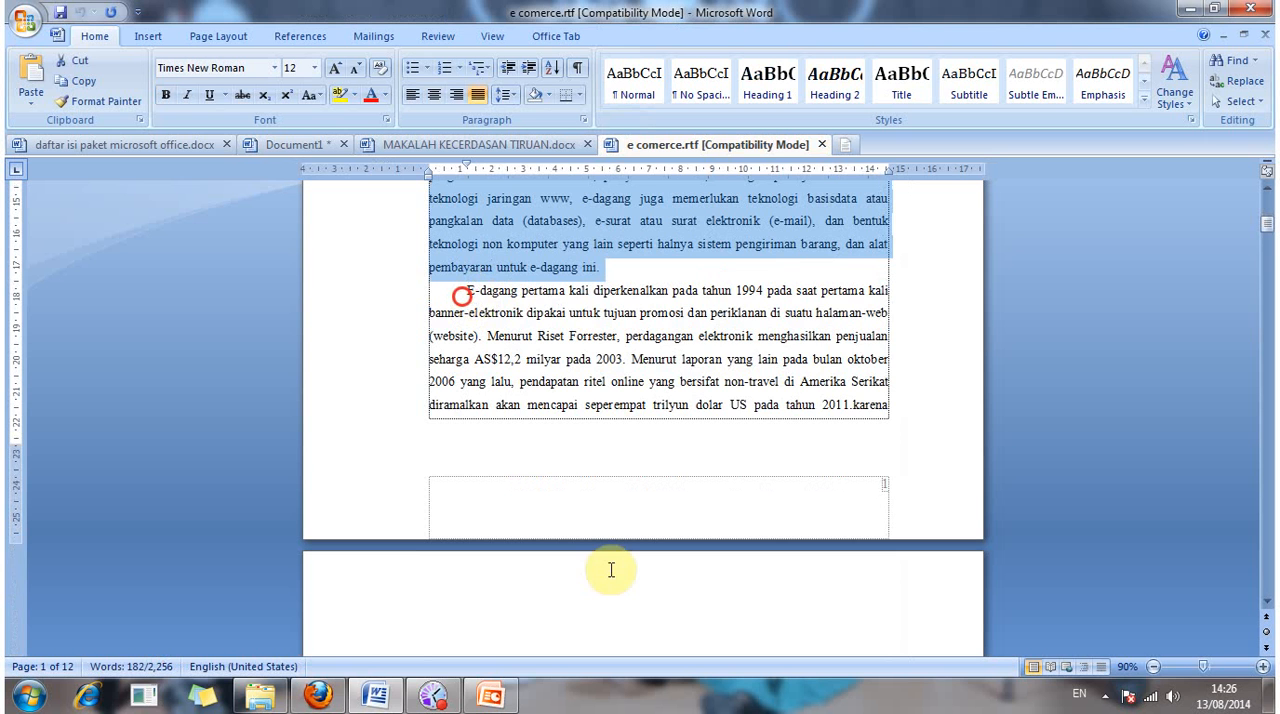
drag(611, 570, 643, 368)
right_click(643, 359)
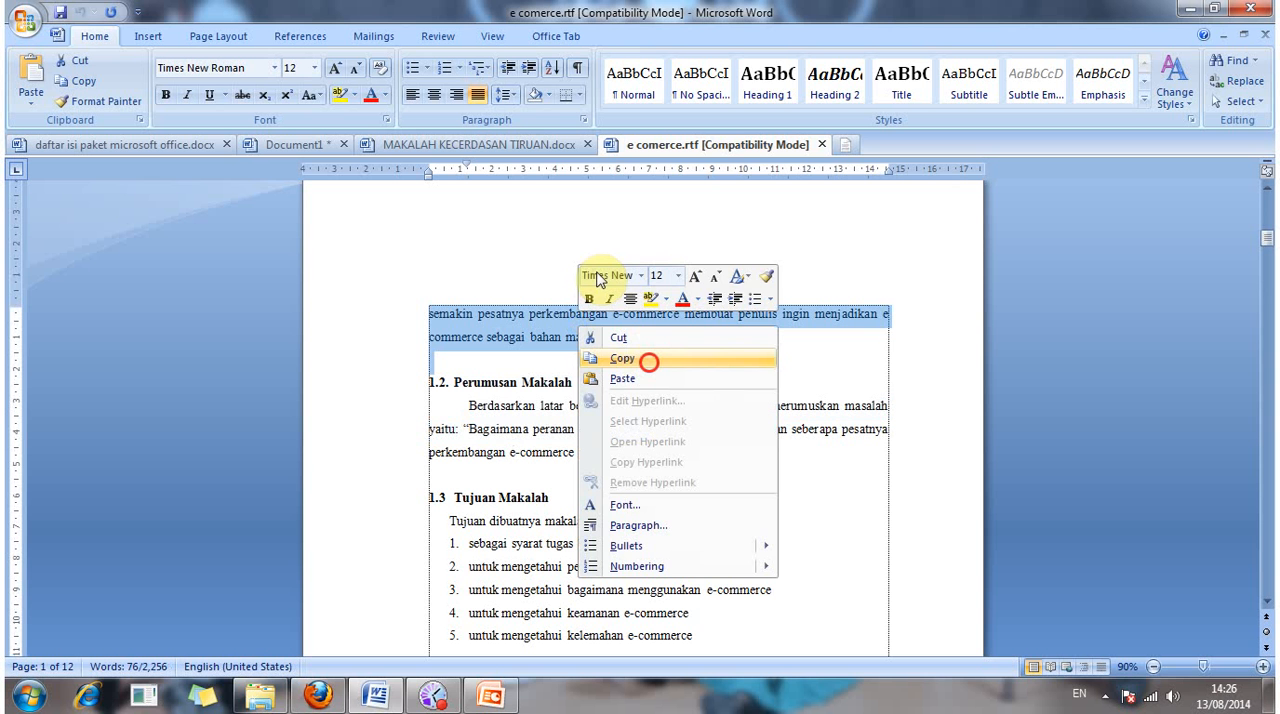
click(645, 360)
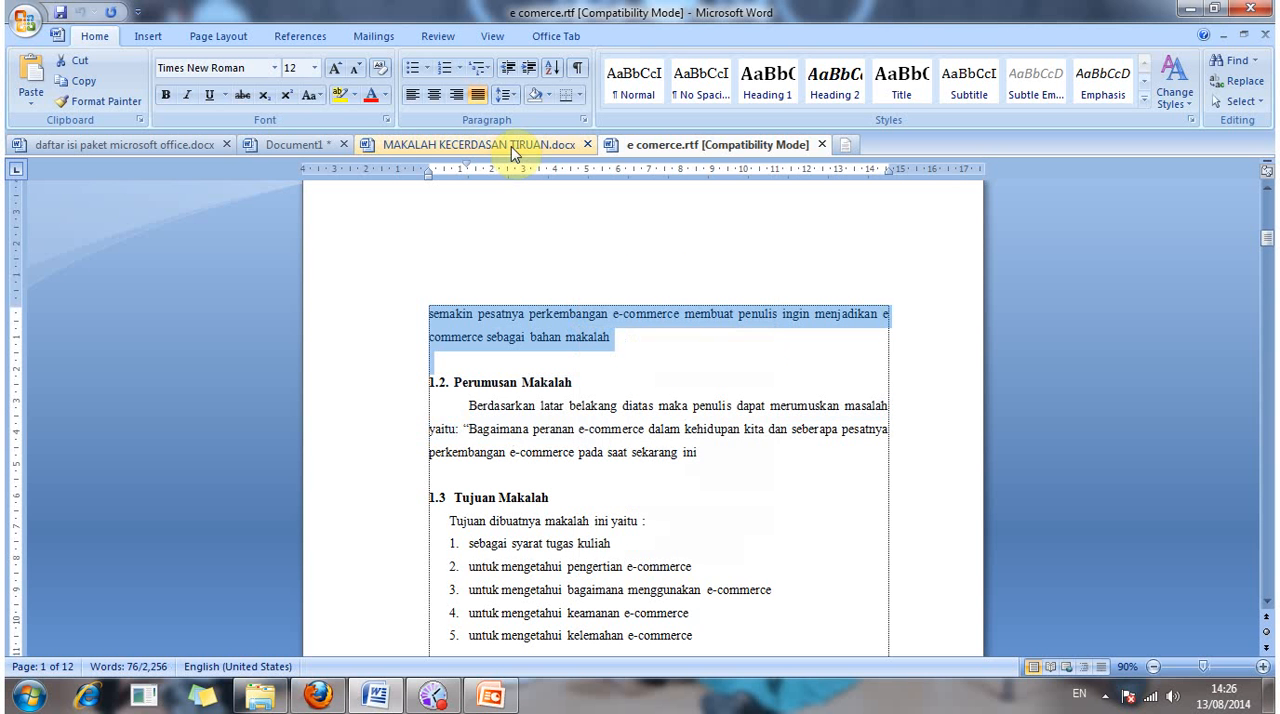
Step: Paste the copied paragraph into Document1 below the "*** FOTO BAGIAN DARI BERITA ***" box
click(300, 145)
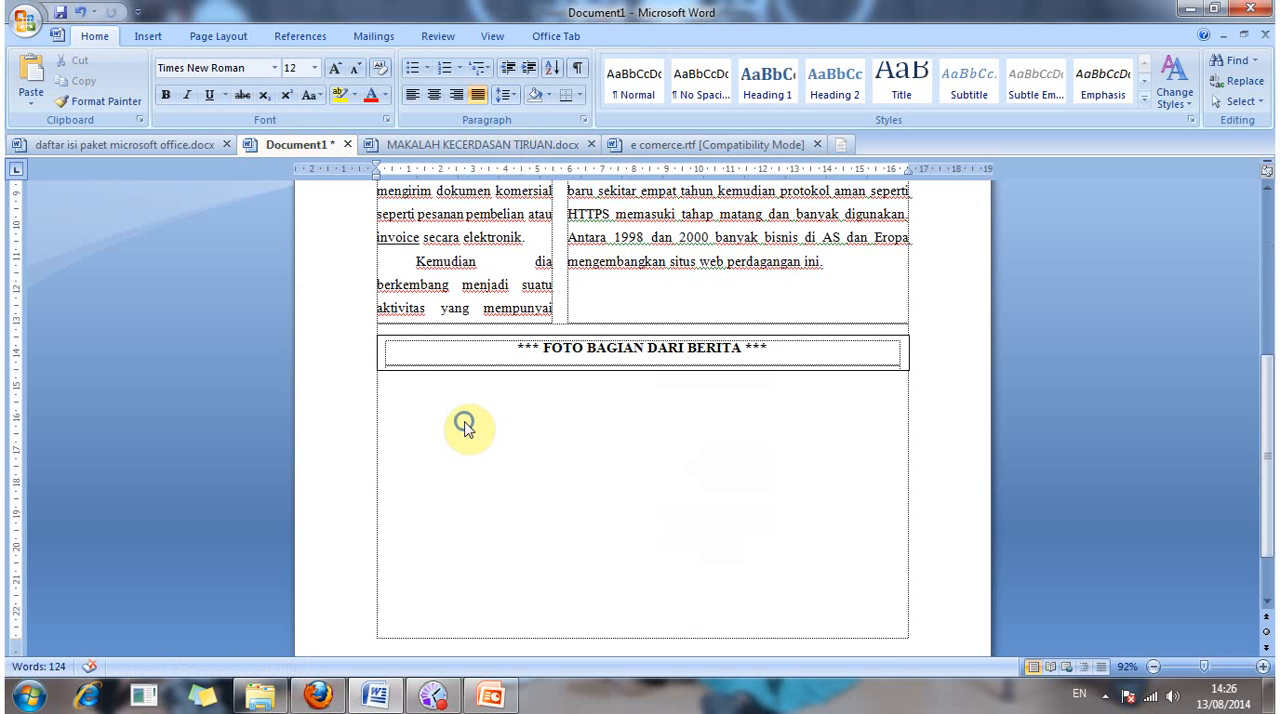
right_click(465, 425)
click(551, 217)
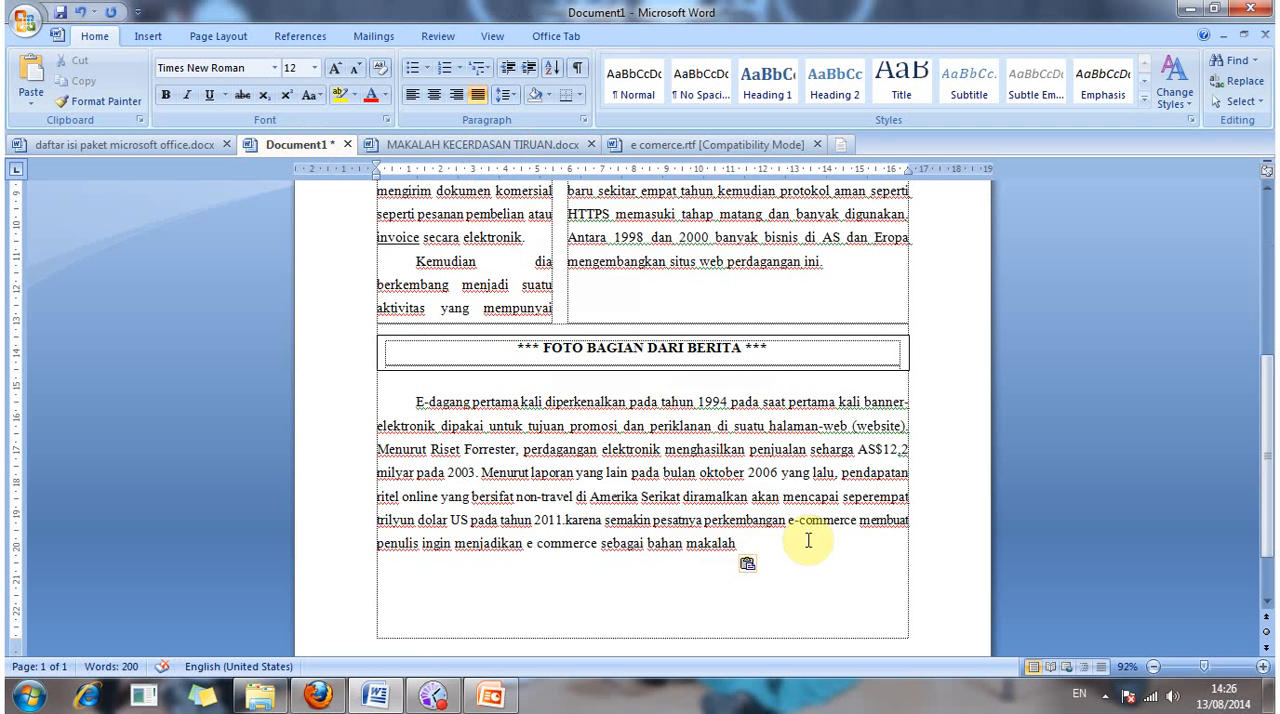
Step: Split the pasted text into two paragraphs after "Menurut Riset Forrester," so the second starts with "perdagangan elektronik"
scroll(812, 540, up, 2)
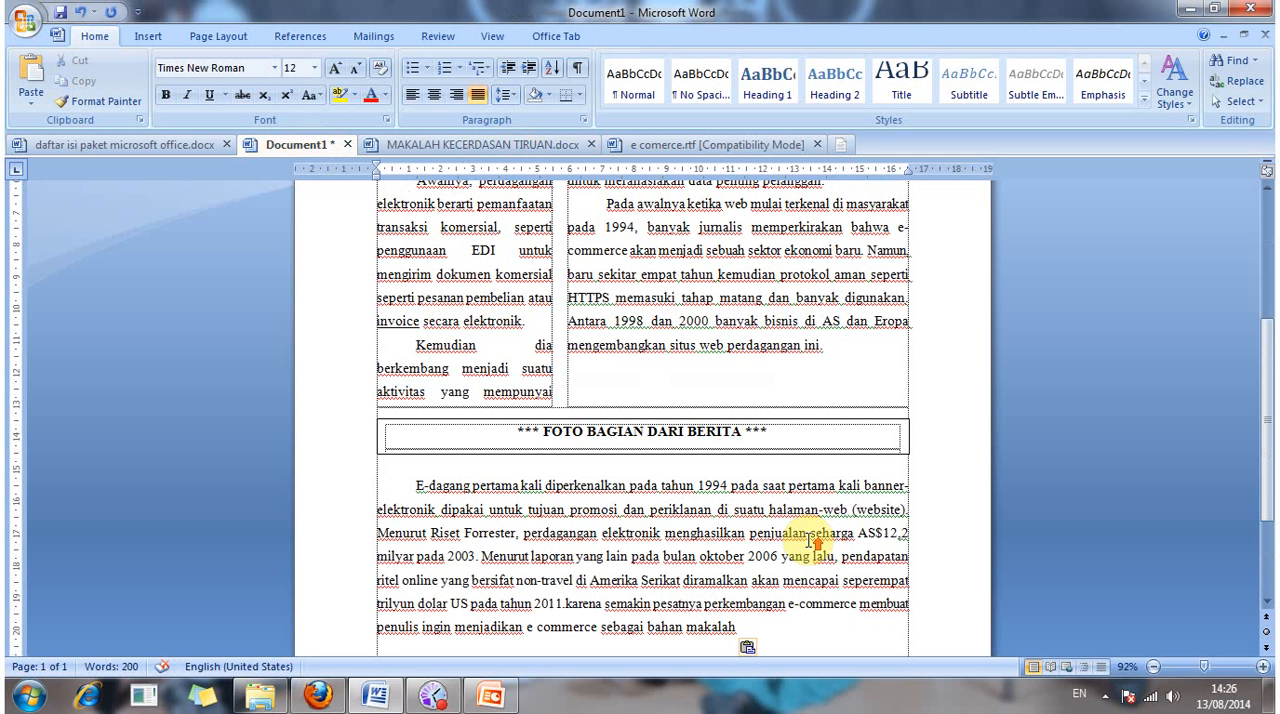
scroll(812, 540, up, 6)
scroll(812, 540, down, 8)
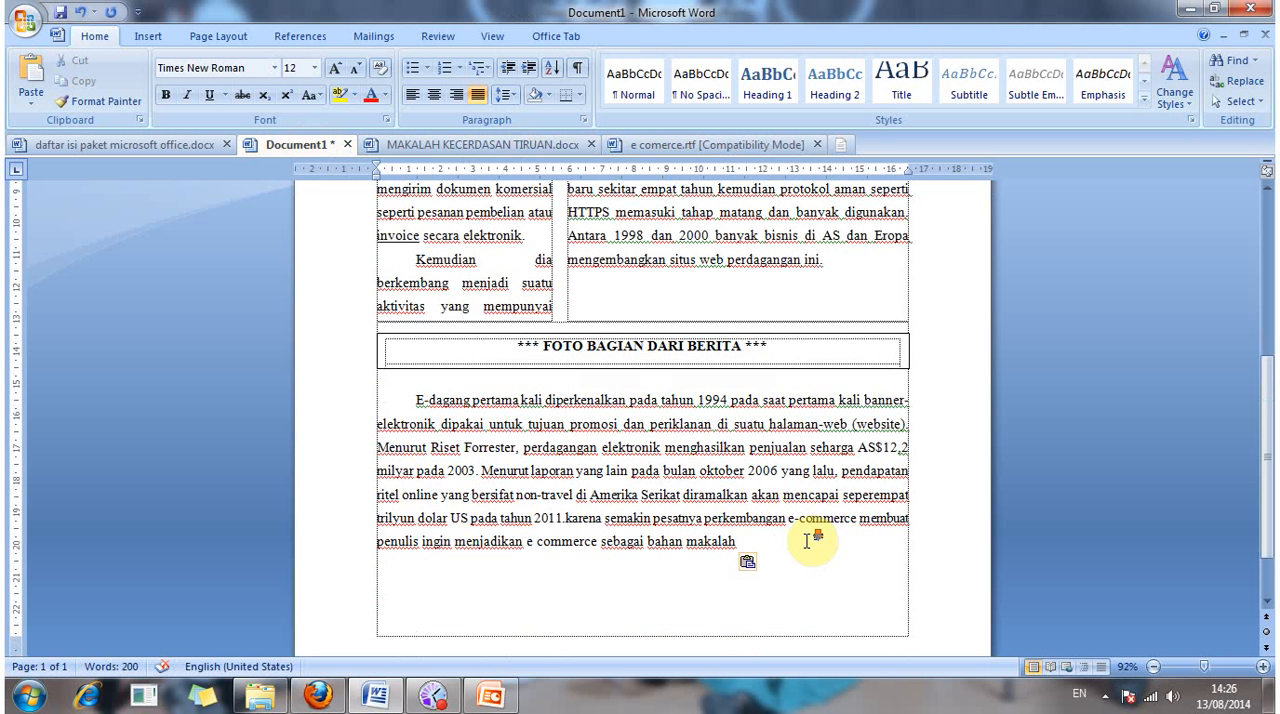
scroll(812, 540, down, 2)
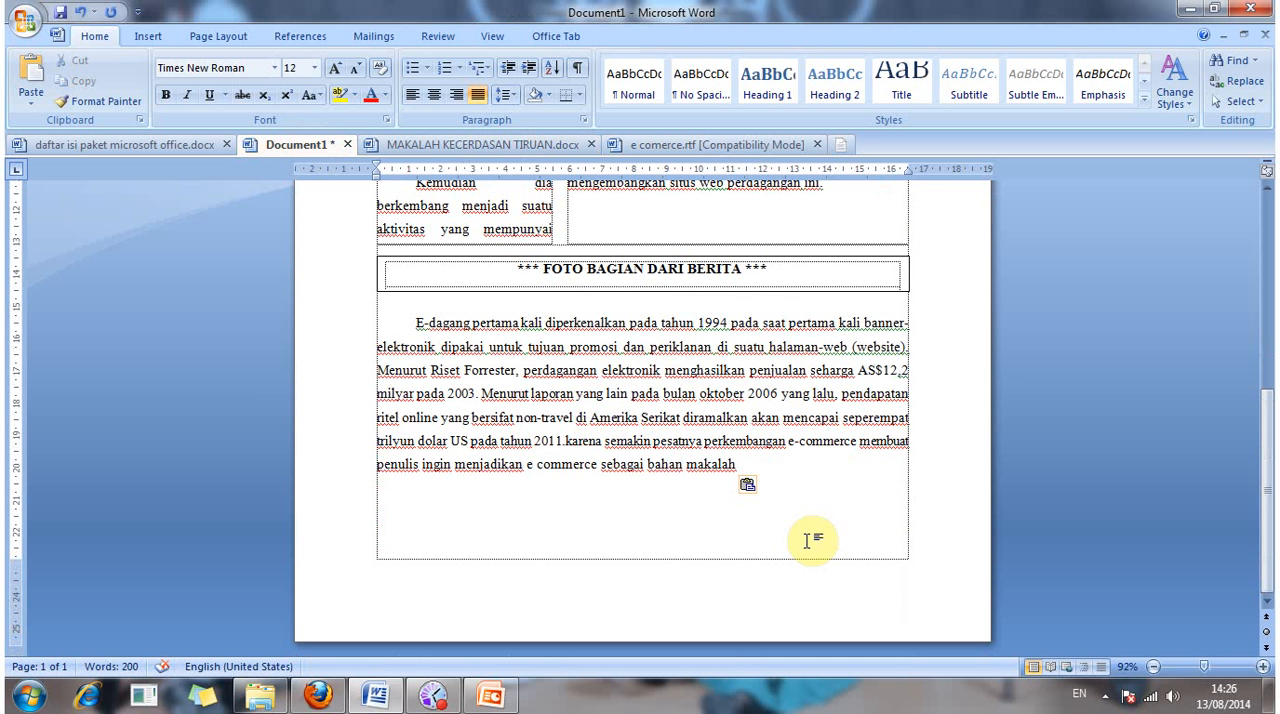
click(836, 396)
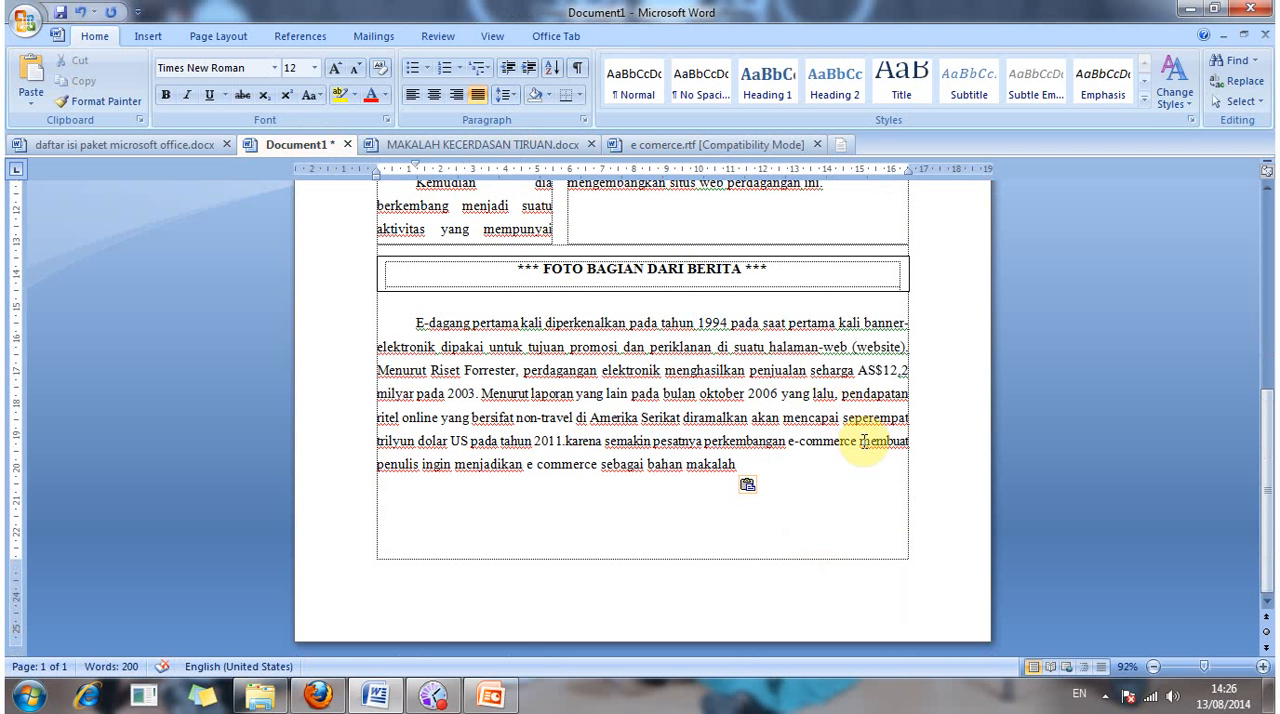
click(523, 369)
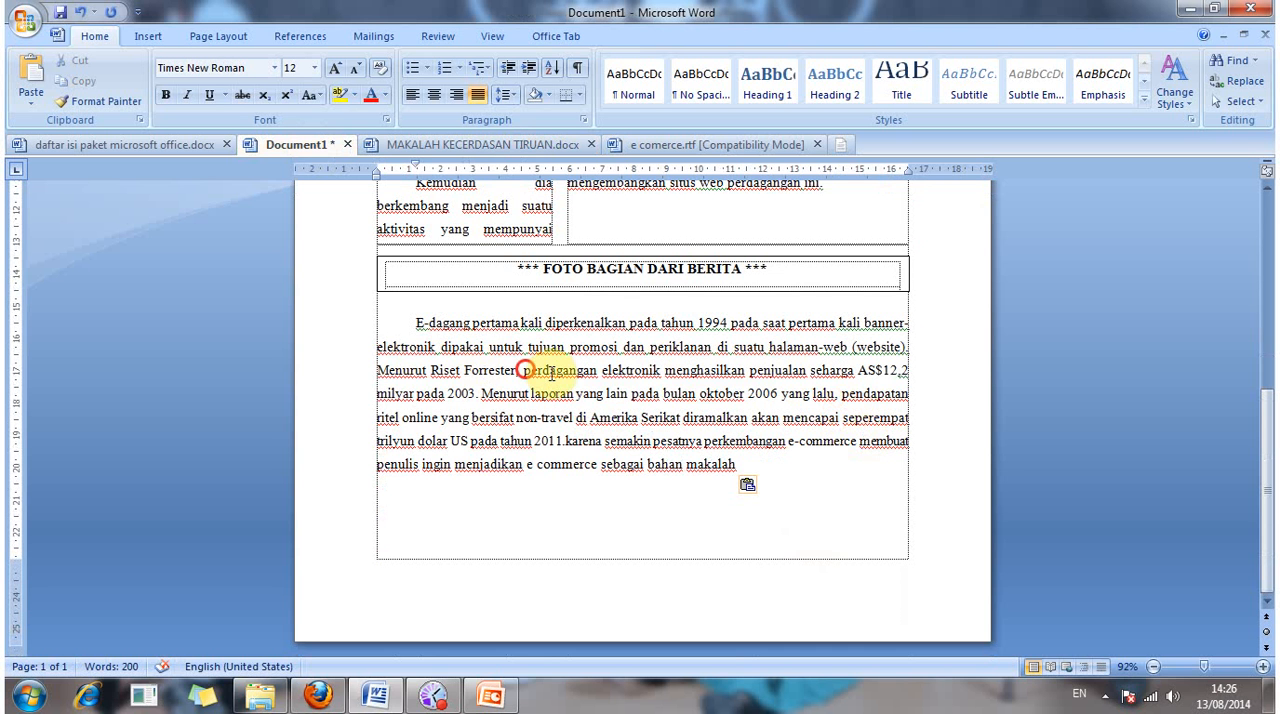
key(Return)
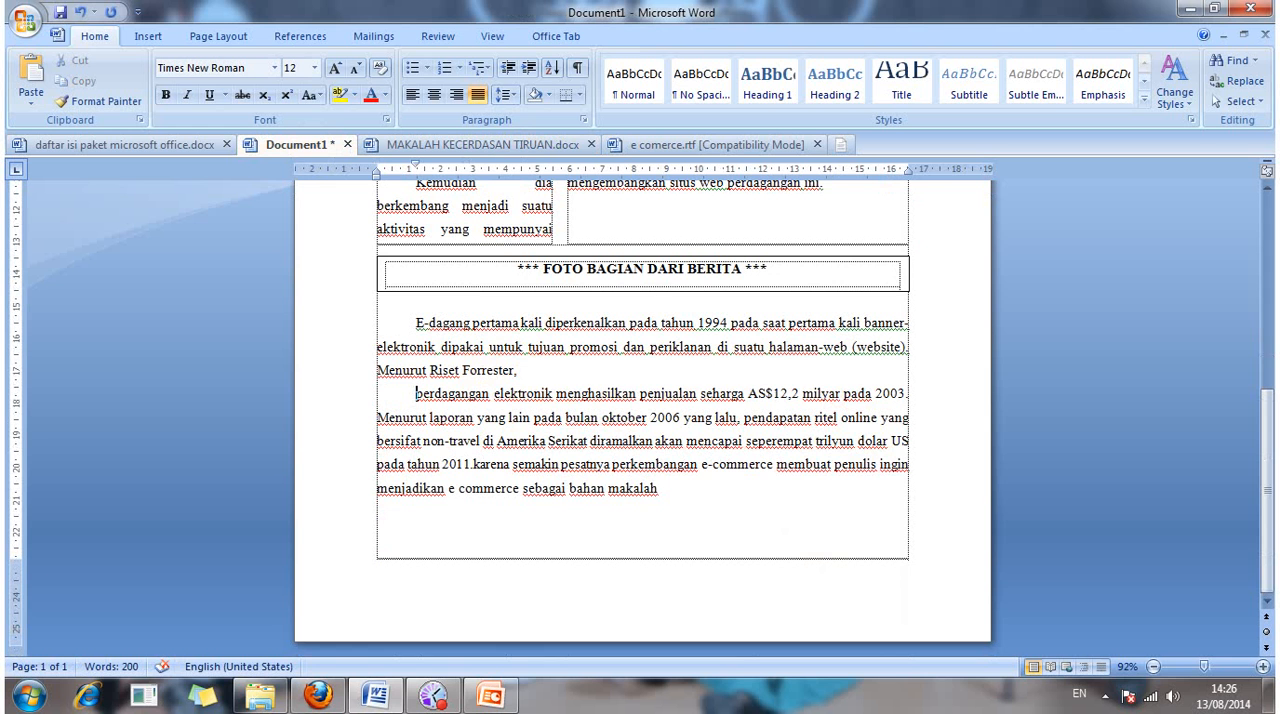
Step: Right-align the "E-dagang pertama kali" paragraph and reset the "perdagangan elektronik" paragraph to its default left-aligned paragraph formatting
click(577, 332)
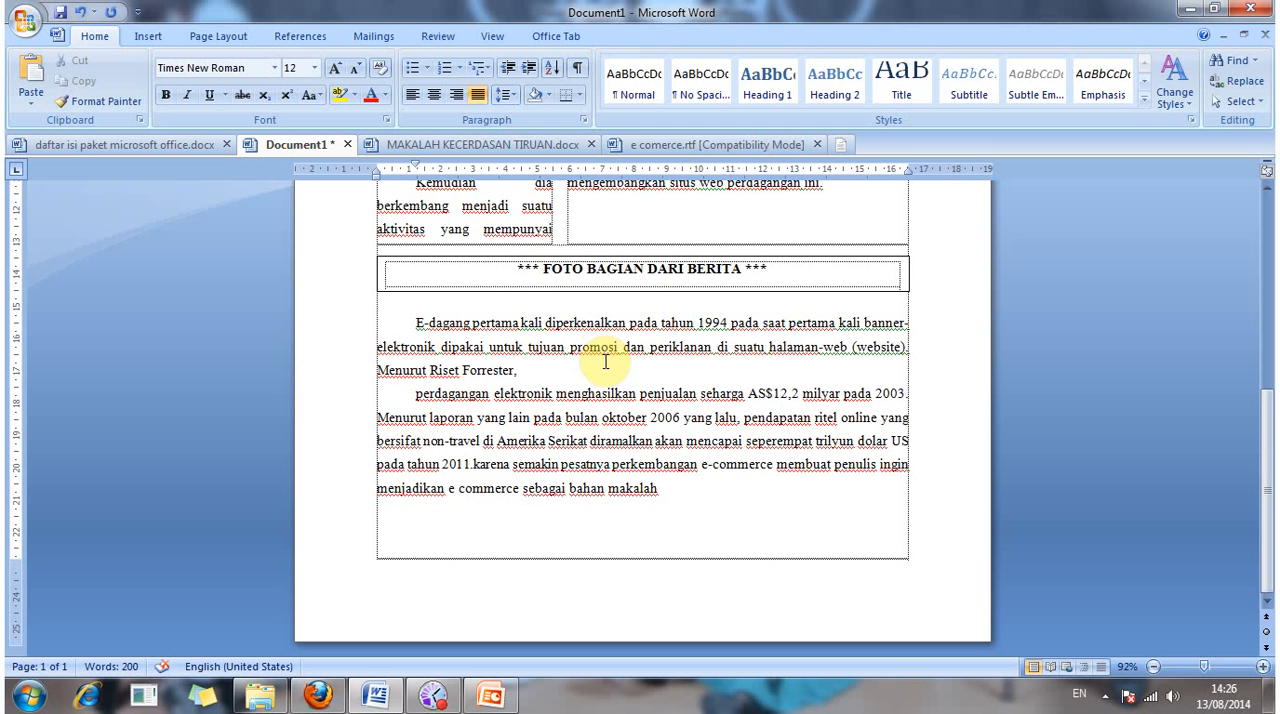
key(ctrl+r)
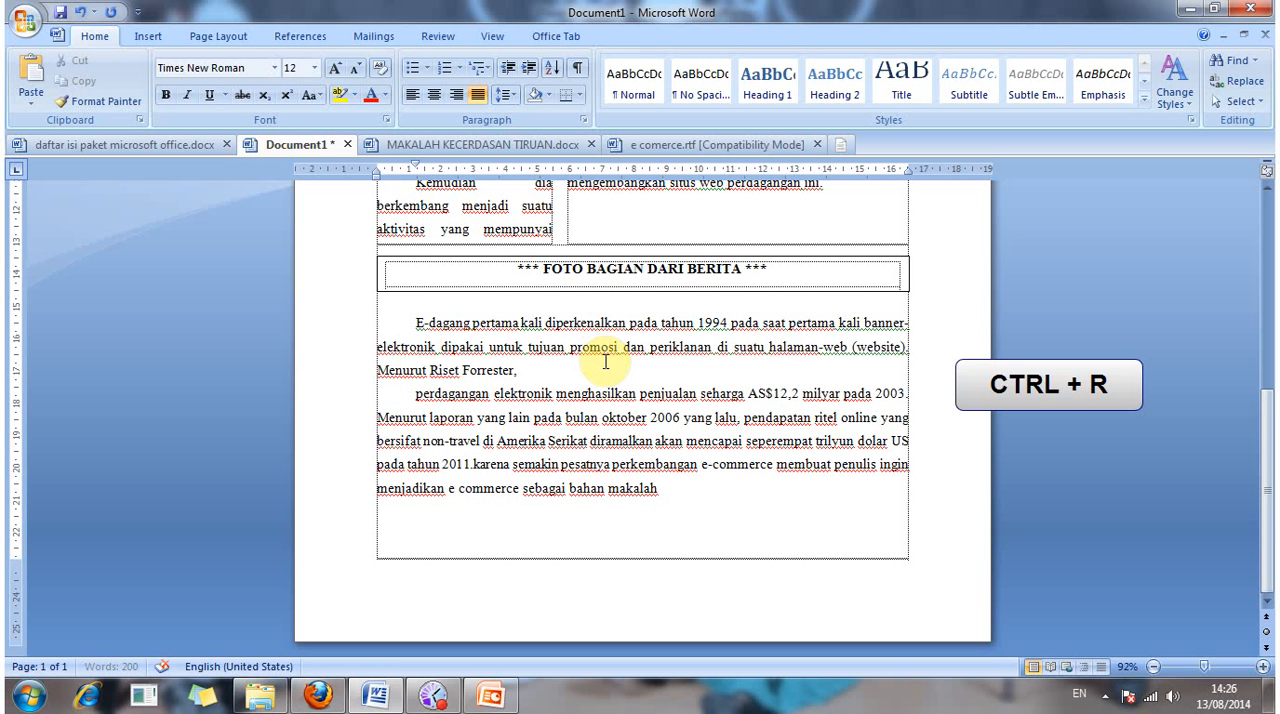
click(575, 397)
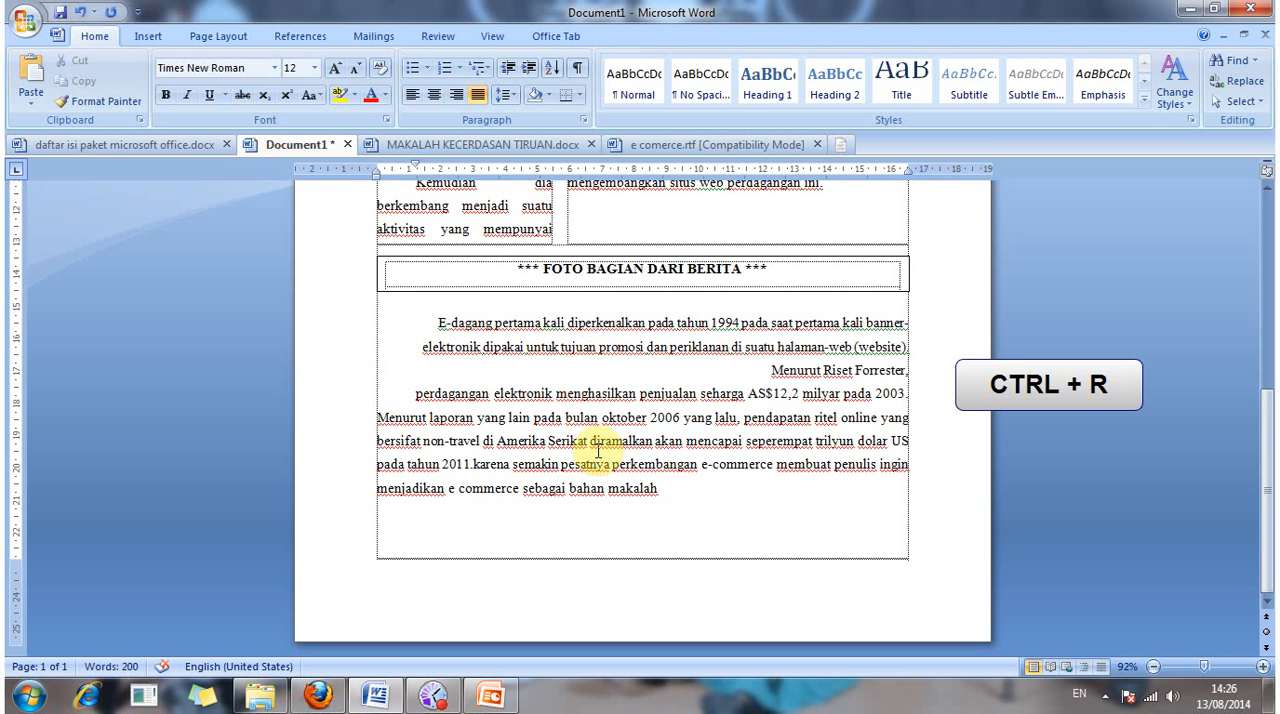
key(ctrl+q)
key(ctrl+q)
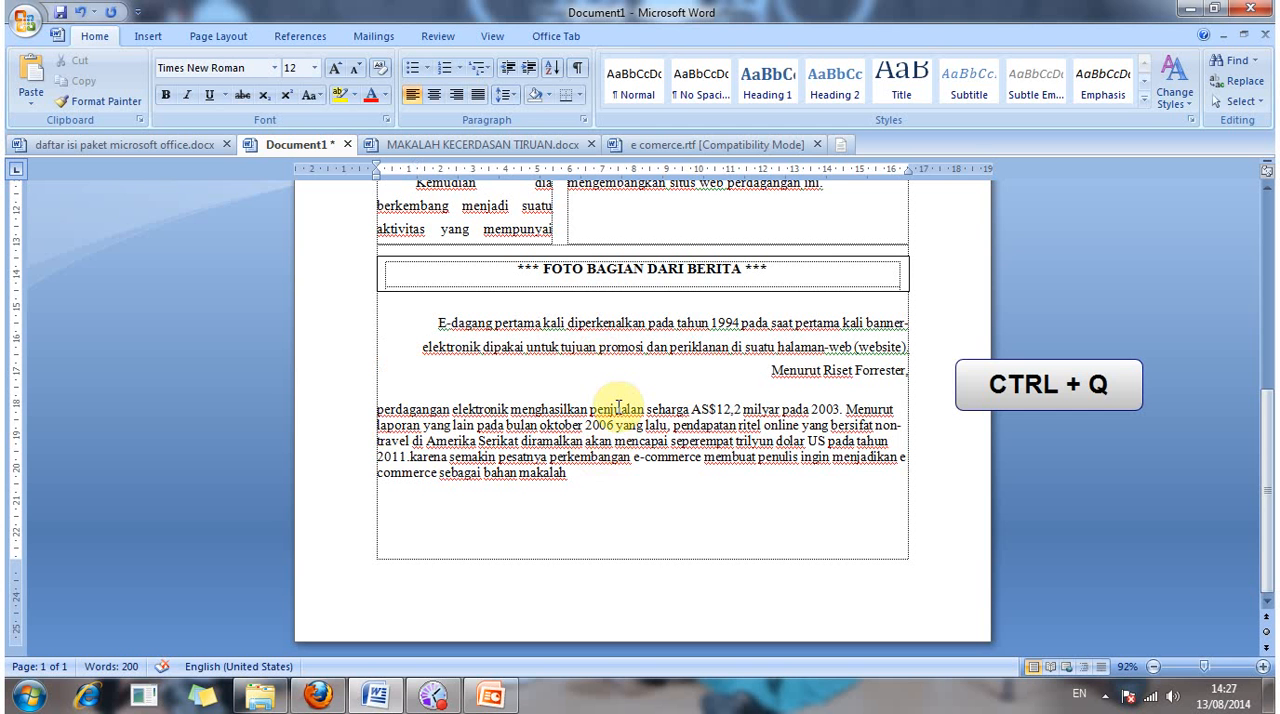
Step: Give the "perdagangan elektronik" paragraph 0 pt spacing before and after and double line spacing
click(374, 414)
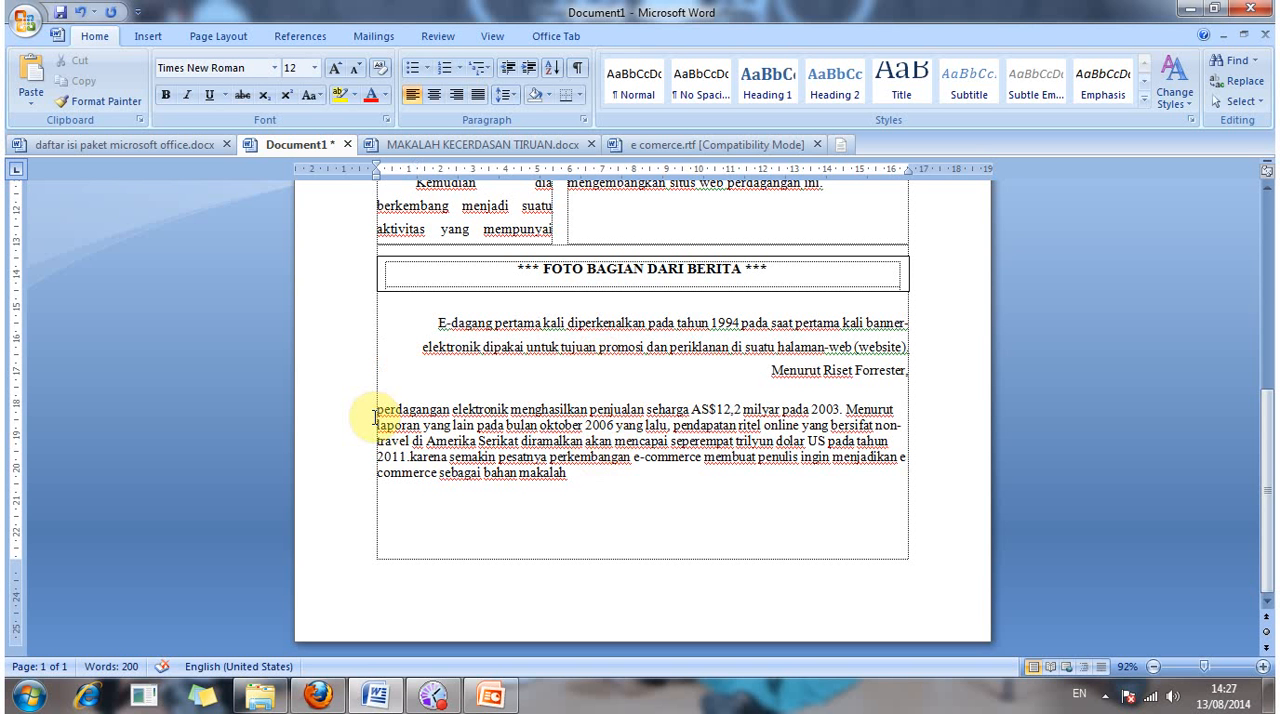
click(375, 424)
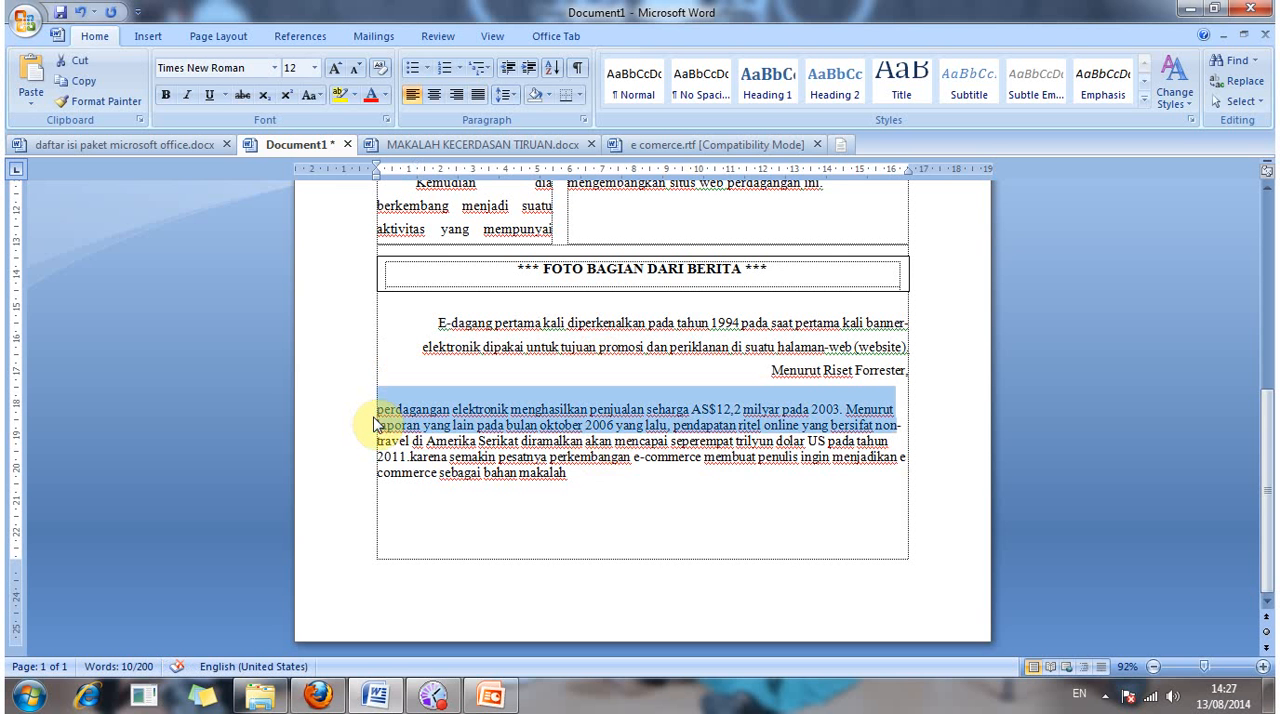
double_click(375, 424)
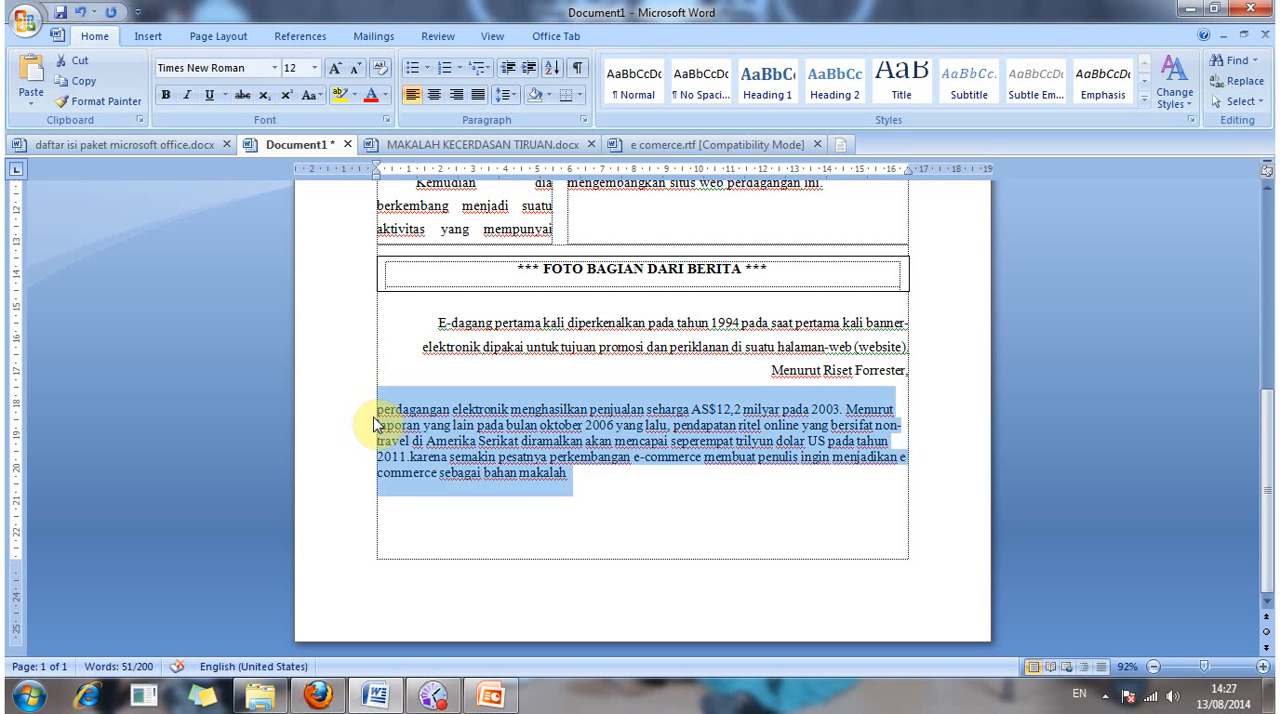
key(alt+o)
key(p)
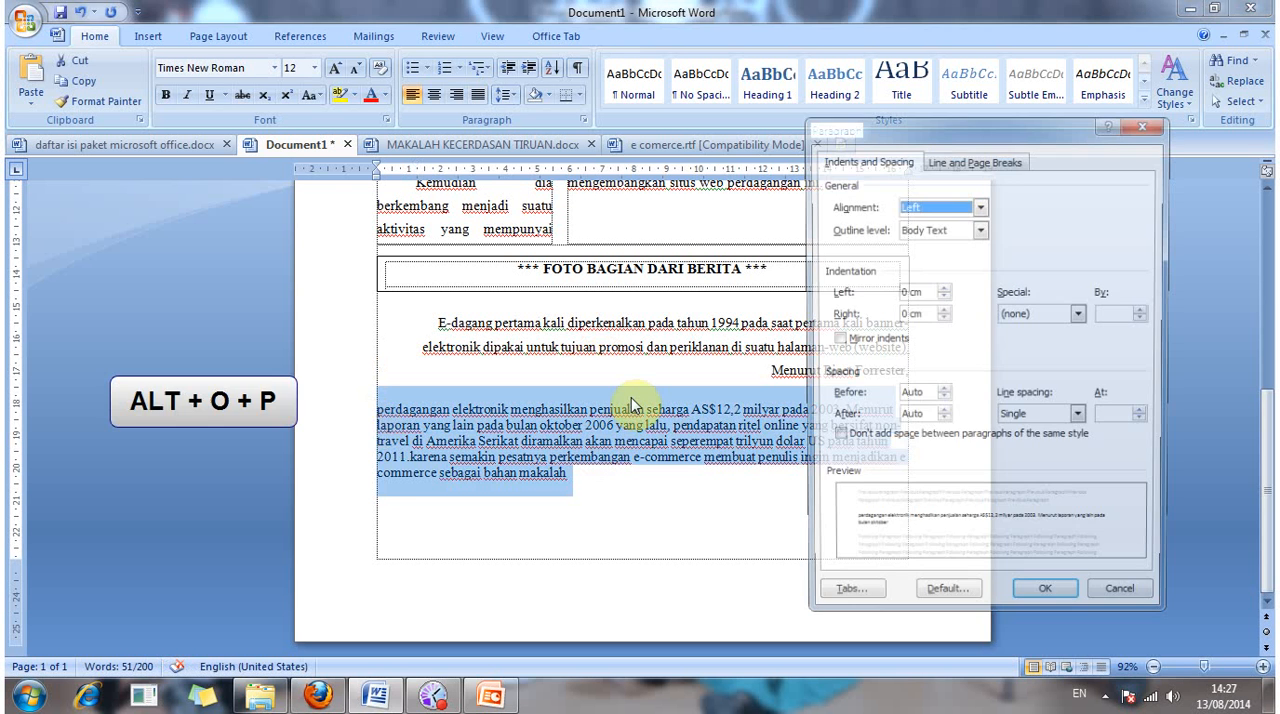
click(941, 391)
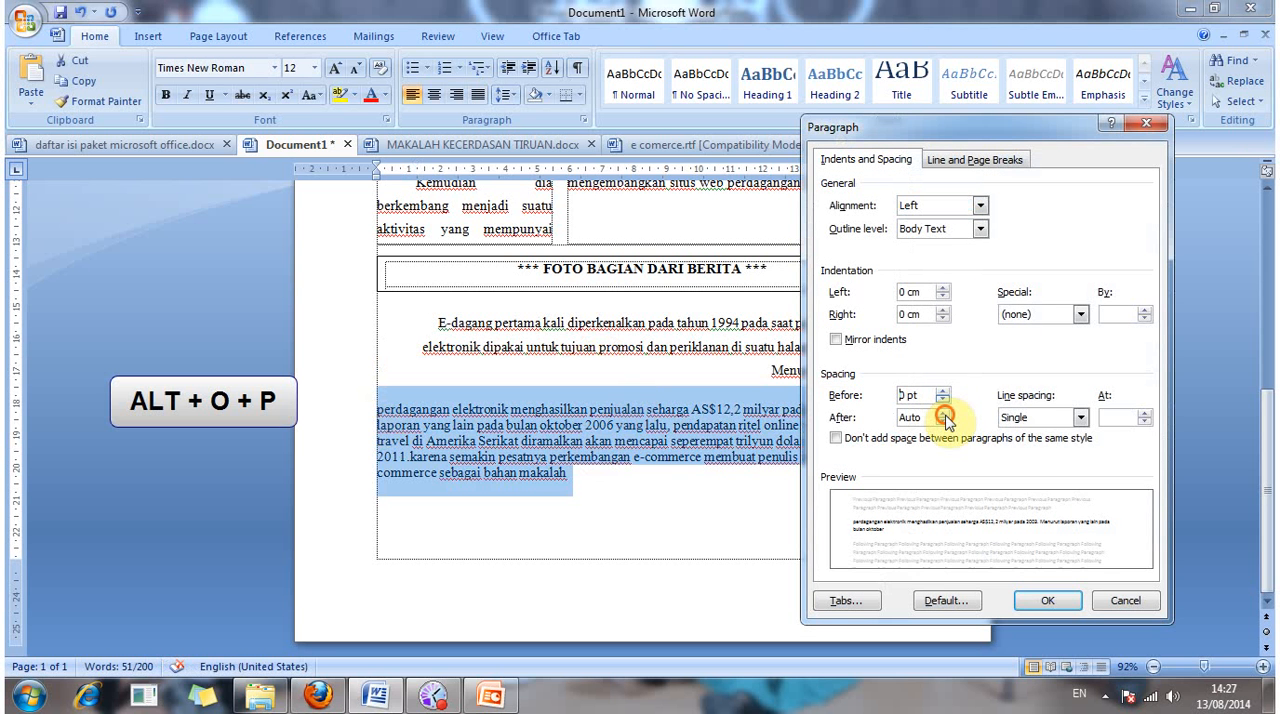
click(944, 416)
click(1053, 418)
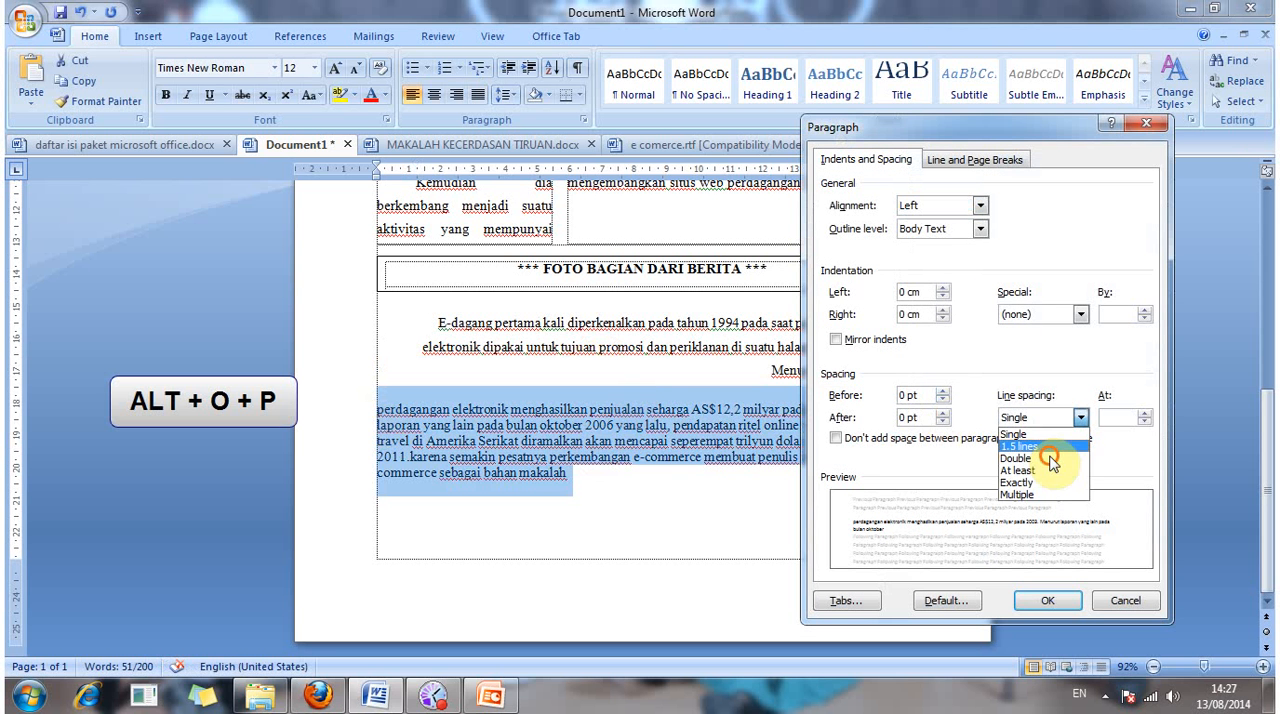
click(1050, 458)
click(1058, 600)
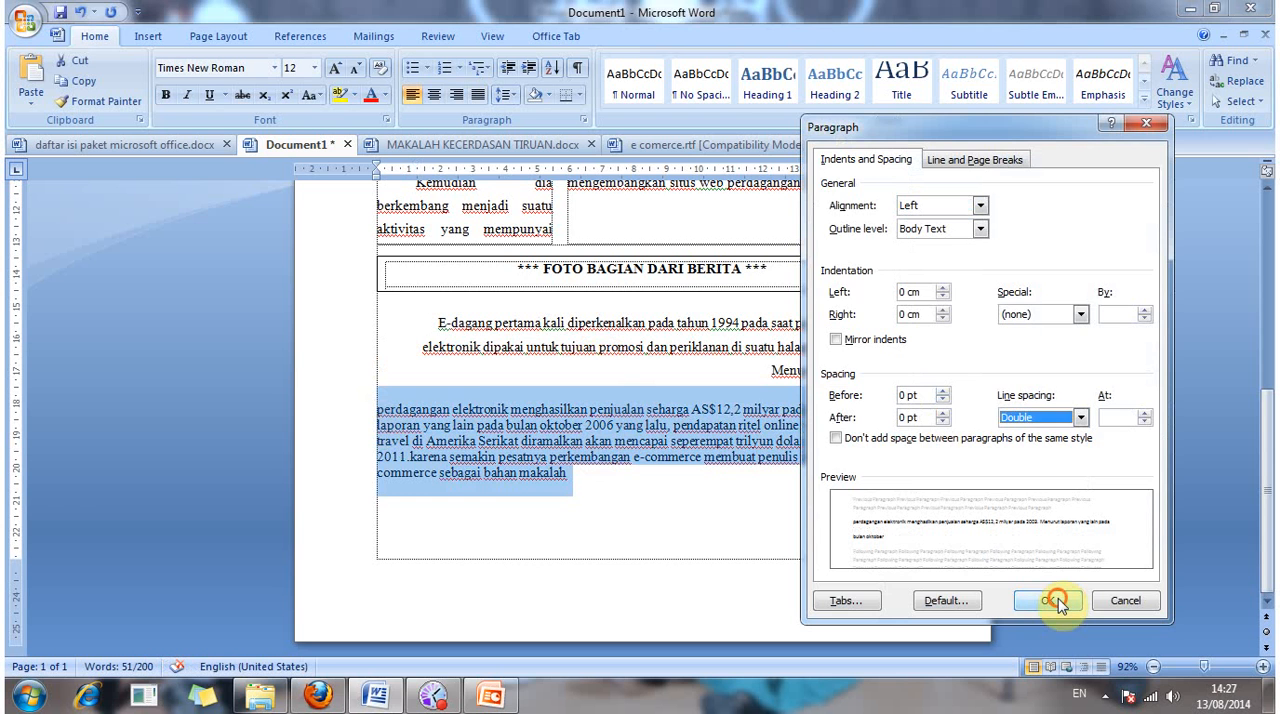
click(705, 448)
Step: Set the right-aligned "E-dagang pertama kali" paragraph to single line spacing
click(427, 322)
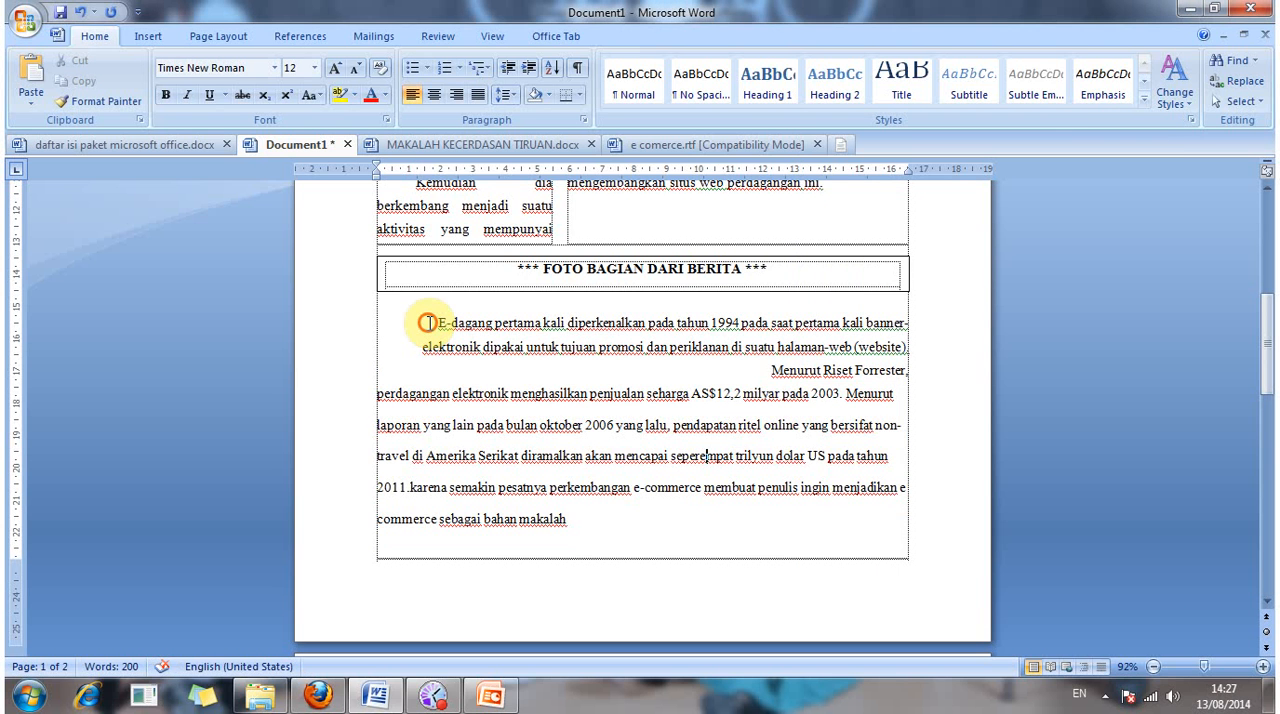
click(431, 328)
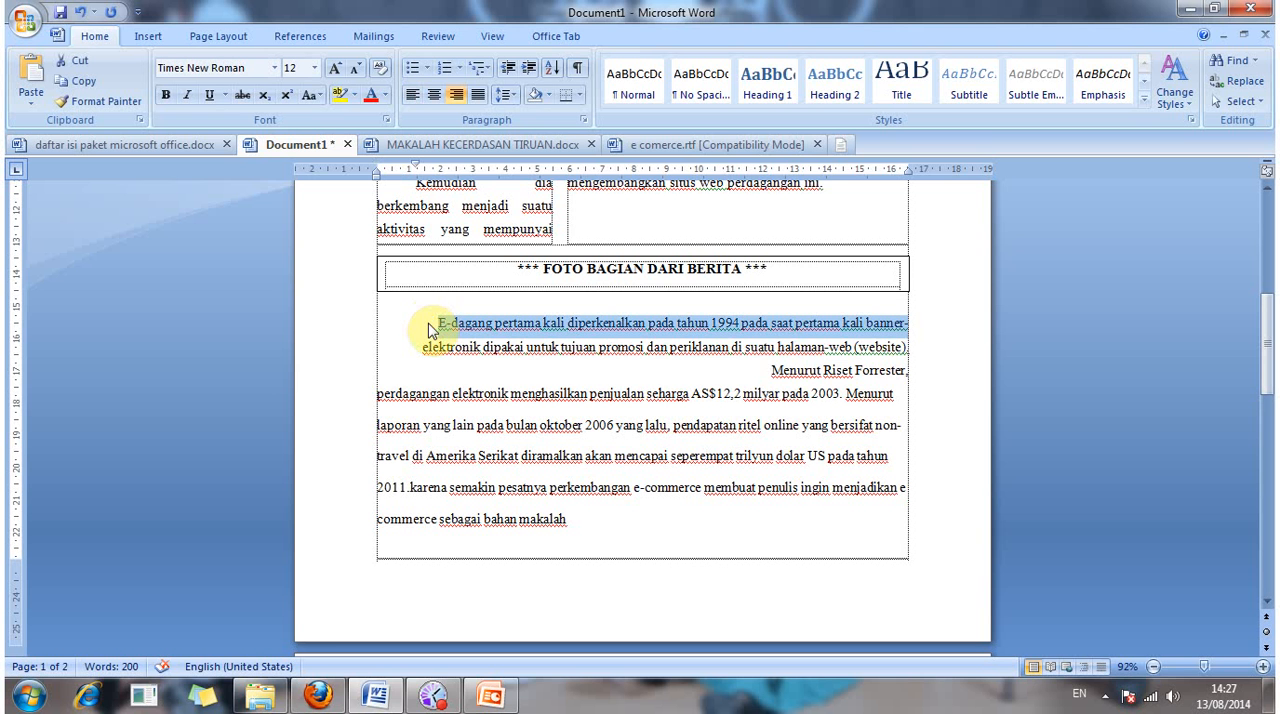
double_click(431, 328)
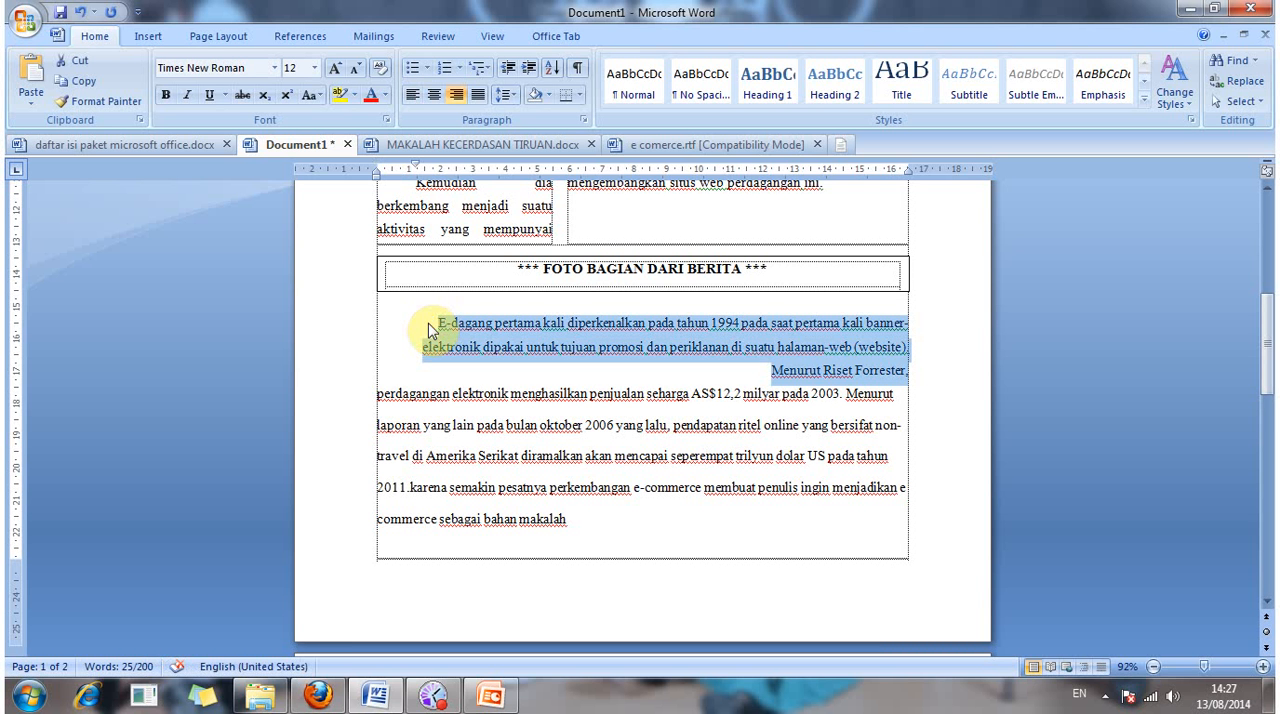
click(584, 119)
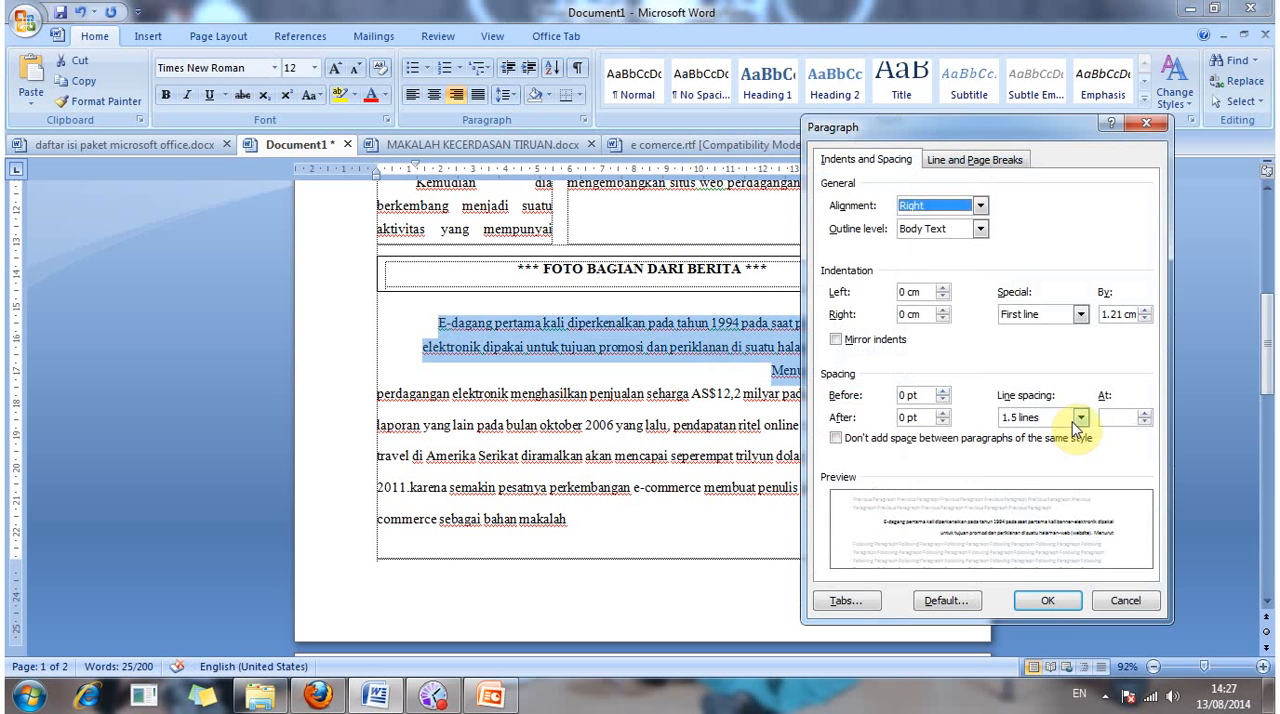
click(1079, 420)
click(1030, 434)
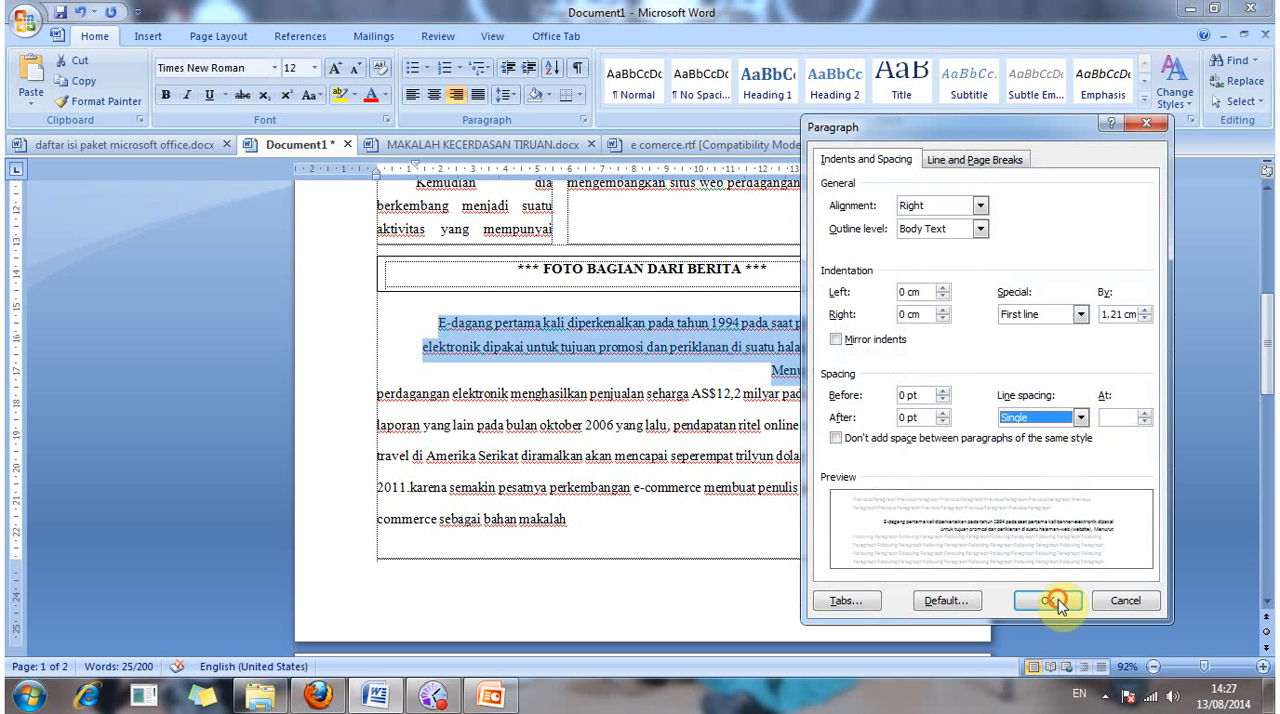
click(1052, 600)
Step: Insert an empty line after "Menurut Riset Forrester," to separate the two paragraphs below the caption box
click(916, 366)
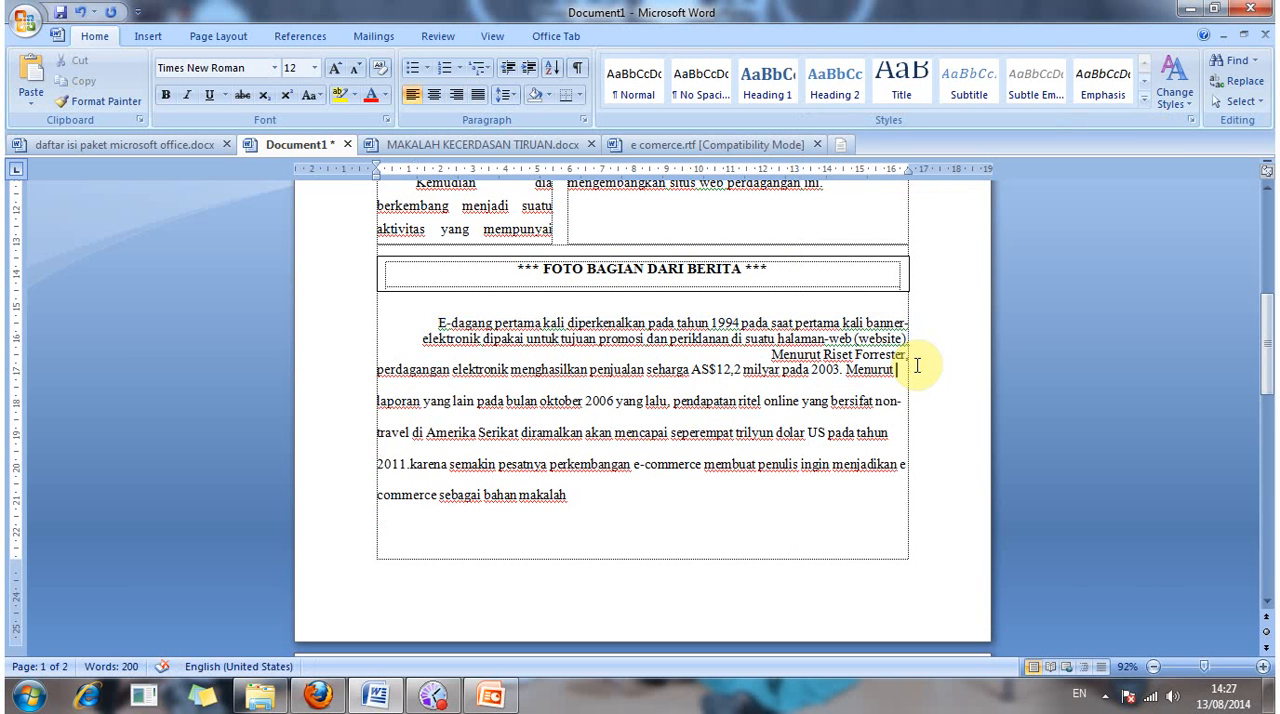
click(913, 354)
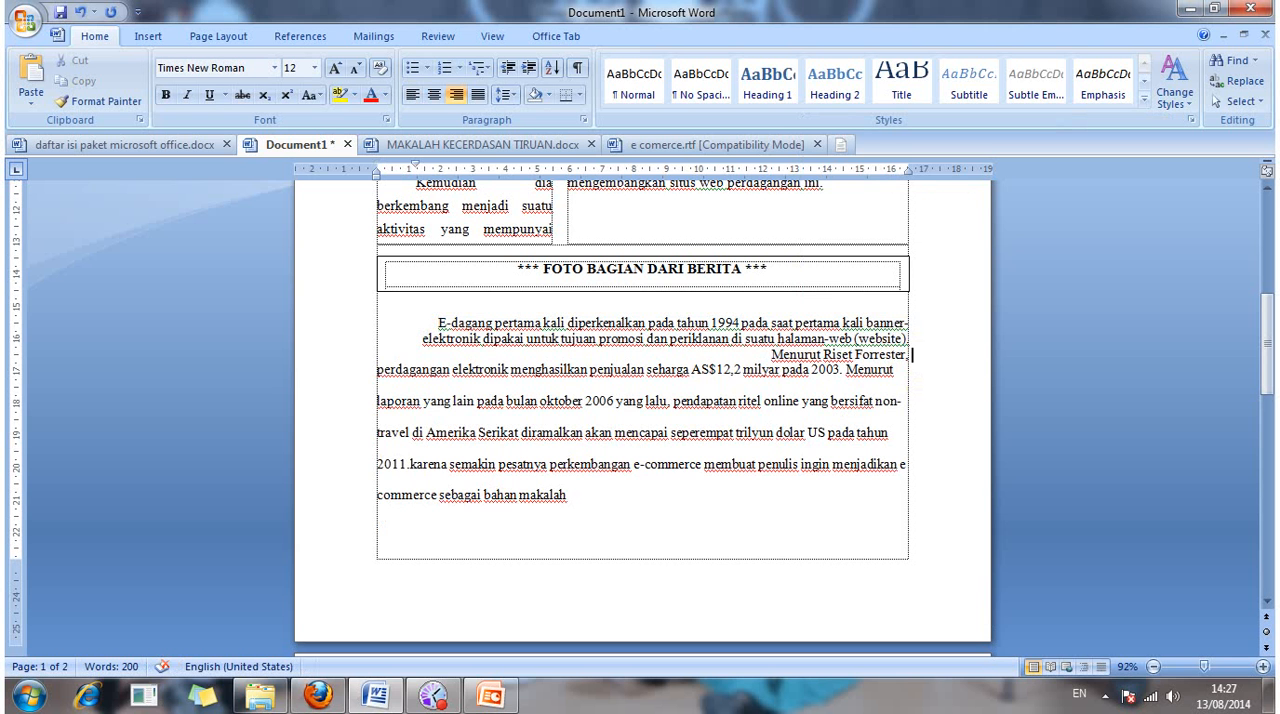
key(Return)
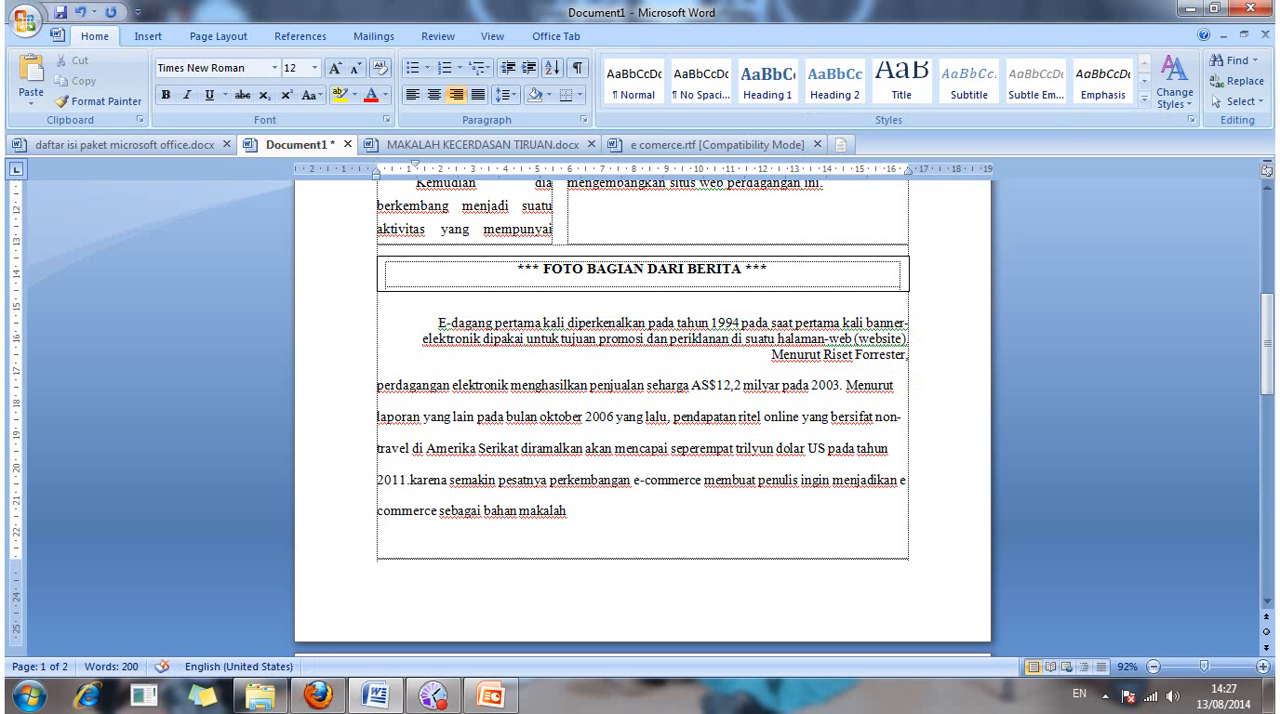
scroll(481, 410, up, 3)
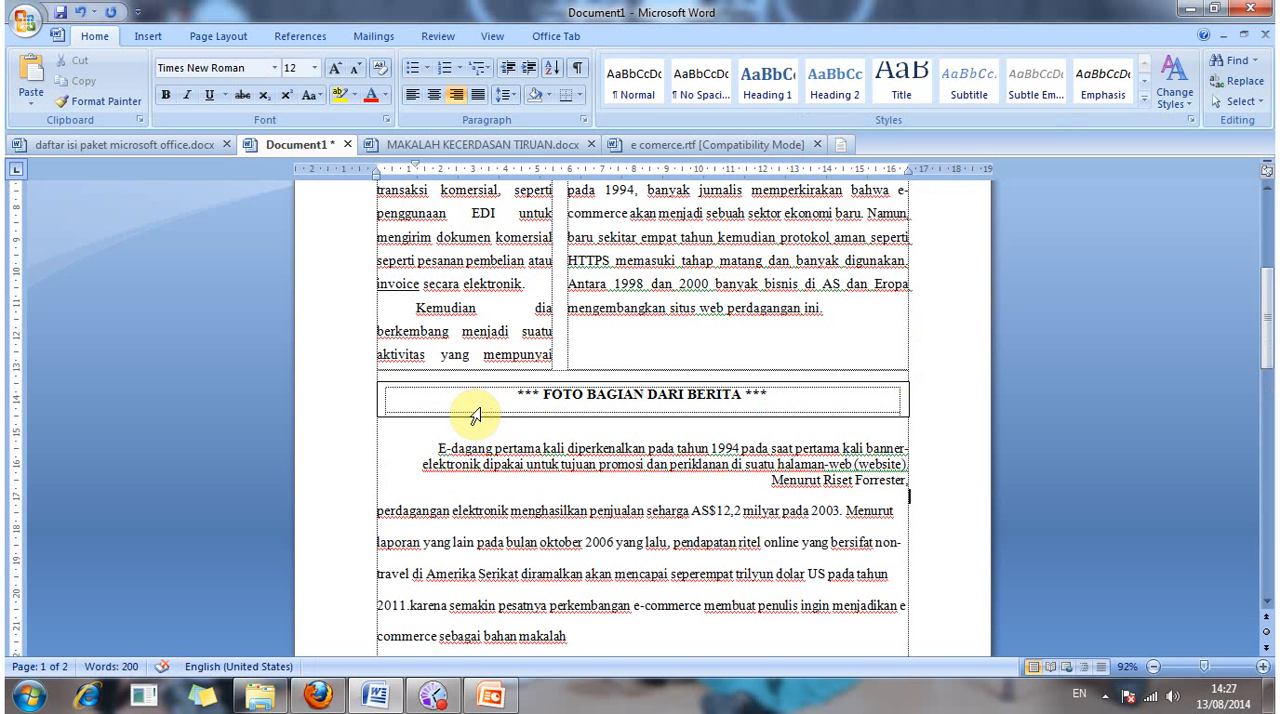
scroll(483, 405, down, 1)
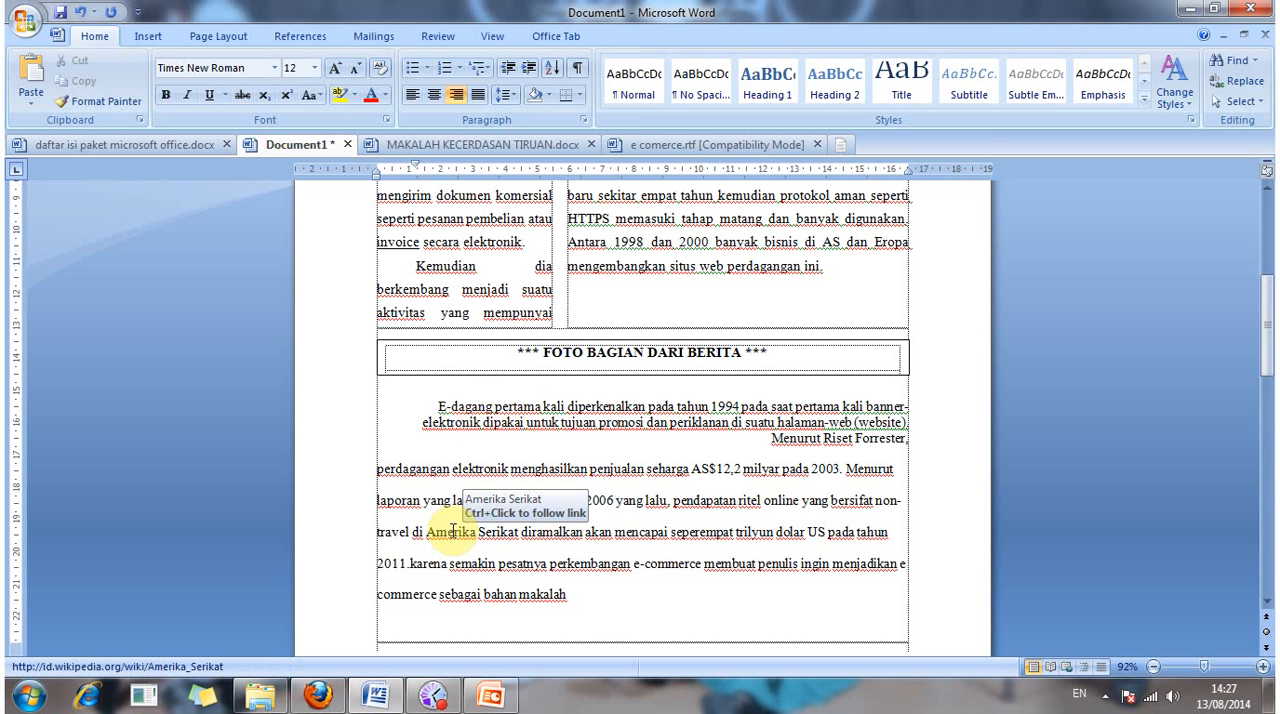
scroll(451, 547, down, 1)
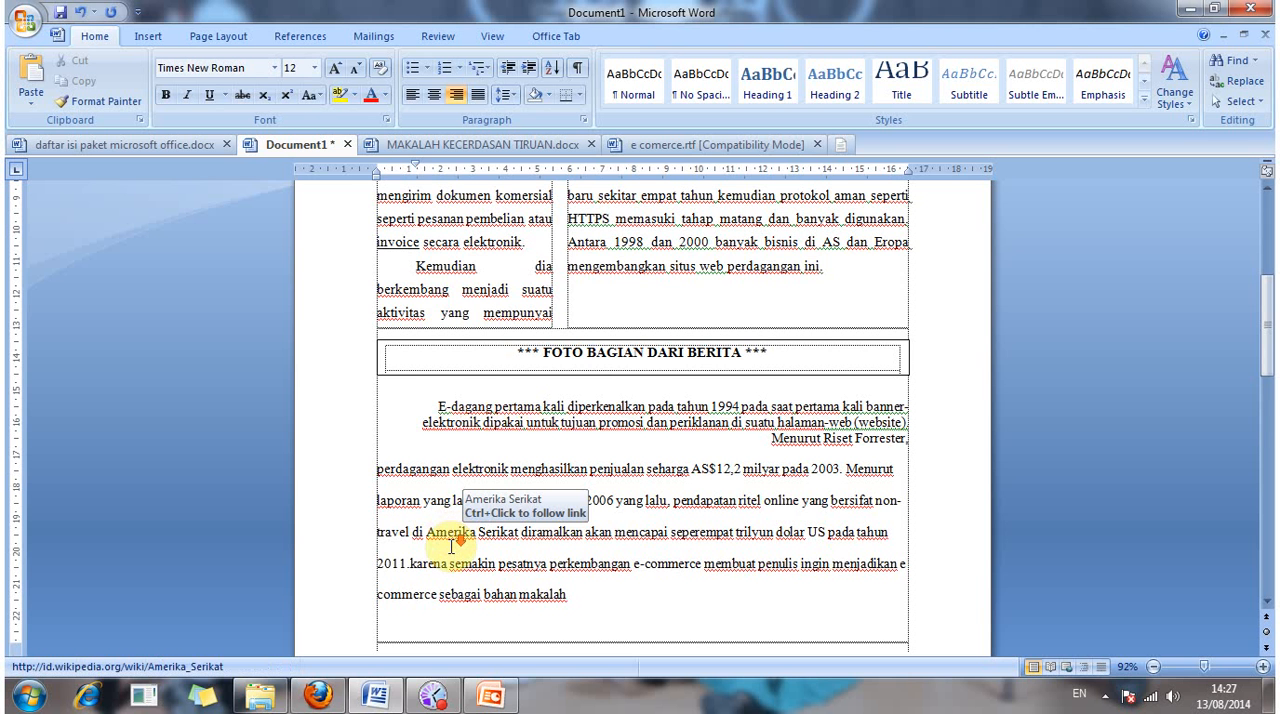
scroll(452, 548, down, 2)
scroll(459, 580, down, 2)
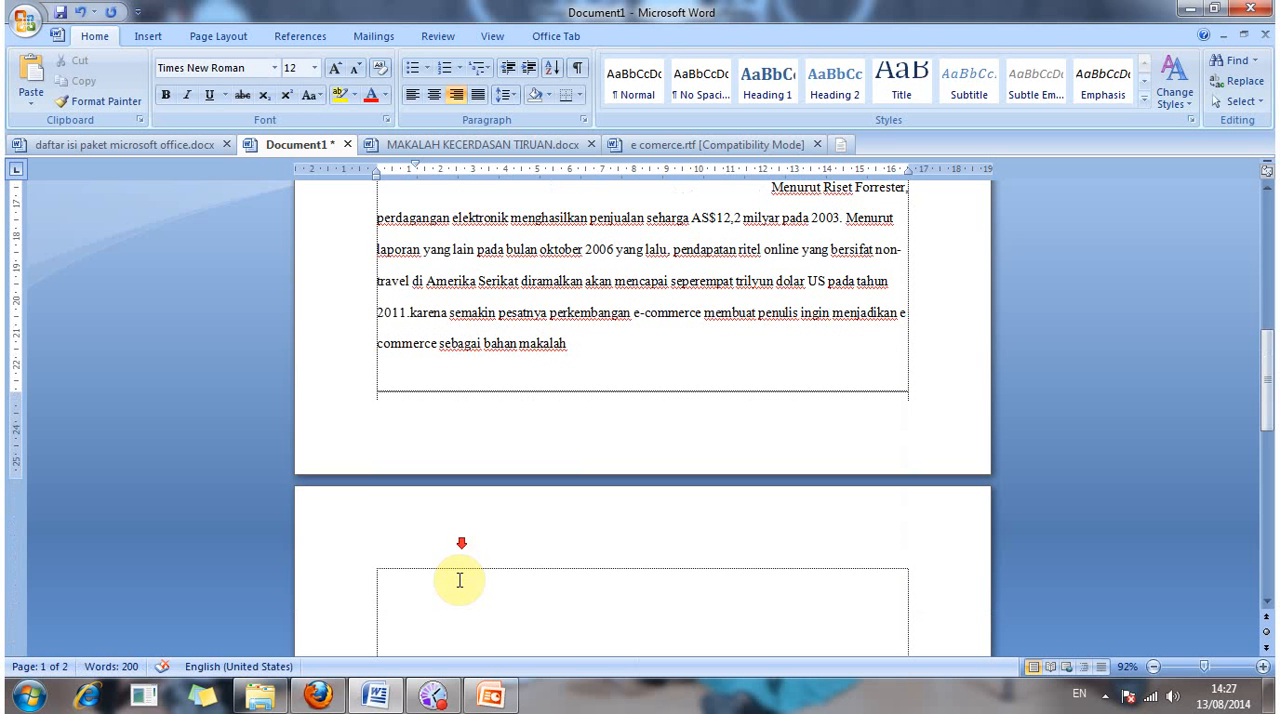
Step: Remove the empty second page that follows the paragraph ending in "bahan makalah"
click(458, 579)
key(BackSpace)
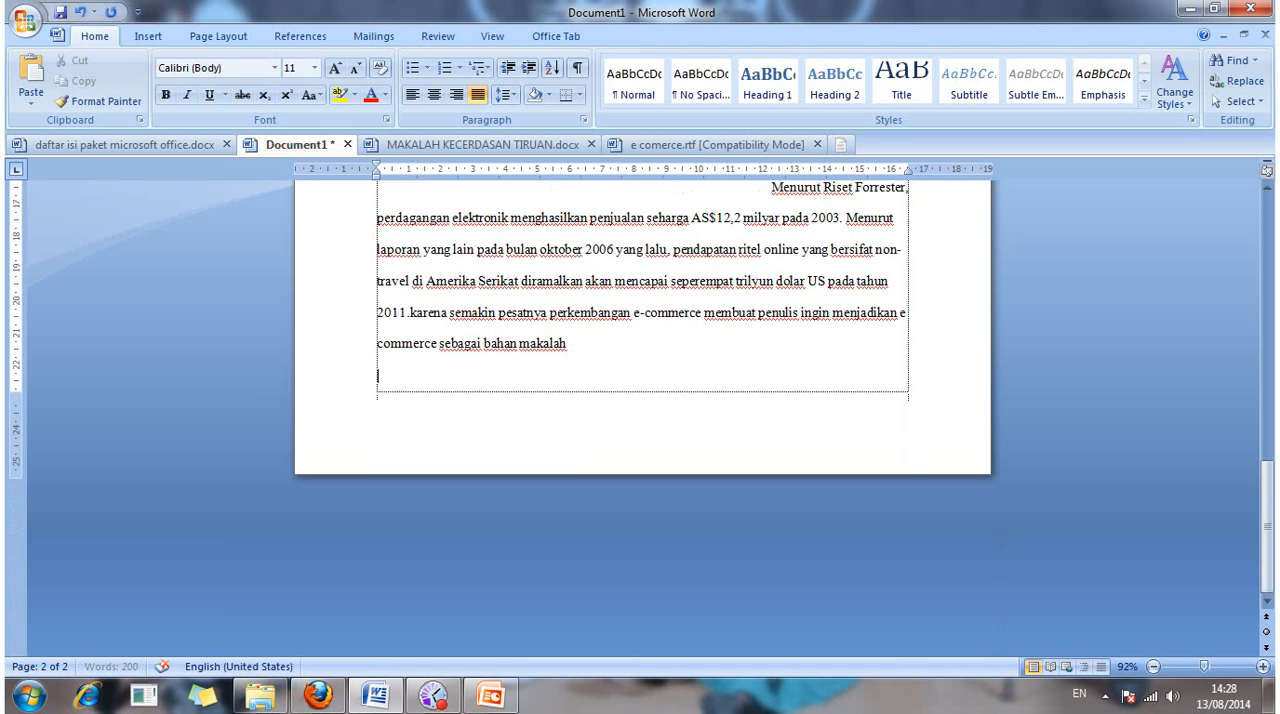
scroll(642, 400, up, 2)
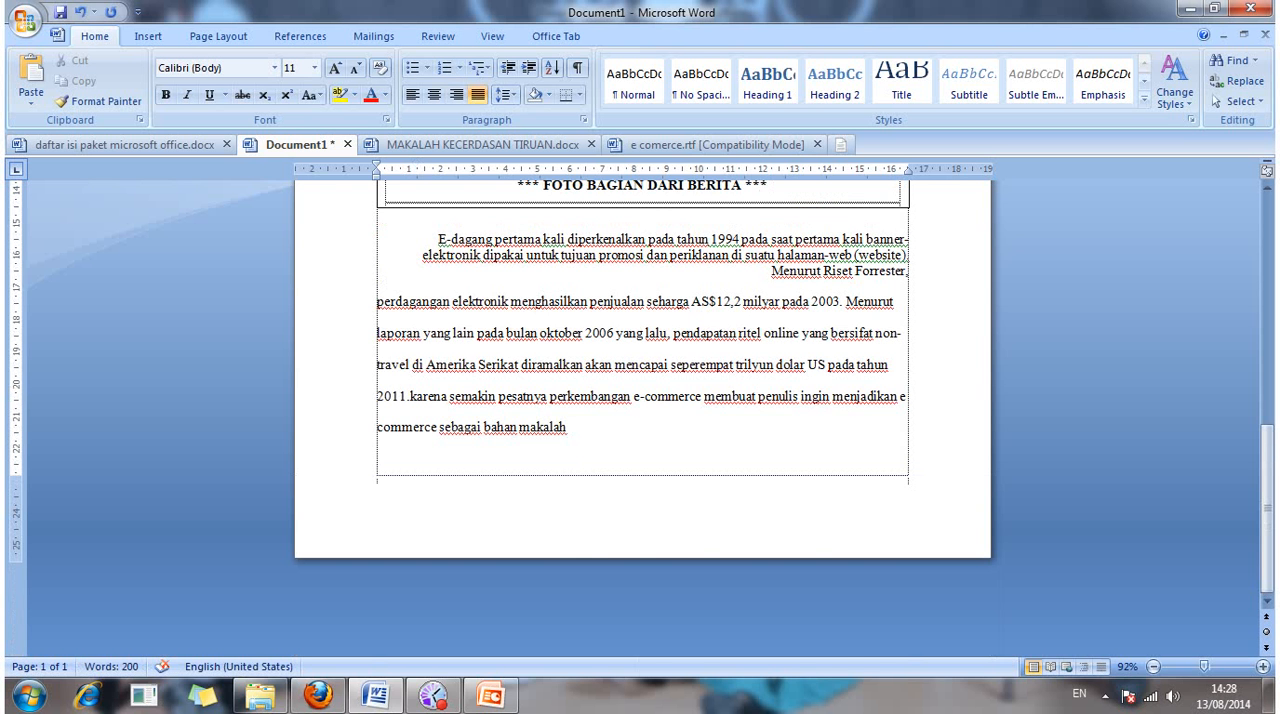
Step: Review the article's layout from the "Ecommerce" title through the columns and caption box to the last paragraph
scroll(642, 400, up, 8)
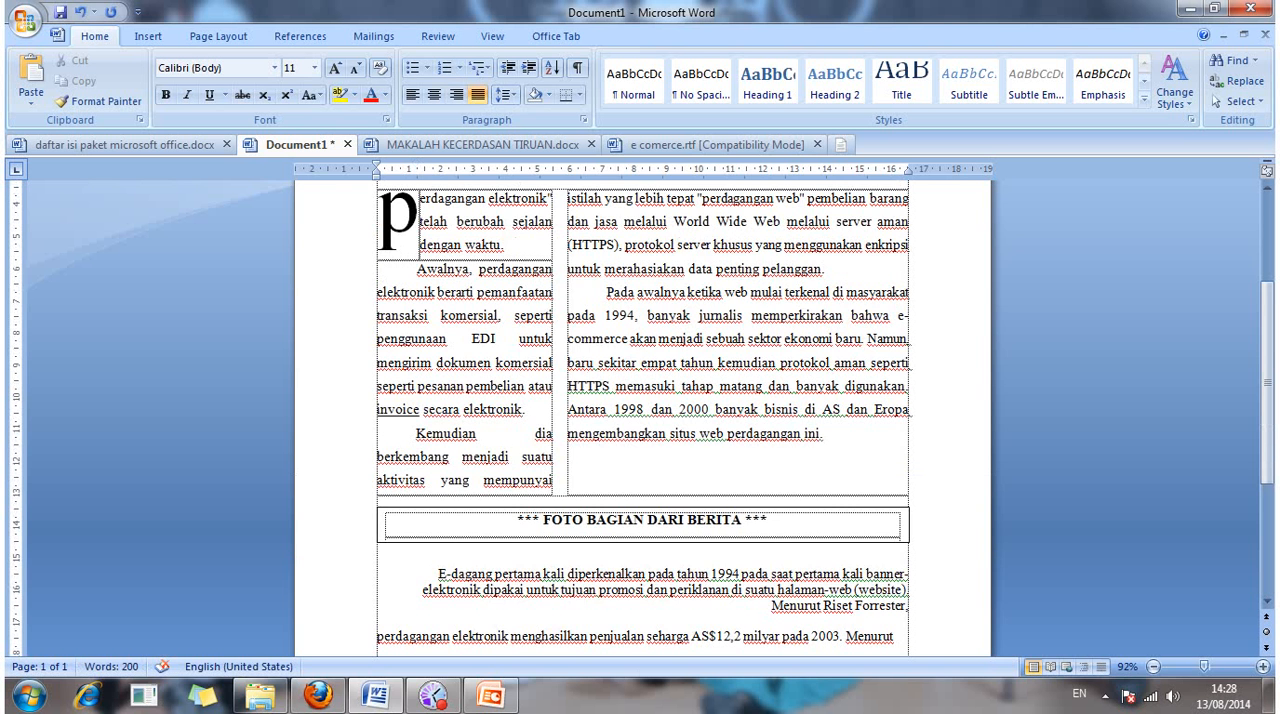
click(459, 578)
scroll(459, 578, down, 3)
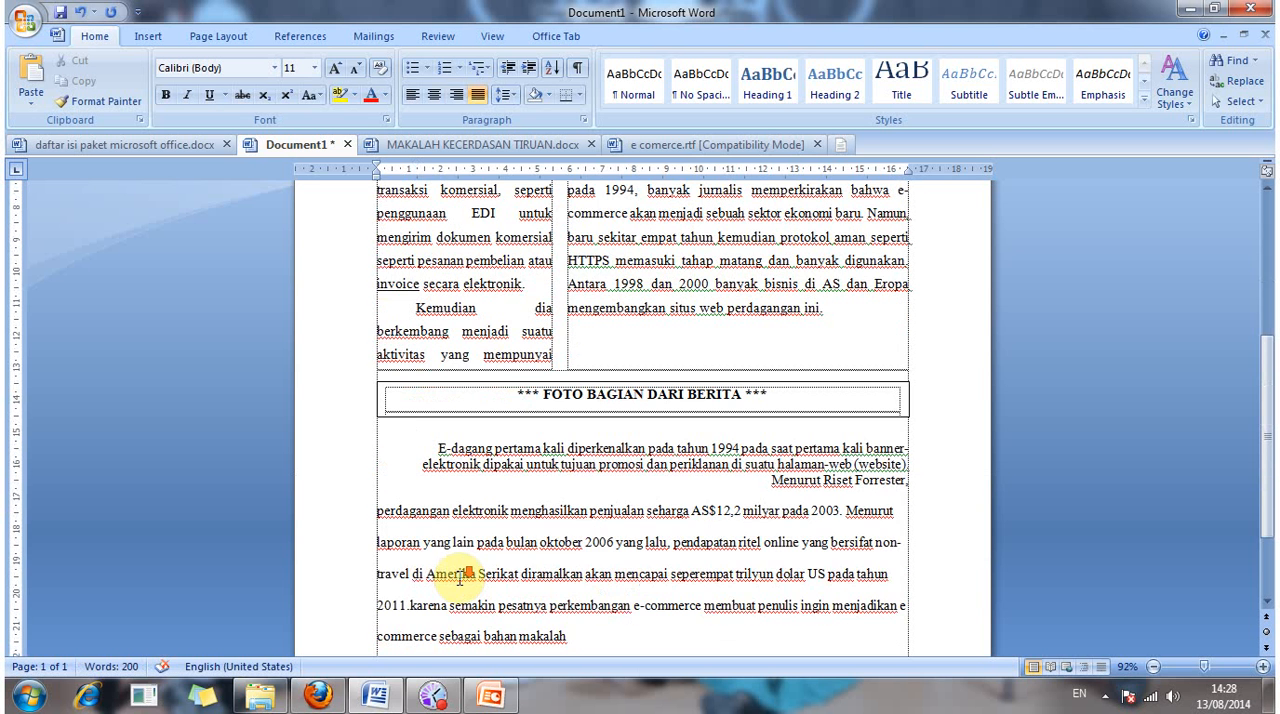
scroll(459, 578, down, 3)
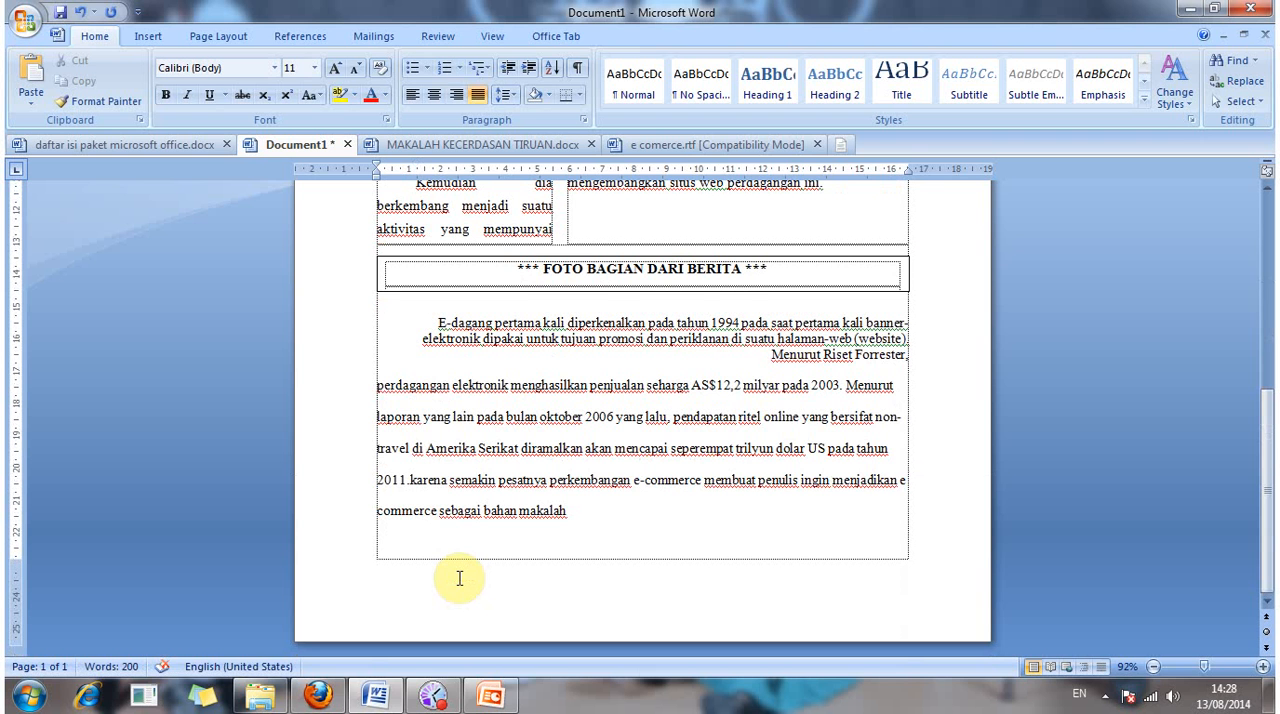
scroll(460, 578, up, 1)
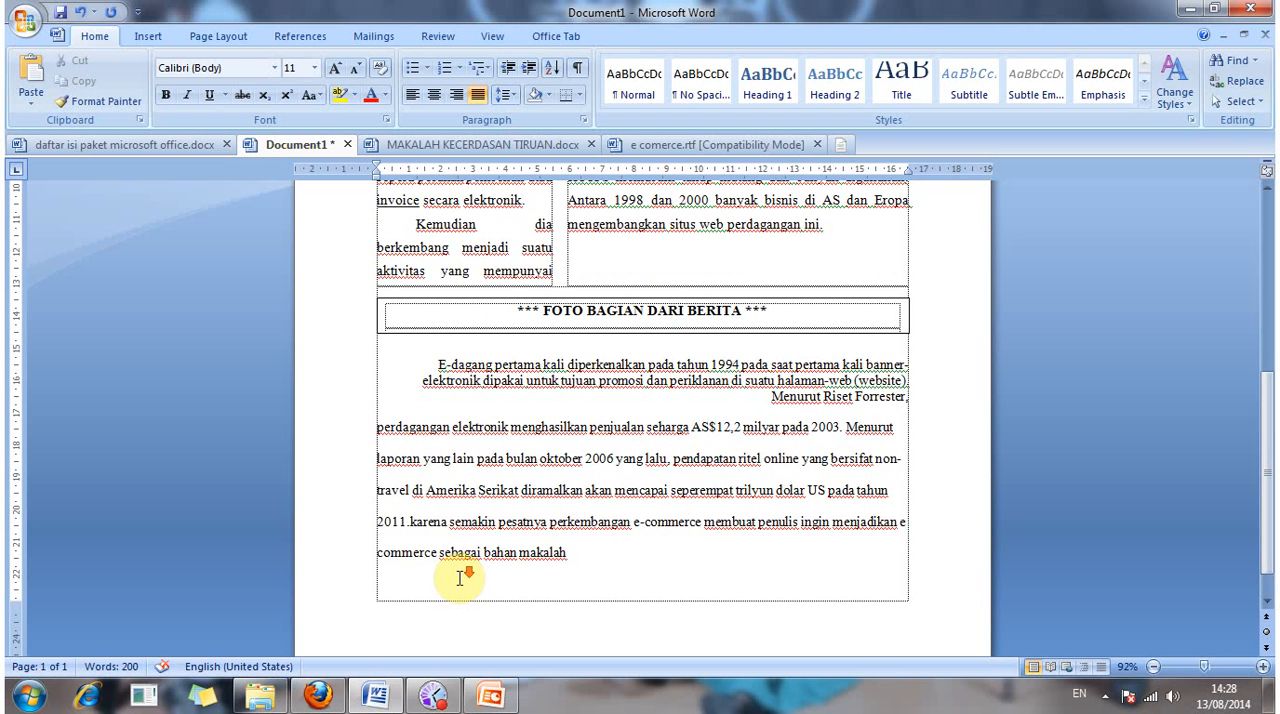
scroll(460, 578, down, 1)
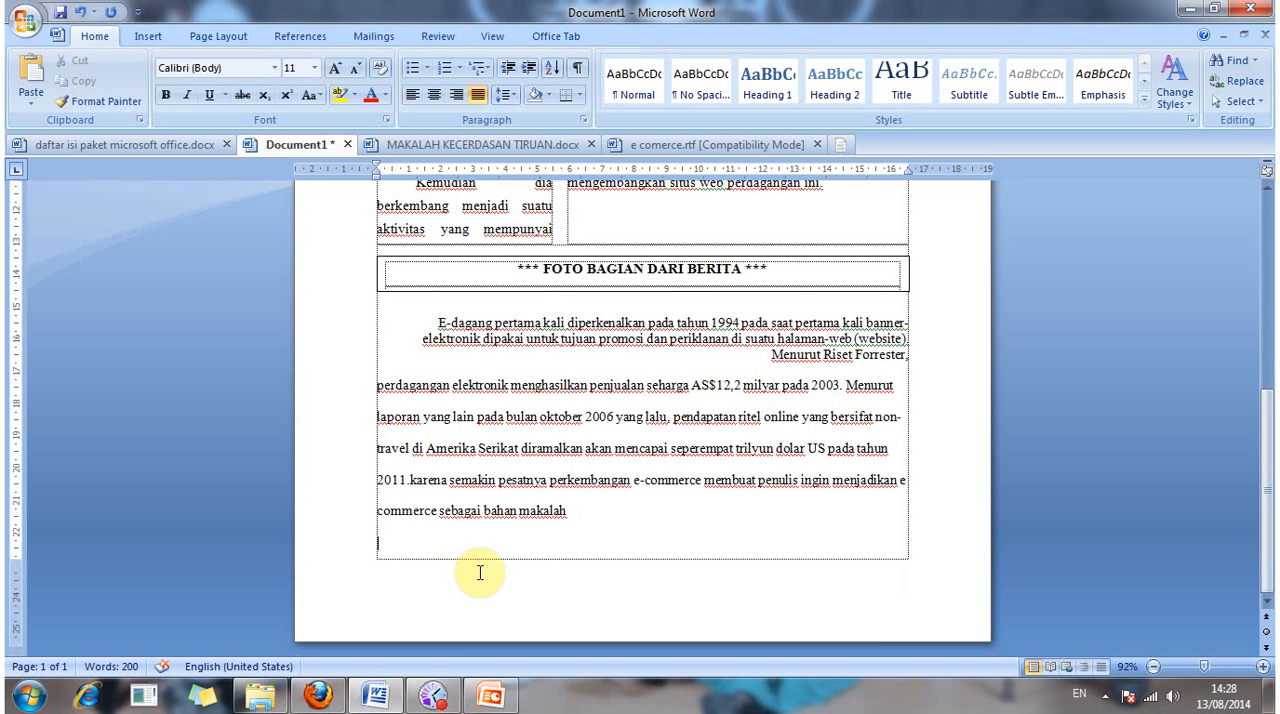
click(603, 506)
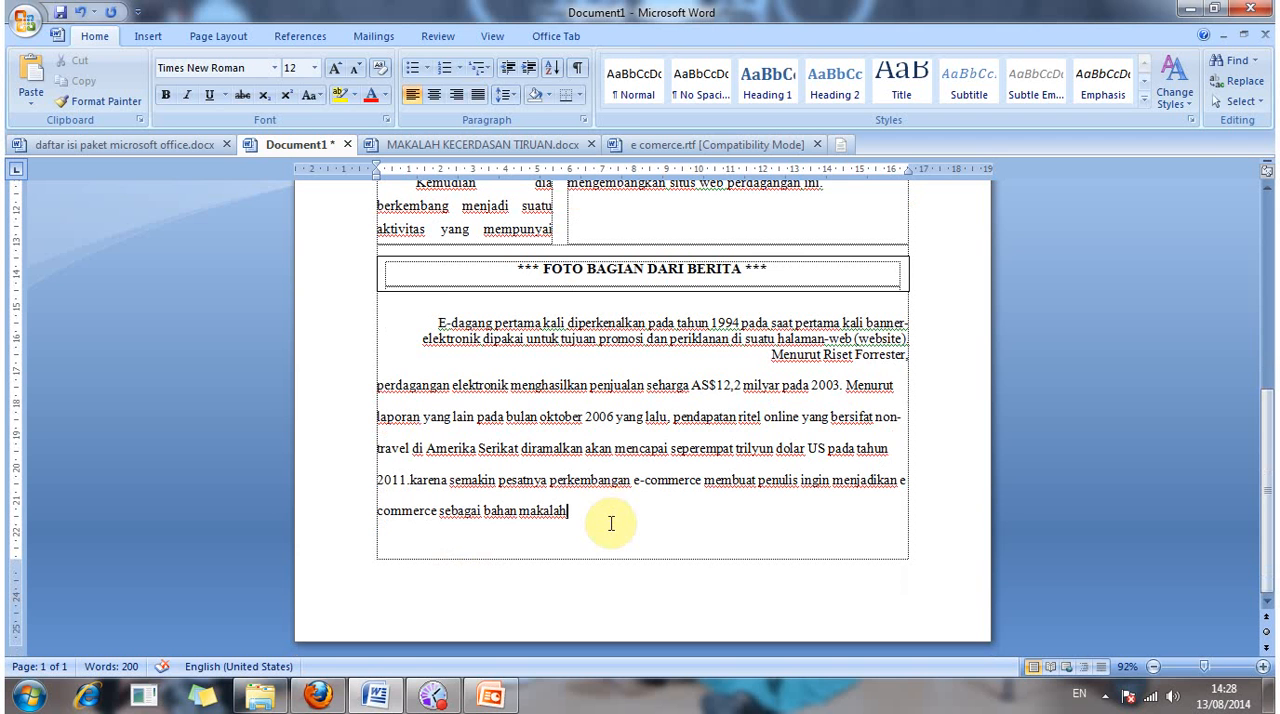
click(618, 517)
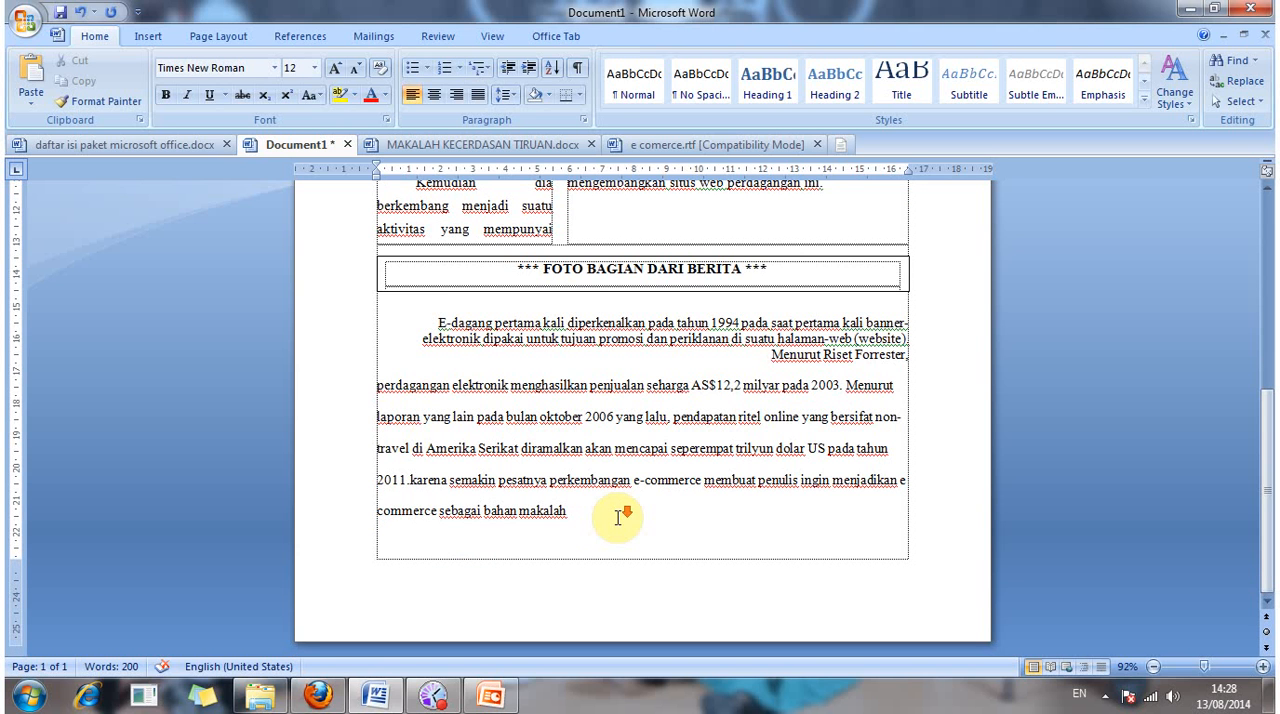
scroll(618, 517, up, 5)
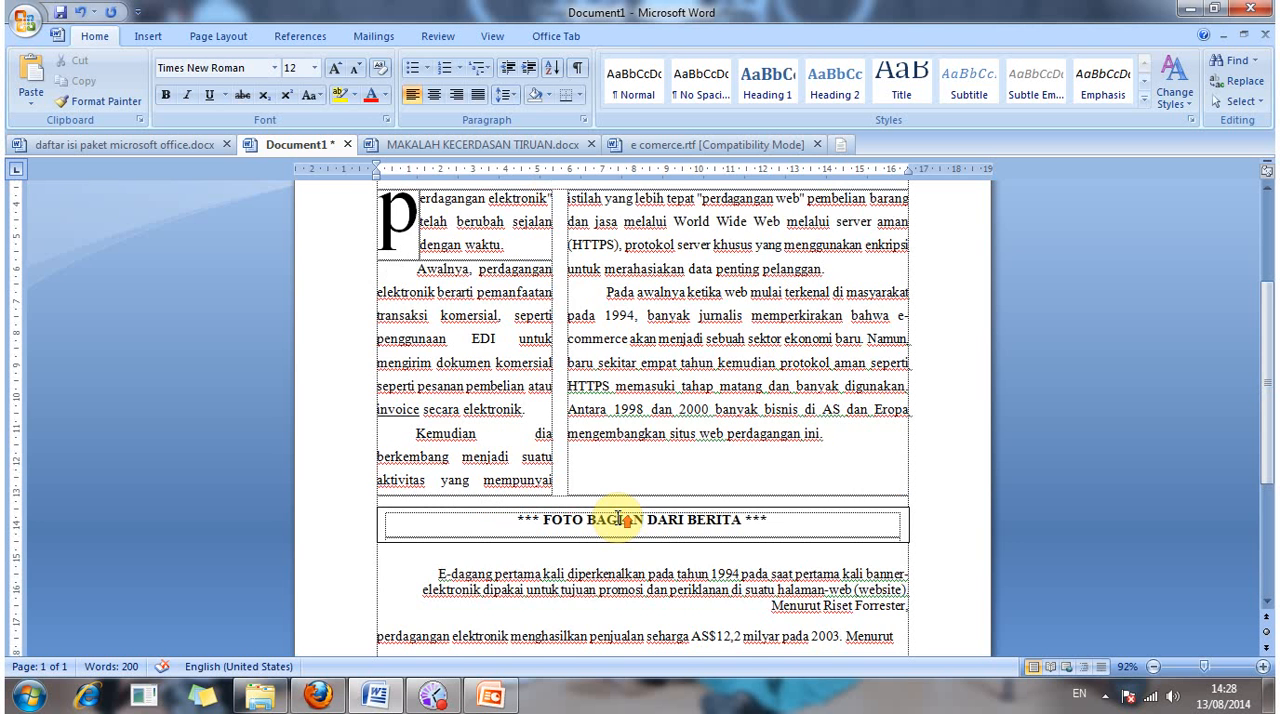
scroll(618, 517, up, 3)
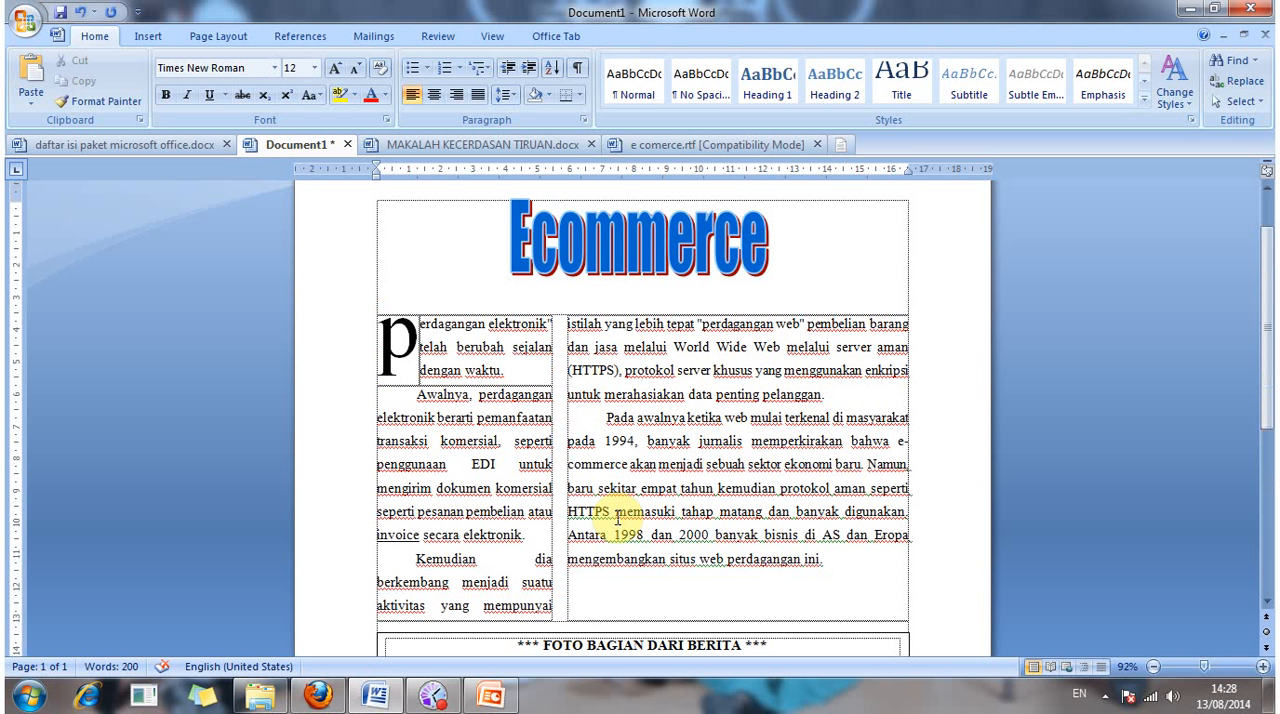
click(618, 517)
scroll(620, 517, down, 4)
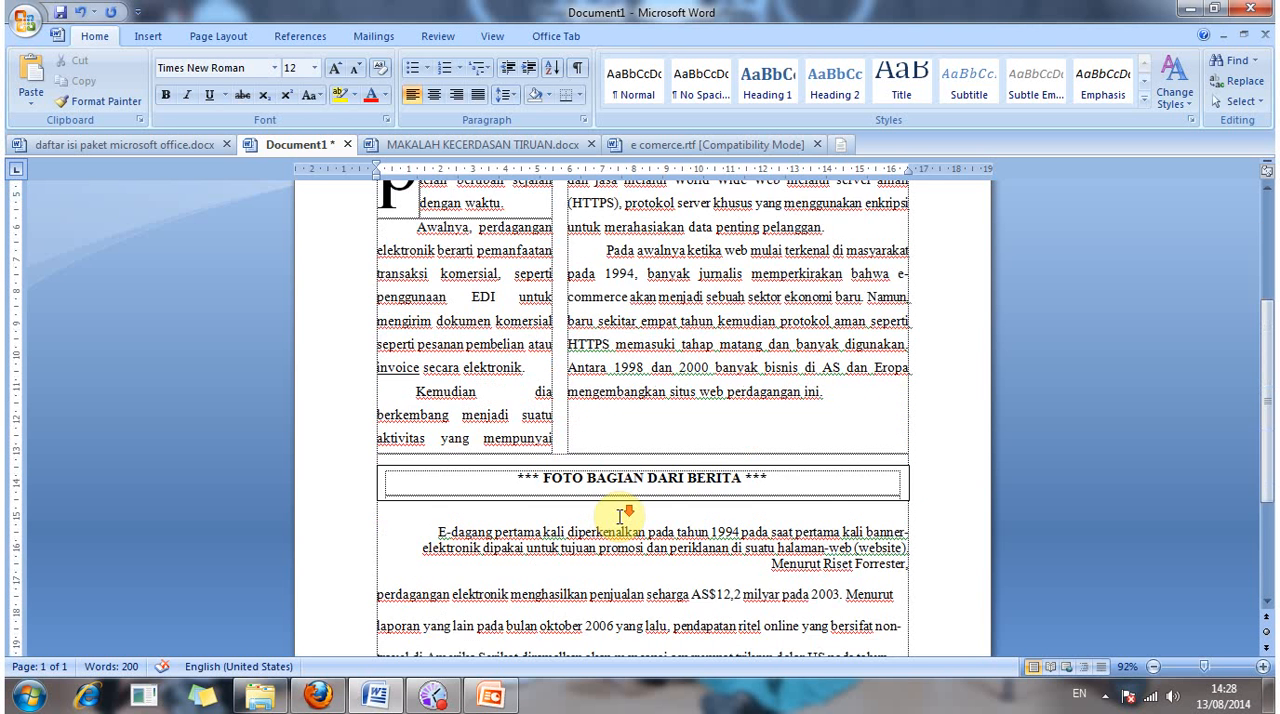
scroll(621, 515, down, 3)
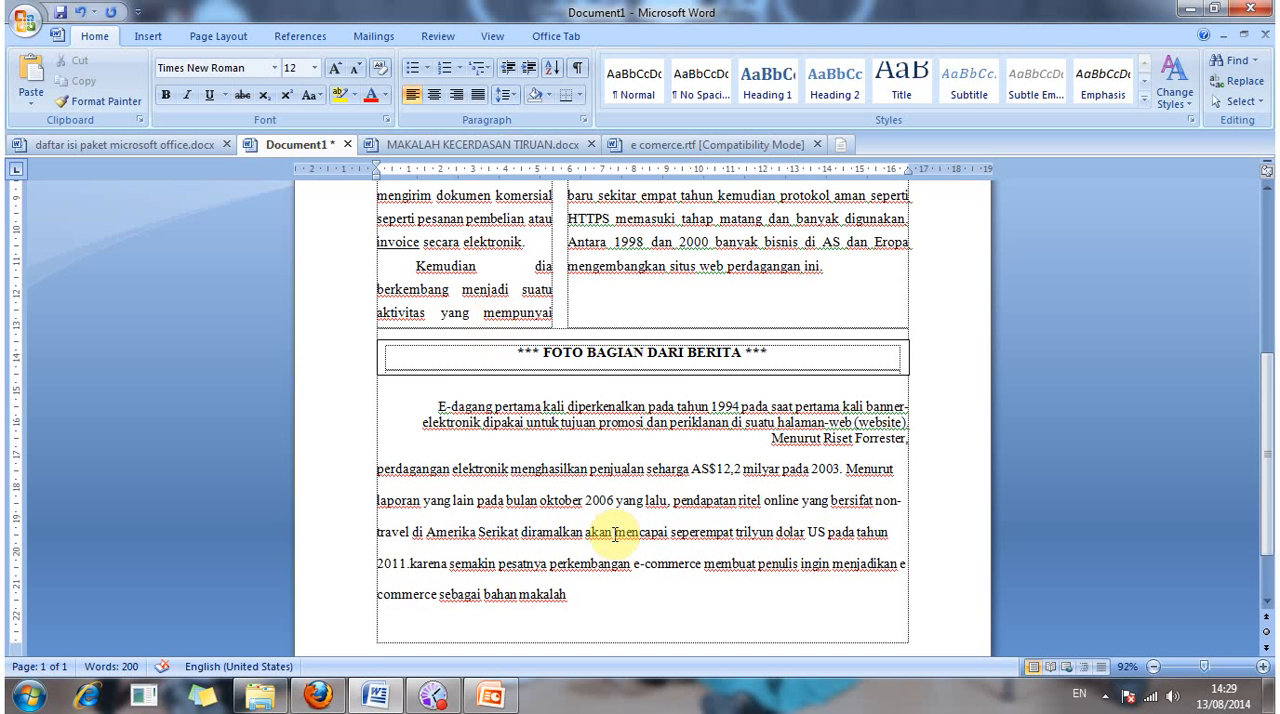
Step: Open the Clip Organizer from the Clip Art options and expand its Office Collections list
scroll(615, 533, down, 2)
scroll(620, 540, up, 4)
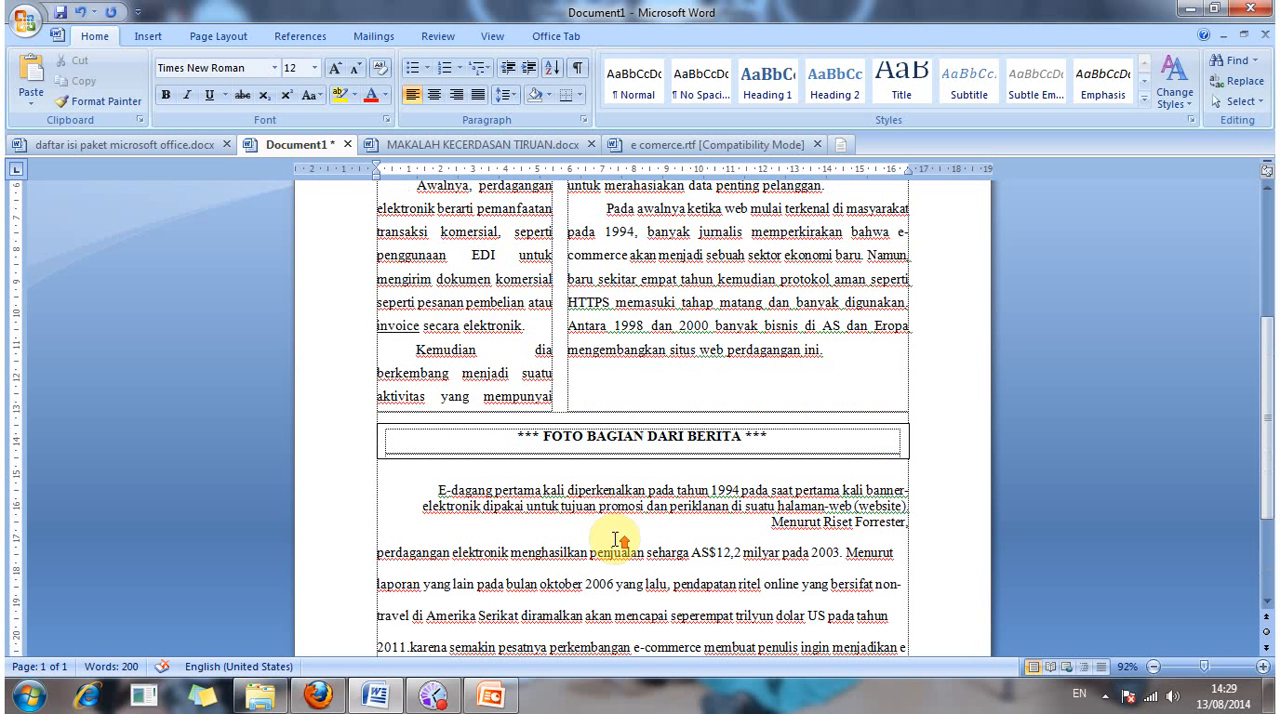
scroll(615, 541, down, 2)
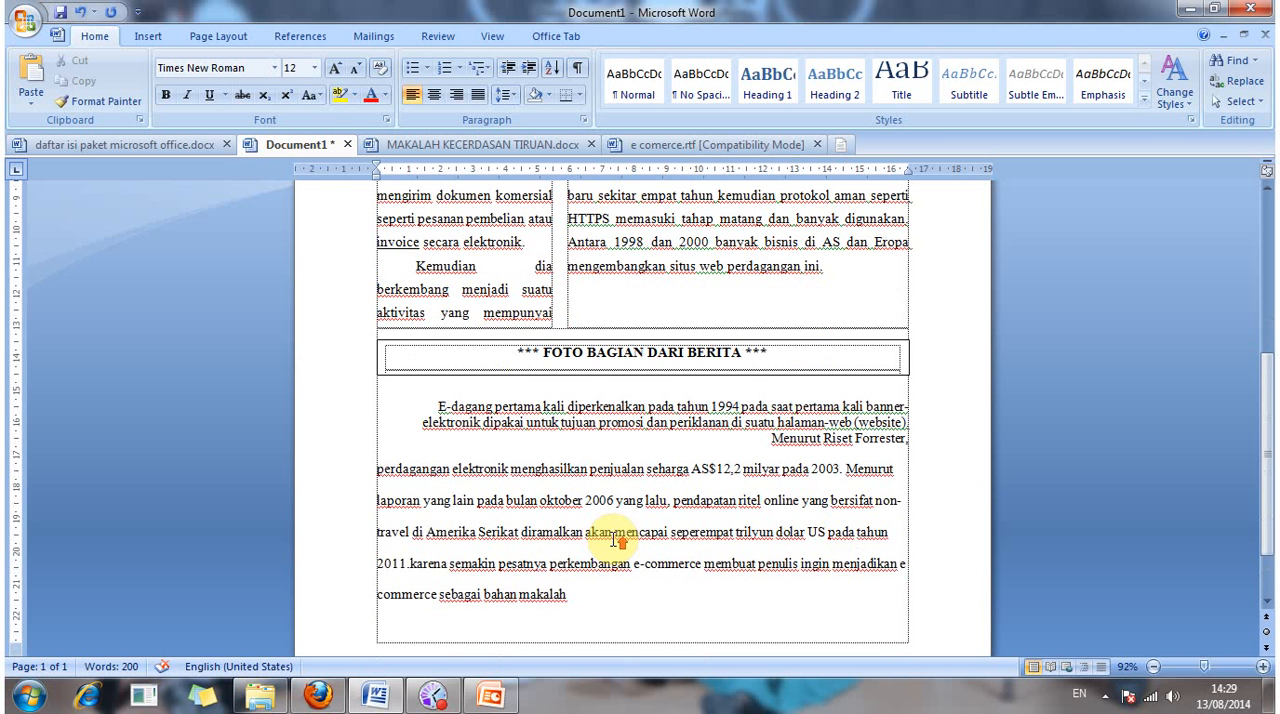
scroll(616, 540, down, 2)
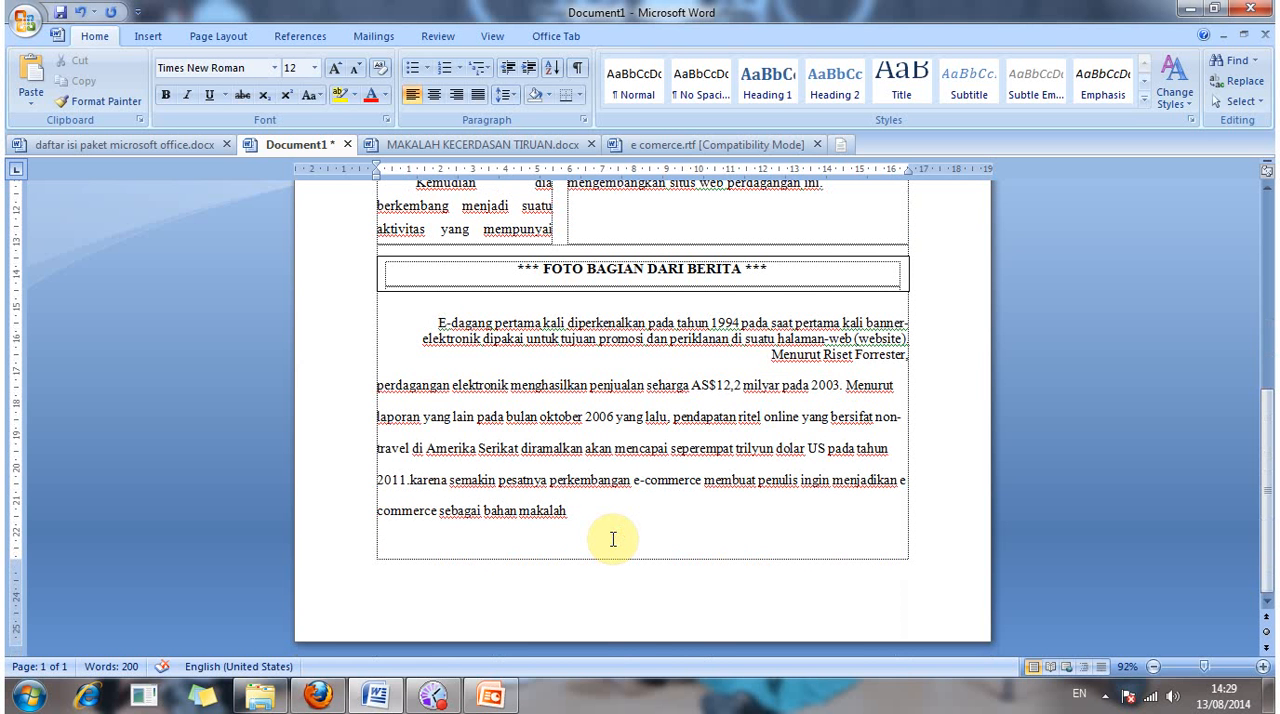
click(150, 38)
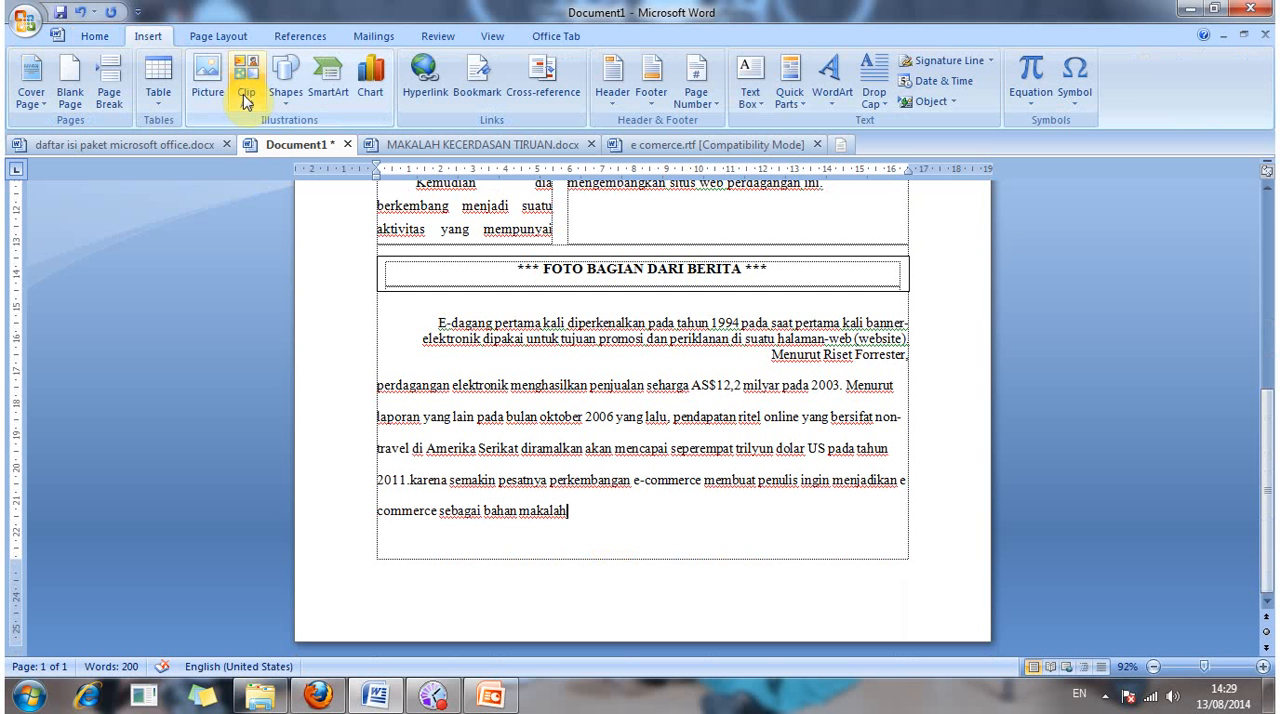
click(95, 37)
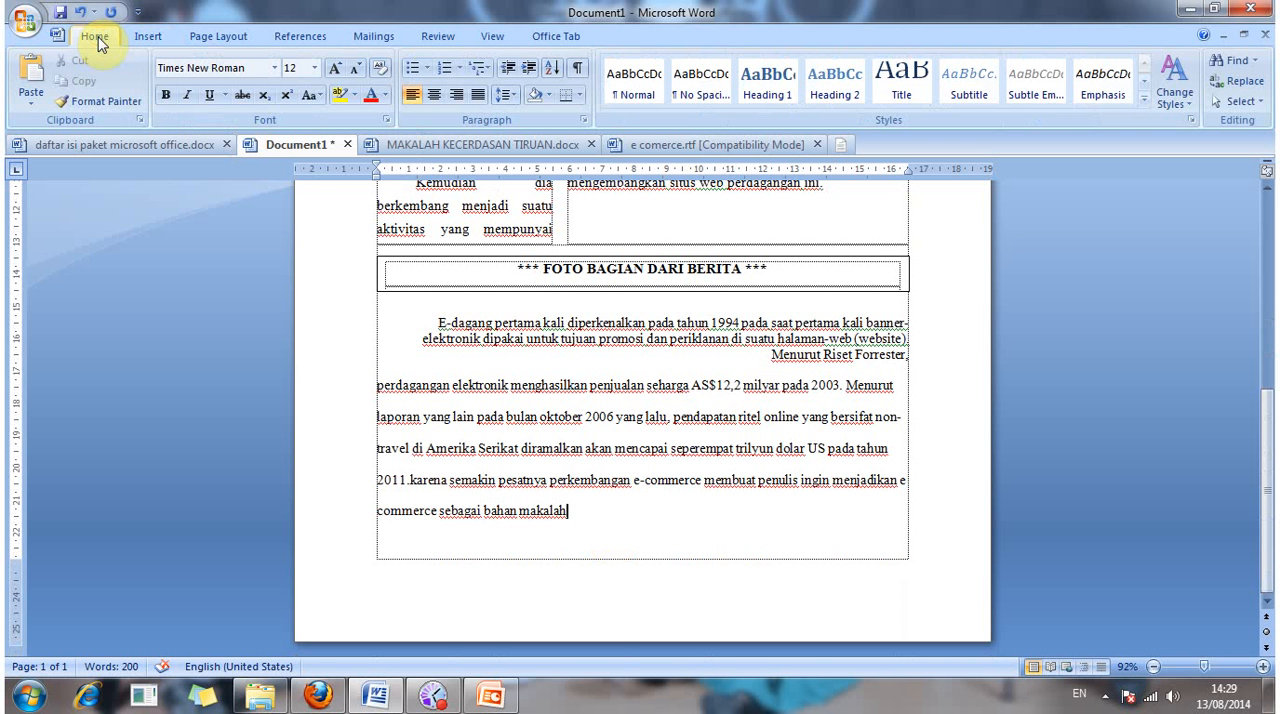
key(alt)
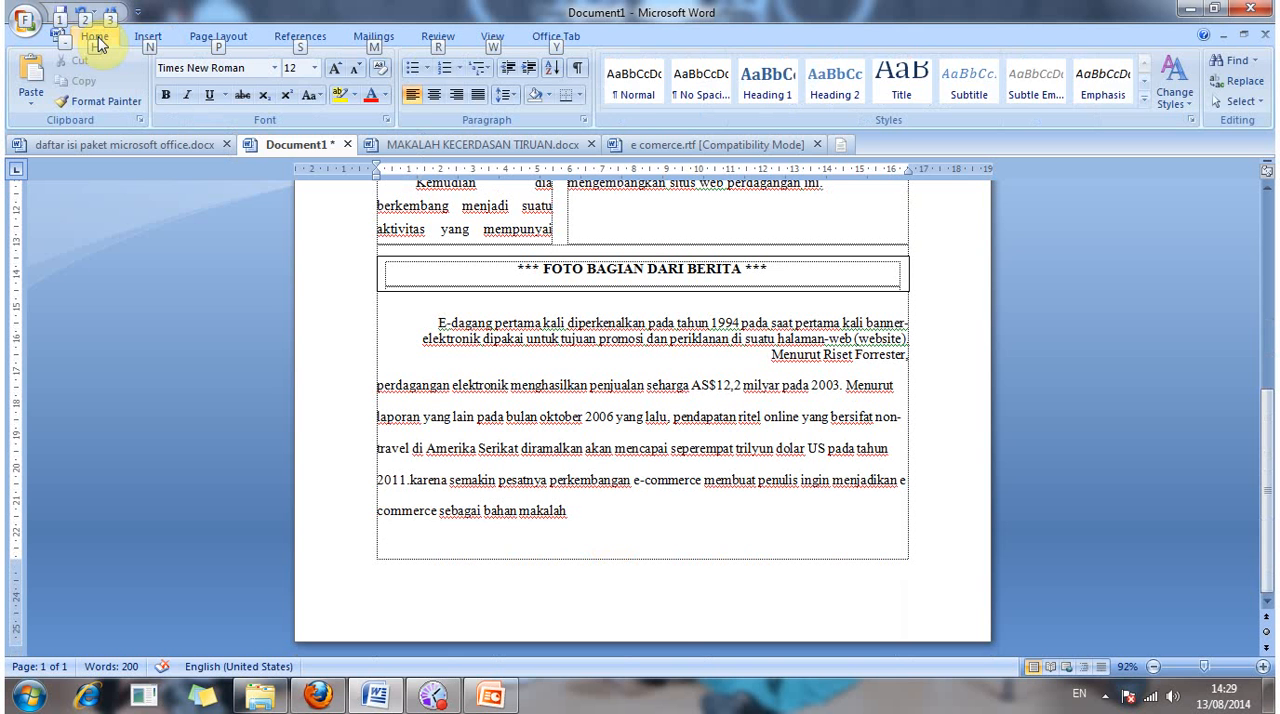
key(n)
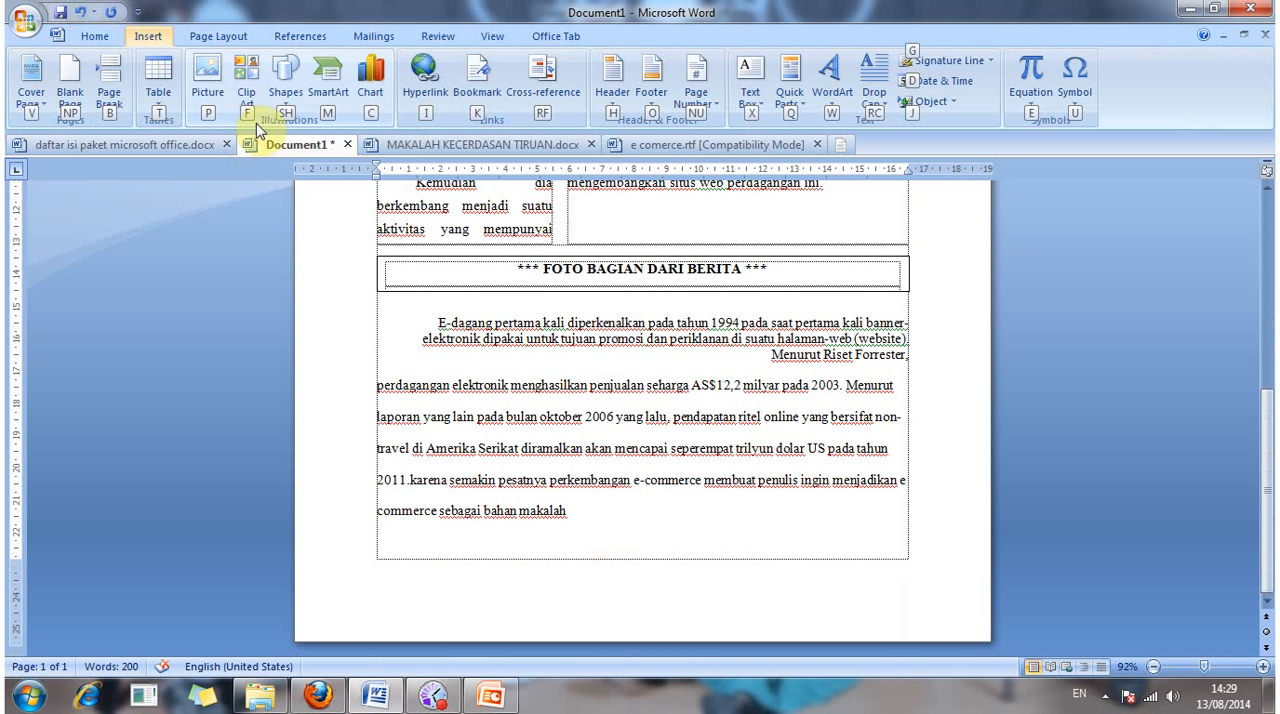
key(f)
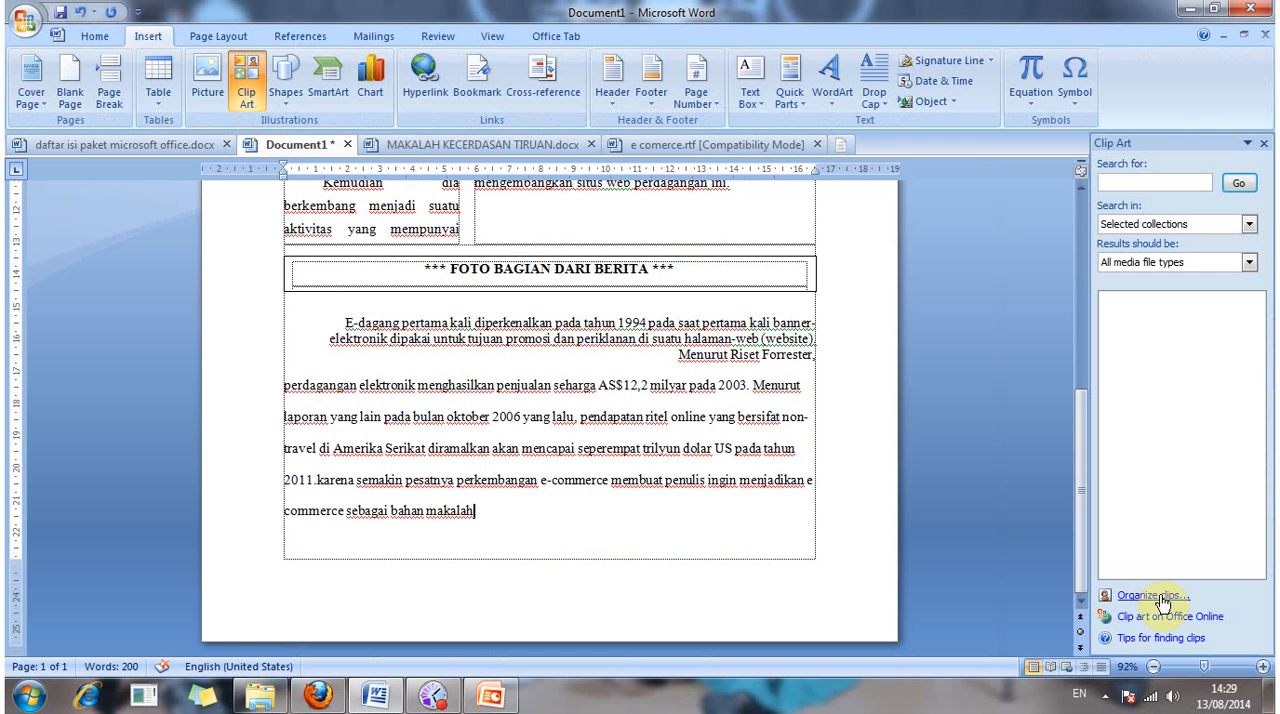
click(1160, 597)
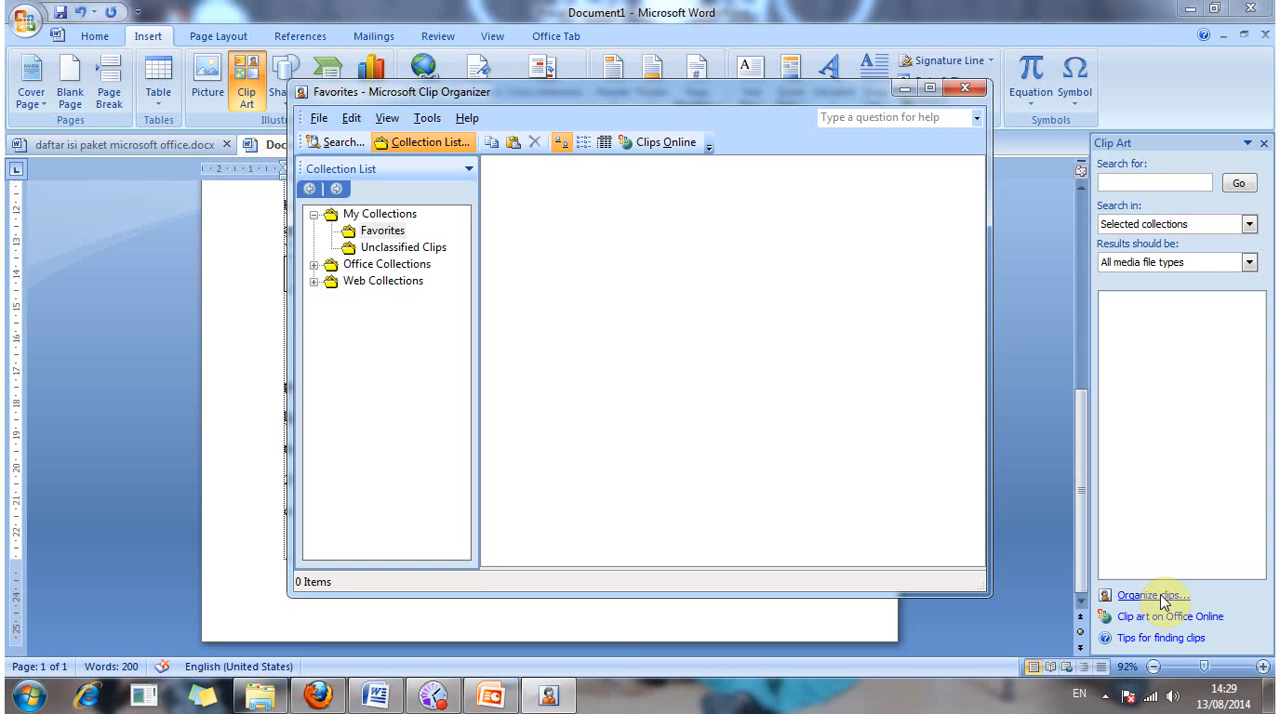
click(312, 266)
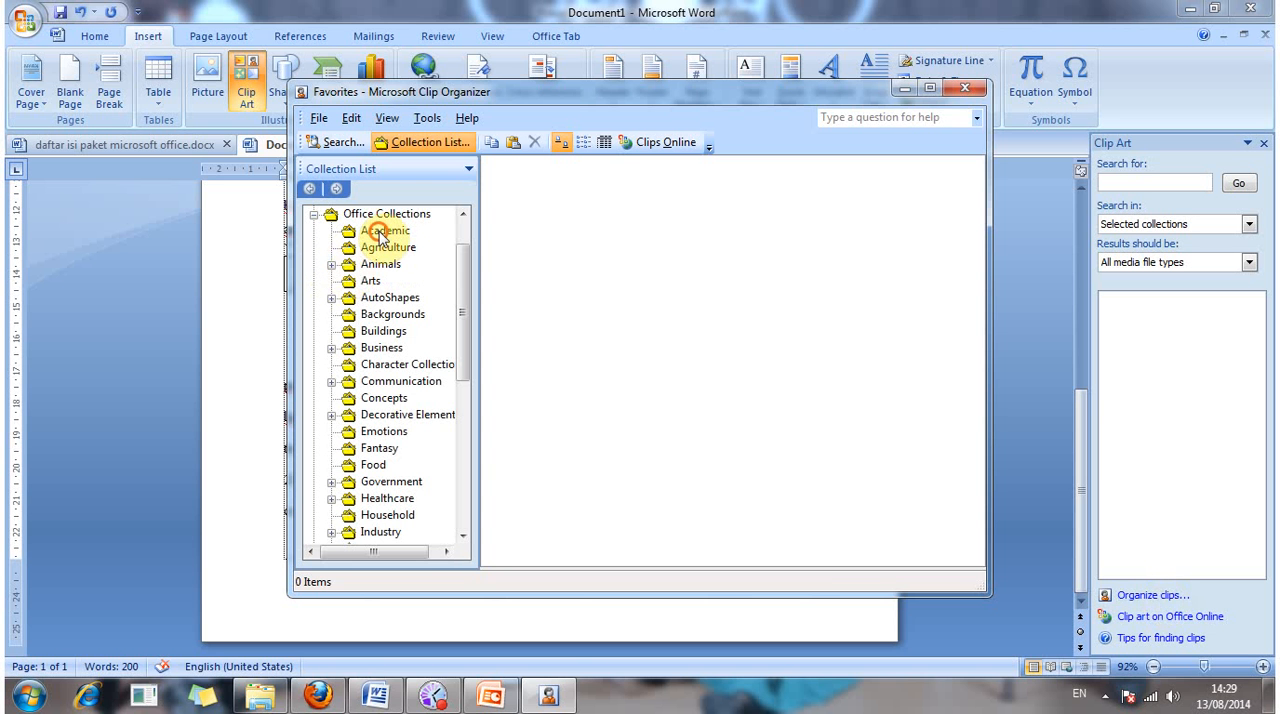
Step: Look through Office Collections categories such as Academic, AutoShapes, Decorative Elements and Arts for a suitable clip
click(380, 233)
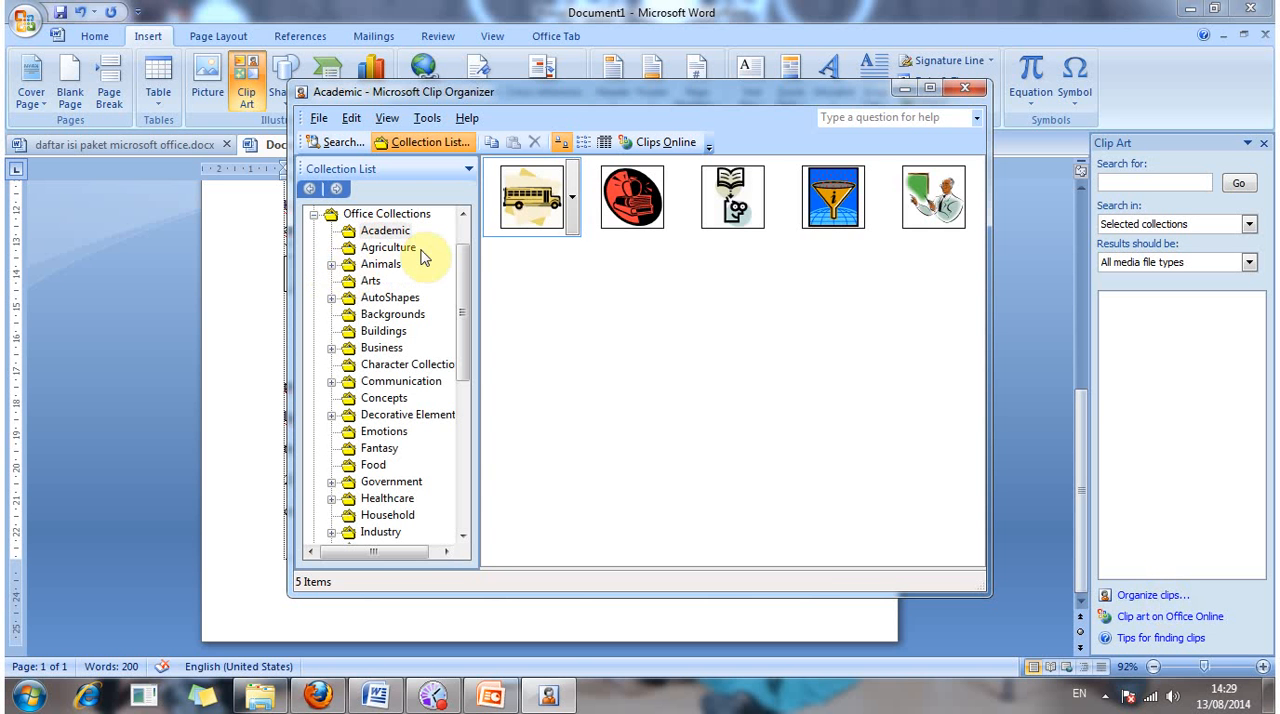
click(393, 314)
drag(390, 323, 379, 339)
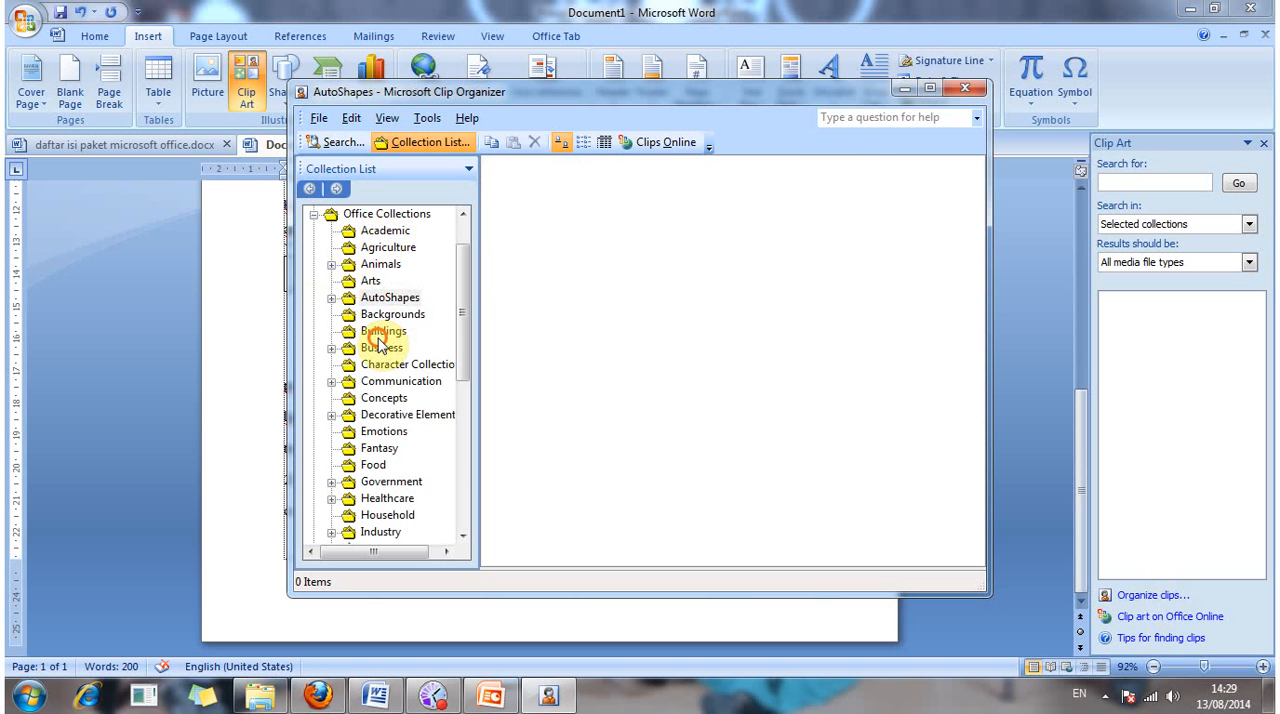
click(378, 337)
click(396, 411)
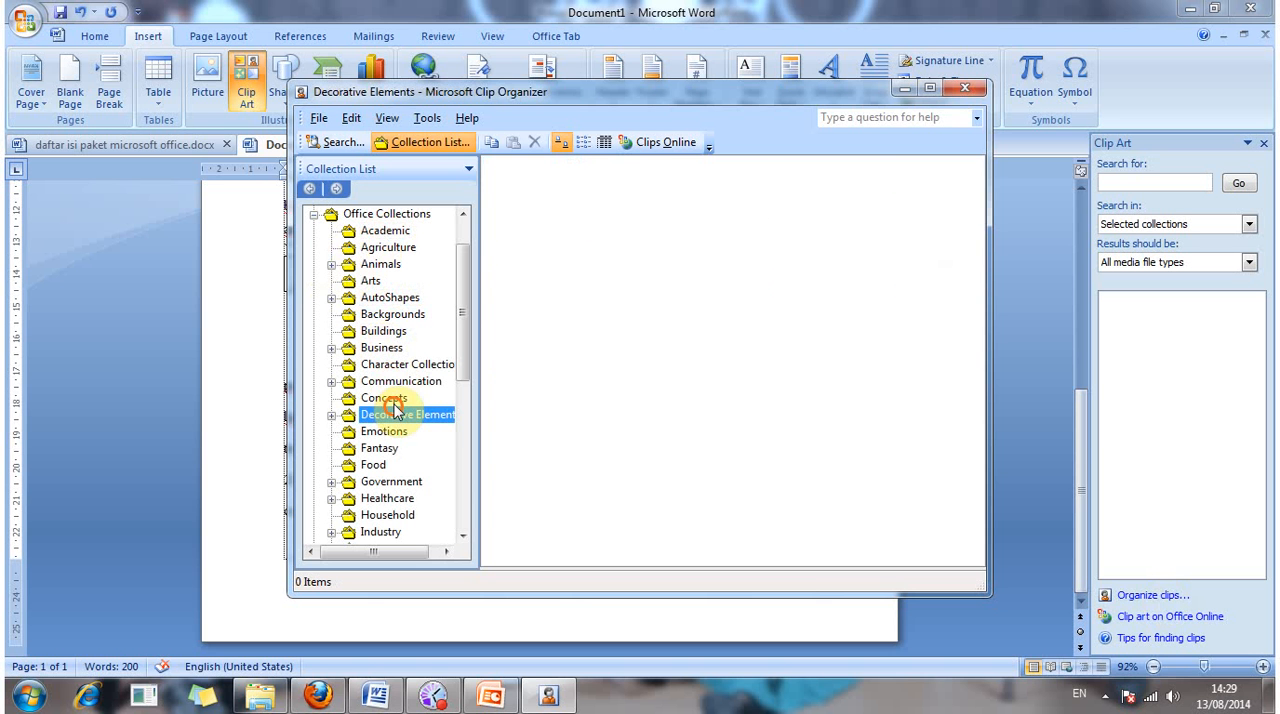
click(393, 366)
click(372, 281)
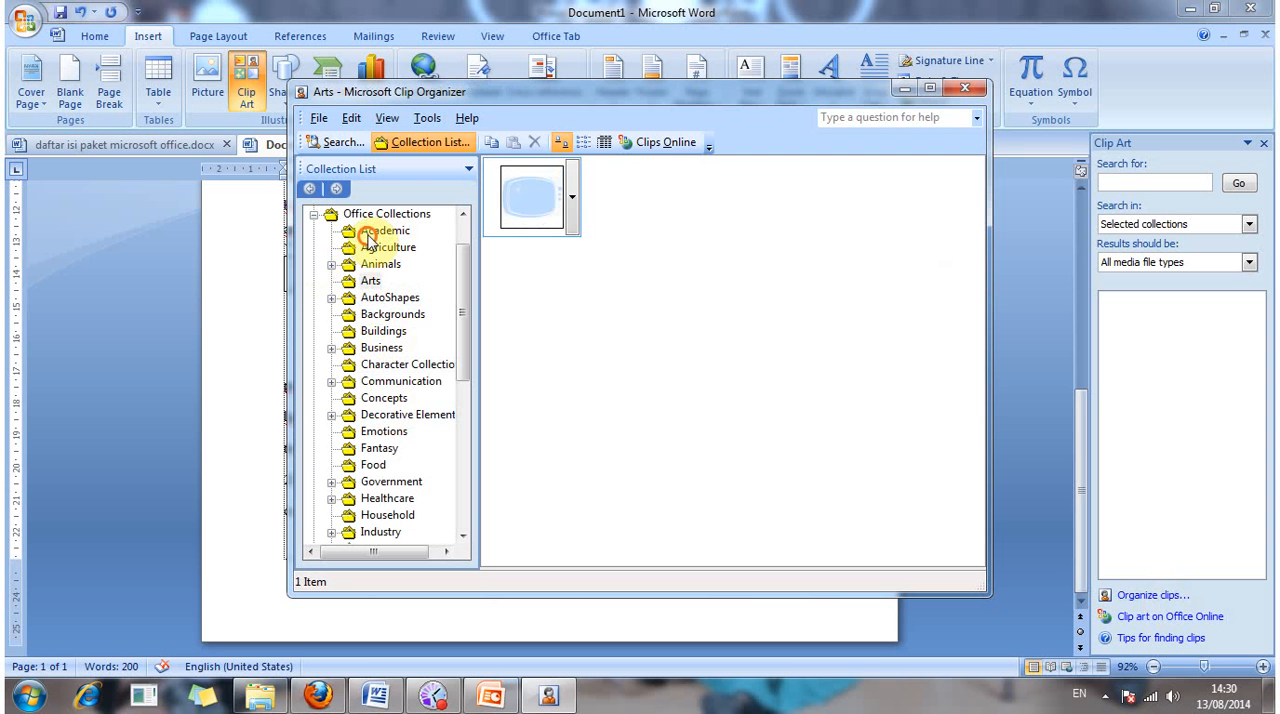
click(377, 248)
click(372, 282)
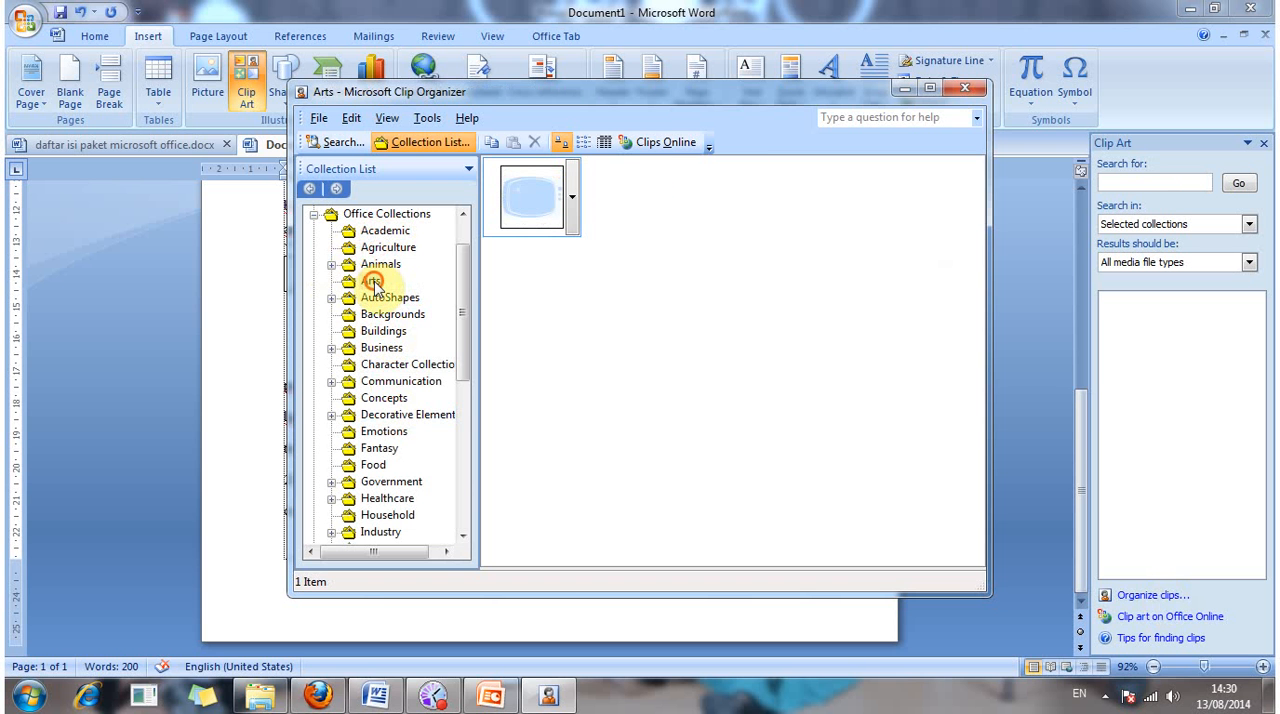
Step: Browse the rest of the collection list for a picture, checking Academic, Backgrounds, Fantasy and Food
scroll(392, 470, down, 2)
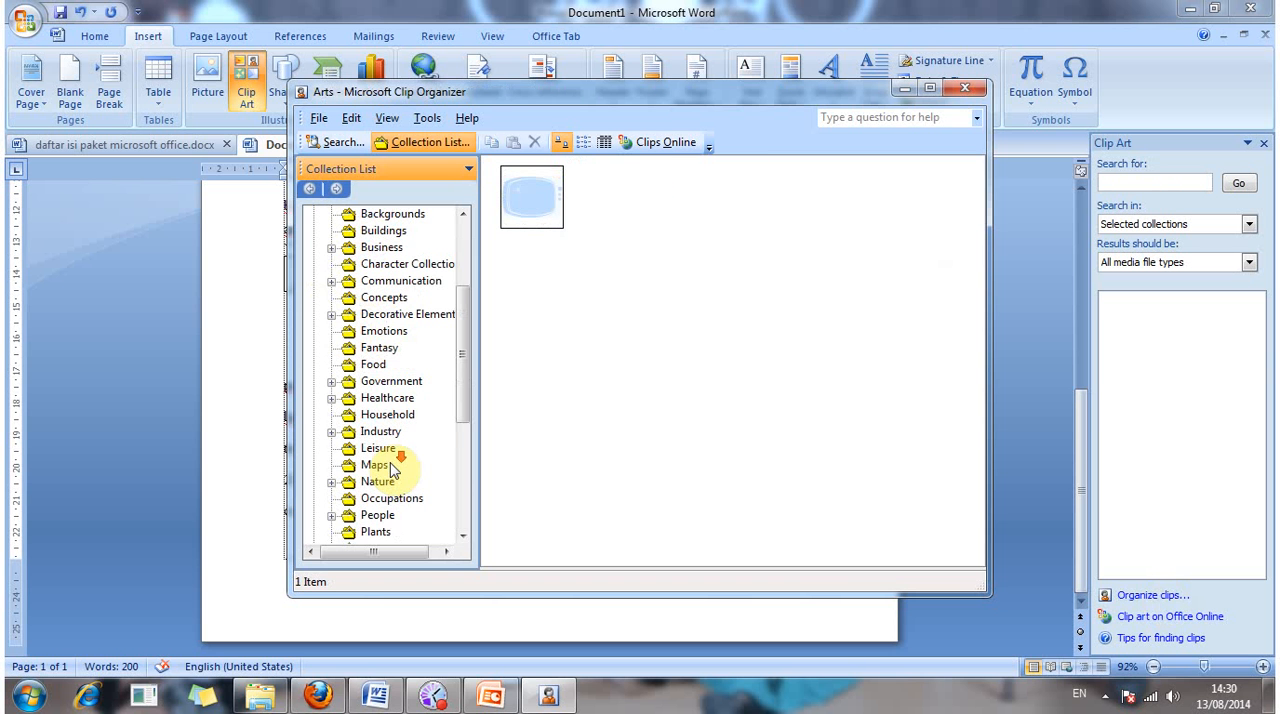
scroll(392, 470, down, 2)
scroll(393, 472, down, 1)
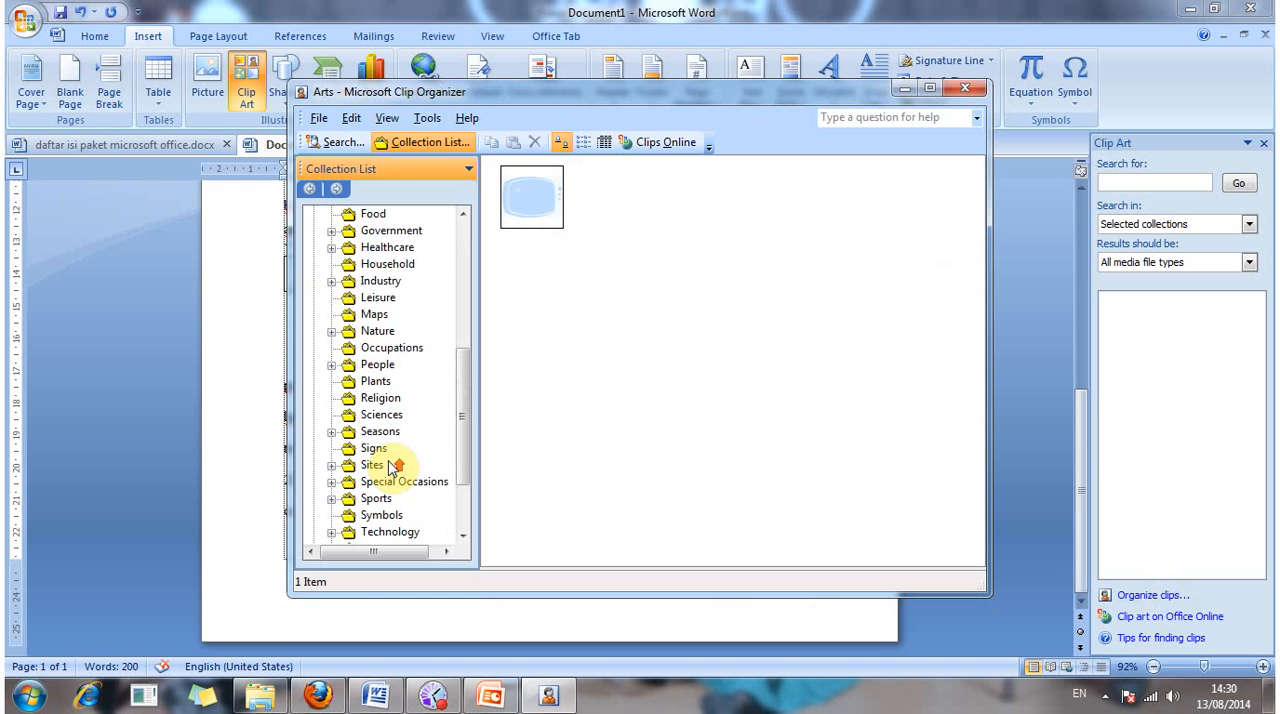
scroll(395, 467, up, 1)
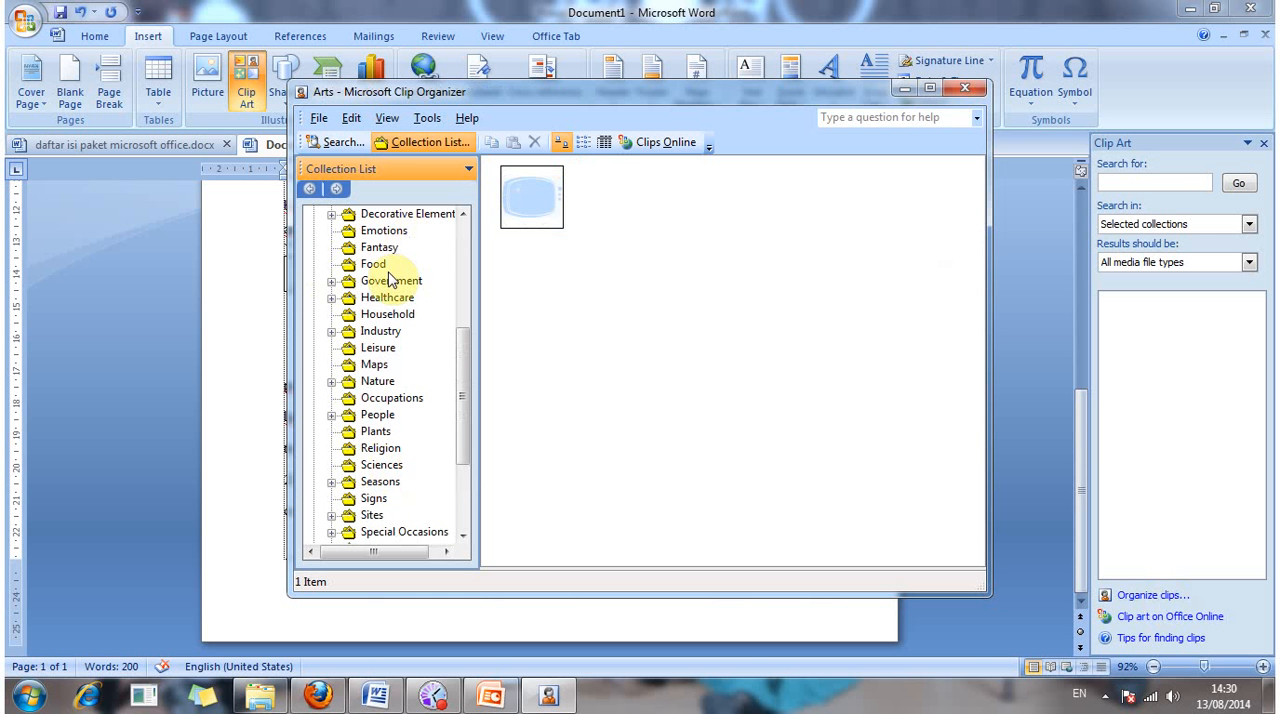
scroll(403, 299, up, 1)
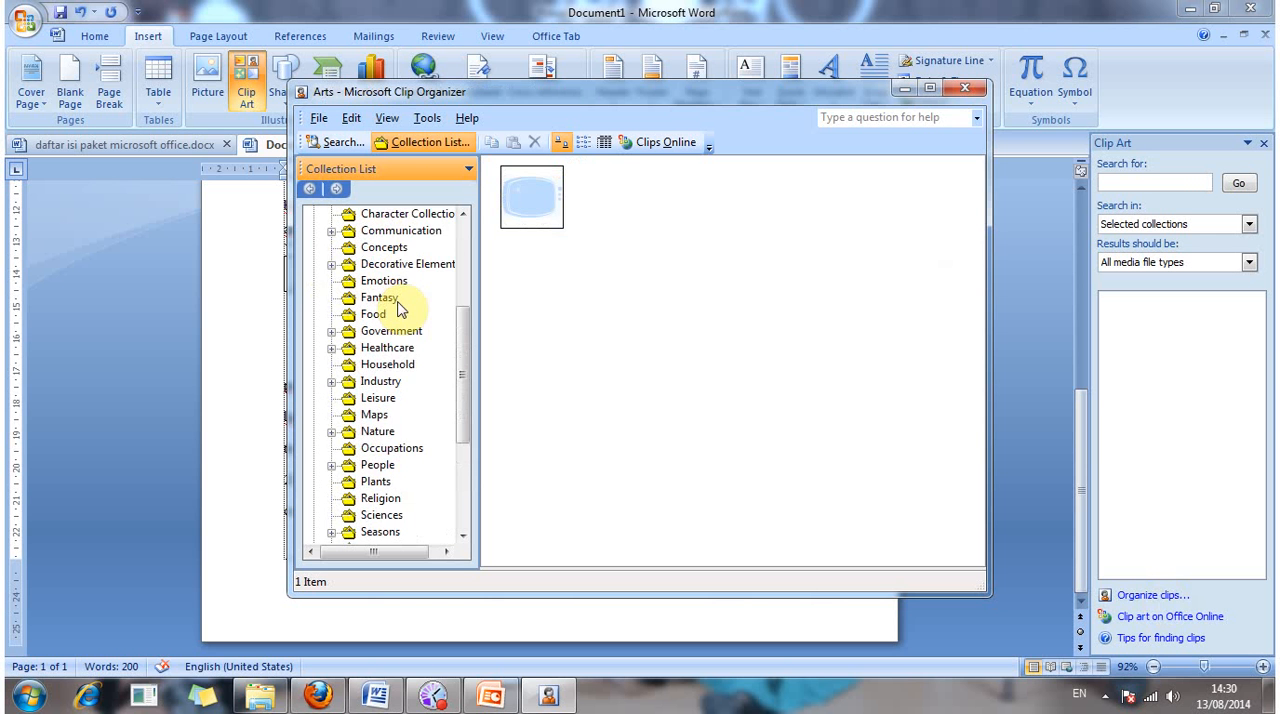
click(391, 300)
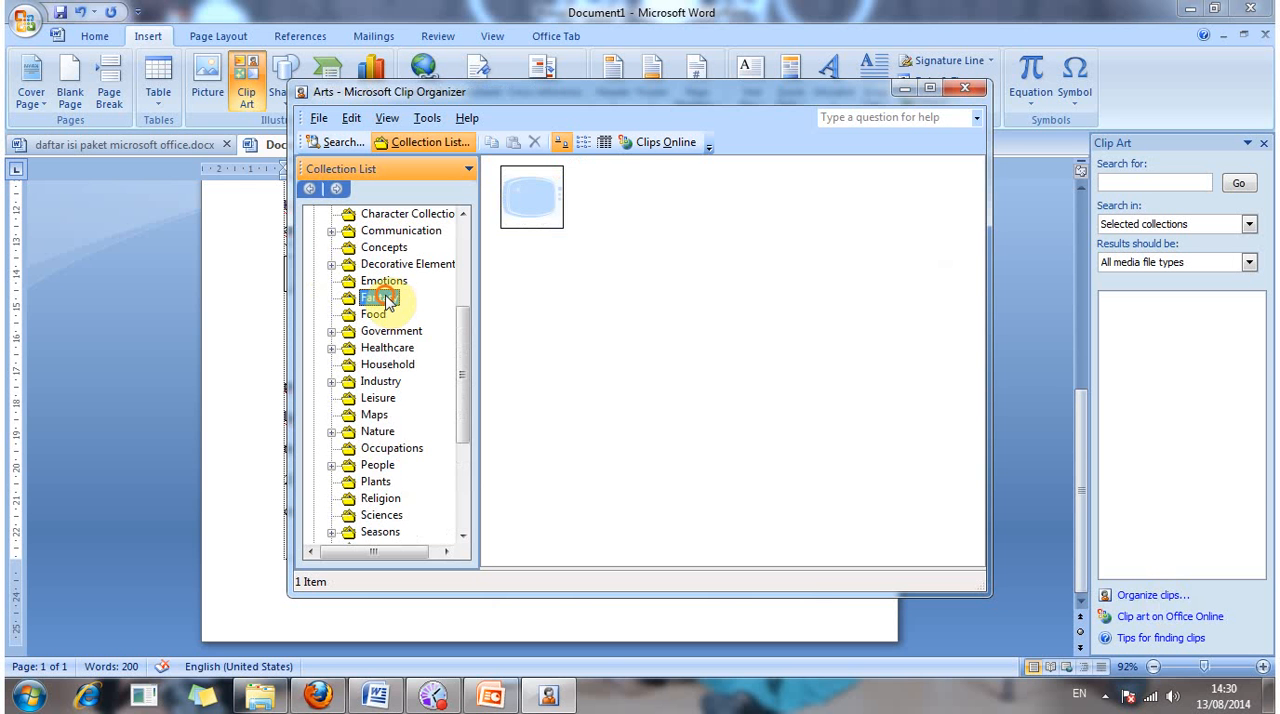
scroll(392, 320, up, 4)
click(385, 283)
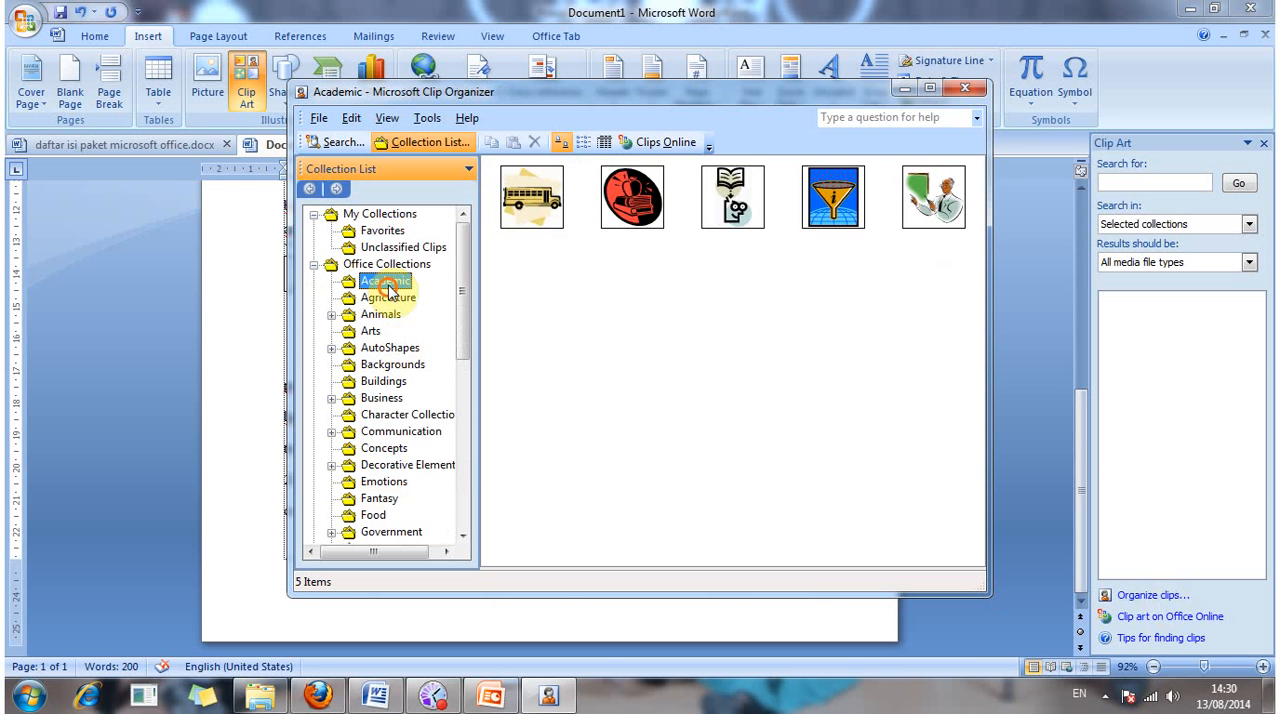
mouse_move(912, 233)
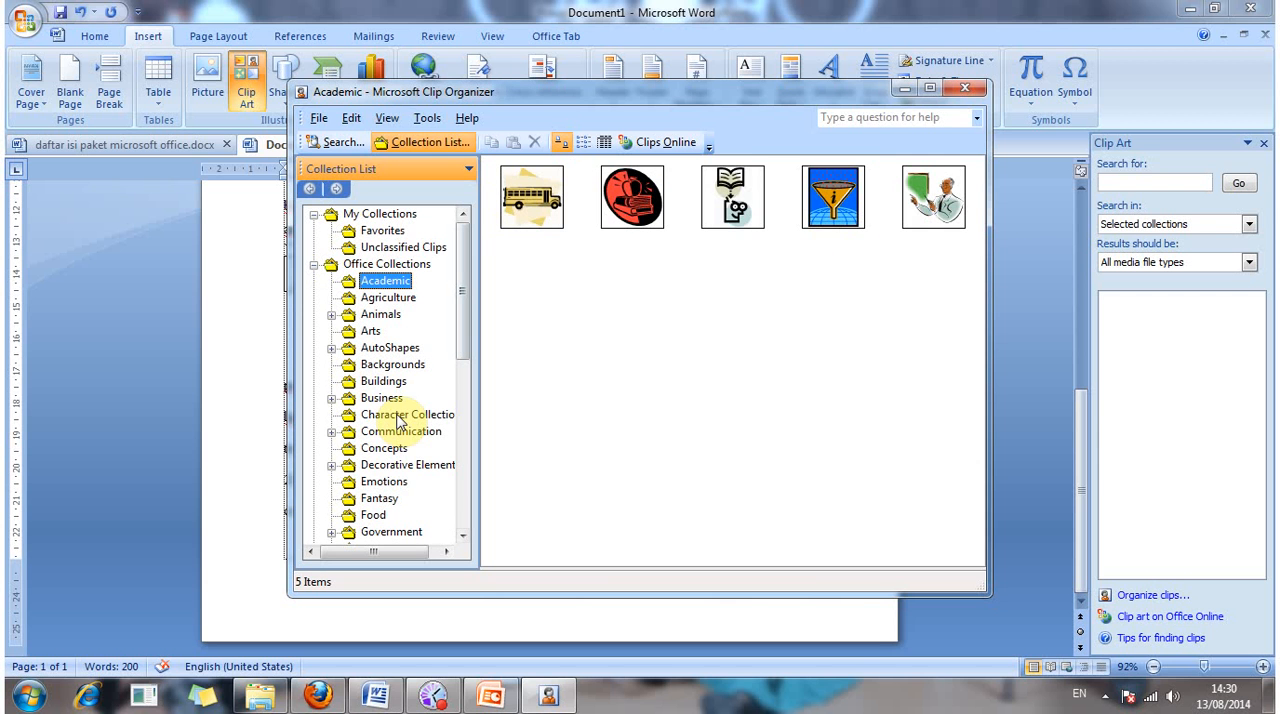
click(398, 366)
click(382, 498)
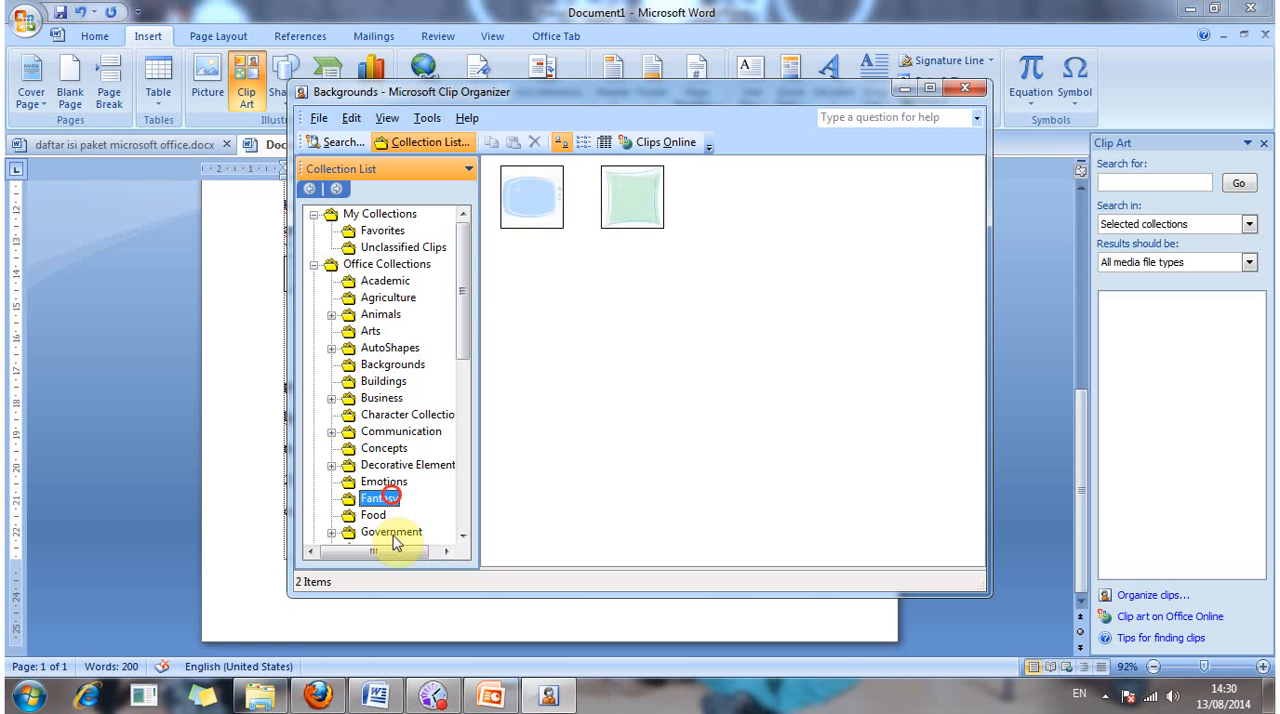
click(373, 515)
scroll(385, 500, down, 3)
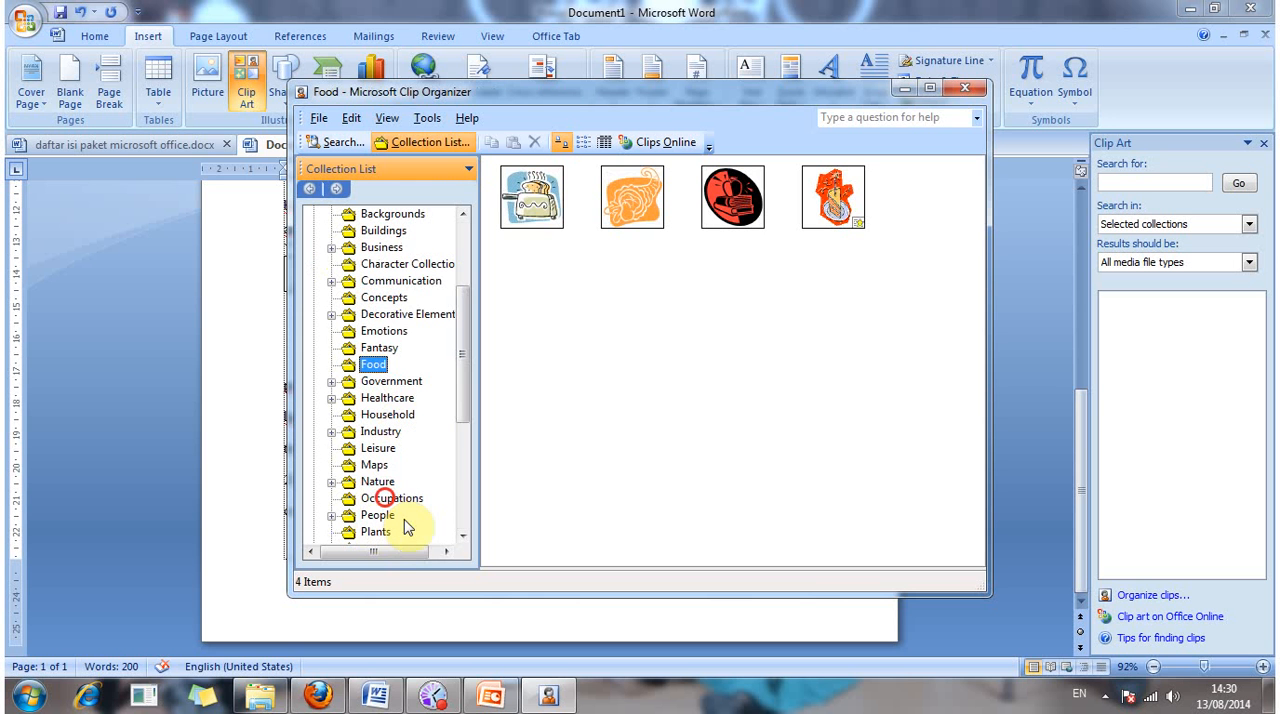
Step: Insert the Occupations clip of a woman at a computer just before "Menurut Riset Forrester," below the caption box
click(386, 498)
click(758, 195)
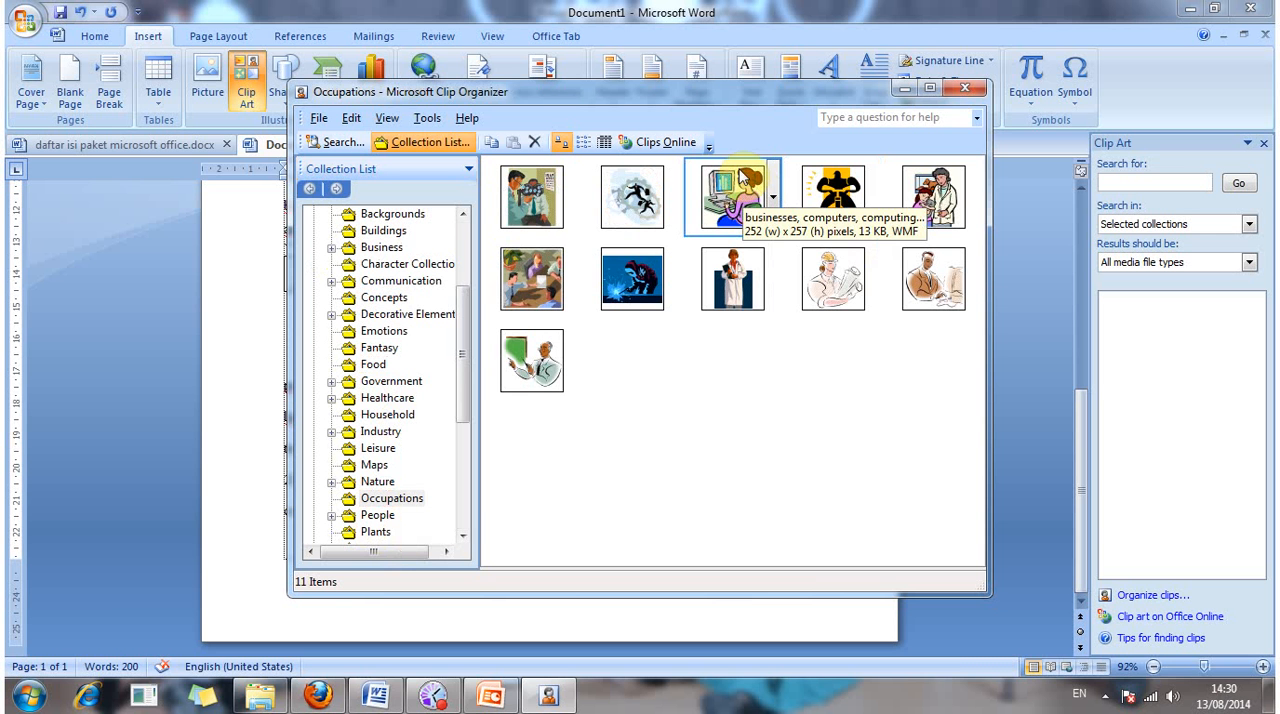
click(735, 94)
drag(935, 93, 1039, 67)
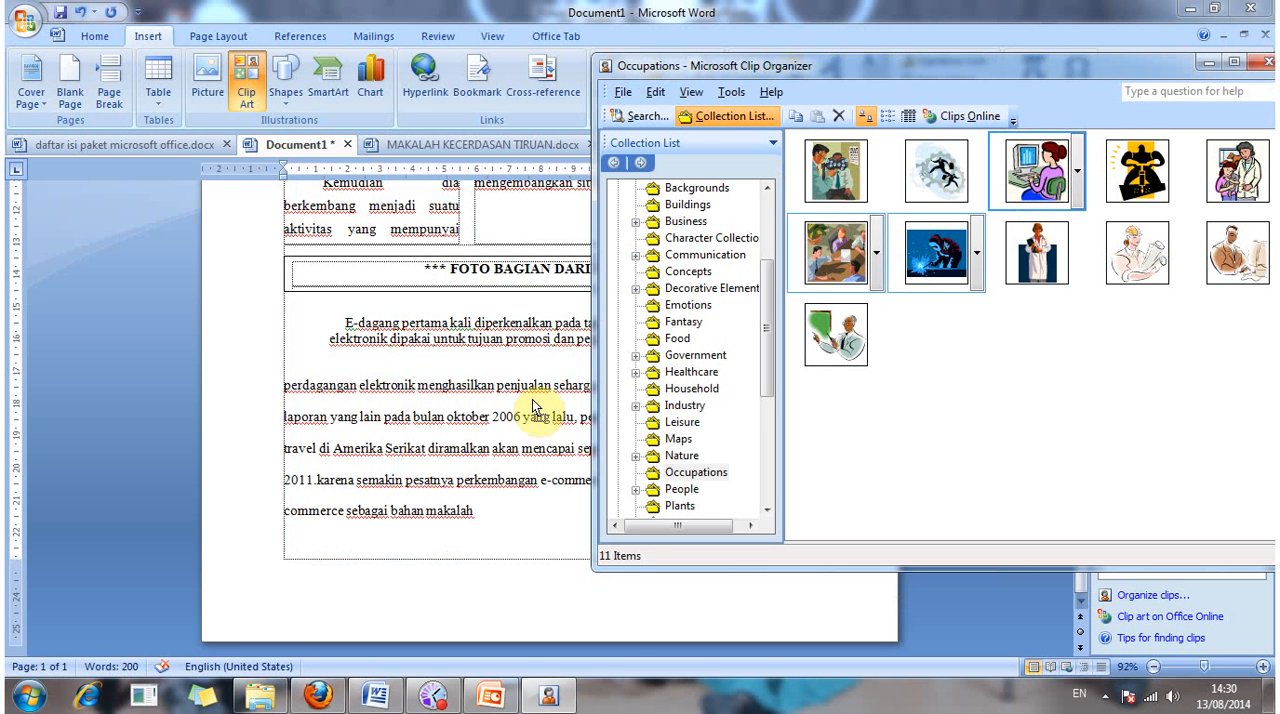
drag(533, 407, 524, 362)
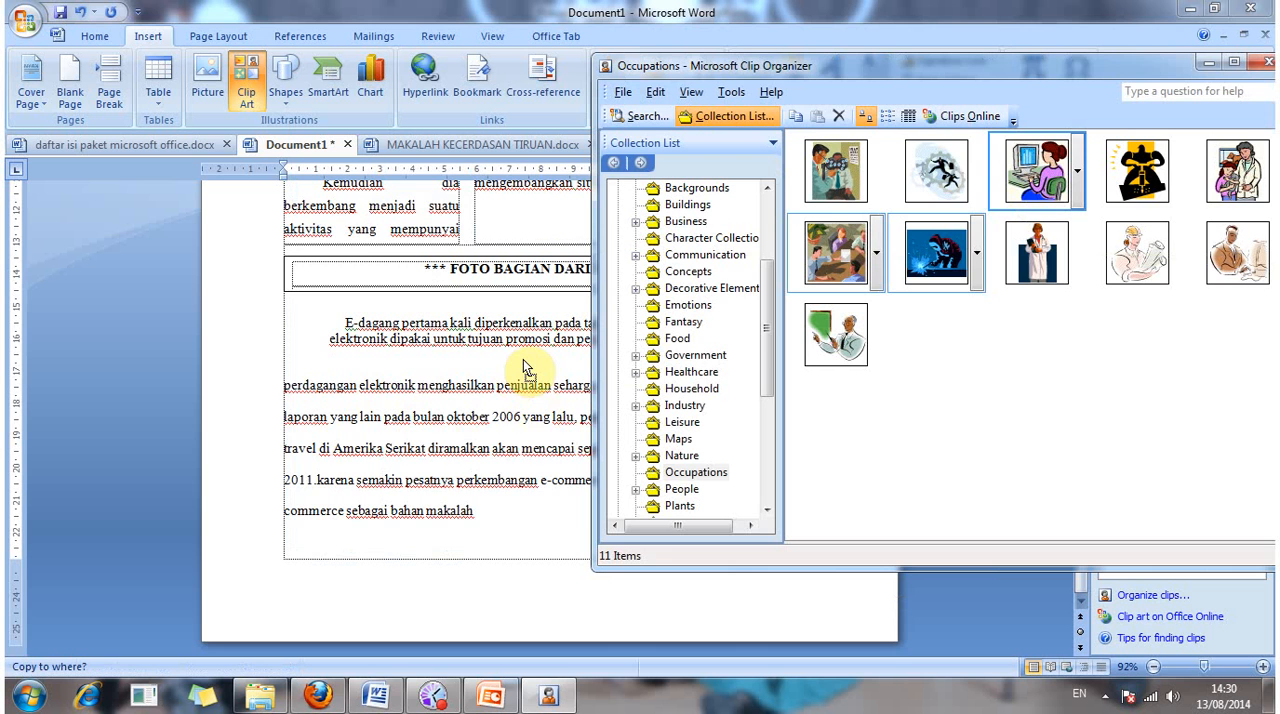
drag(527, 367, 522, 359)
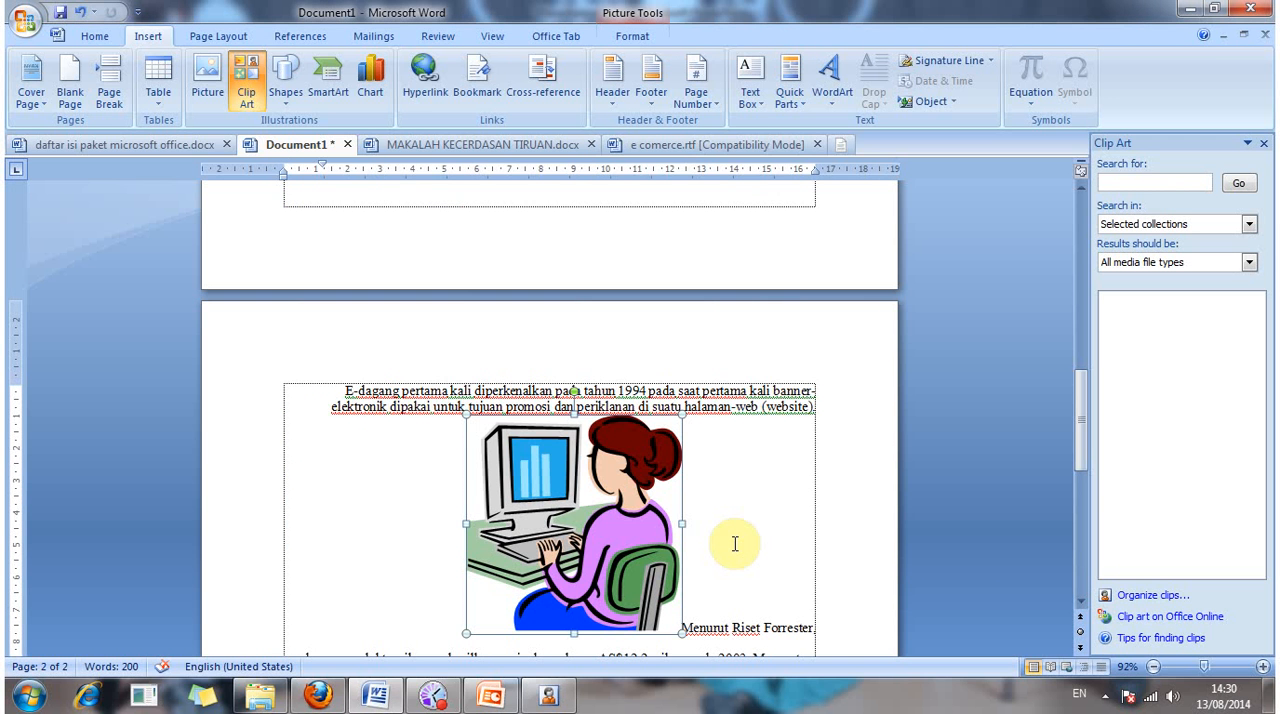
Step: Set the inserted clip art's text wrapping to Behind Text
scroll(735, 543, up, 5)
scroll(735, 543, down, 2)
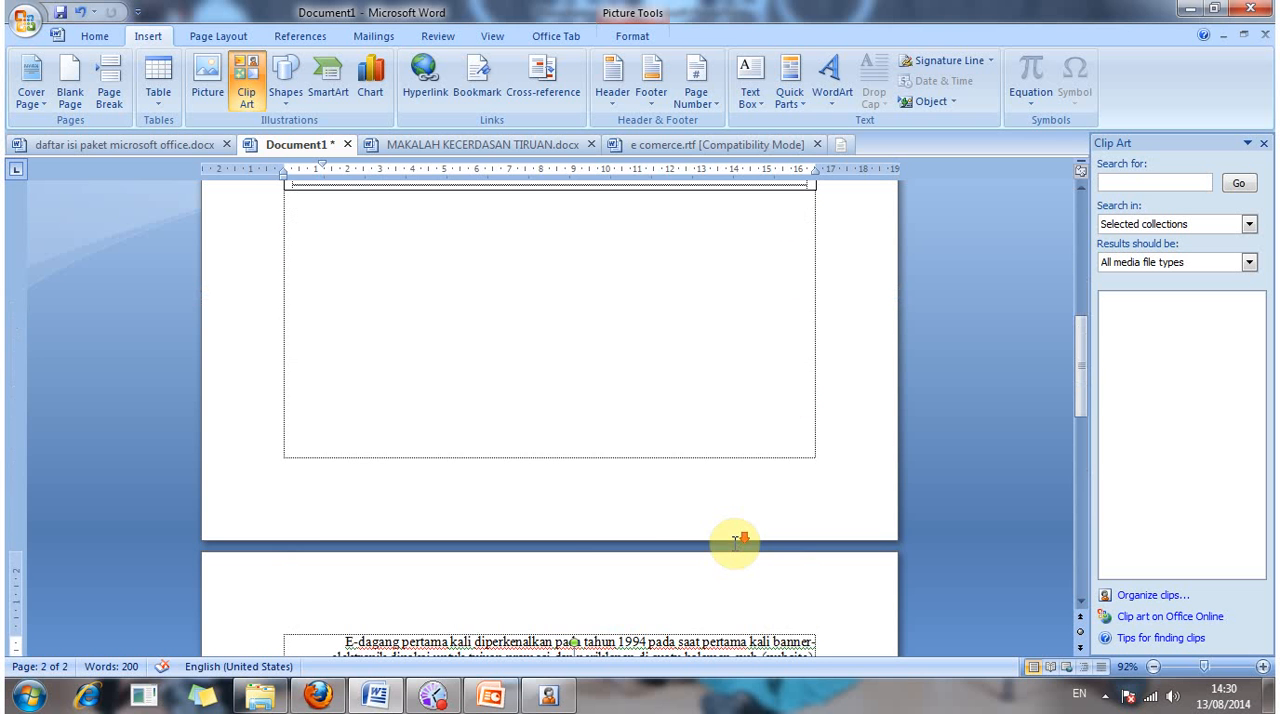
scroll(735, 543, down, 5)
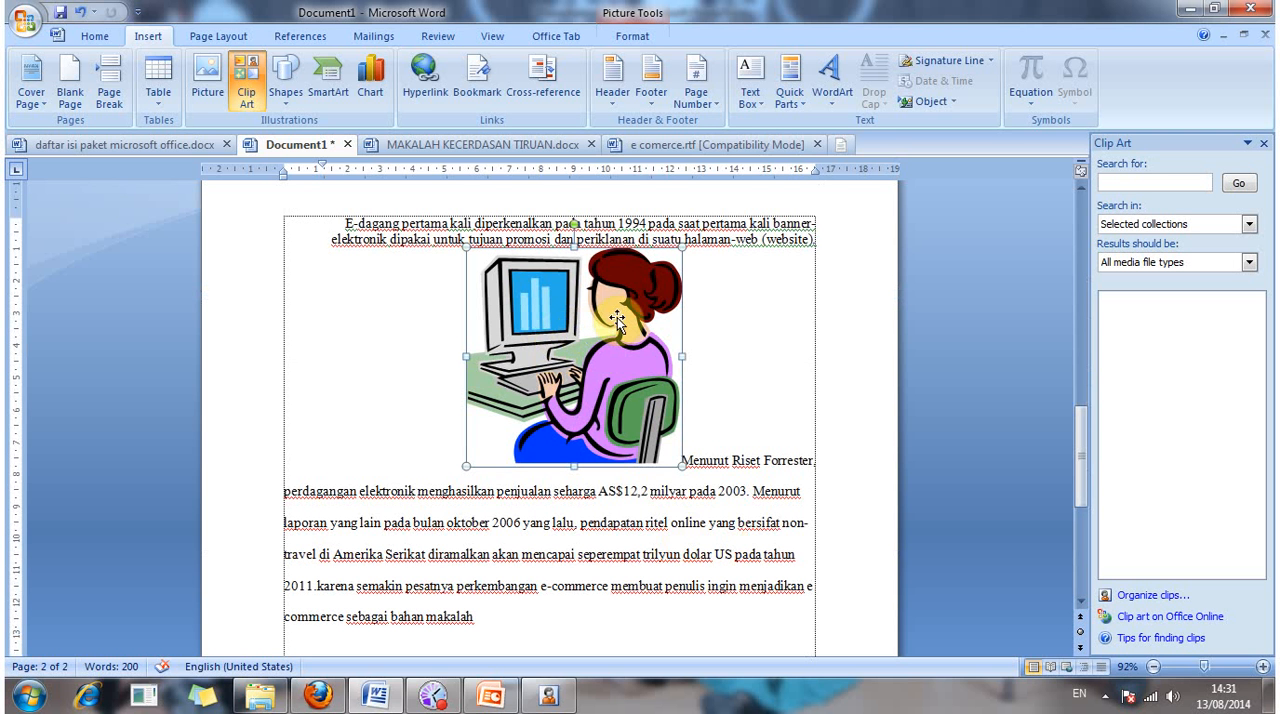
right_click(557, 327)
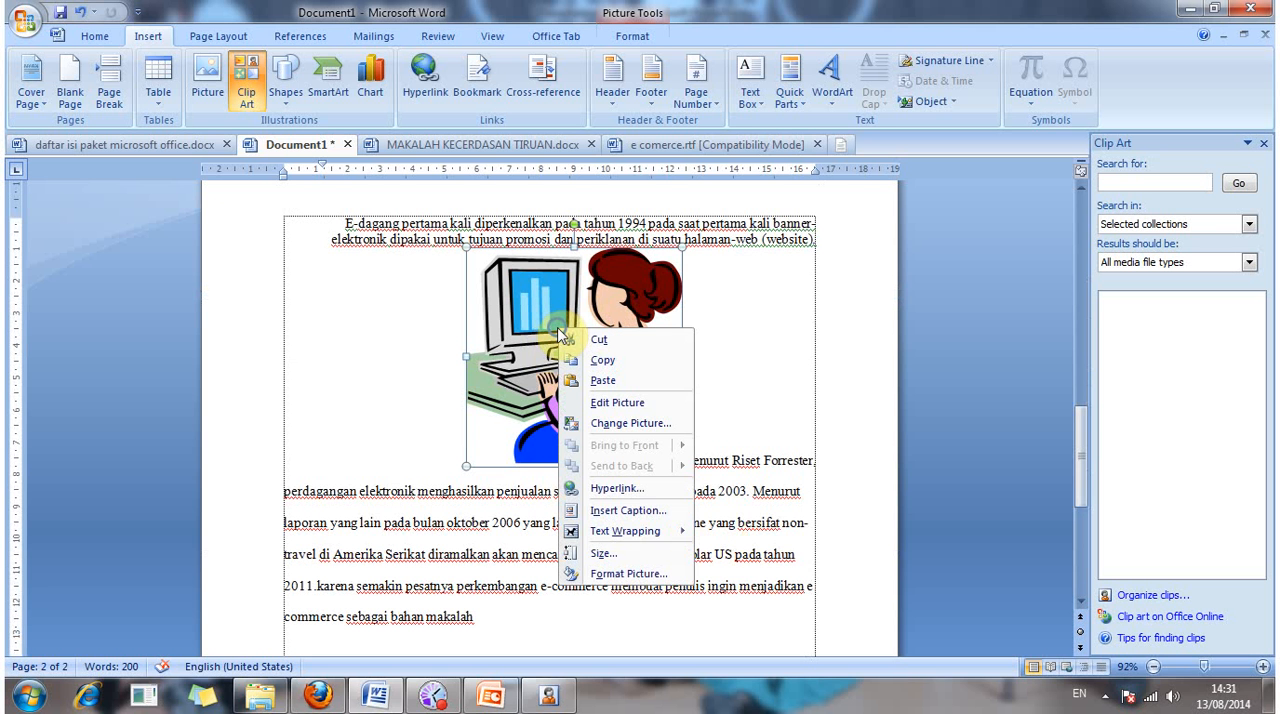
mouse_move(645, 533)
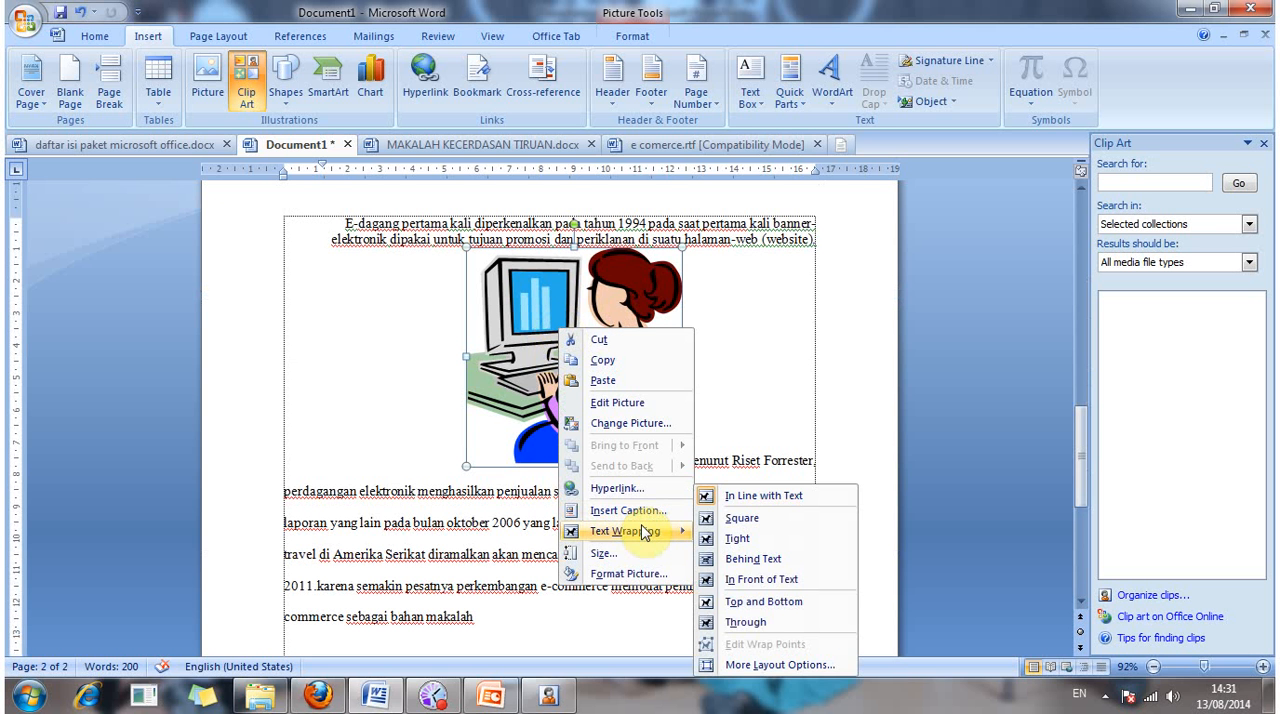
click(759, 558)
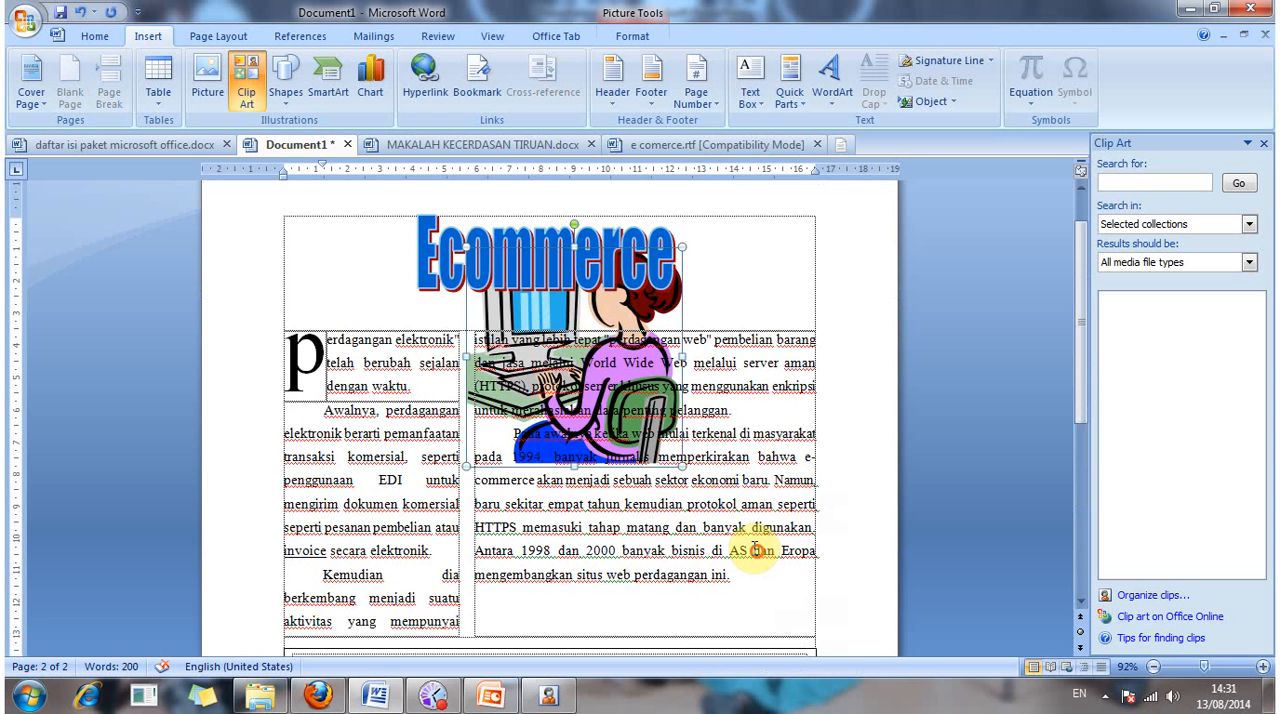
click(577, 329)
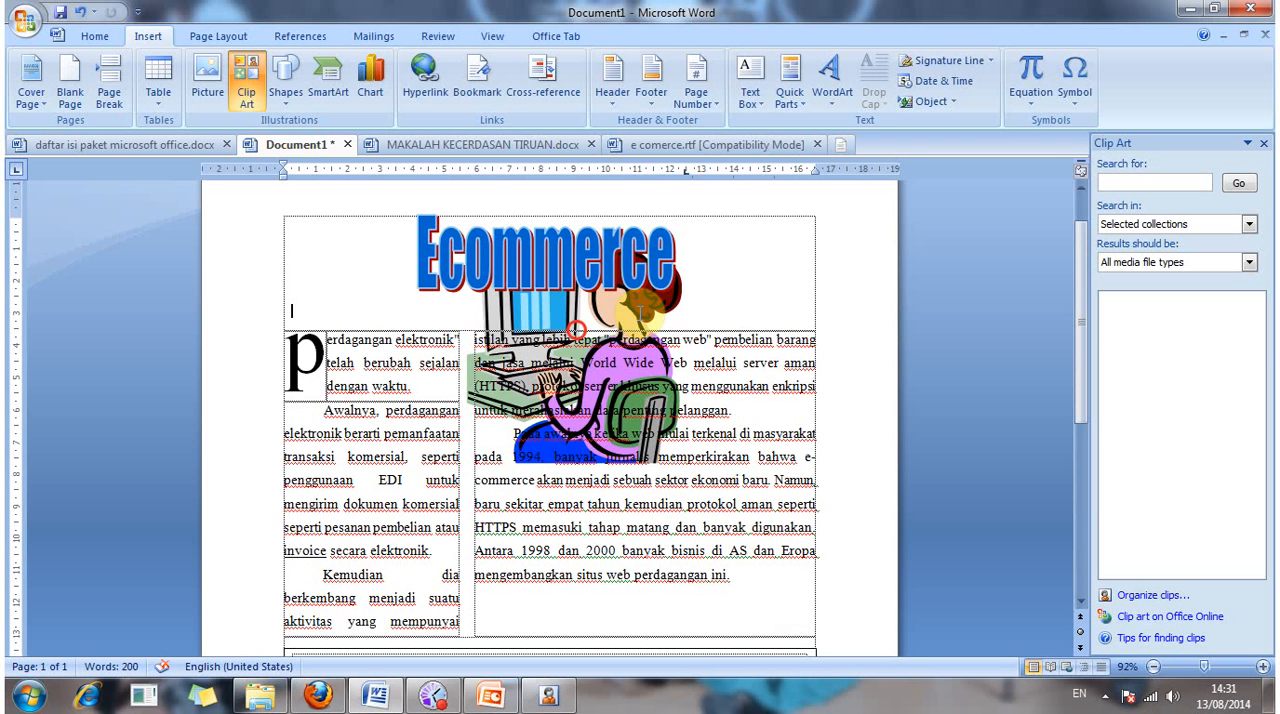
right_click(591, 312)
right_click(490, 312)
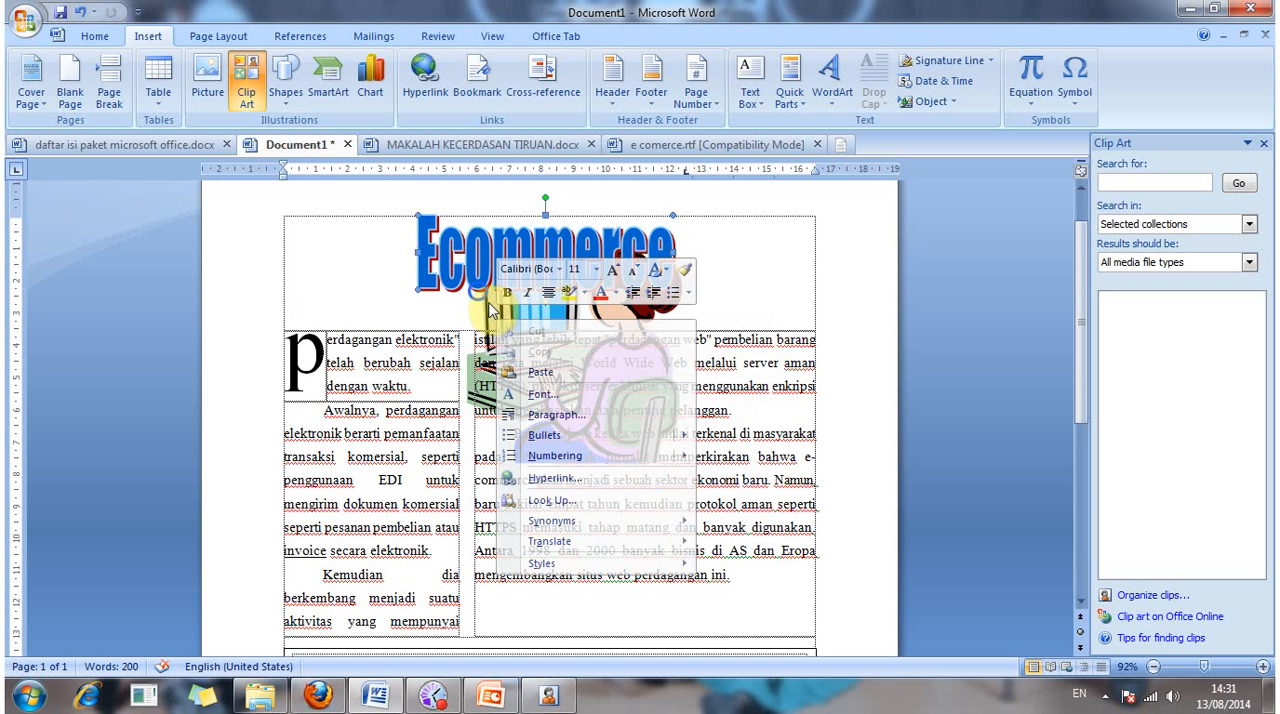
right_click(480, 293)
right_click(700, 300)
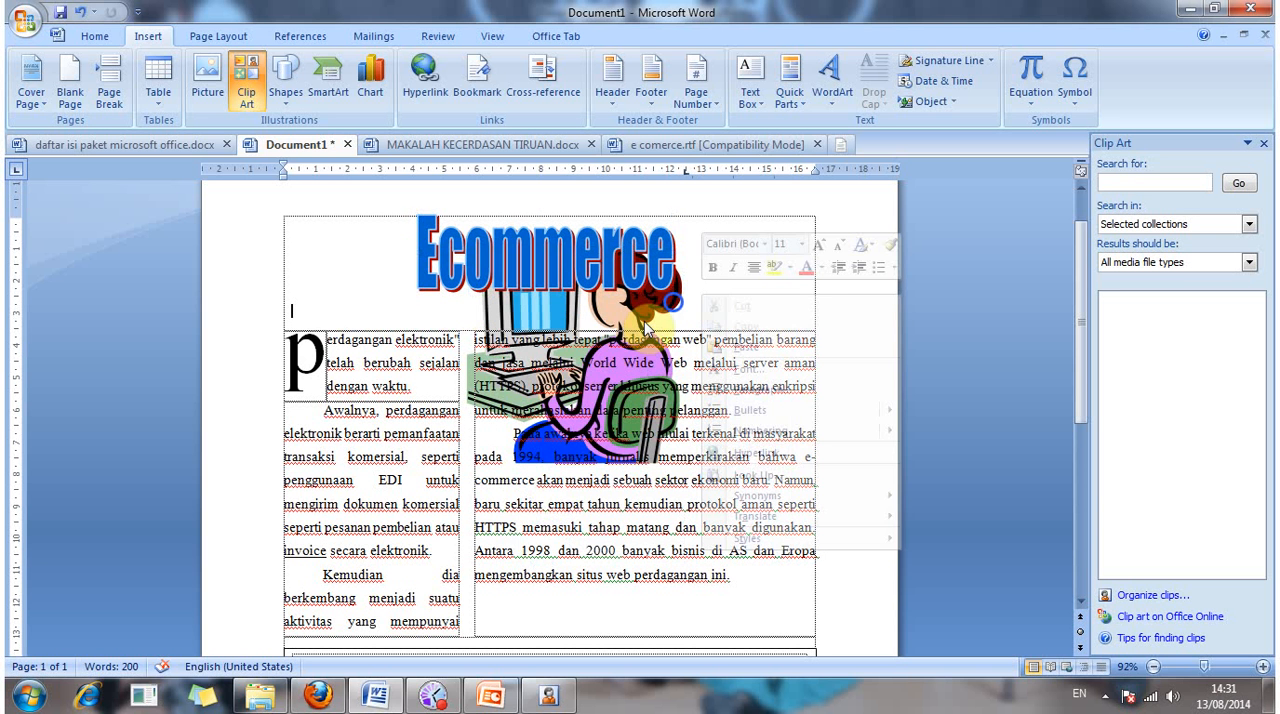
right_click(645, 323)
right_click(546, 326)
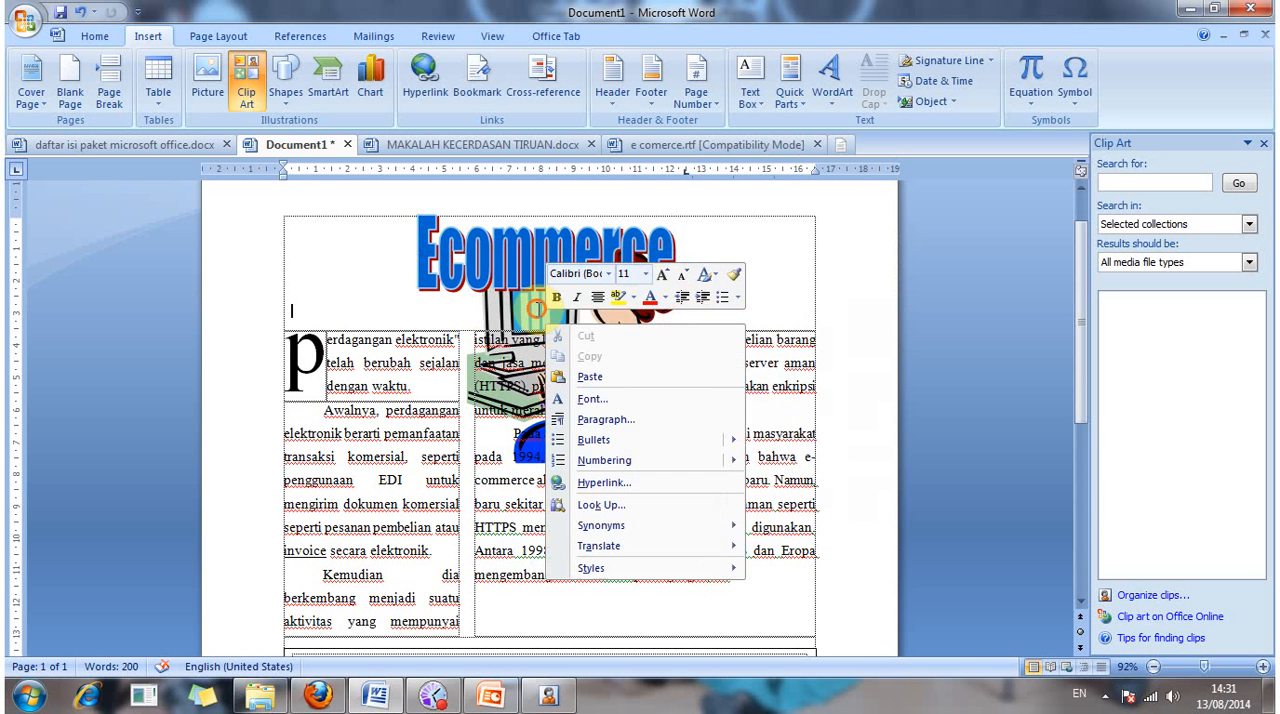
key(Escape)
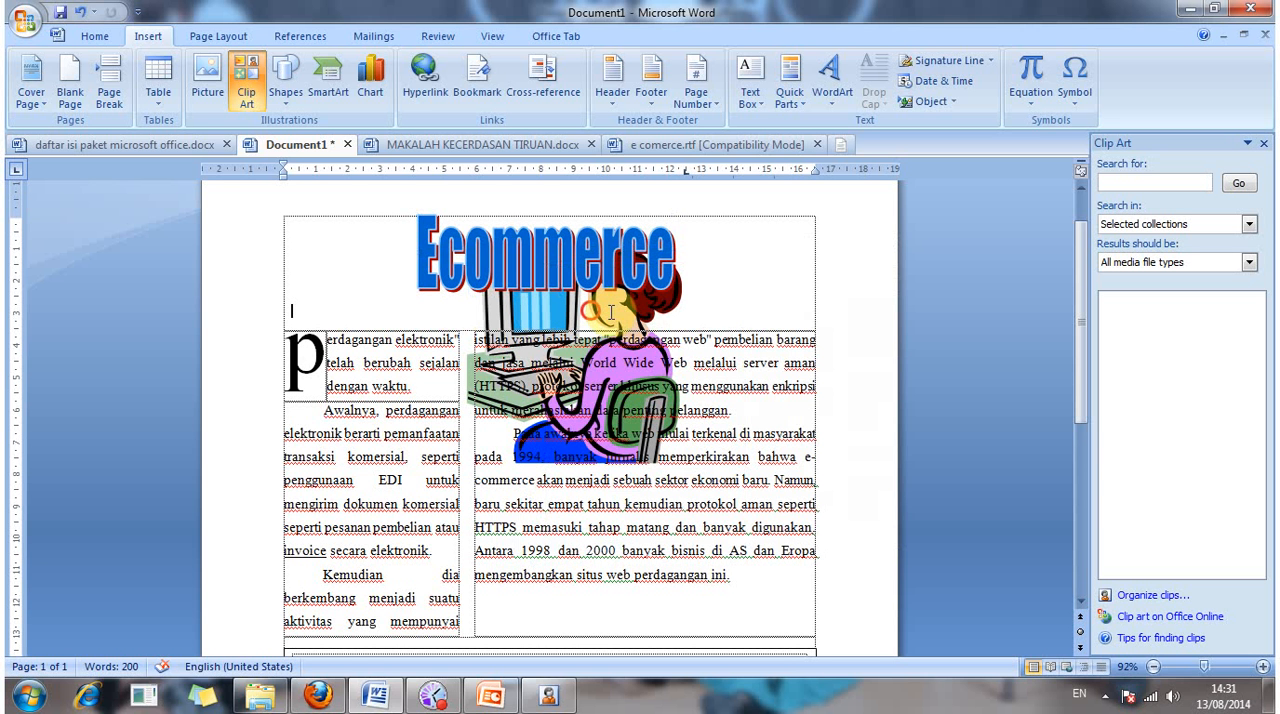
Step: Move the Ecommerce WordArt aside to uncover the clip art, and move the clip art down over the caption box
click(667, 291)
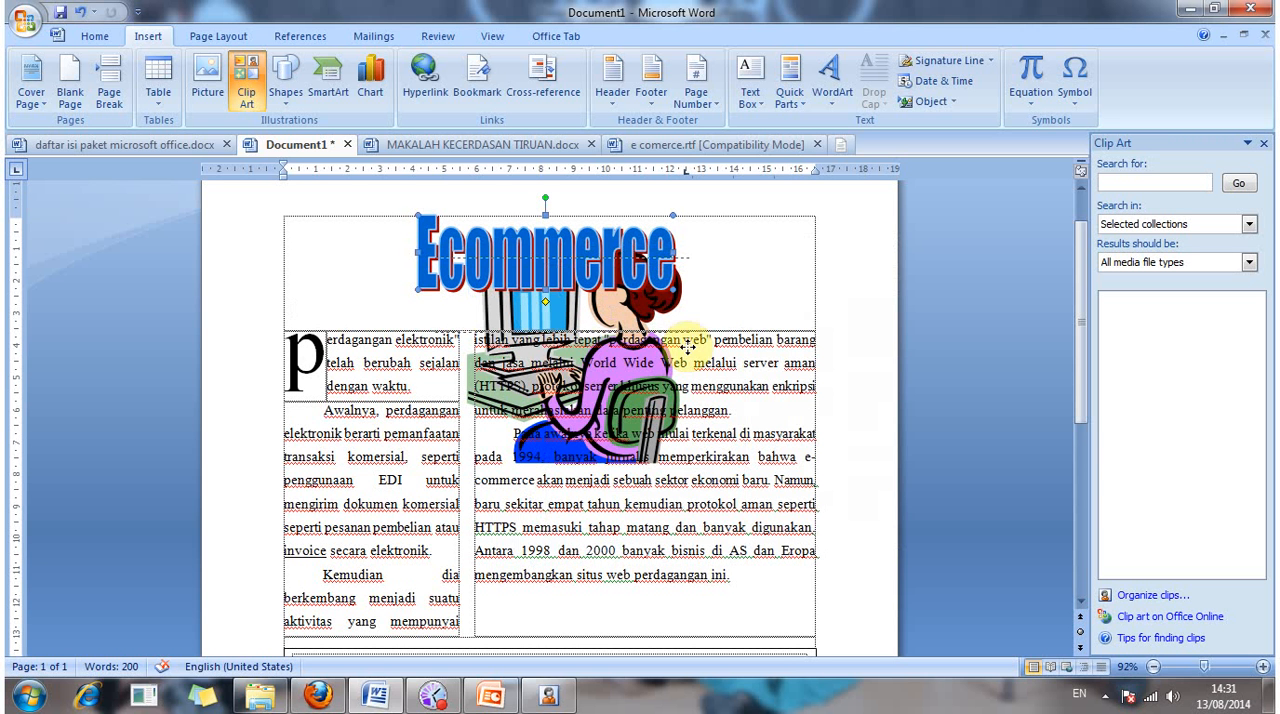
drag(688, 345, 460, 336)
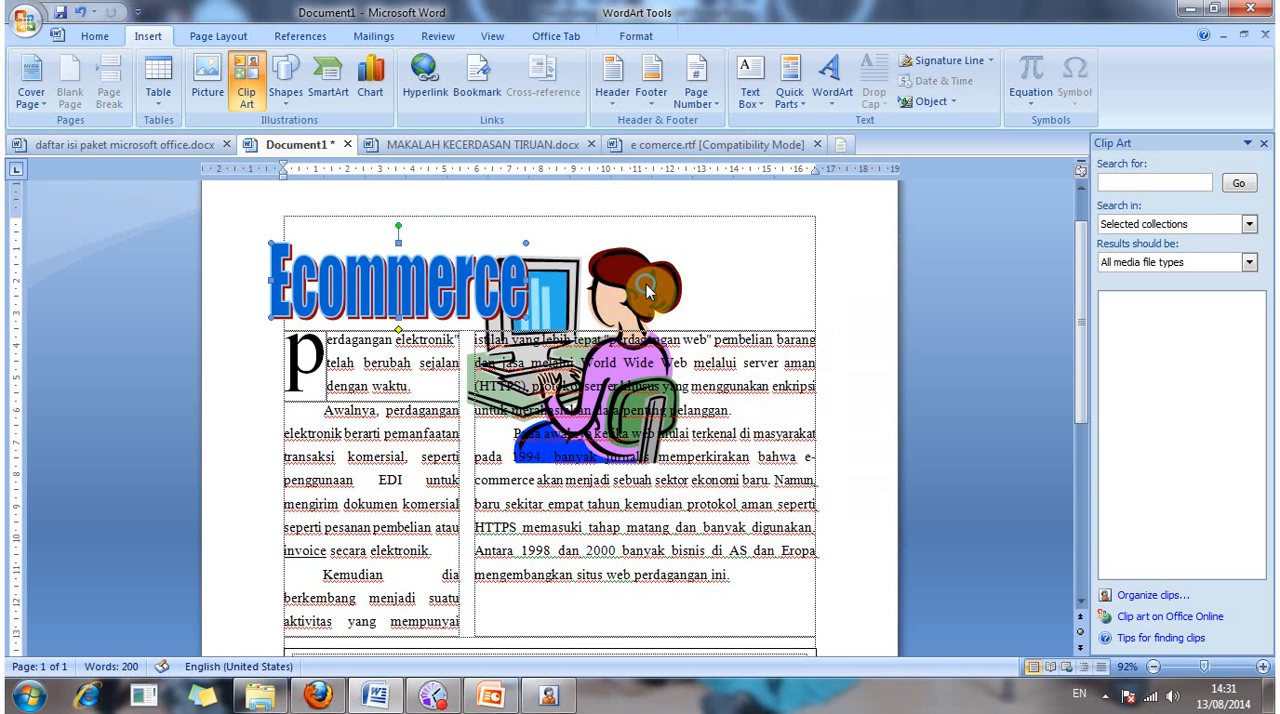
right_click(630, 288)
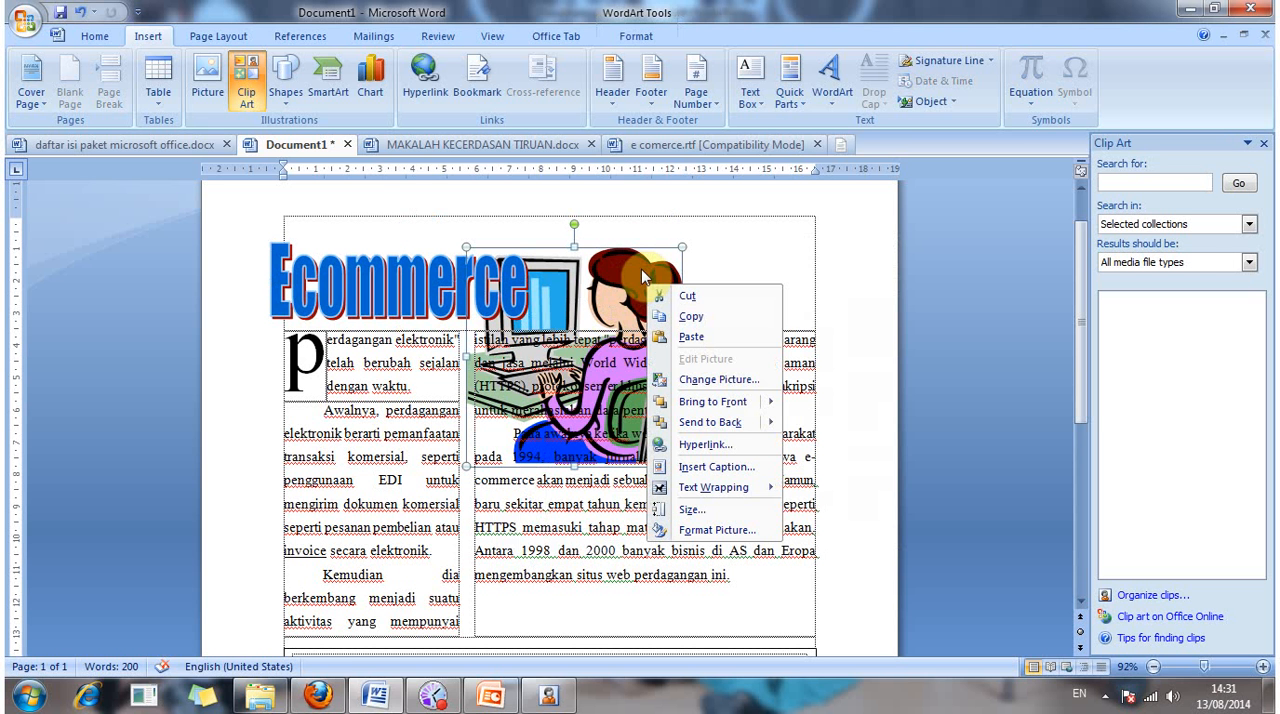
click(630, 263)
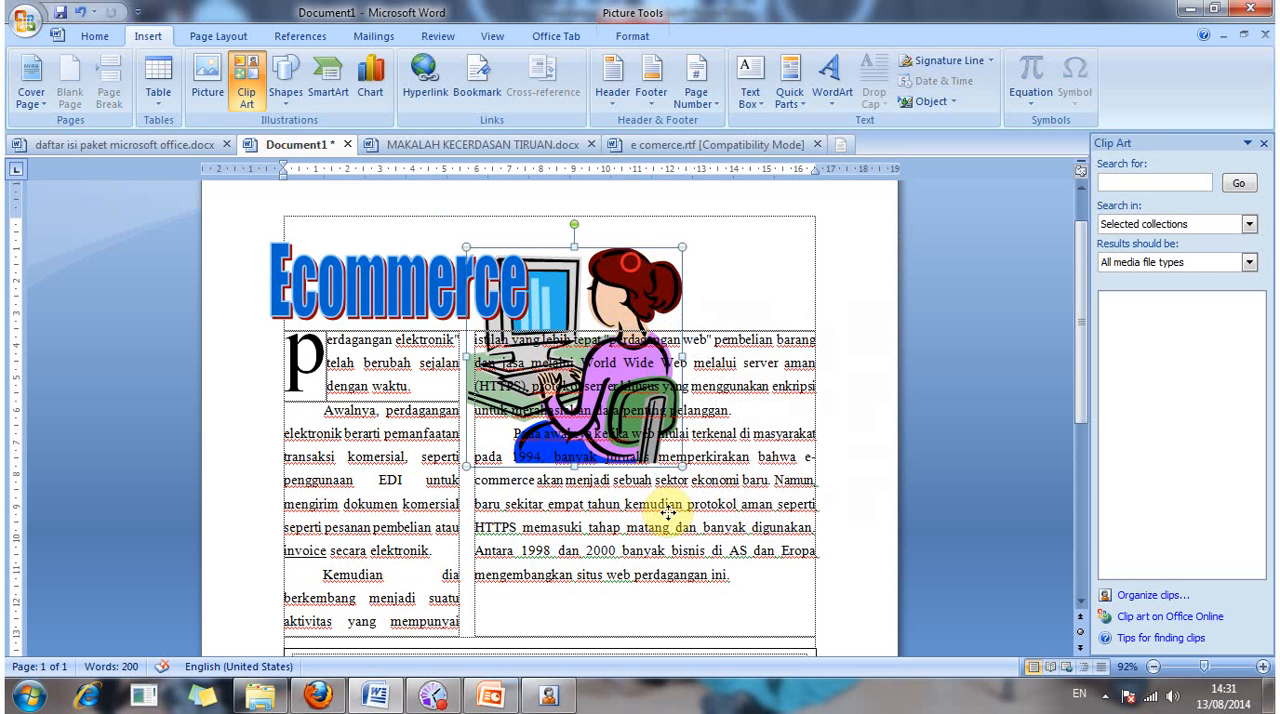
drag(667, 512, 613, 462)
scroll(613, 462, down, 2)
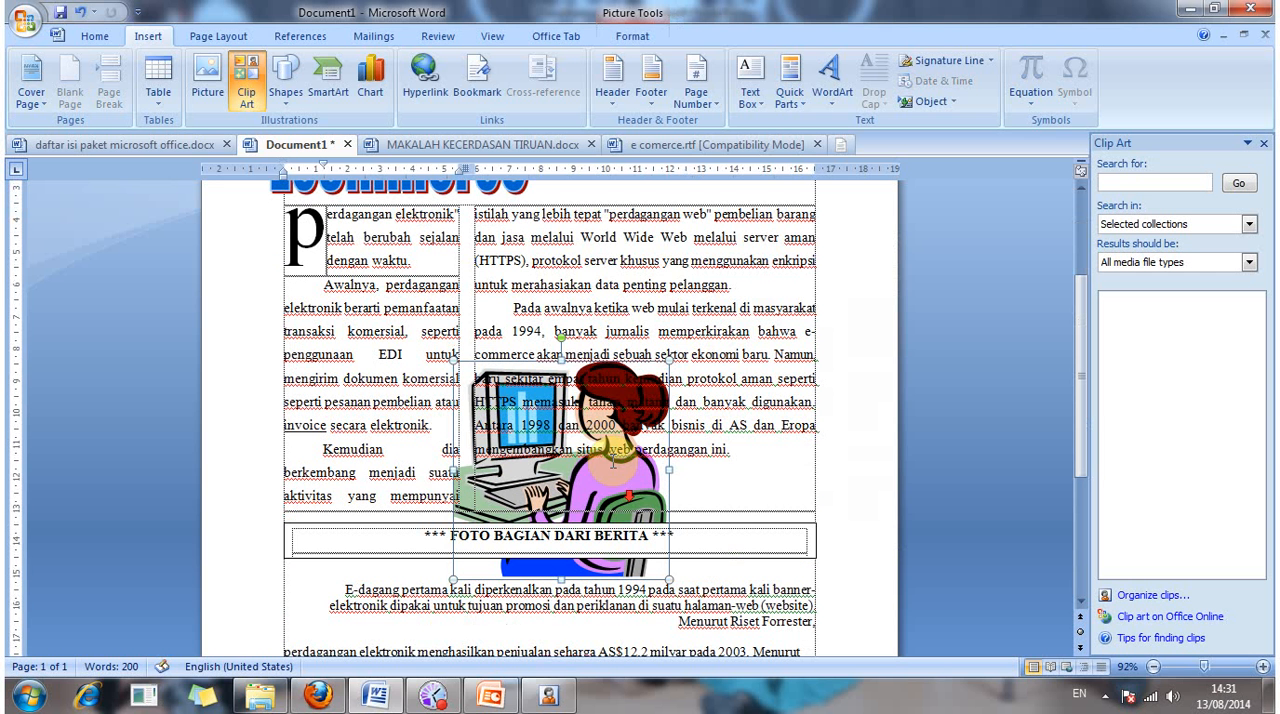
click(600, 408)
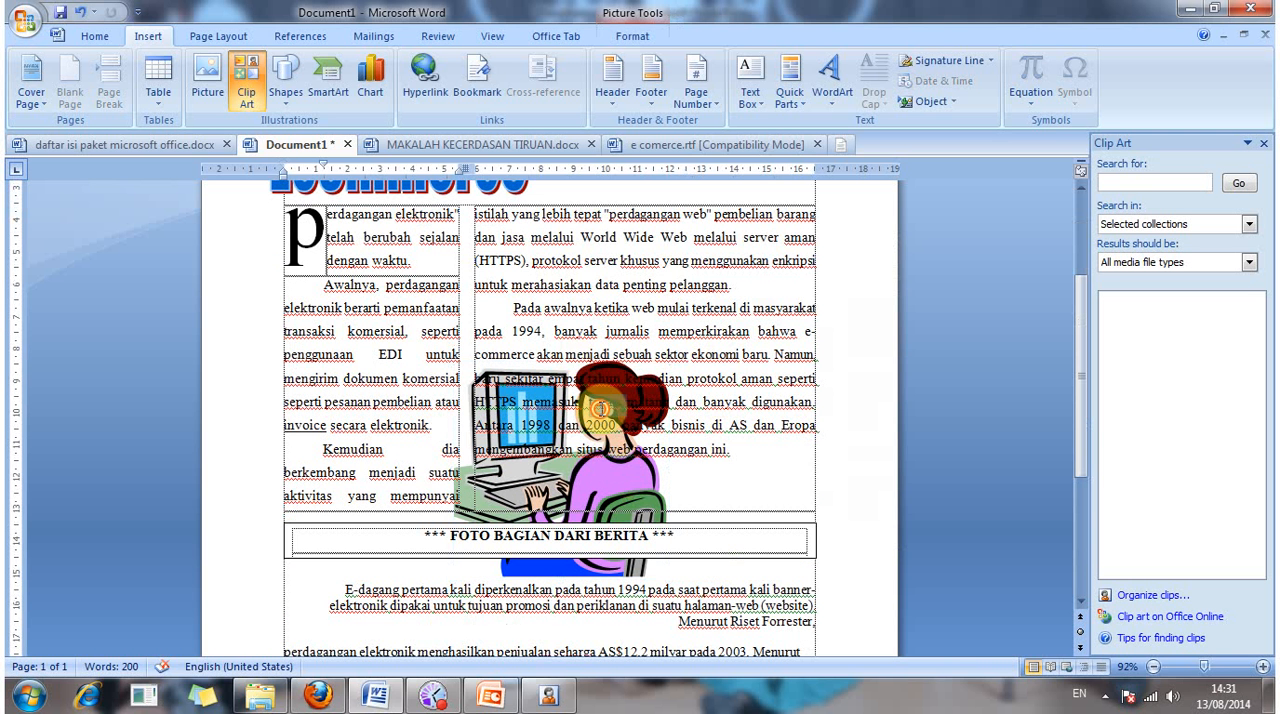
double_click(577, 410)
right_click(578, 410)
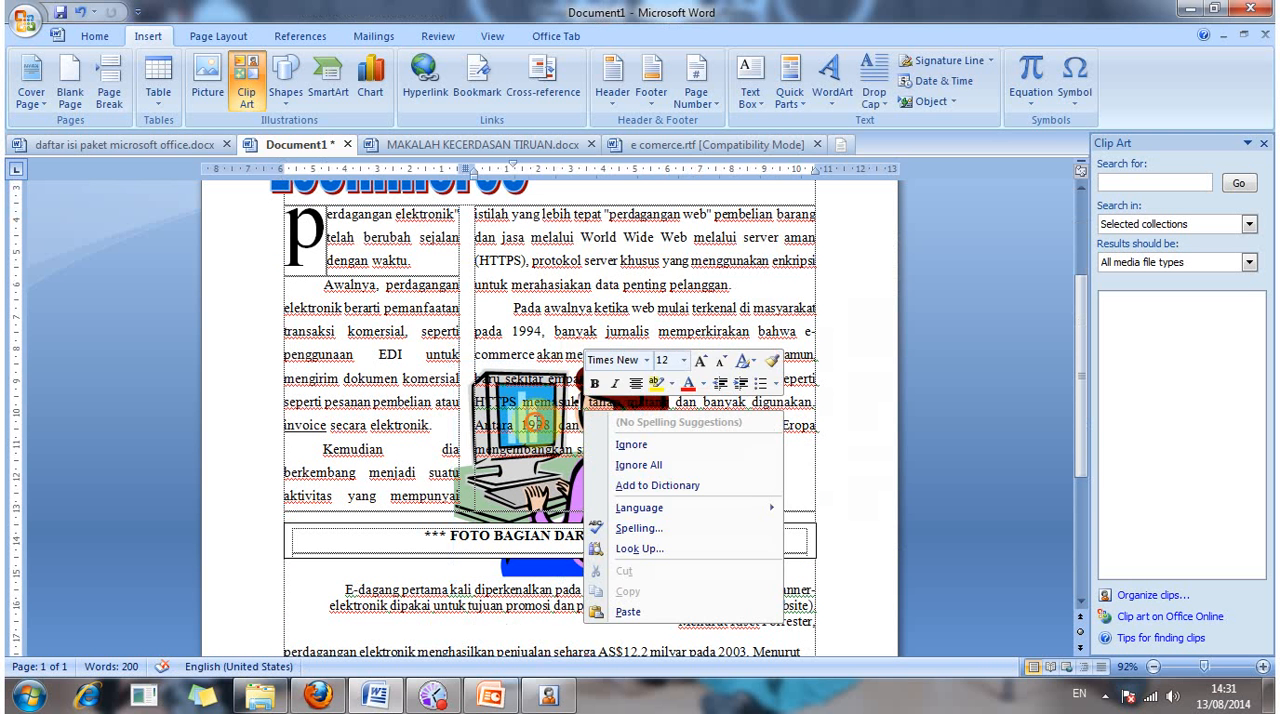
click(527, 410)
Step: Move the clip art below the FOTO BAGIAN DARI BERITA caption box so it sits centred behind the closing paragraphs
click(666, 495)
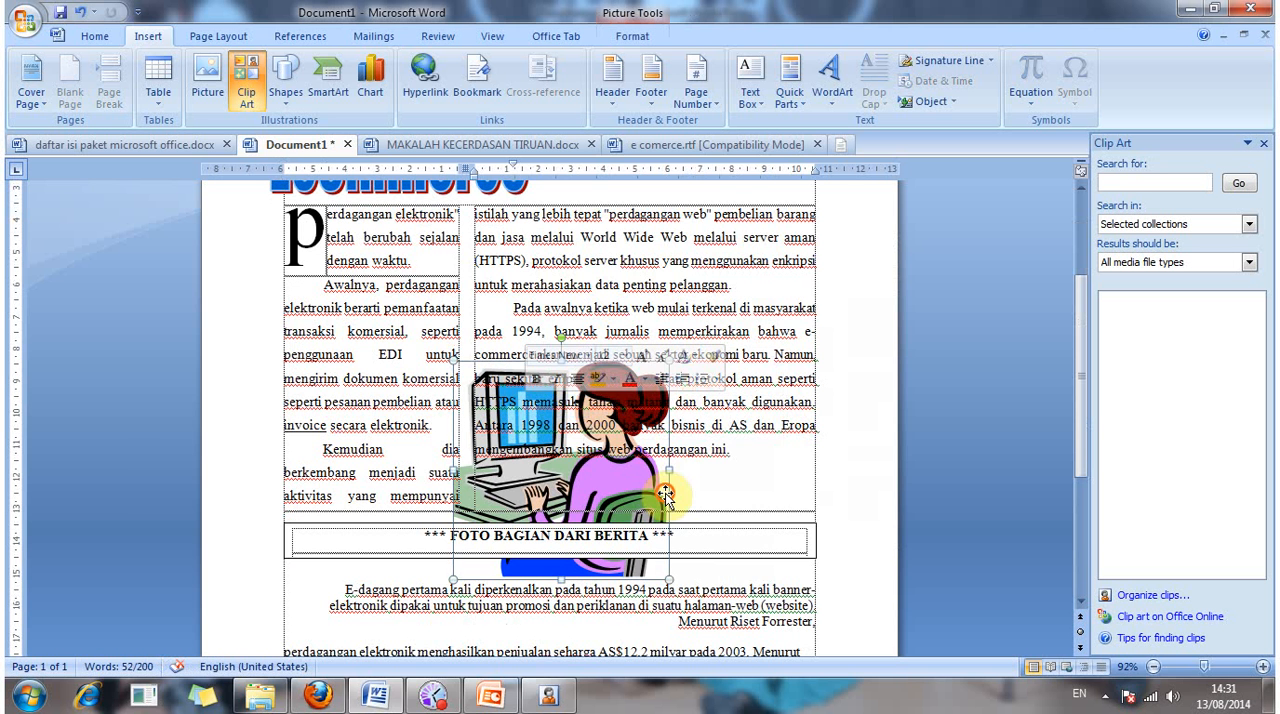
scroll(684, 514, down, 3)
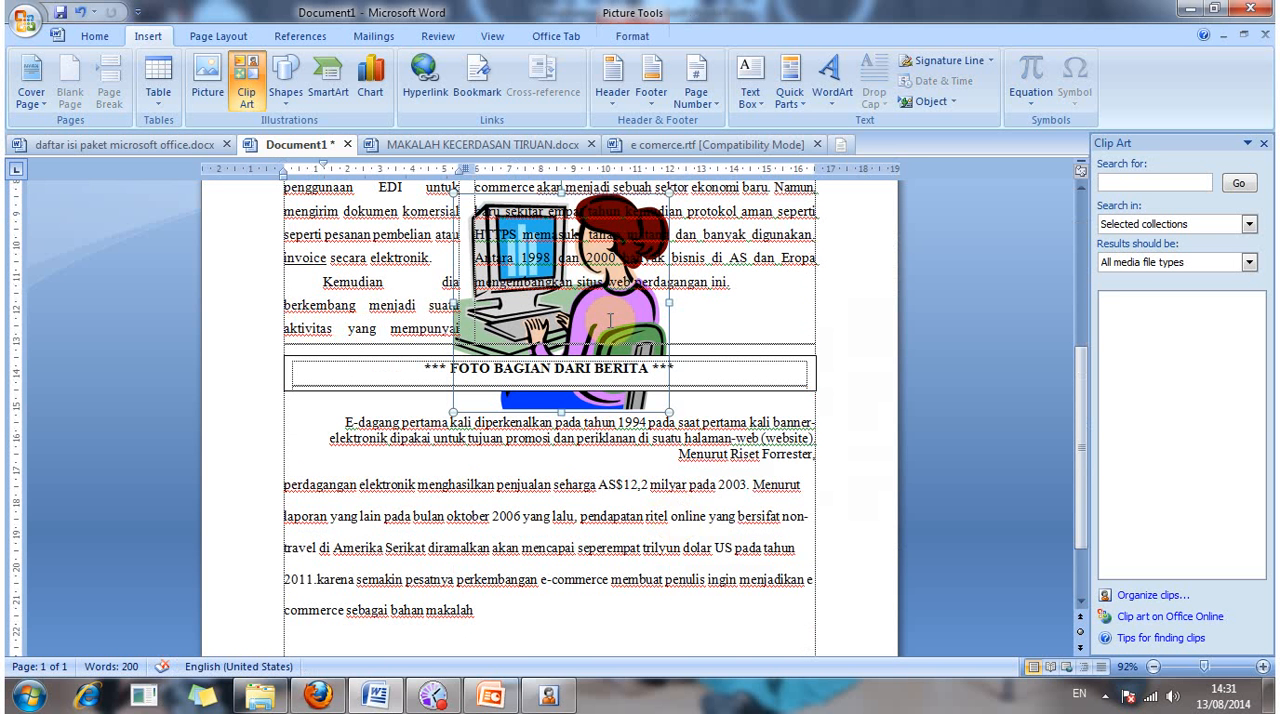
click(643, 324)
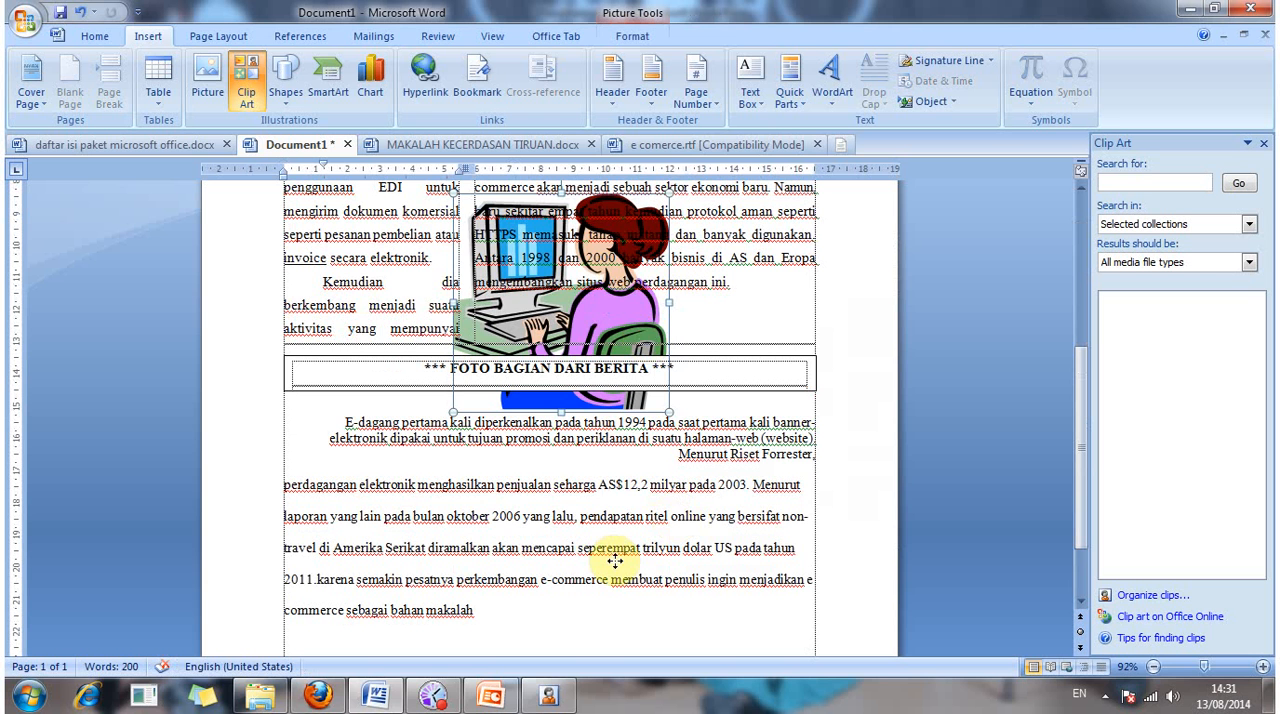
drag(615, 562, 614, 562)
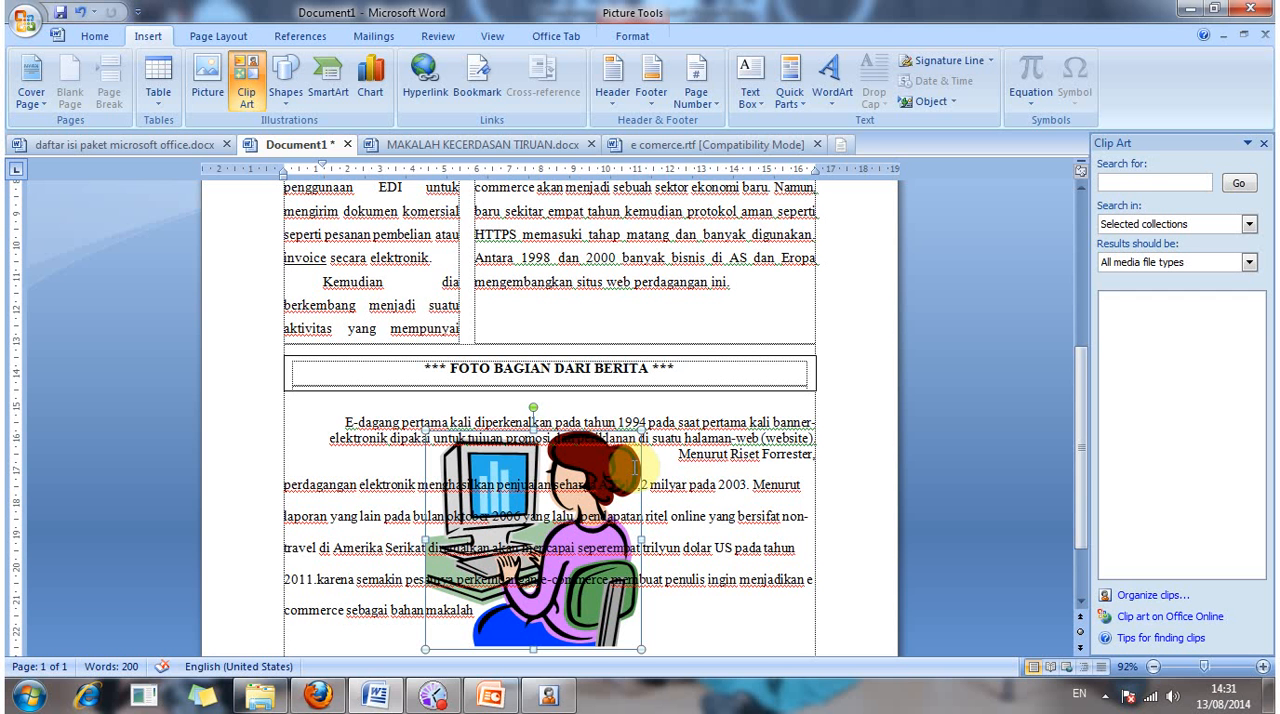
drag(641, 462, 665, 438)
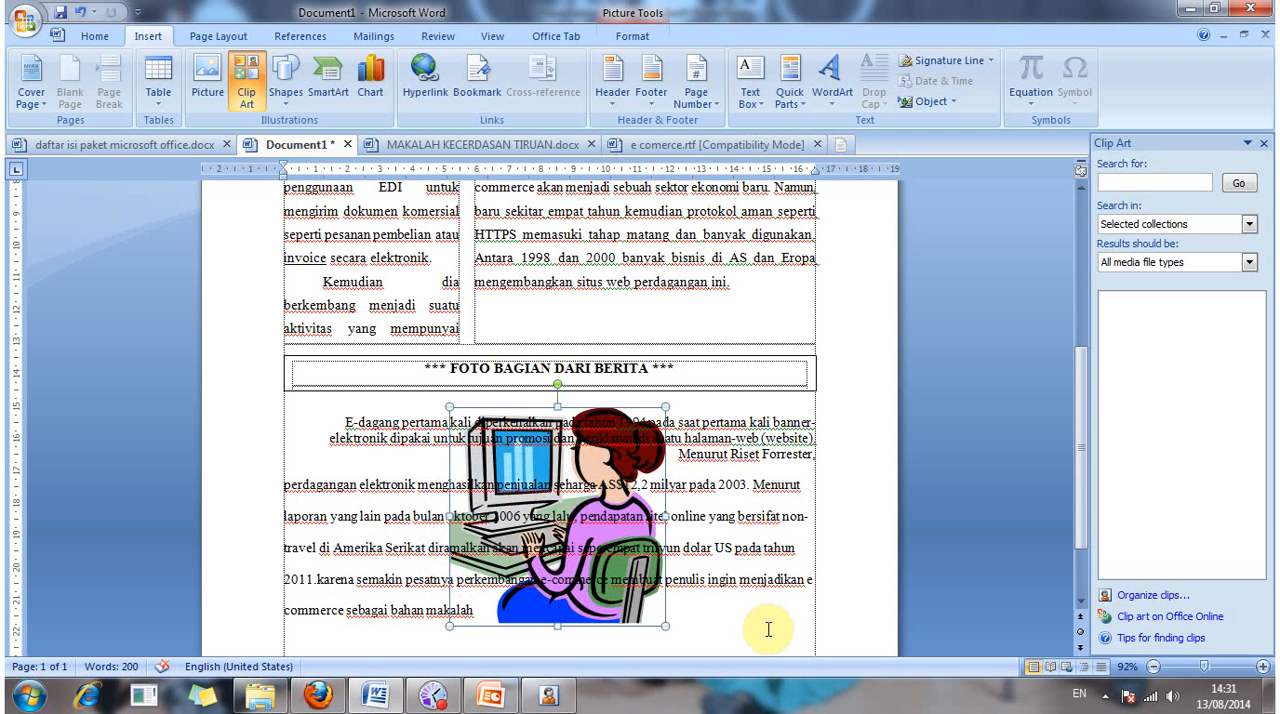
Step: Set the font color of all text below the caption box, from "E-dagang" to "bahan makalah", to Automatic
scroll(767, 641, down, 2)
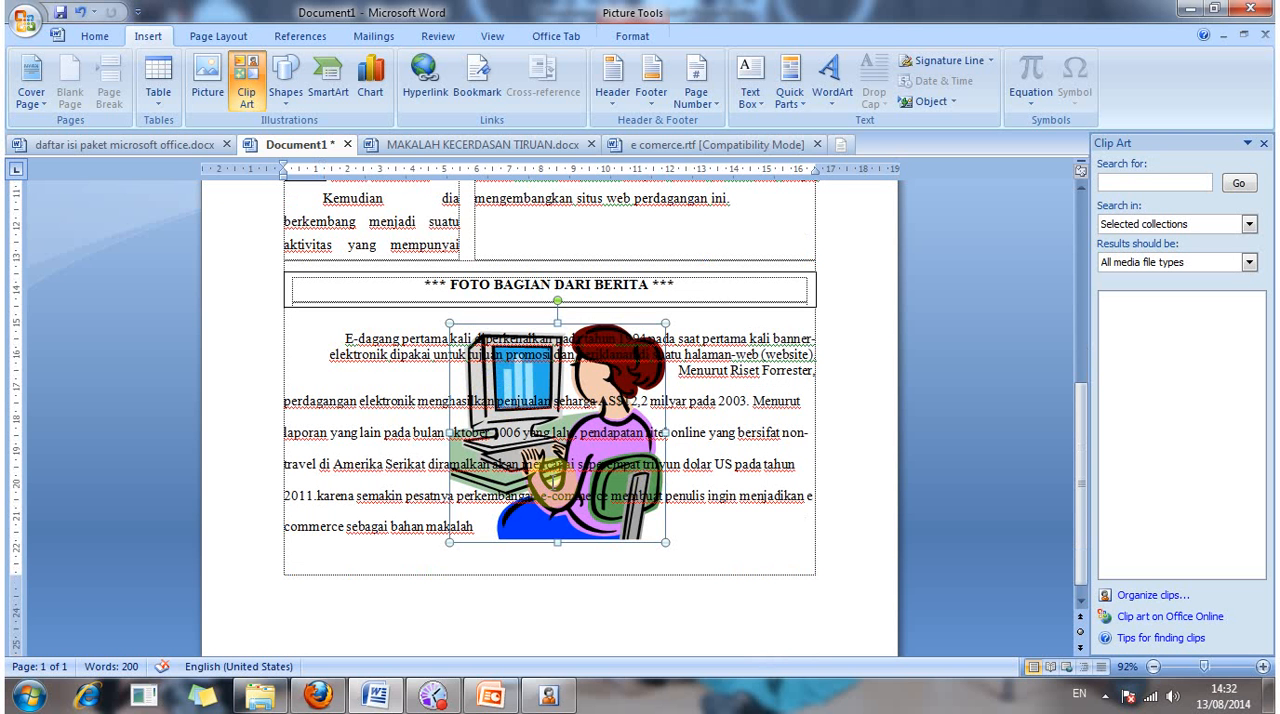
click(343, 338)
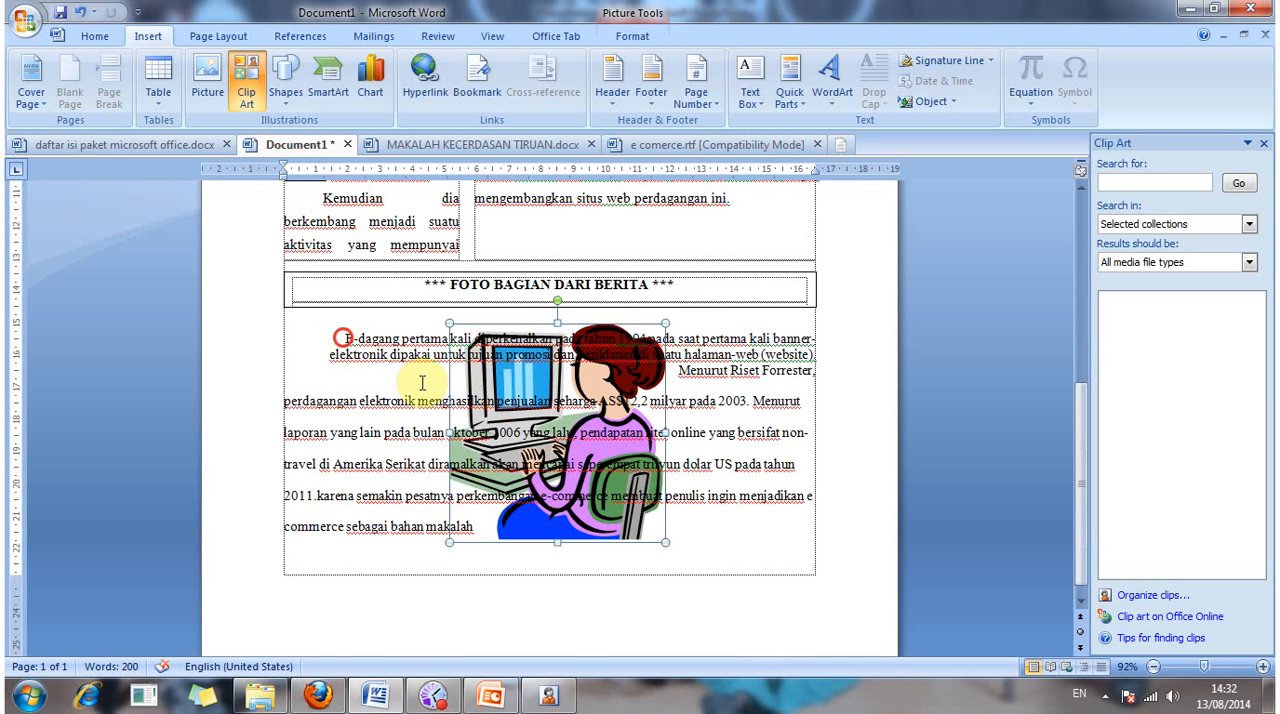
drag(422, 383, 524, 543)
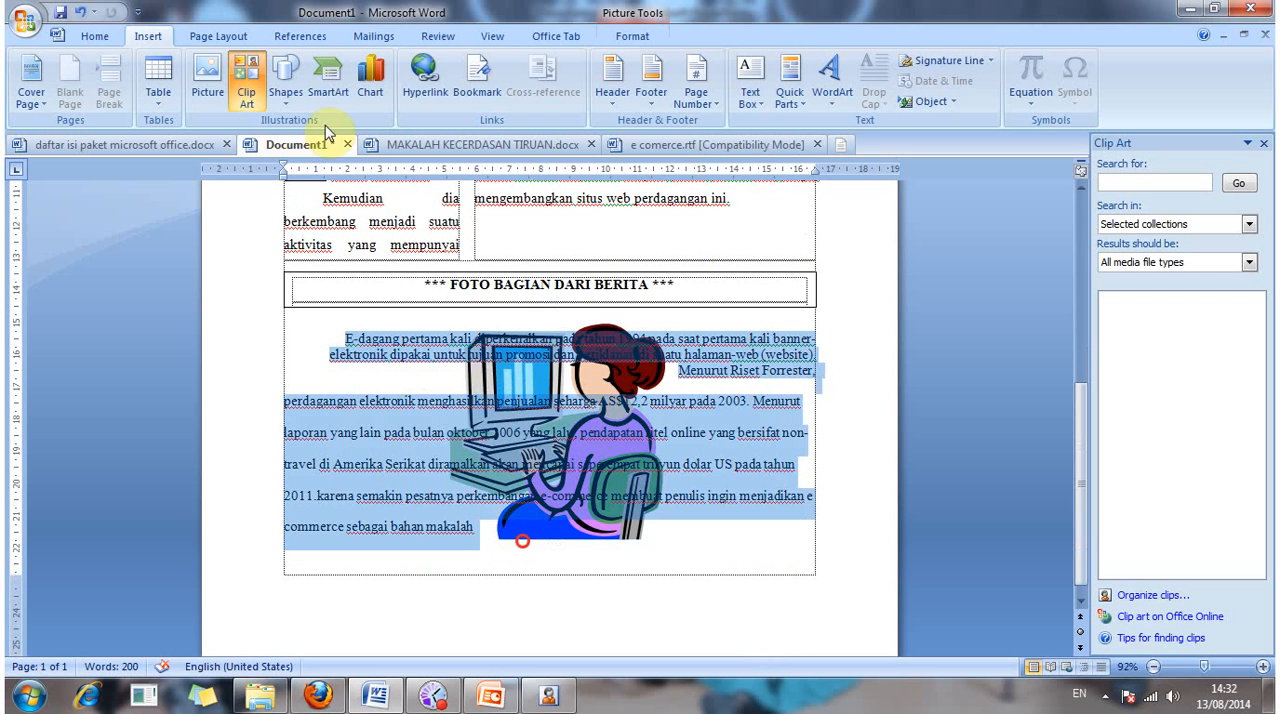
click(96, 36)
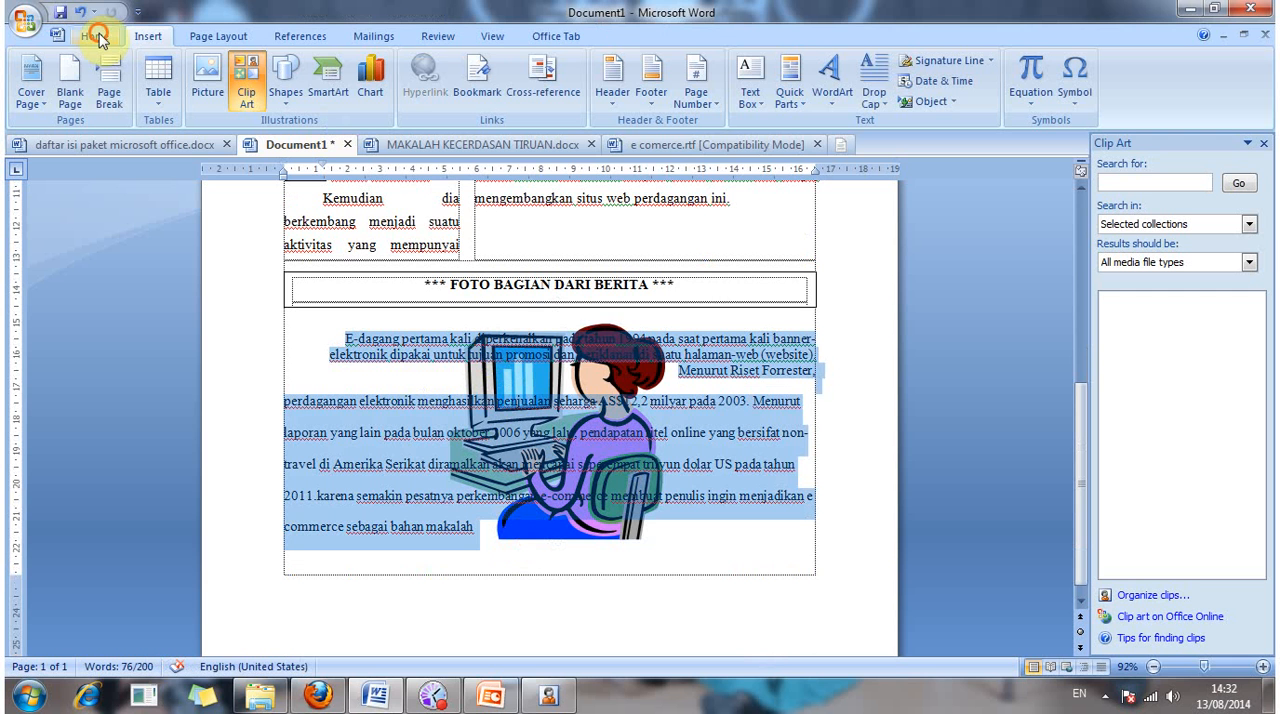
click(386, 94)
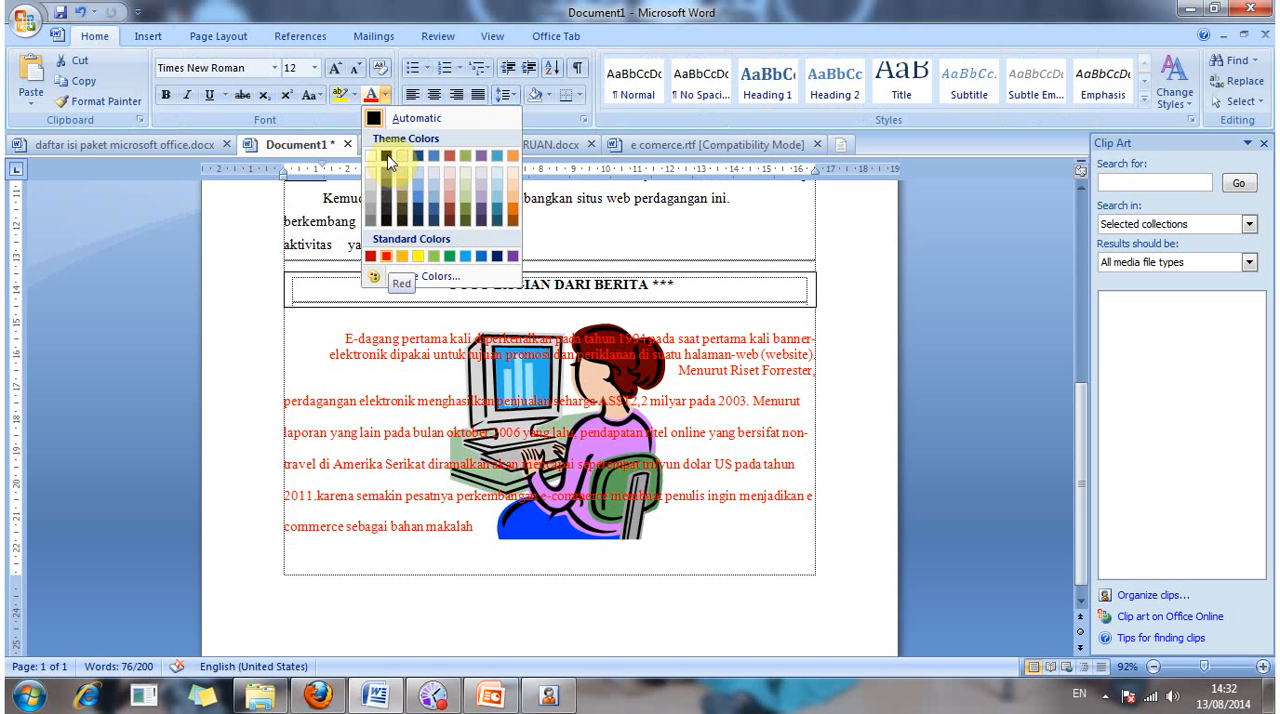
click(366, 118)
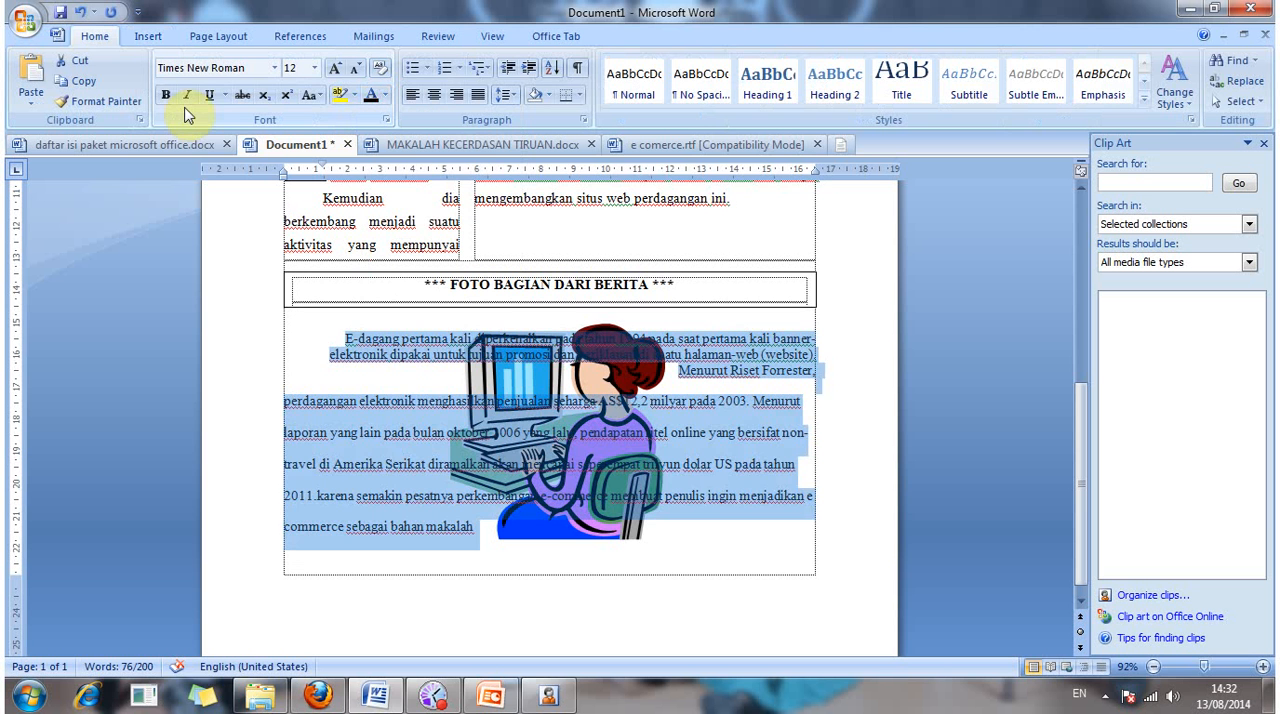
Step: Try bold formatting on the selected text below the caption box, and turn it off again
click(168, 96)
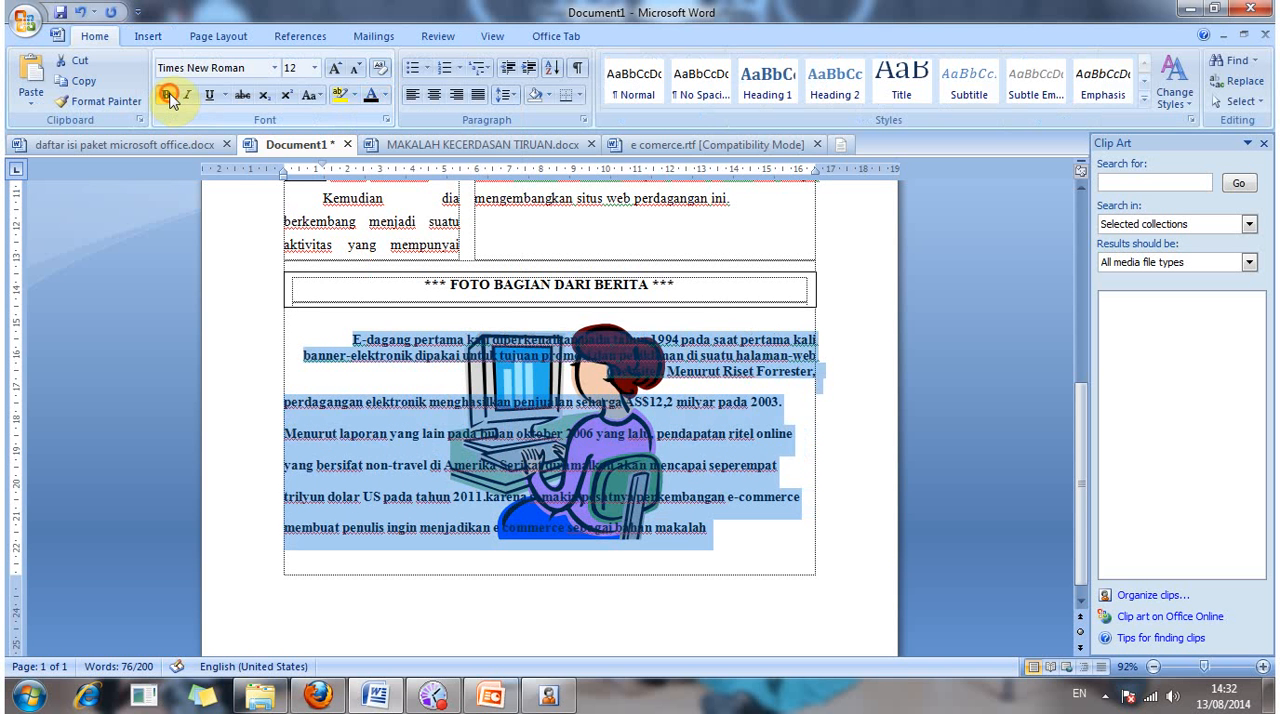
click(168, 96)
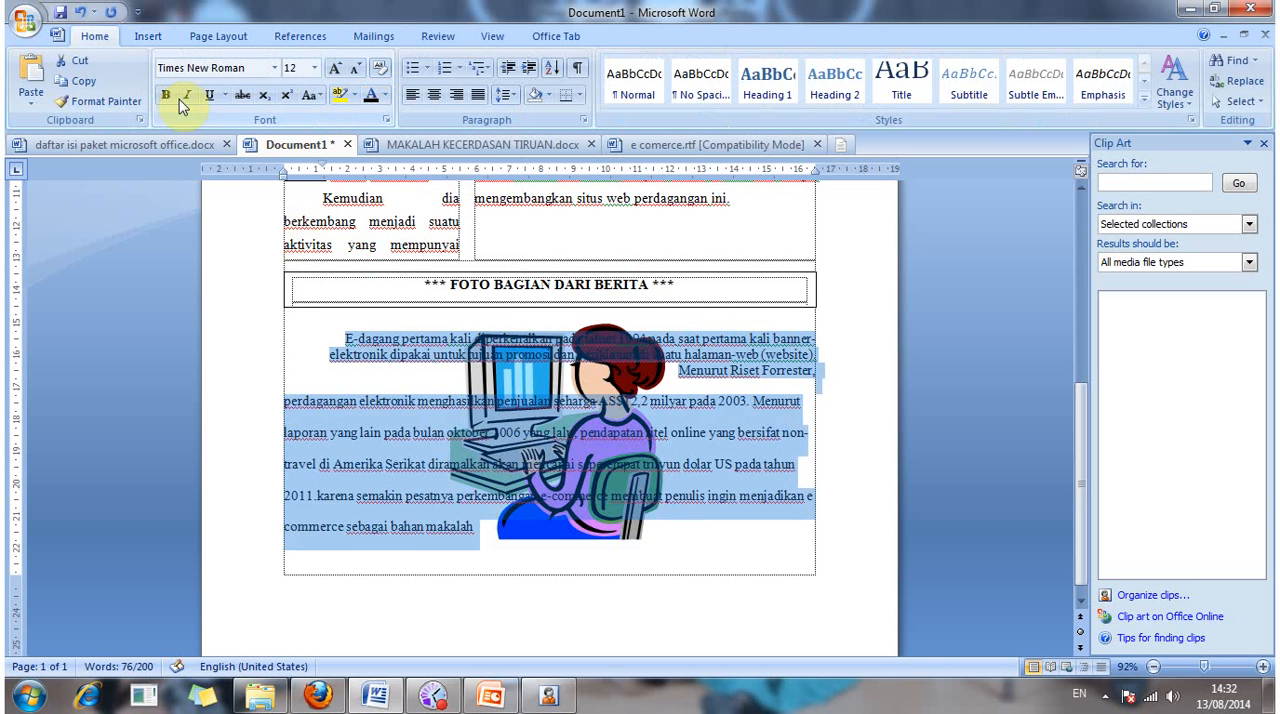
click(406, 319)
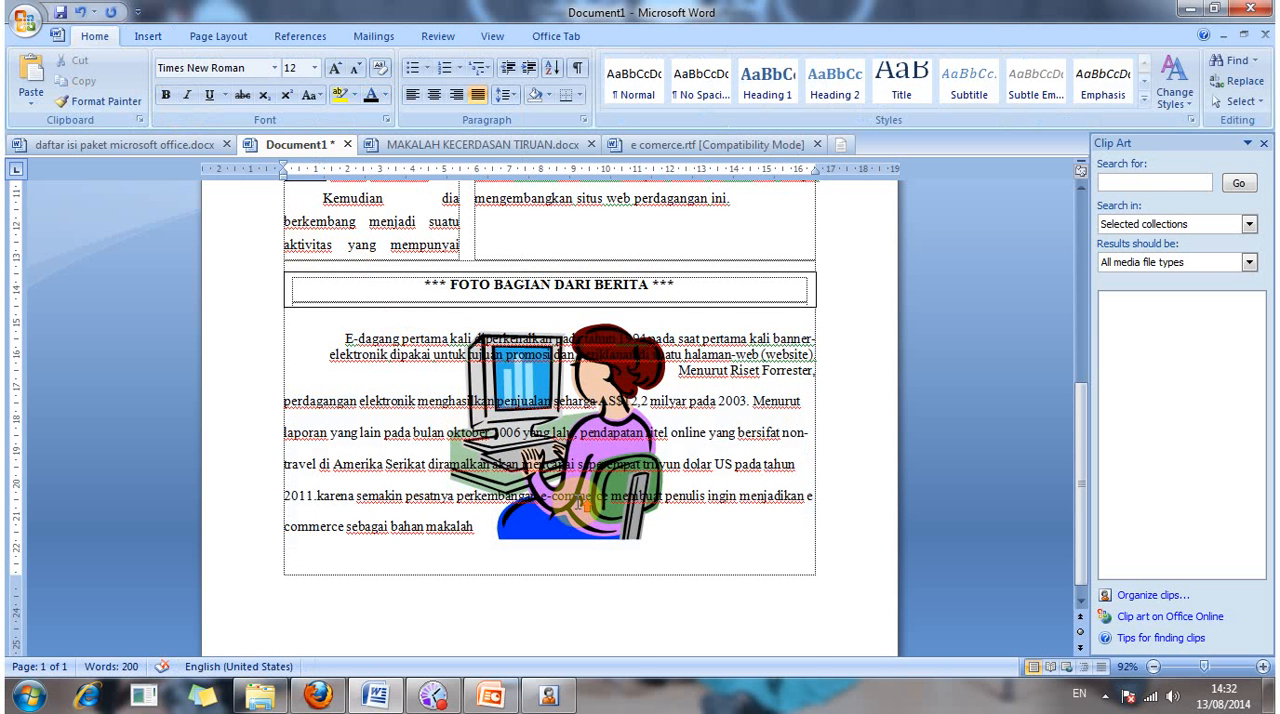
Step: Move the Ecommerce WordArt back to the centre of the title area above the two columns
scroll(532, 400, up, 3)
scroll(532, 402, up, 6)
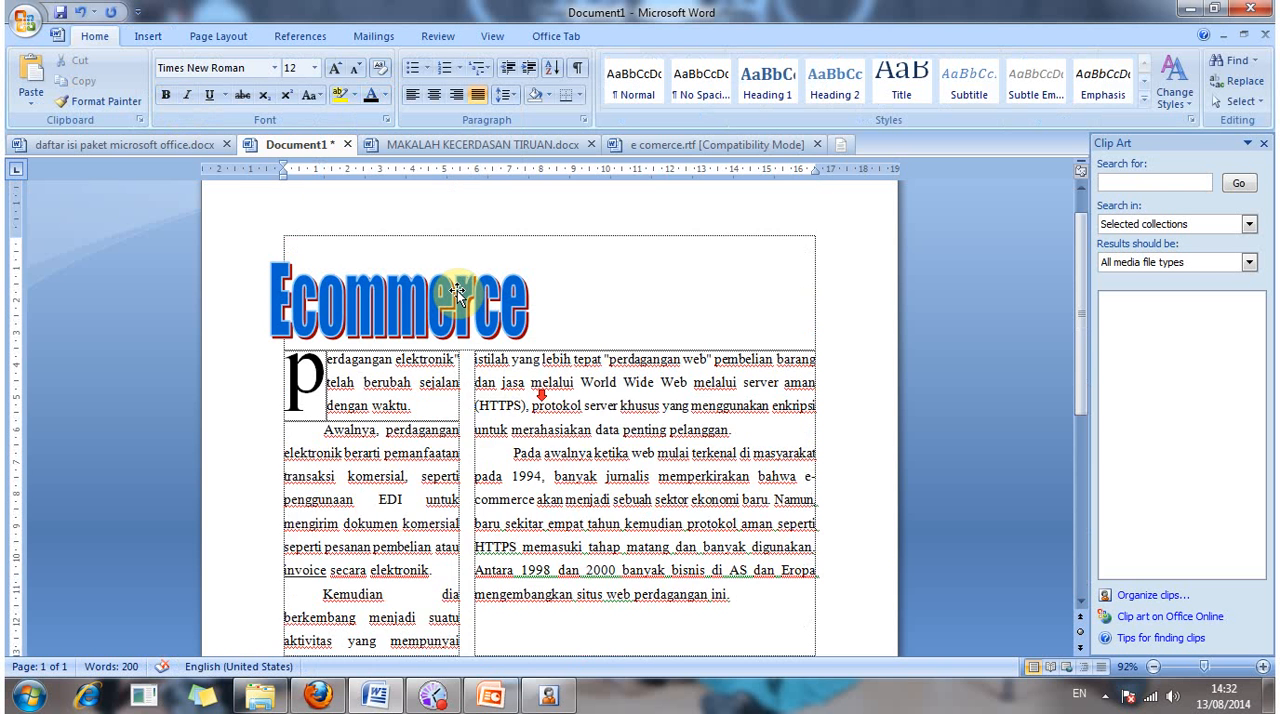
click(456, 291)
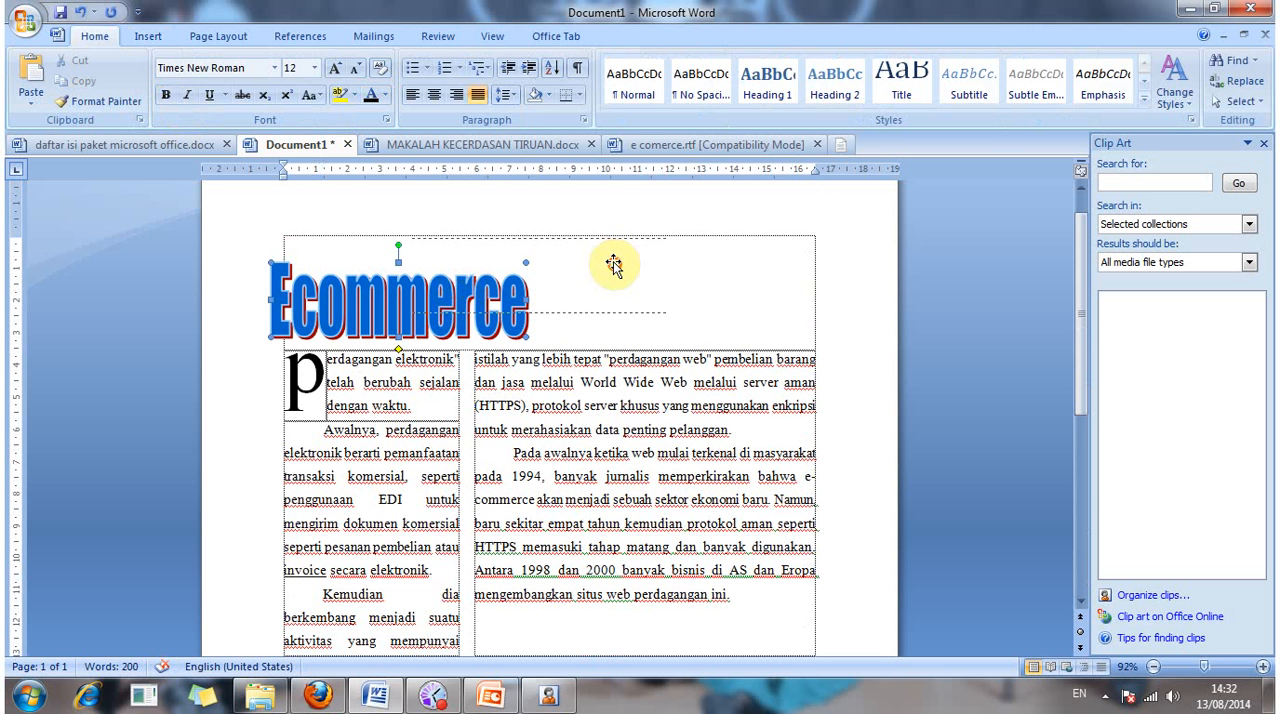
drag(613, 263, 641, 263)
click(770, 295)
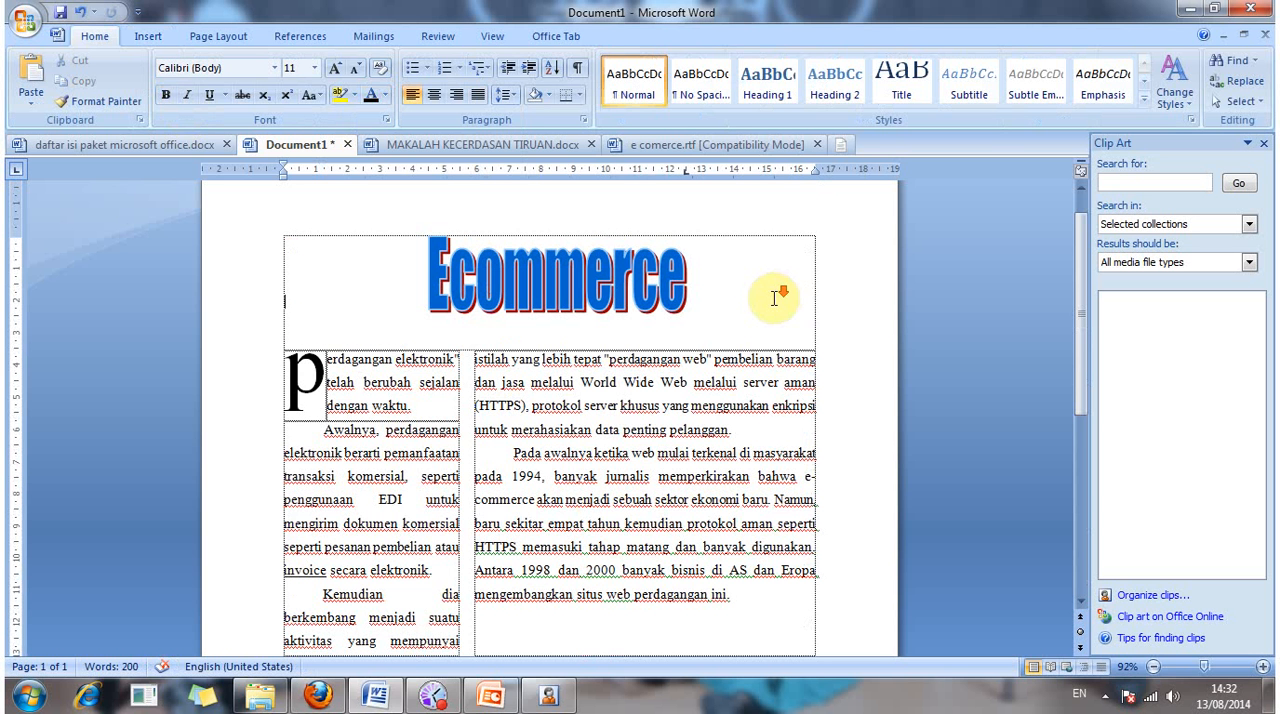
Step: Review the whole page layout, from the Ecommerce title through the columns and caption box to the clip art
scroll(775, 298, down, 7)
scroll(775, 298, down, 1)
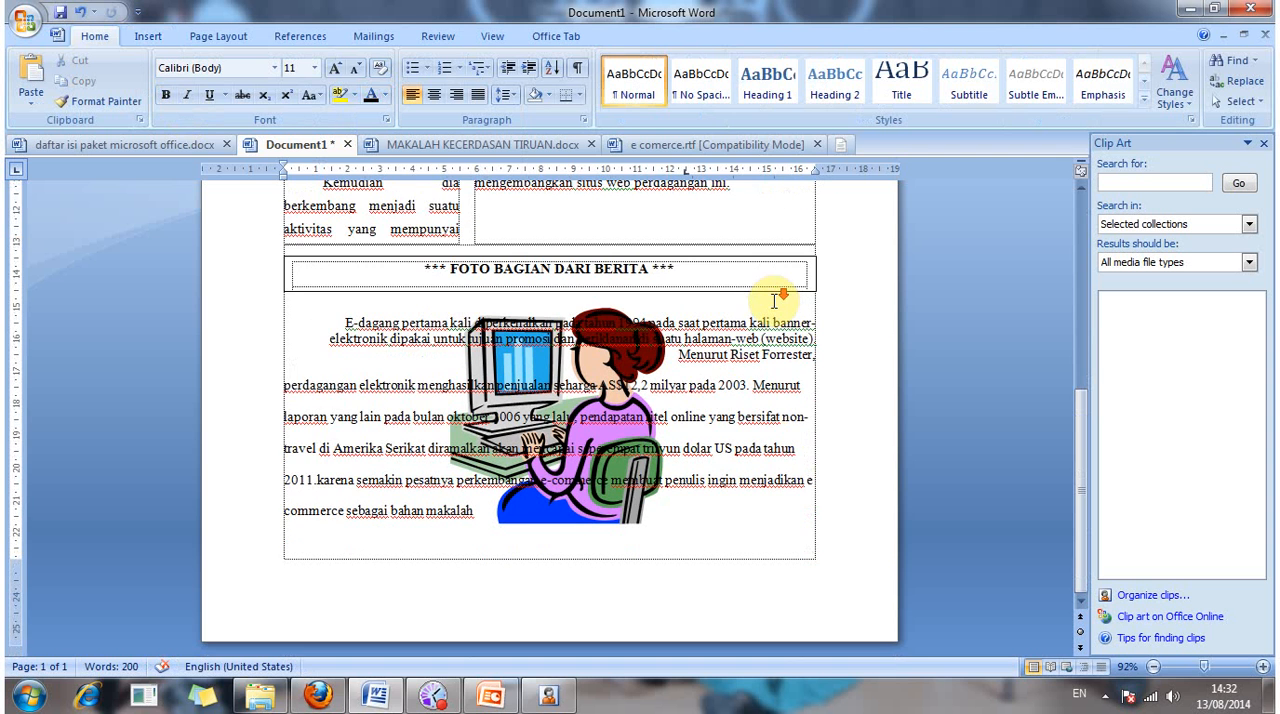
scroll(775, 298, up, 8)
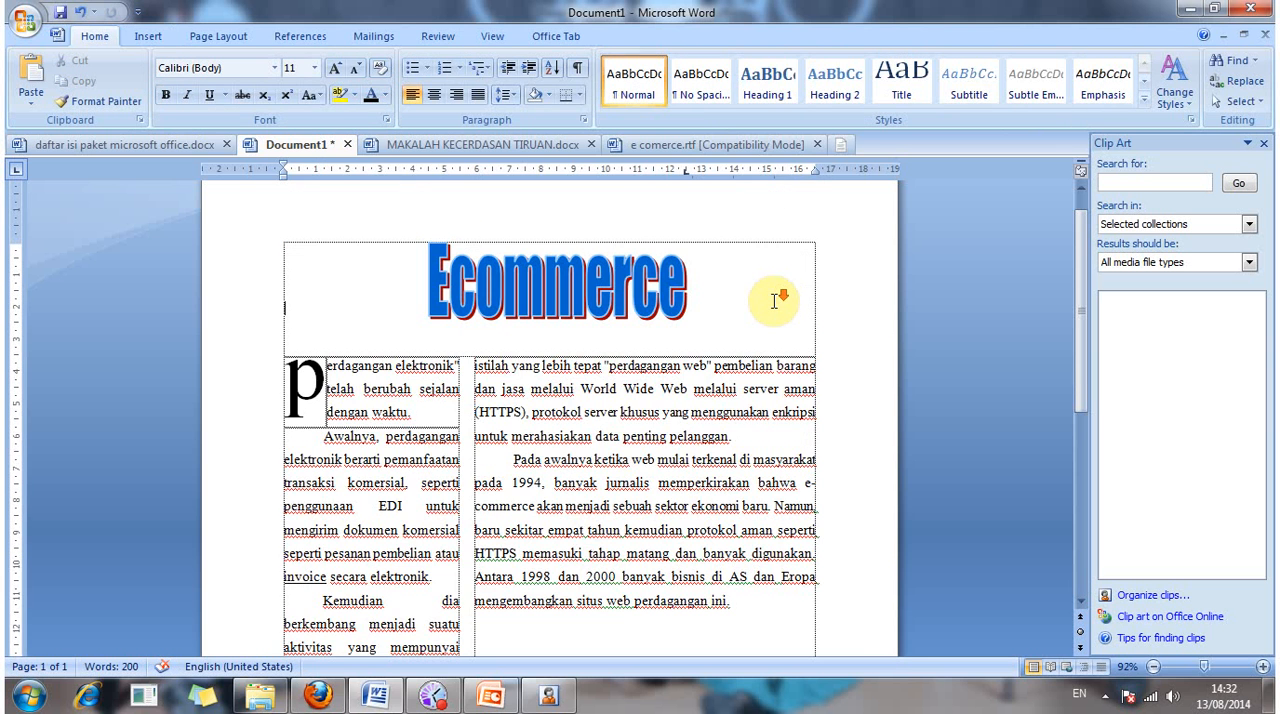
scroll(775, 298, down, 4)
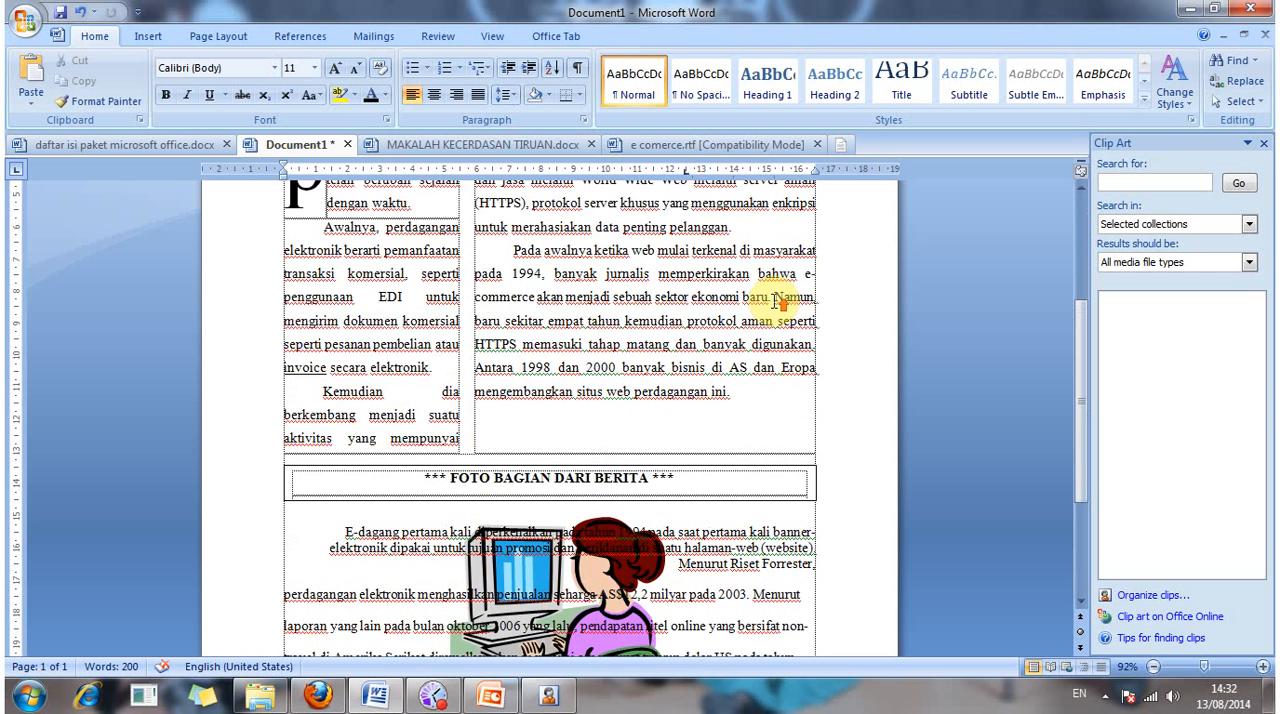
scroll(777, 302, up, 3)
scroll(777, 302, down, 4)
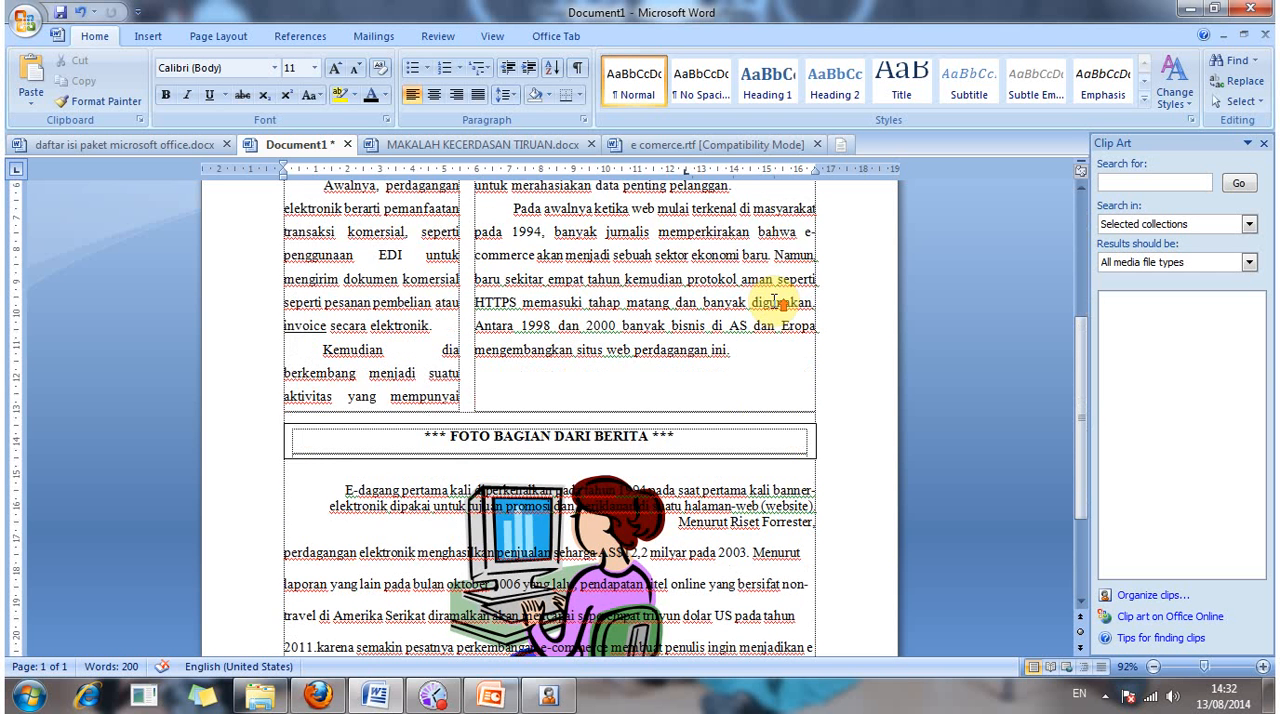
scroll(777, 302, up, 3)
scroll(777, 302, down, 5)
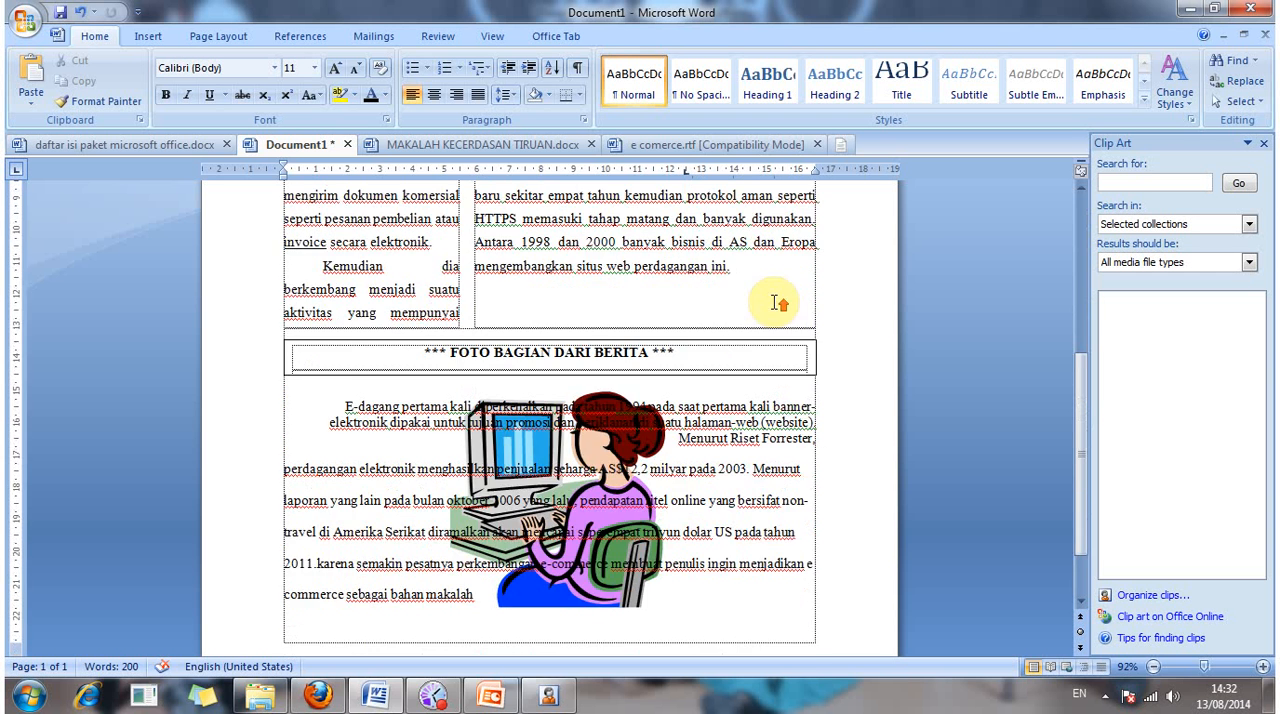
scroll(779, 303, up, 2)
scroll(779, 303, up, 5)
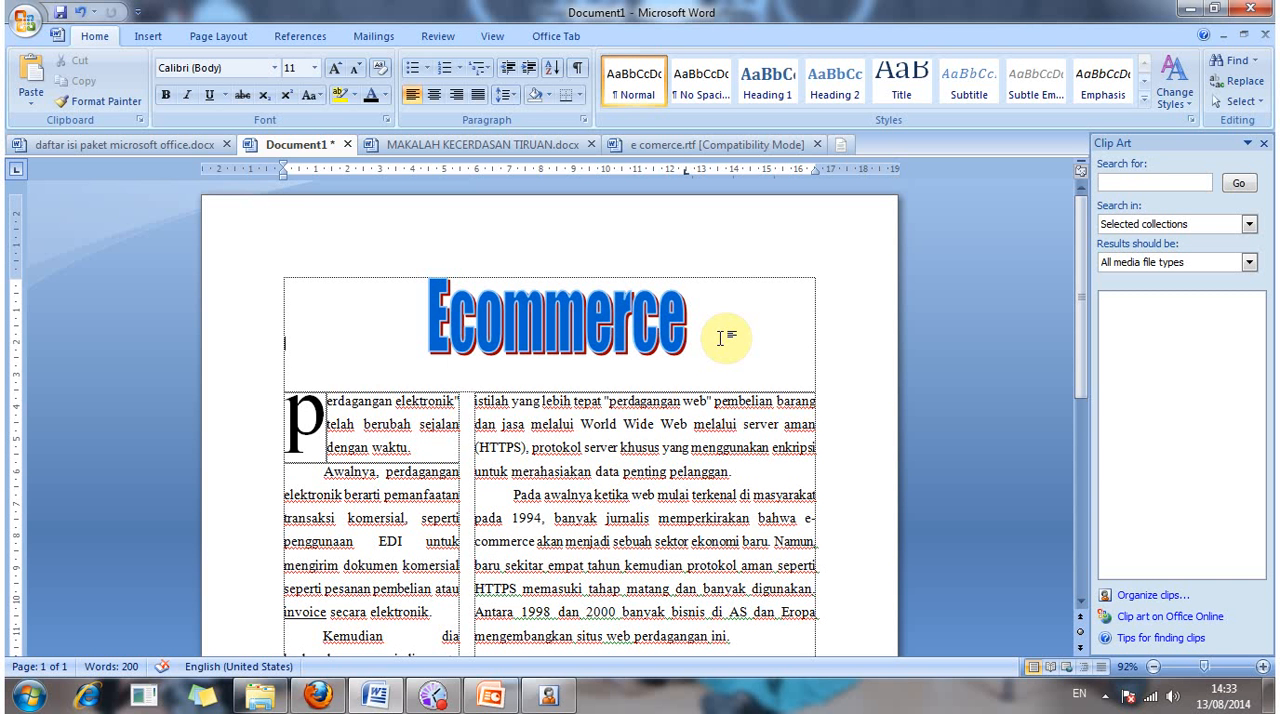
Step: Start saving the document as a new file in the belajar folder on Local Disk (E:), with the suggested file name selected for replacement
key(F12)
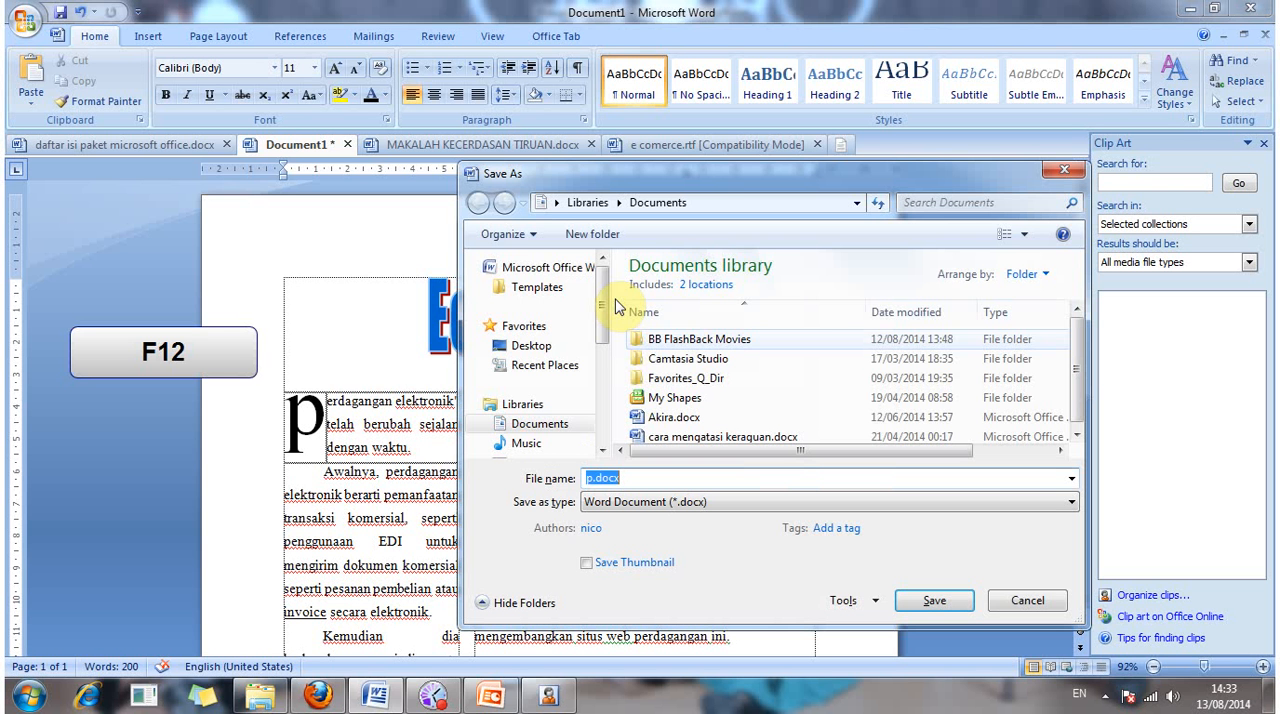
click(606, 290)
scroll(571, 360, down, 4)
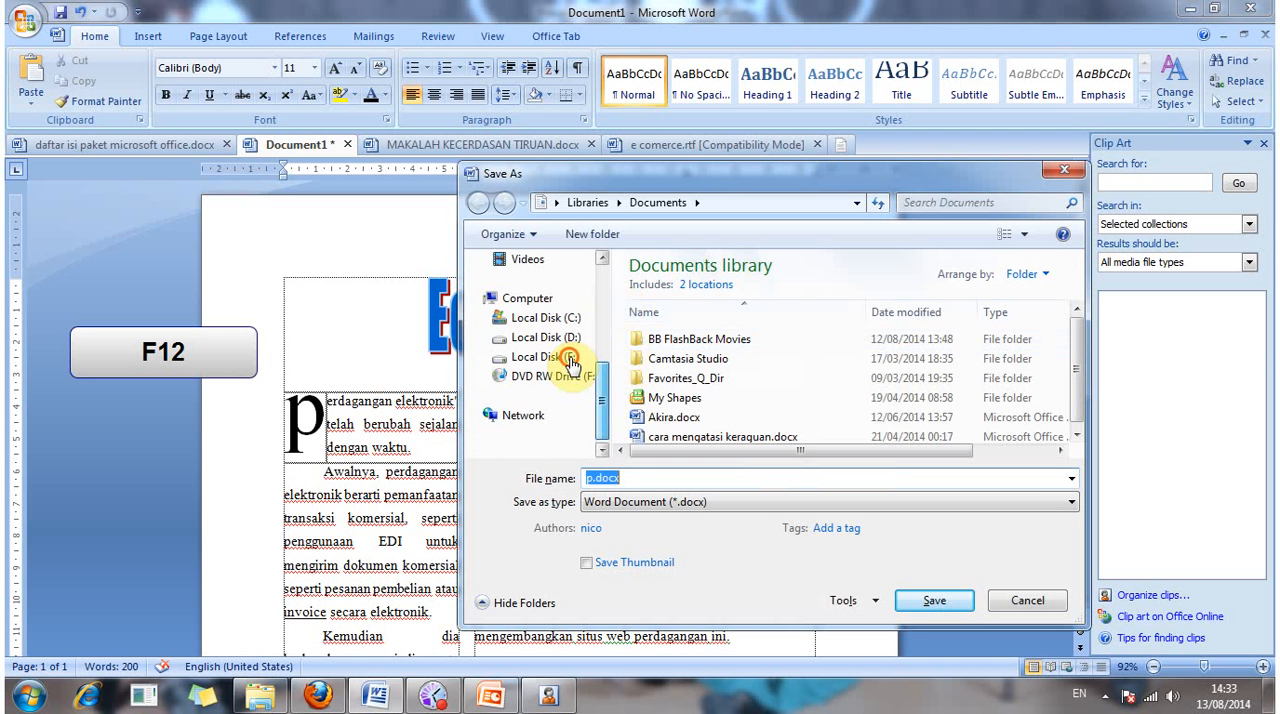
click(571, 358)
click(665, 290)
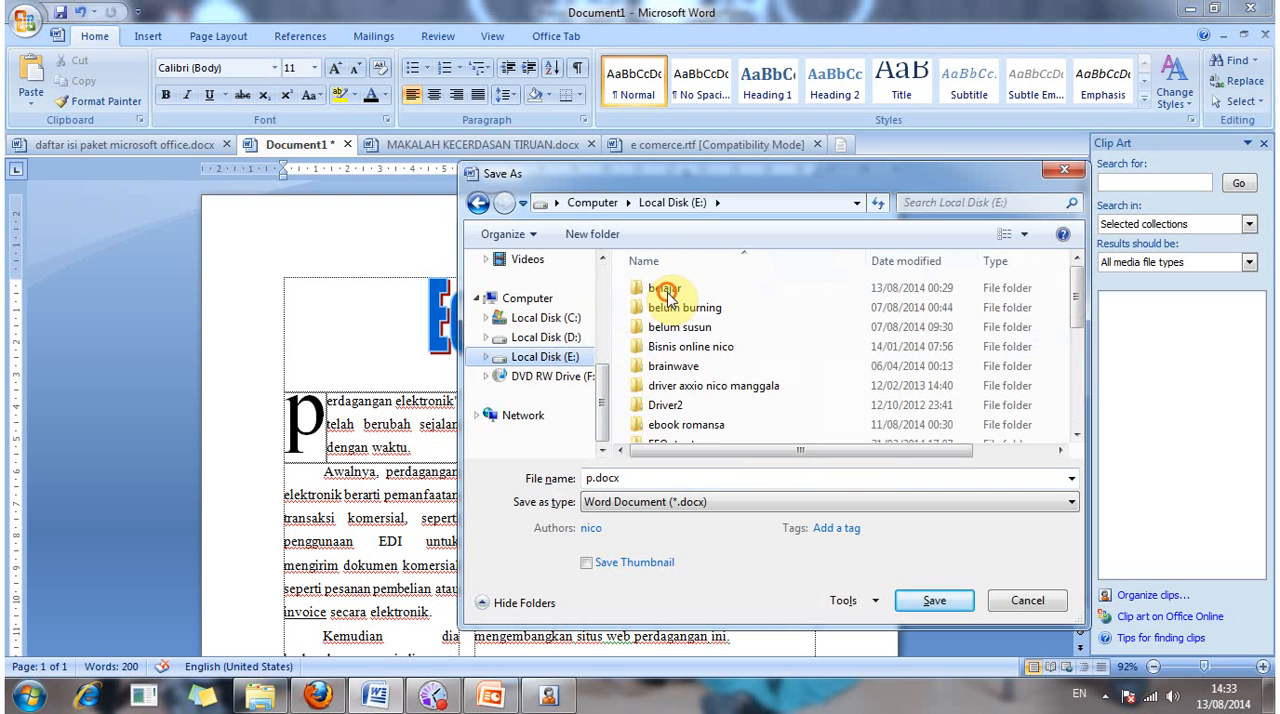
click(666, 291)
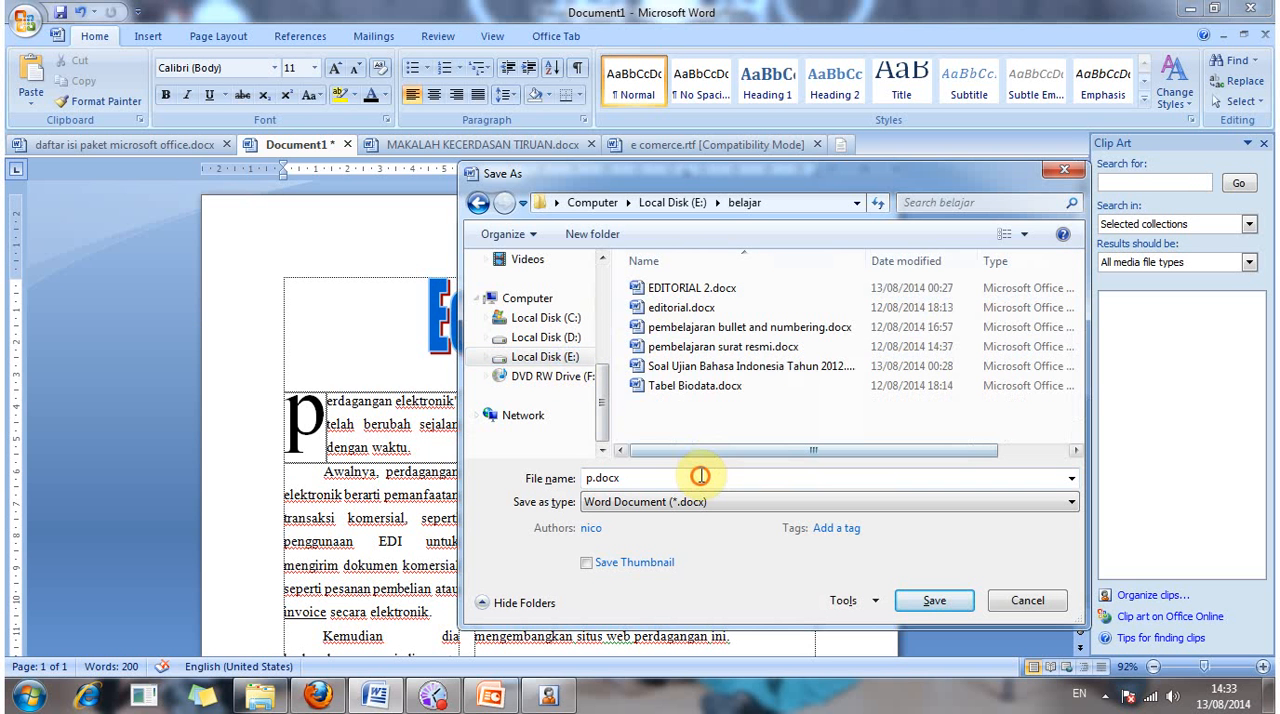
double_click(700, 476)
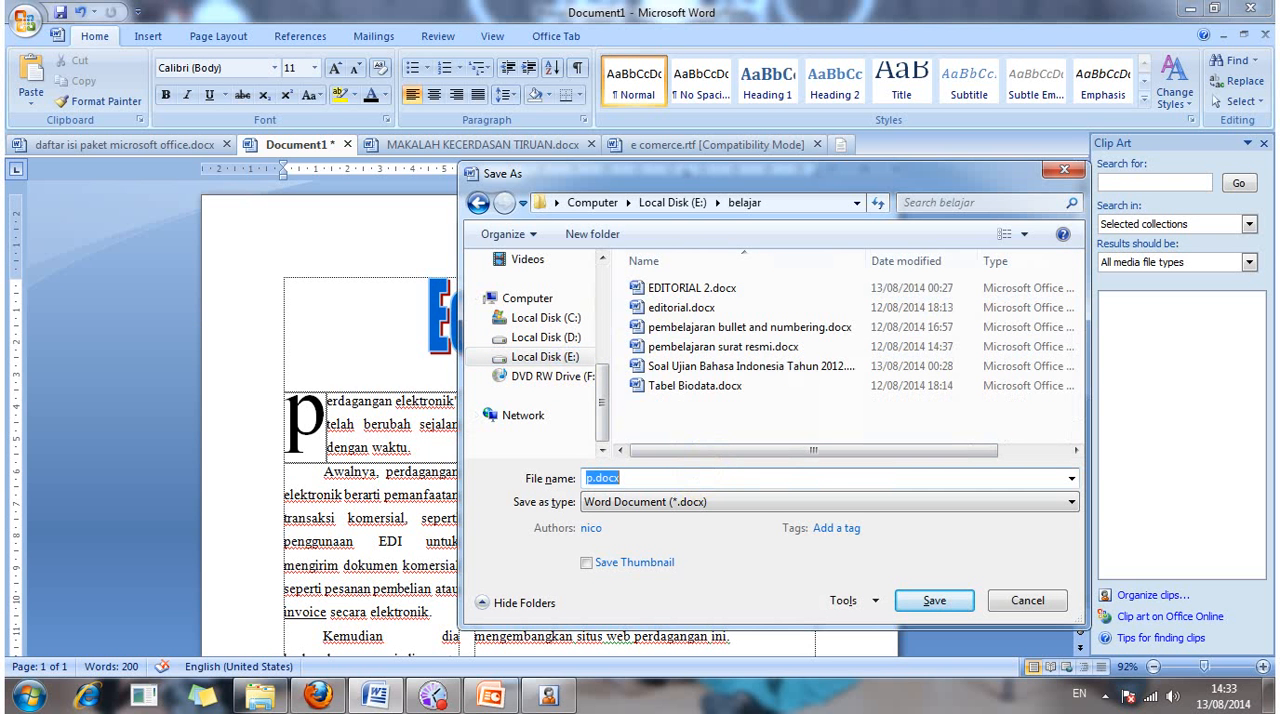
text(PEMBEL)
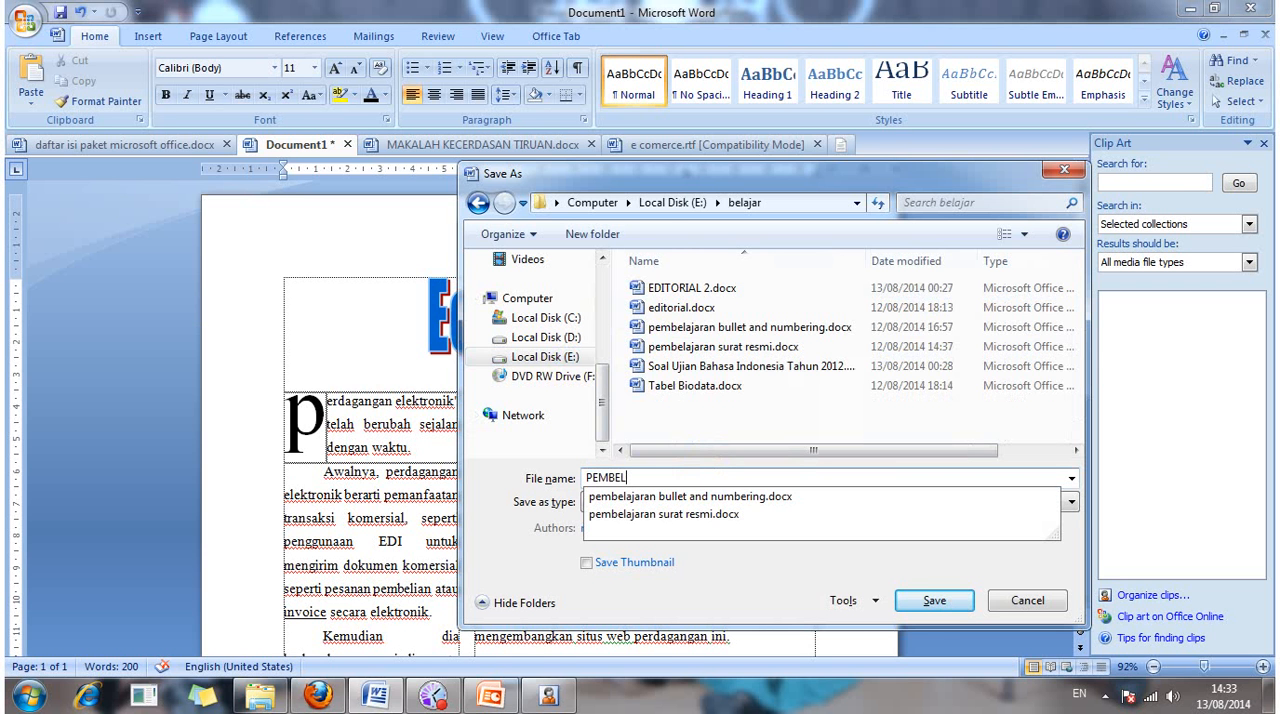
key(BackSpace)
key(BackSpace)
key(BackSpace)
key(BackSpace)
text(M)
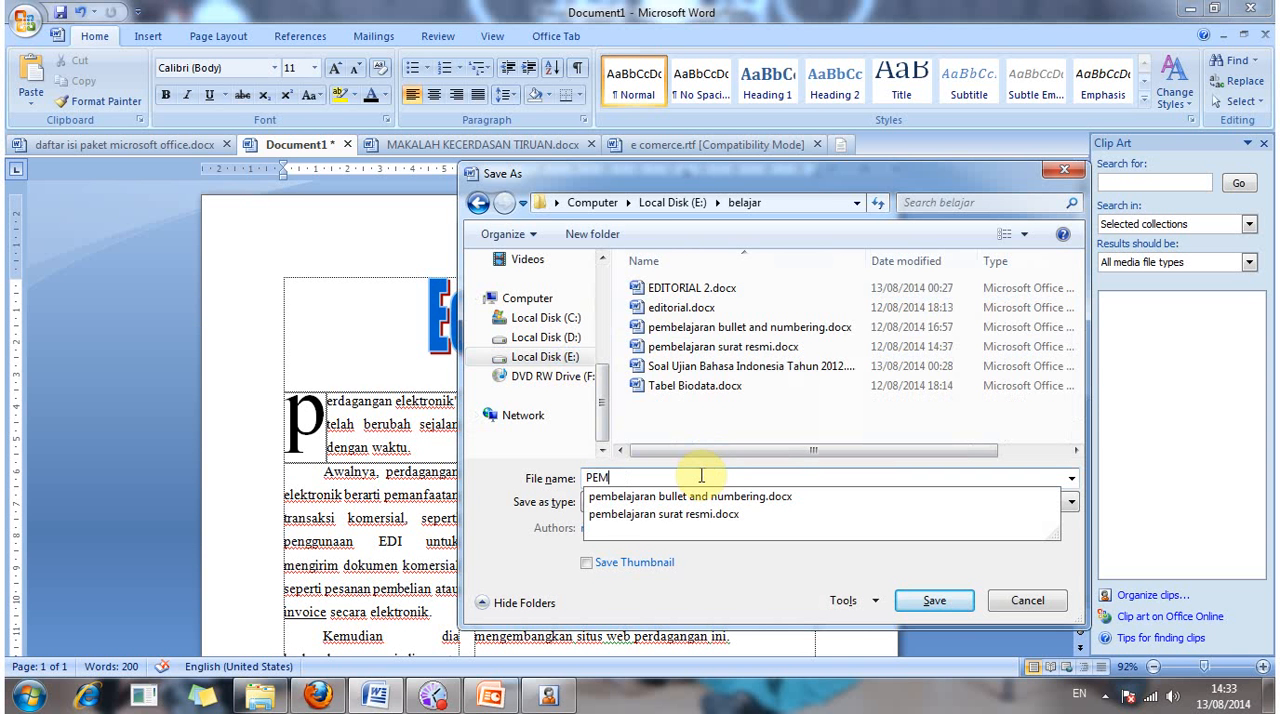
key(BackSpace)
key(BackSpace)
key(BackSpace)
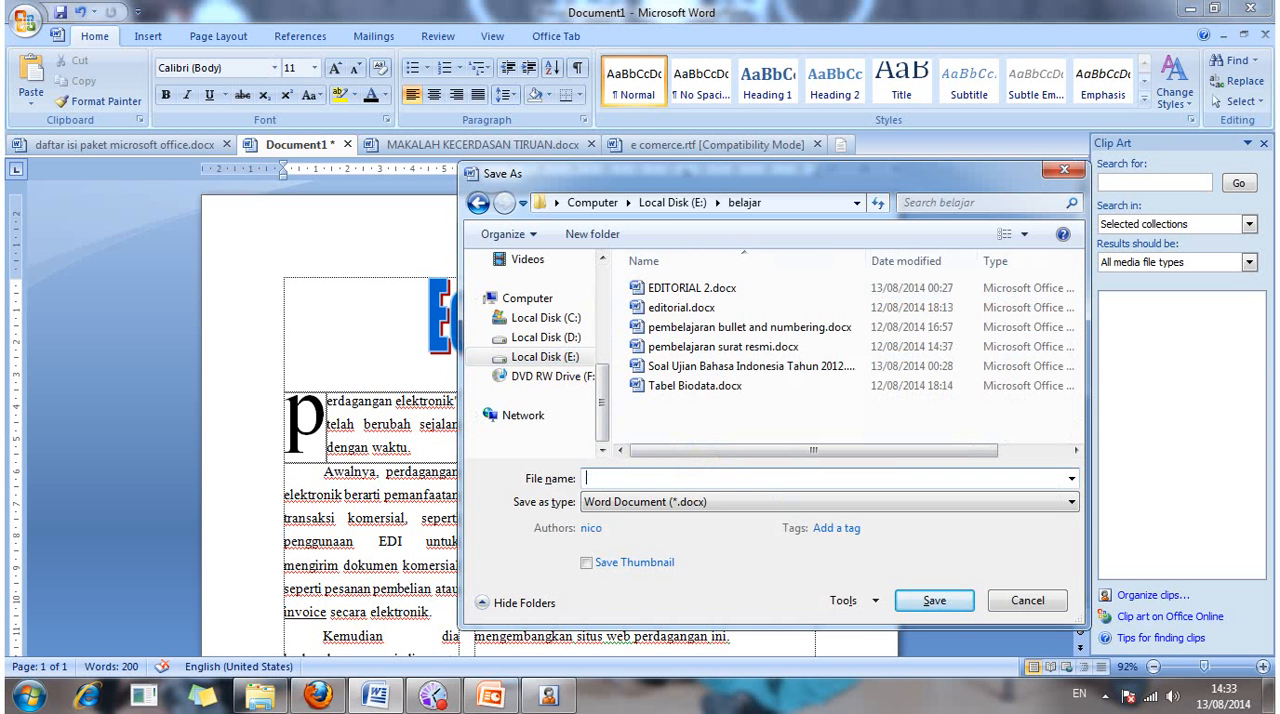
Step: Name the file "pembelajaran word art, drop cap, dan clip art" and save it in the belajar folder
text(pembe)
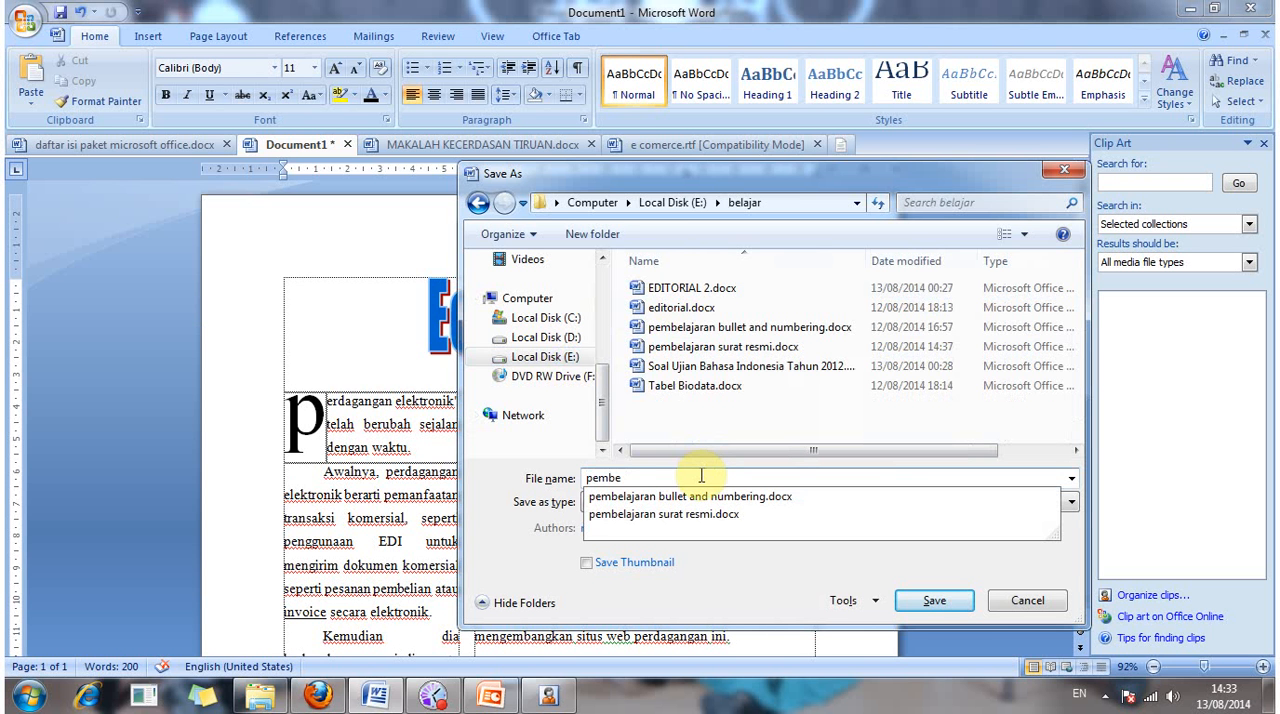
text(lajarn)
key(BackSpace)
text(a)
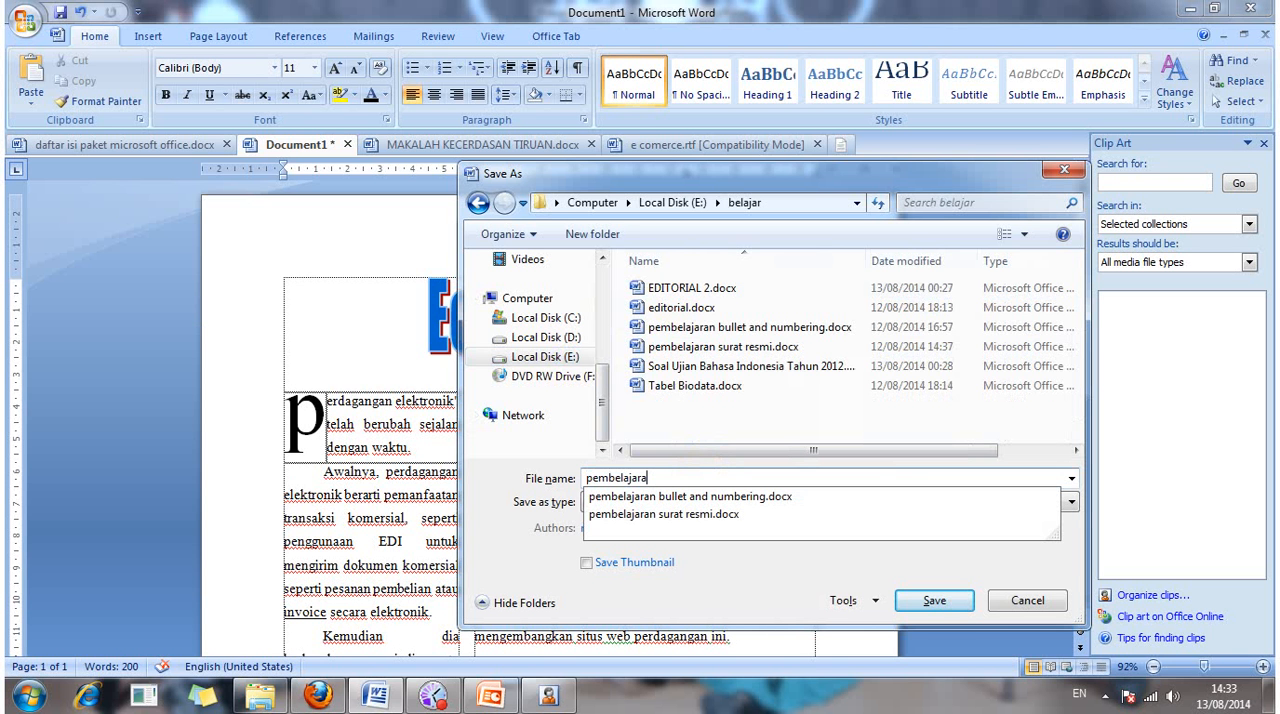
text(n)
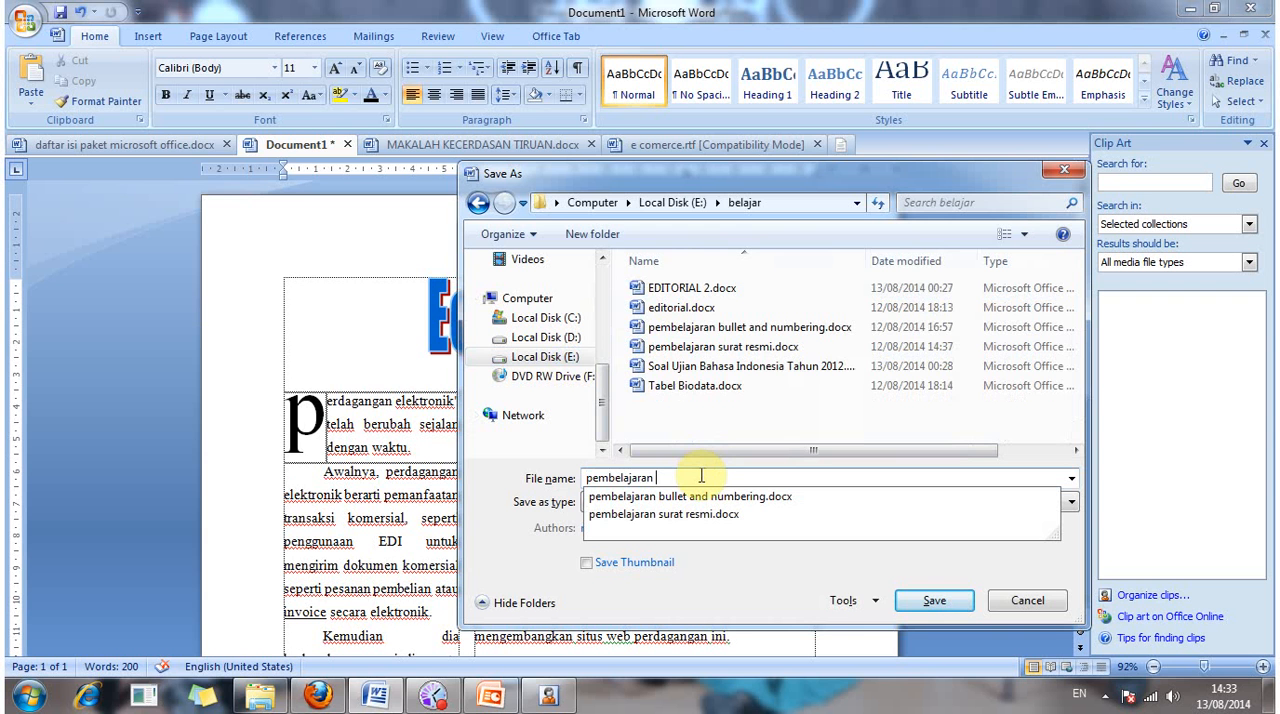
text( word)
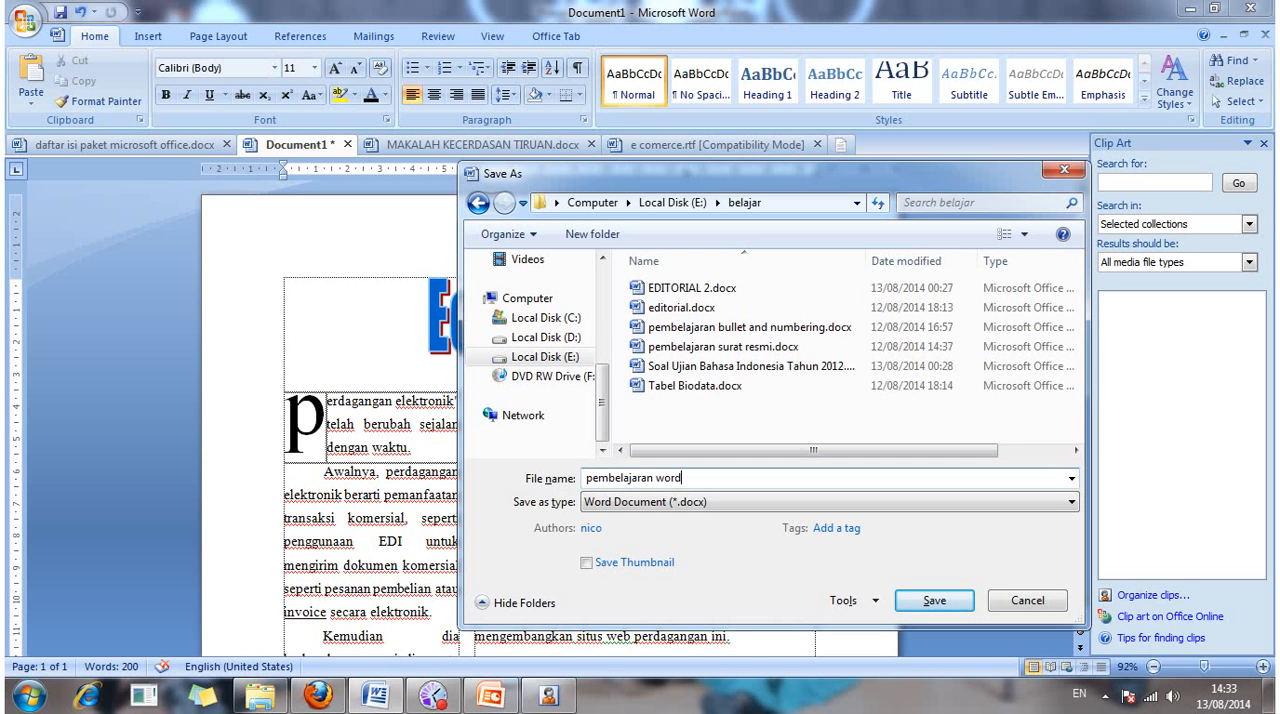
text( art, drop cpa)
key(BackSpace)
key(BackSpace)
text(ap, dn)
key(BackSpace)
text(an clip art)
click(966, 601)
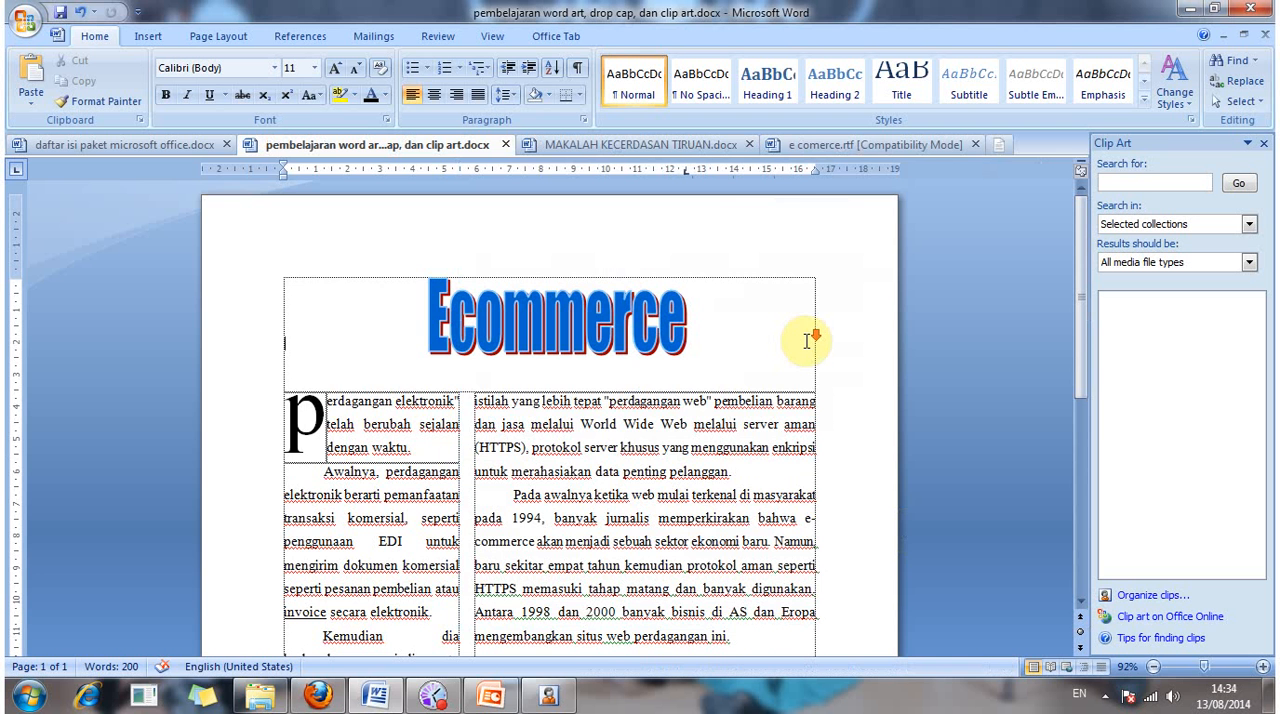
scroll(679, 452, down, 8)
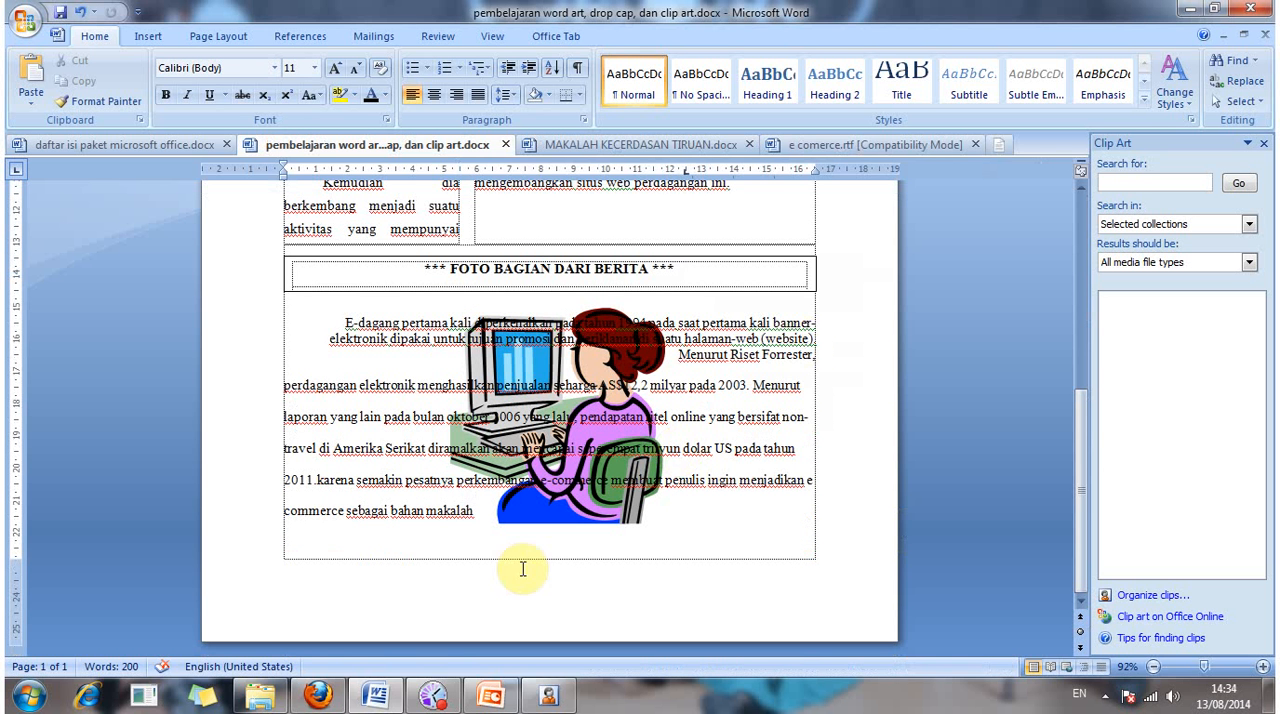
click(437, 697)
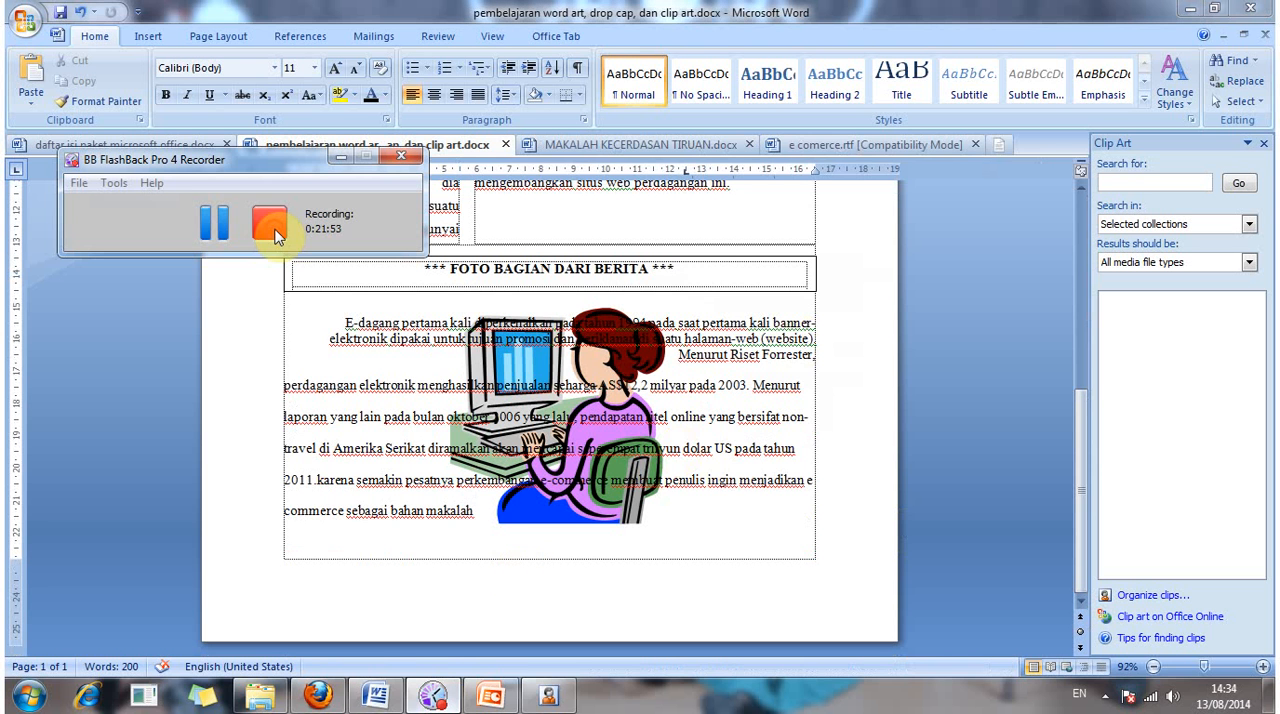